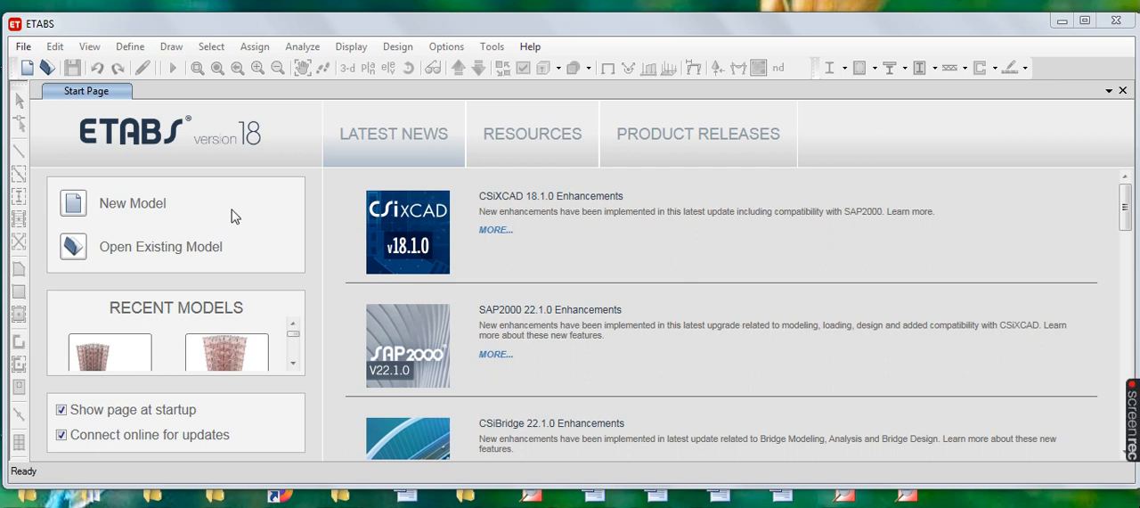
- Create a new model initialized with Metric SI units, Indian steel sections, IS 800:2007 steel design and IS 456:2000 concrete design
click(140, 207)
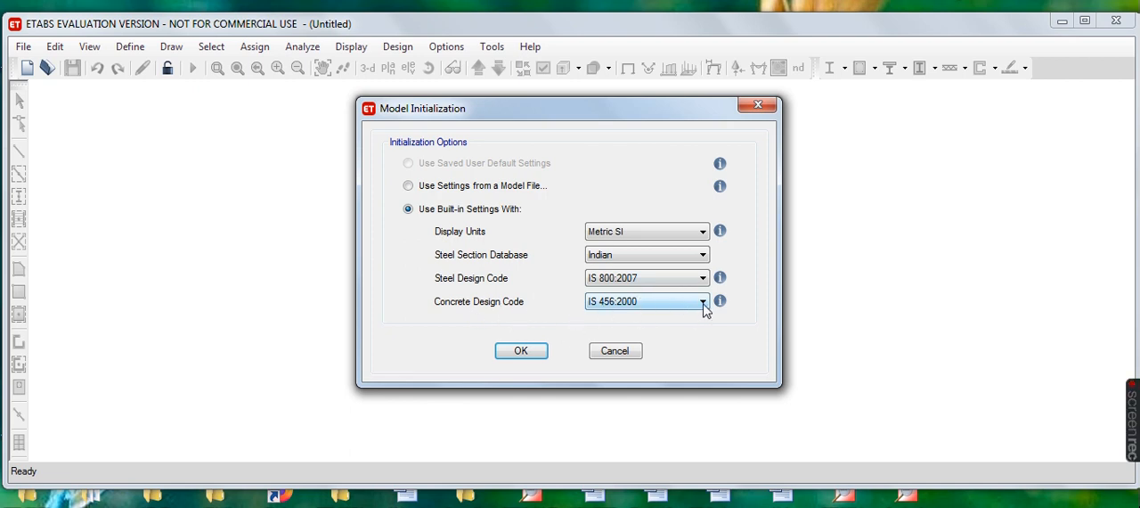
click(533, 353)
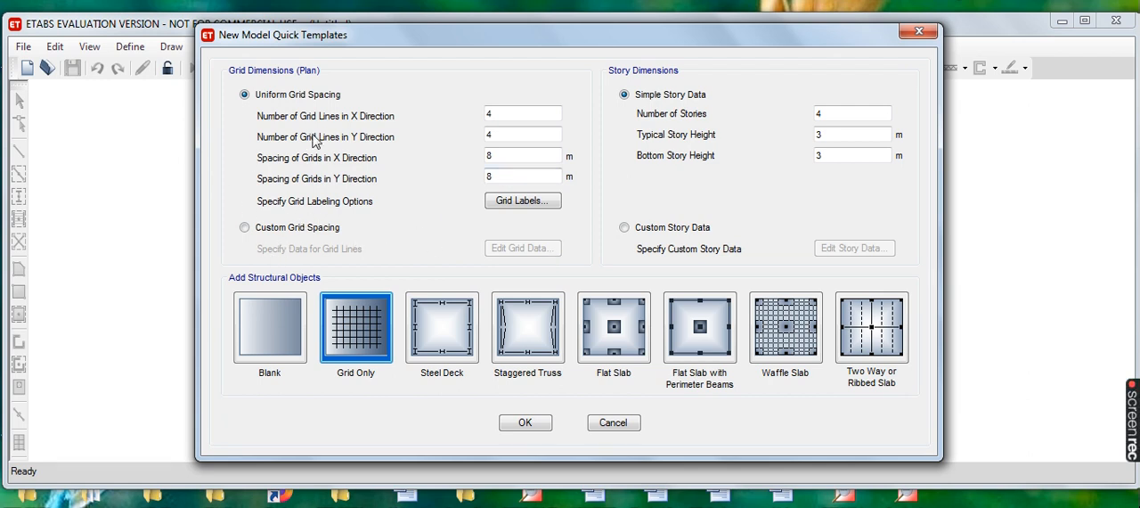
- Use custom grid spacing with the data displayed as spacing, and set X spacings A, B and C to 6, 4 and 6 m
click(245, 228)
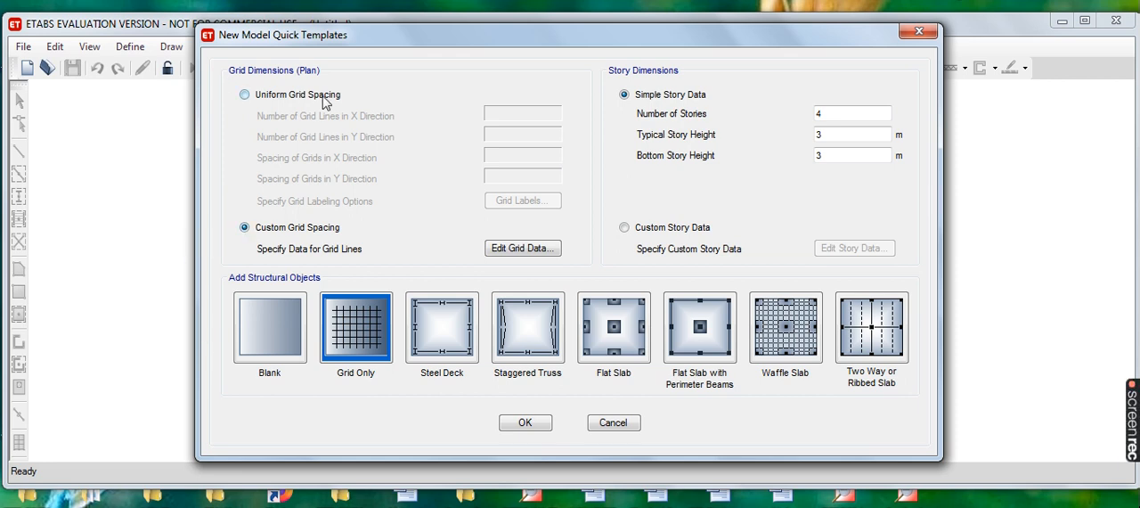
click(524, 249)
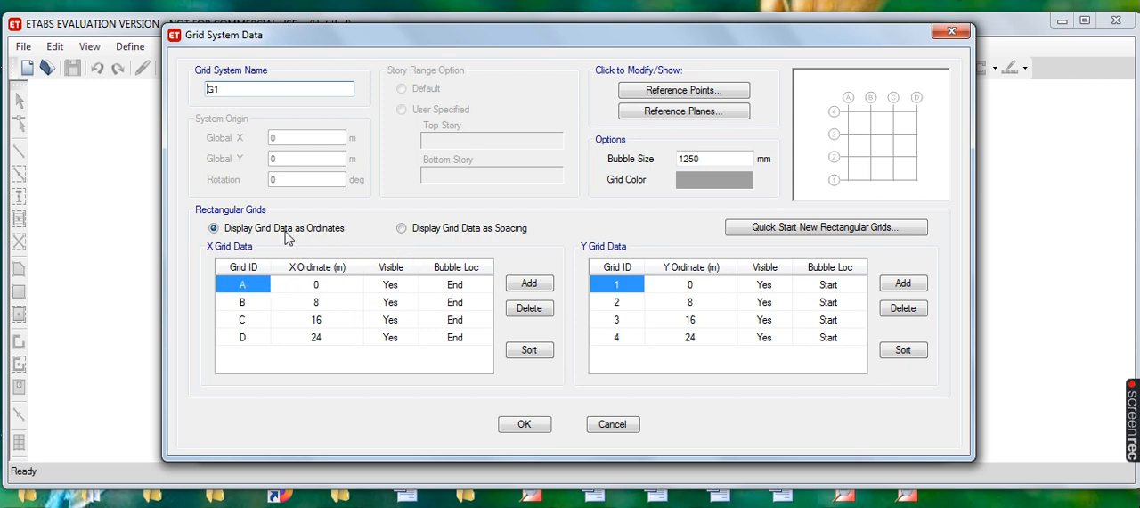
click(402, 228)
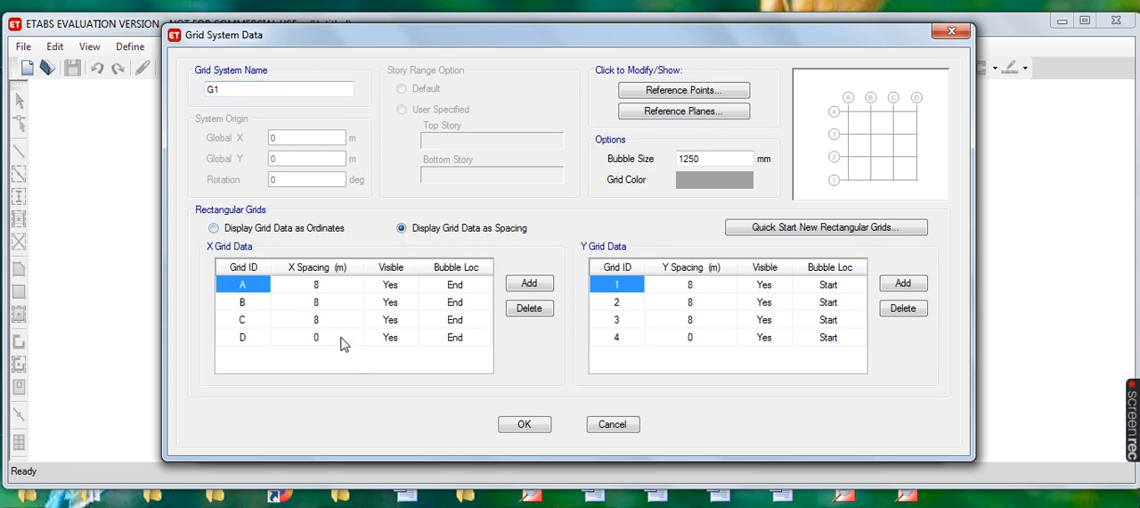
click(317, 287)
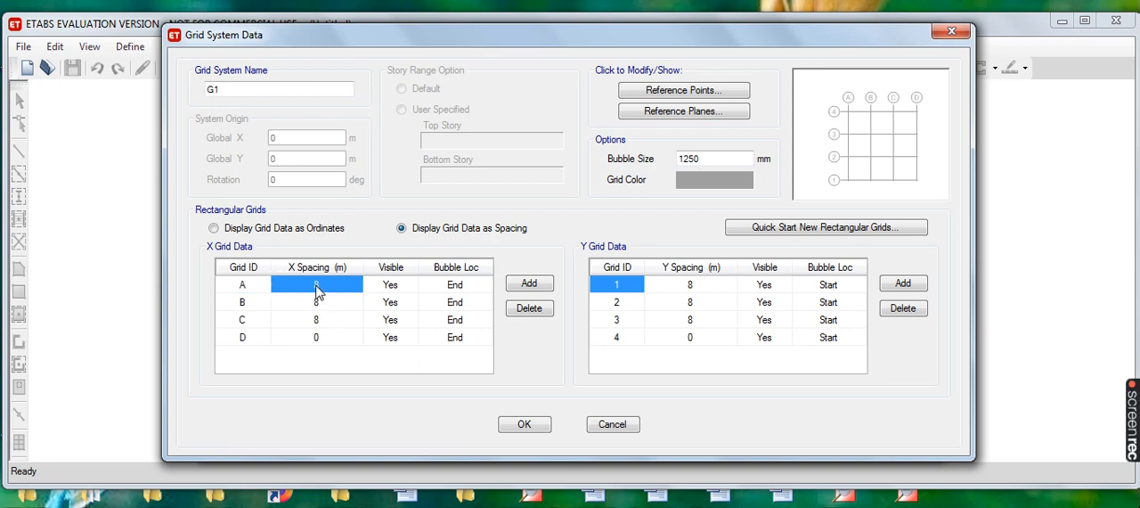
click(317, 286)
text(6)
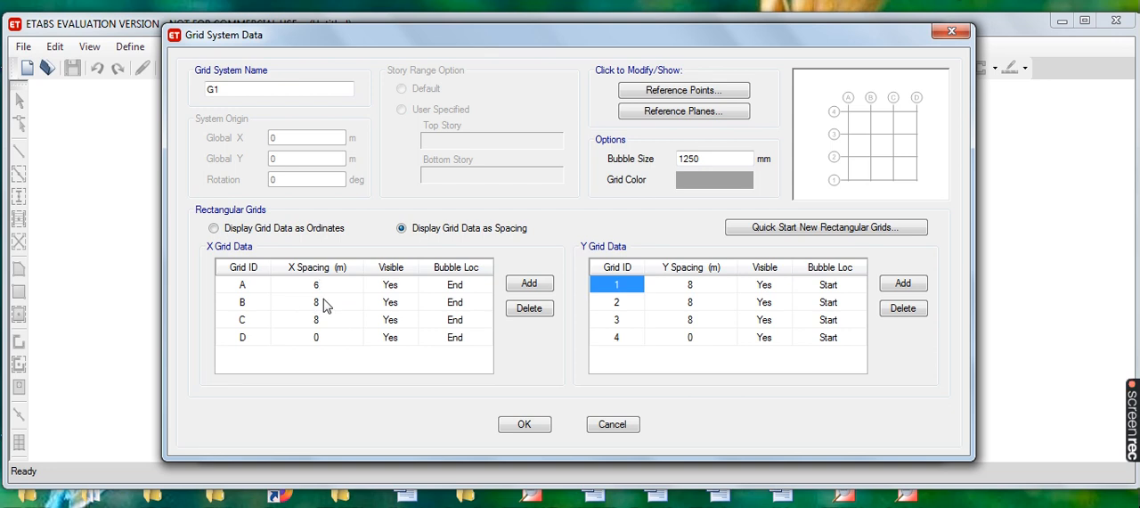
click(318, 305)
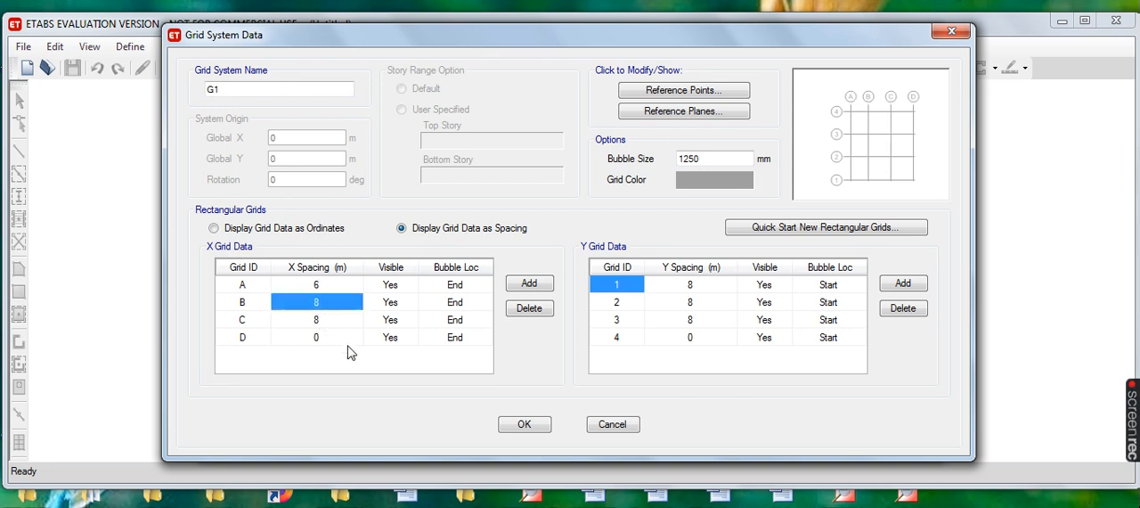
text(4)
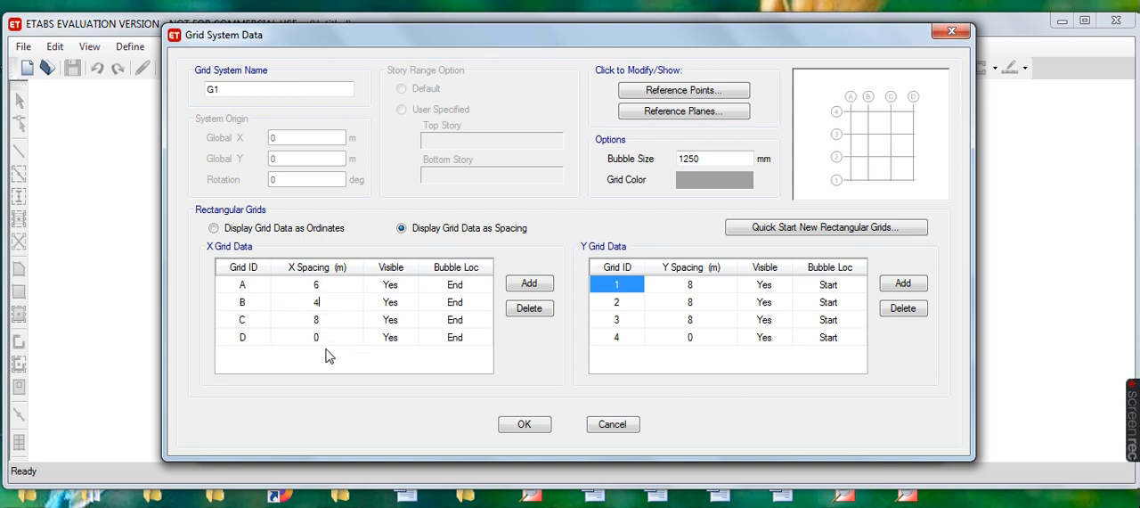
click(319, 323)
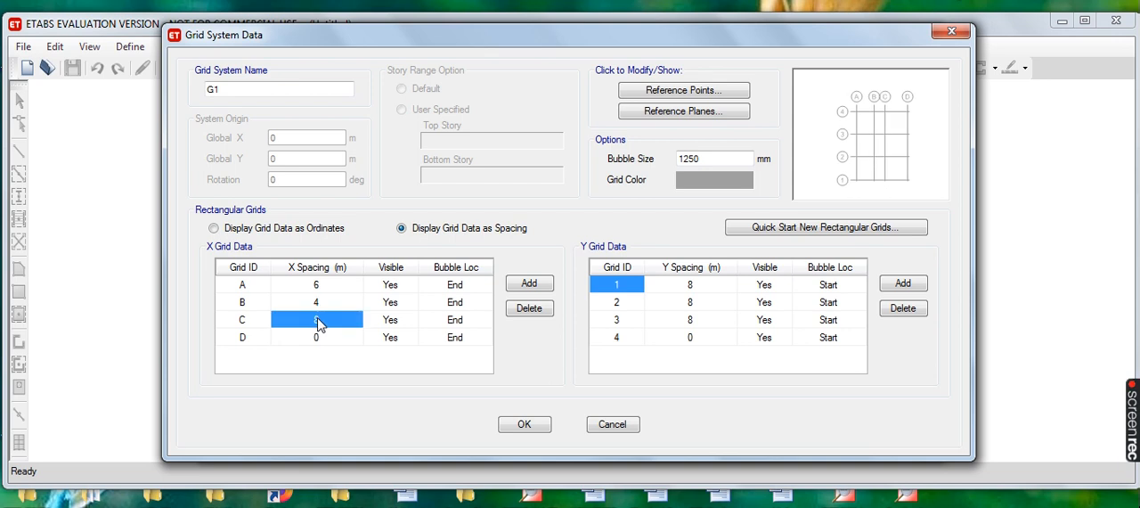
text(6)
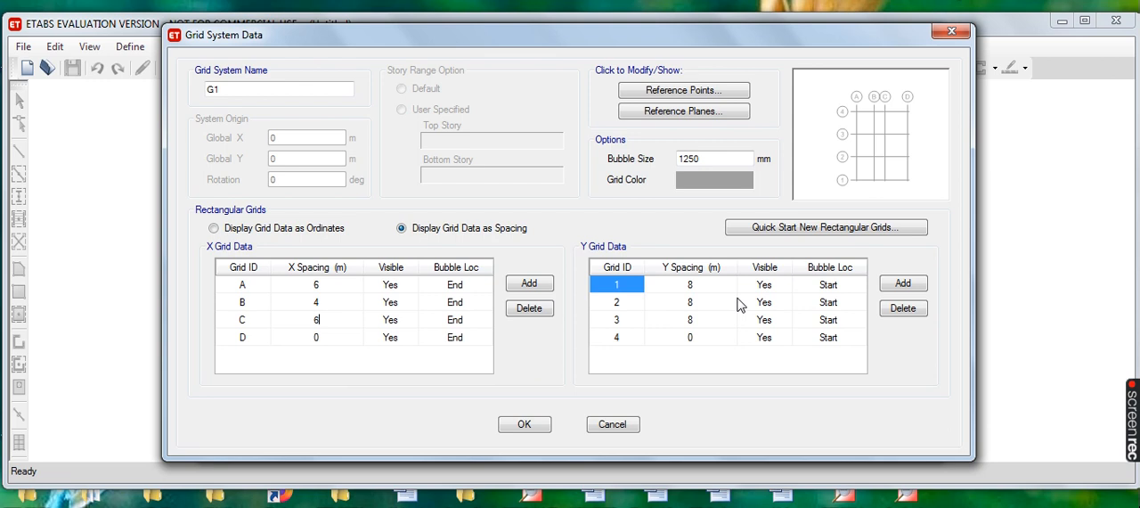
- Set Y grid spacings 1, 2 and 3 to 5, 4 and 5 m and accept the grid system data
click(691, 287)
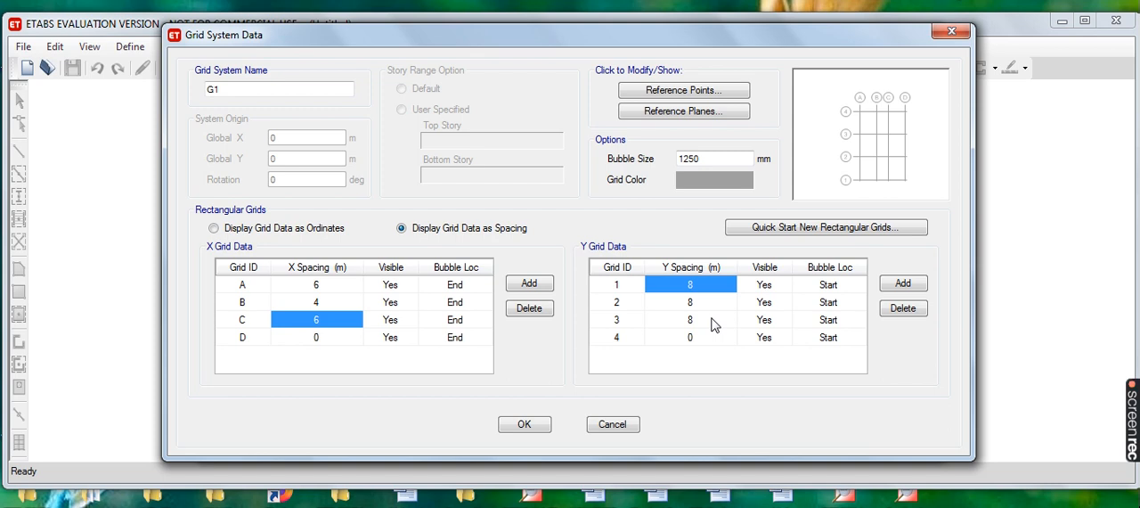
text(5)
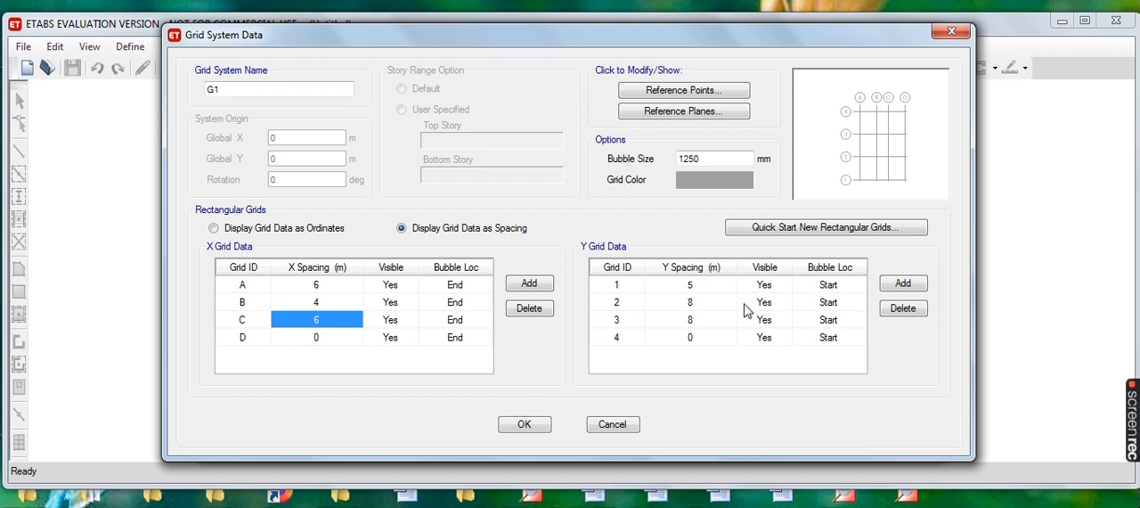
click(690, 303)
text(4)
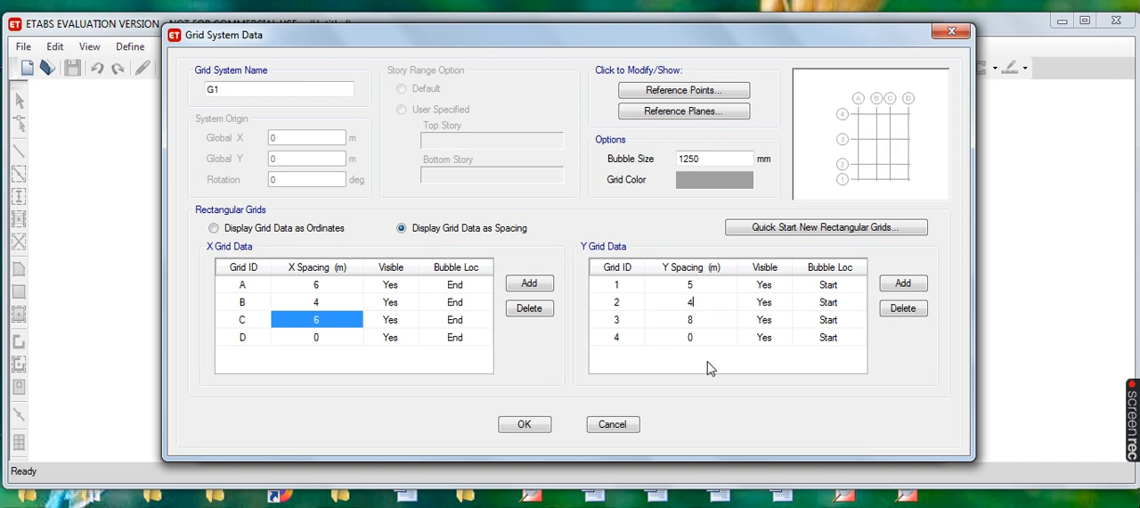
click(694, 320)
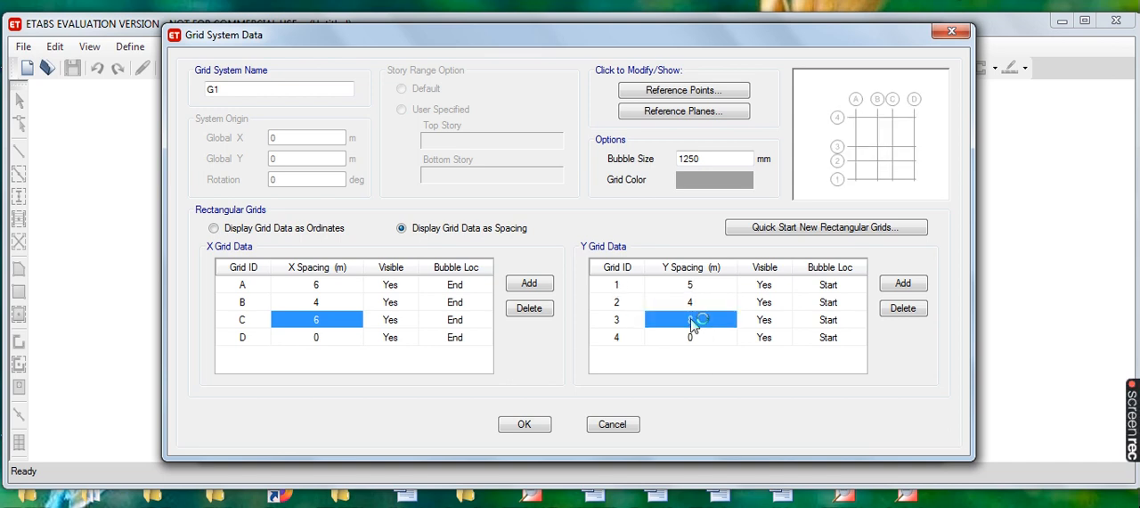
text(5)
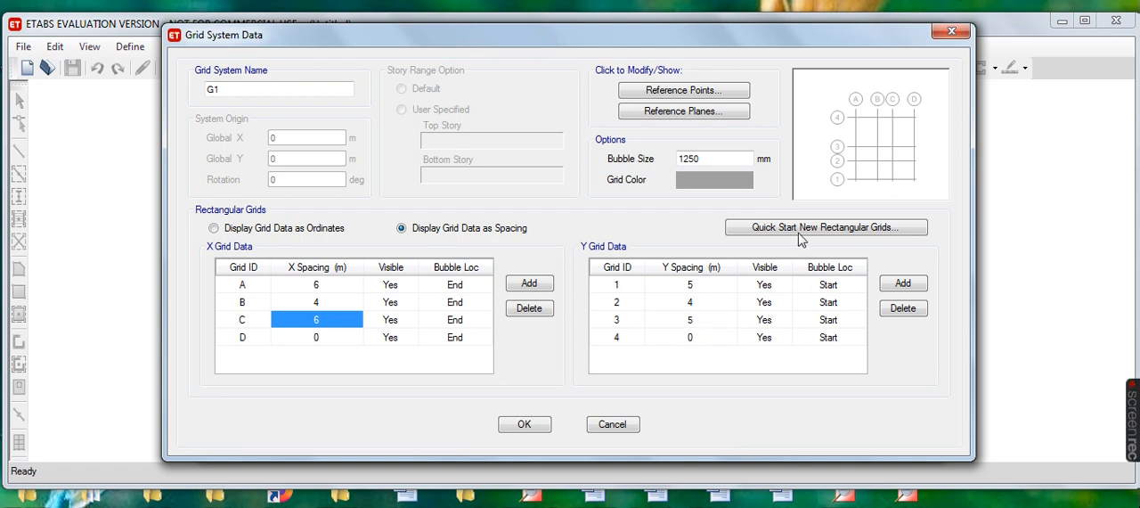
click(534, 425)
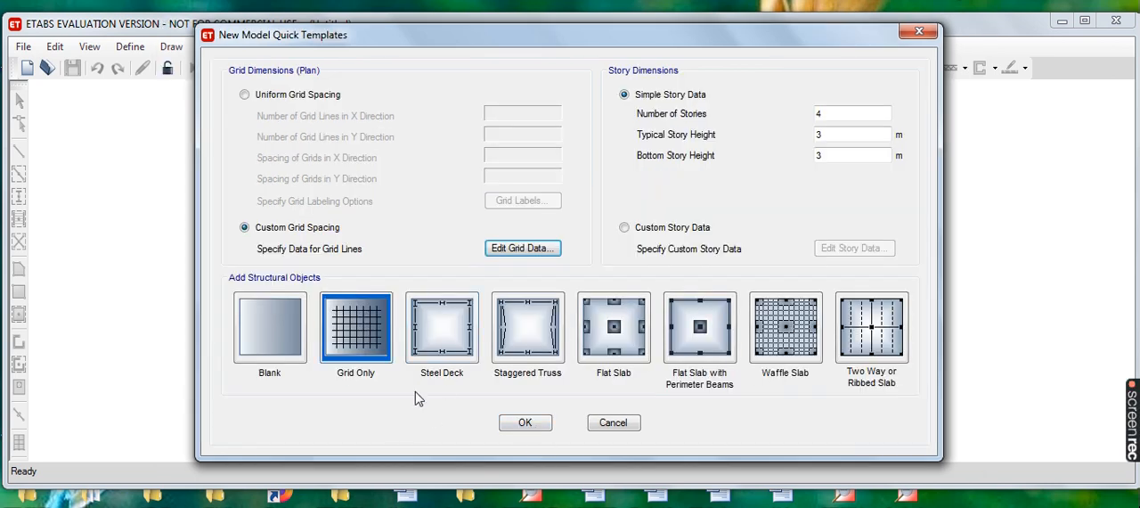
- Choose the Grid Only template and set 14 stories with typical and bottom story heights of 3 m
click(355, 344)
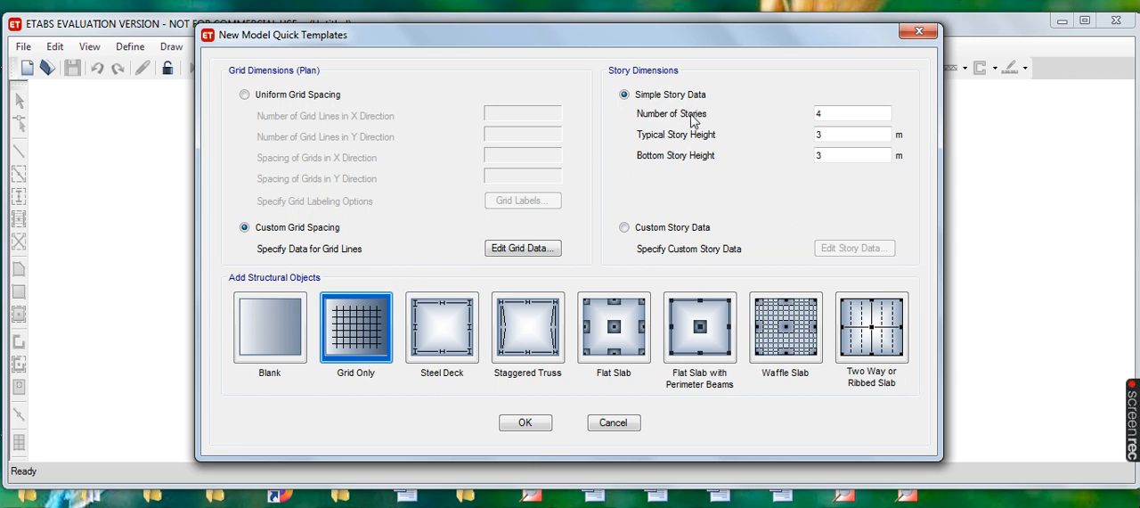
click(825, 114)
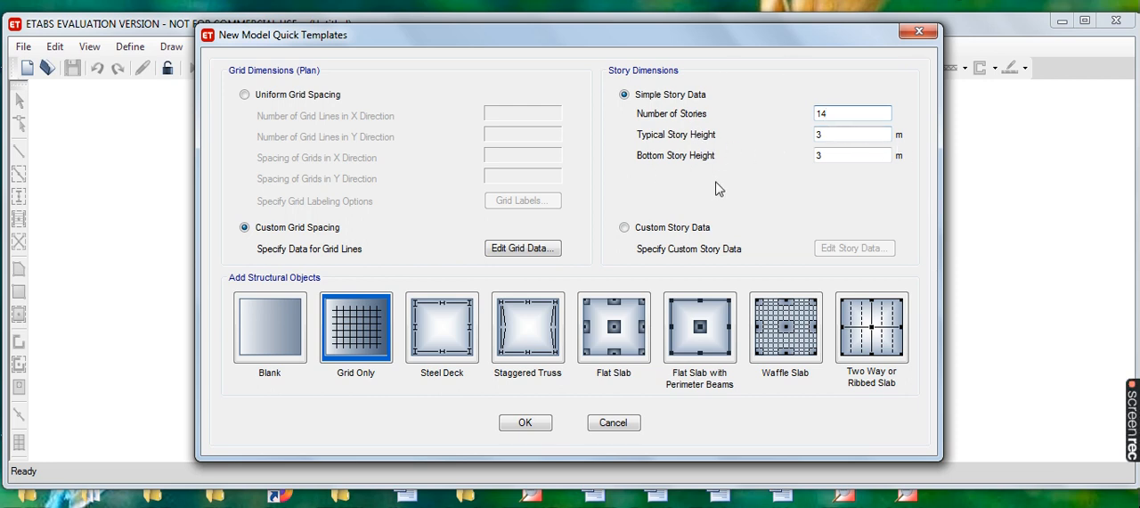
click(837, 157)
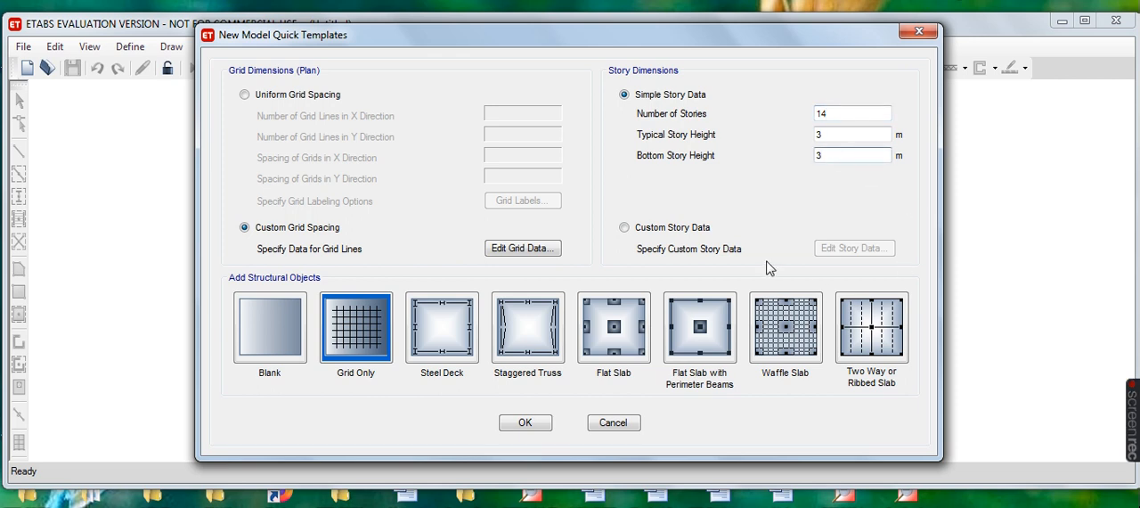
- Switch to custom story data, accept the story table as it is, and generate the model from the template
click(624, 228)
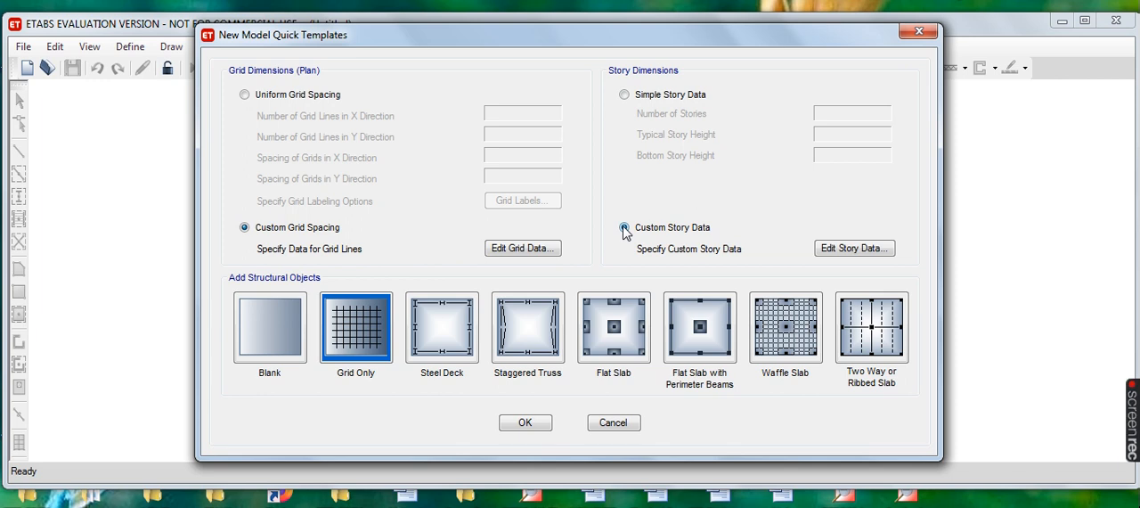
click(855, 249)
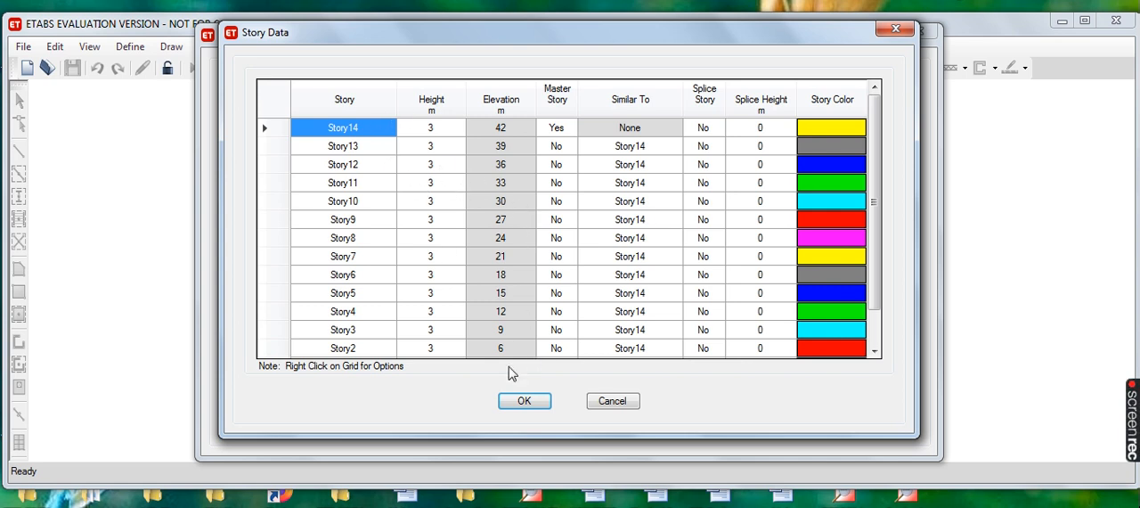
click(519, 401)
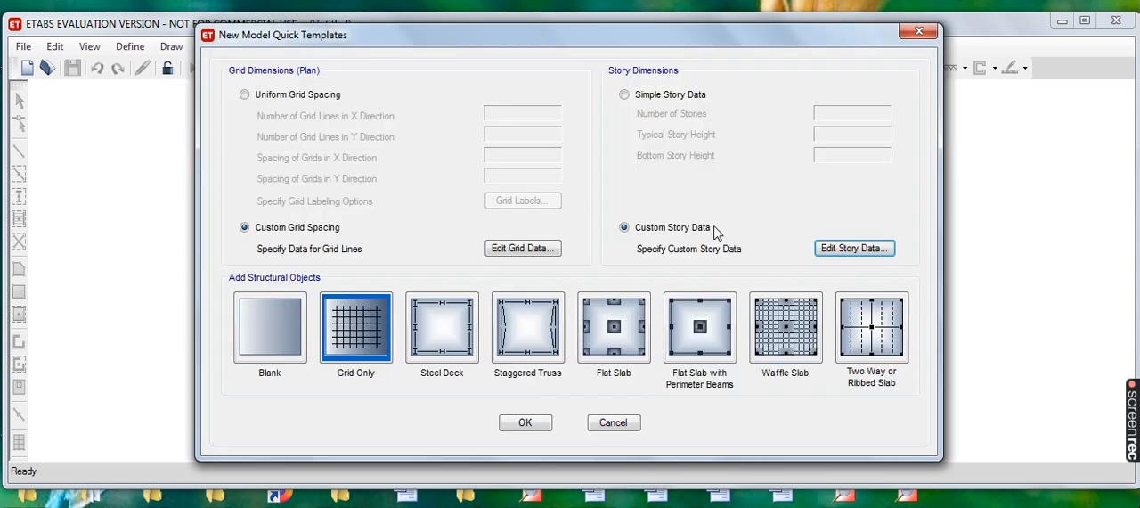
click(545, 428)
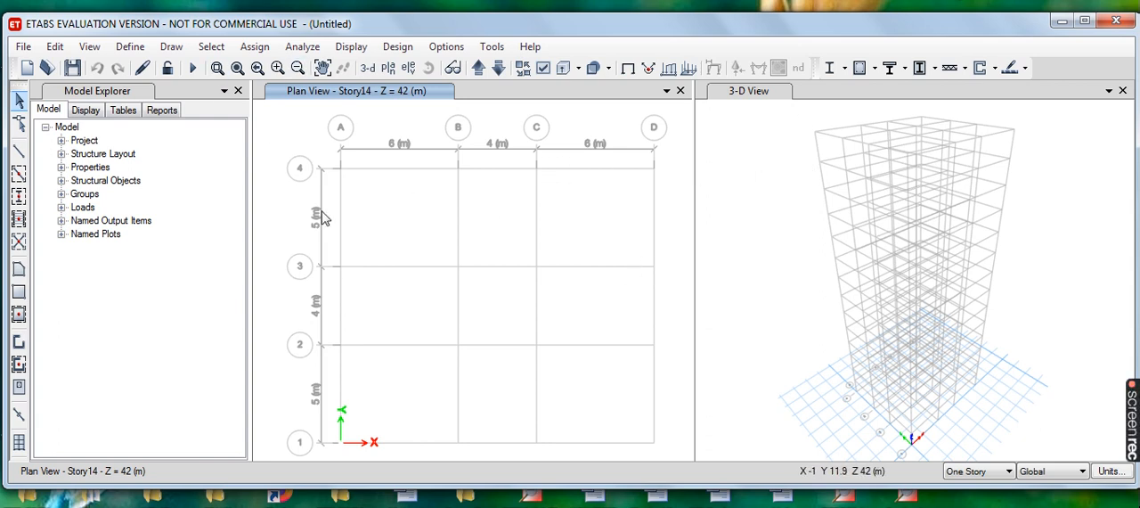
- Start defining a new material property with India as the region and Concrete as the material type
click(131, 48)
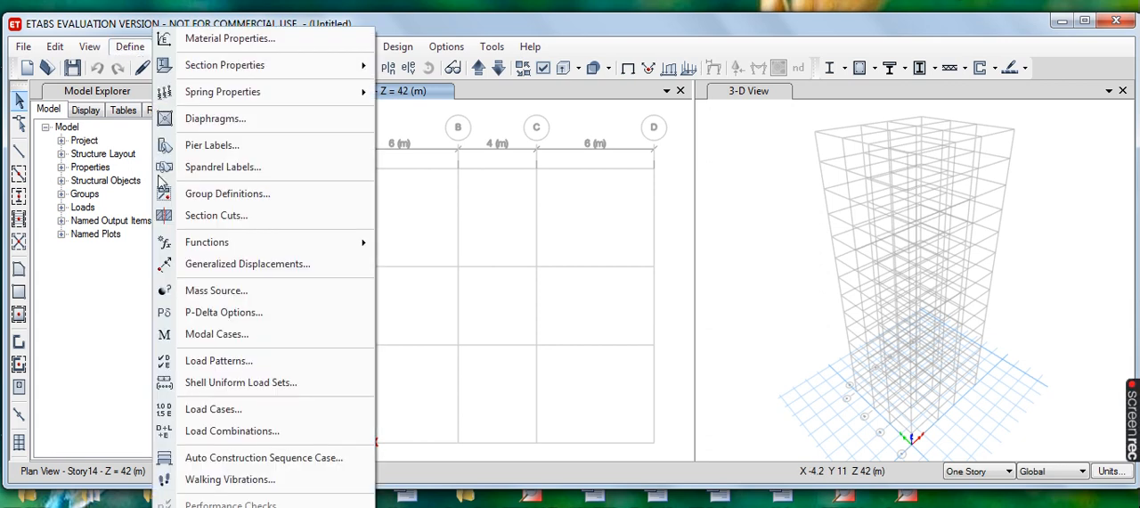
click(241, 37)
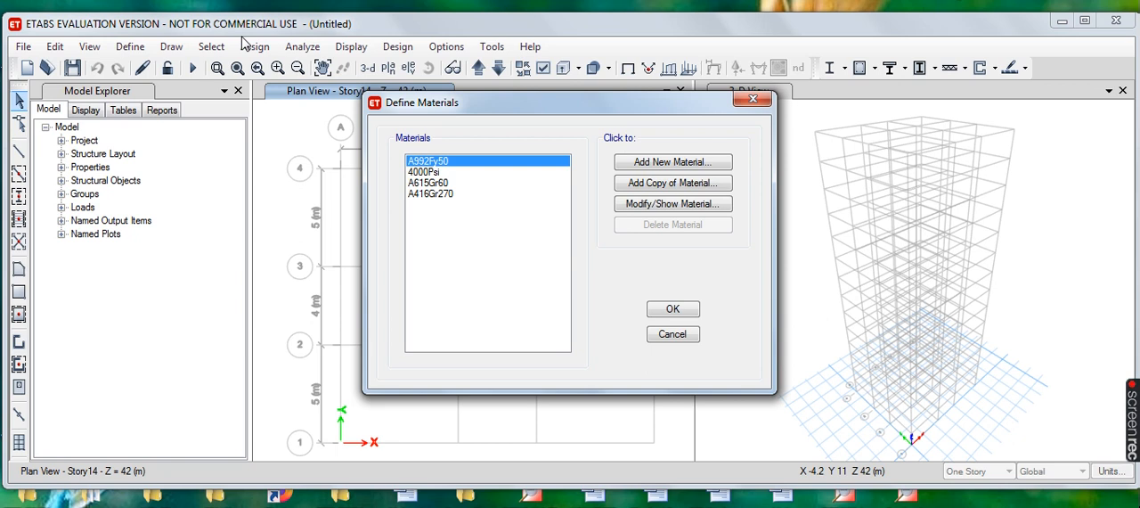
click(657, 164)
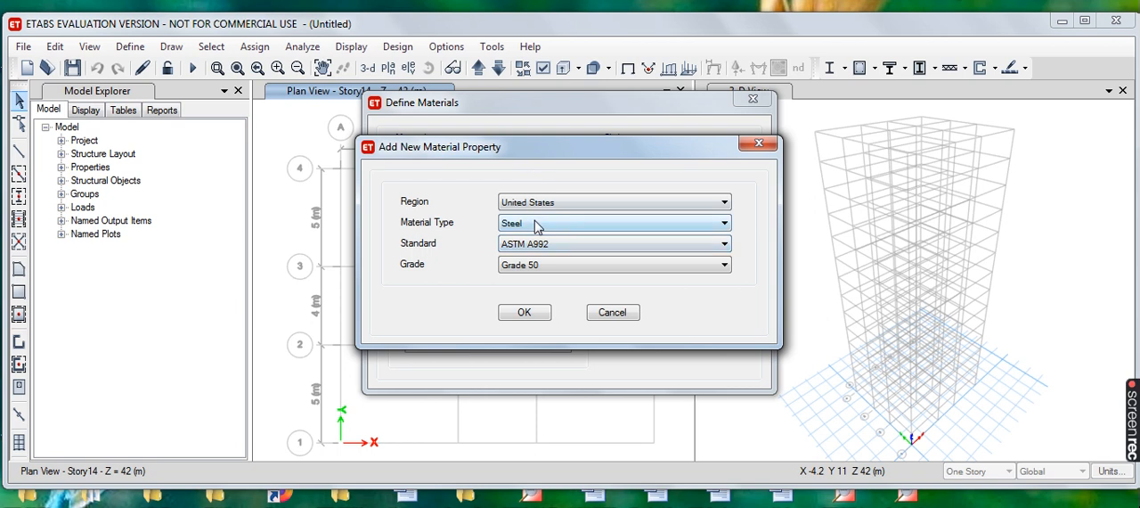
click(723, 204)
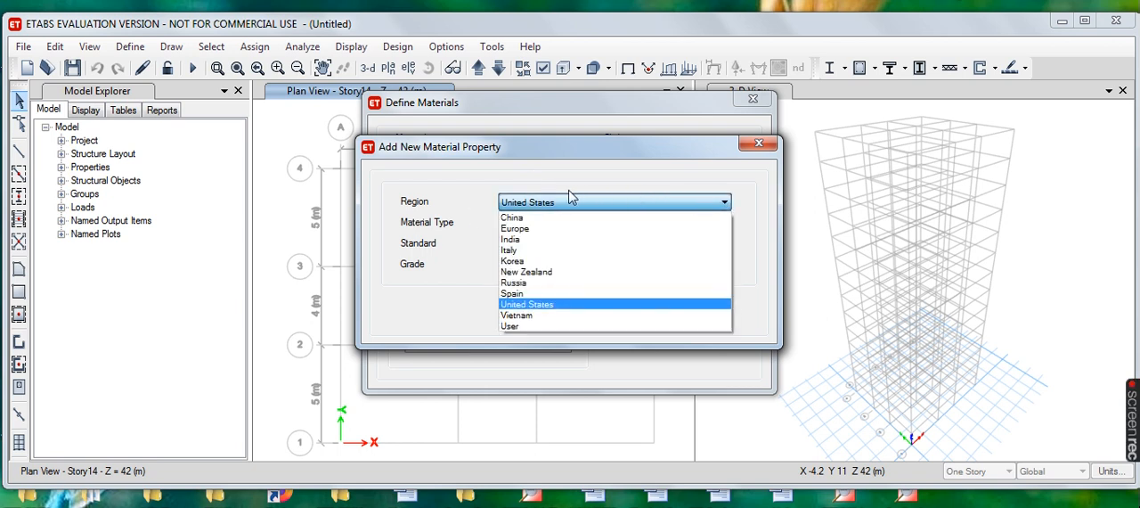
click(526, 241)
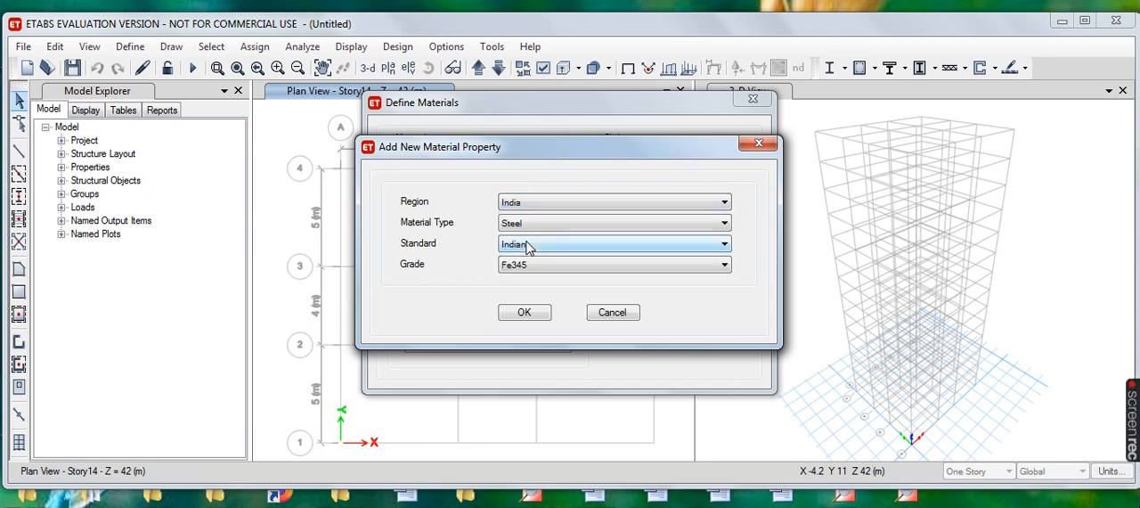
click(722, 224)
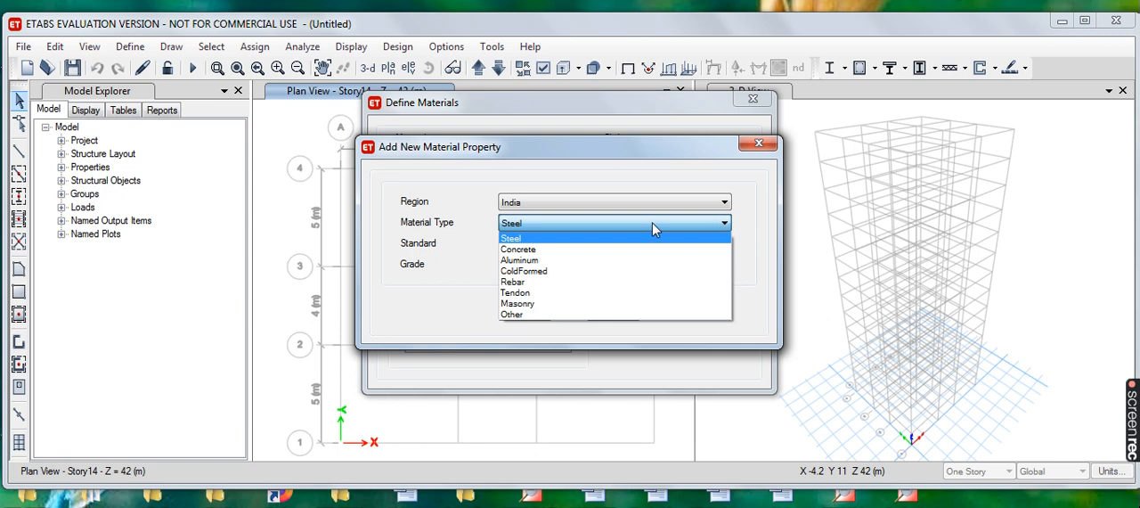
click(536, 250)
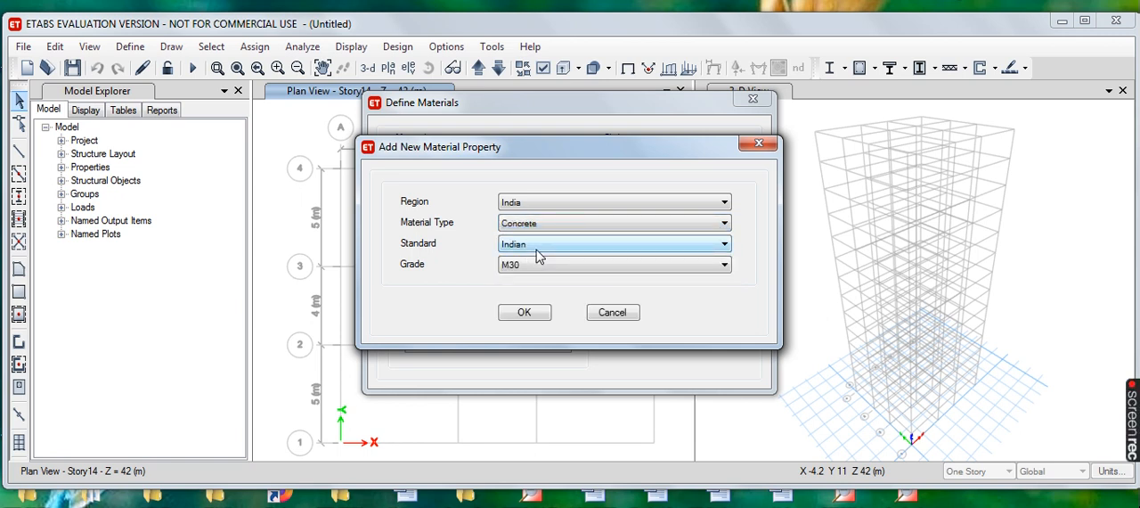
- Set the new concrete's grade to M40 under the Indian standard and accept its default property data
click(724, 247)
click(724, 246)
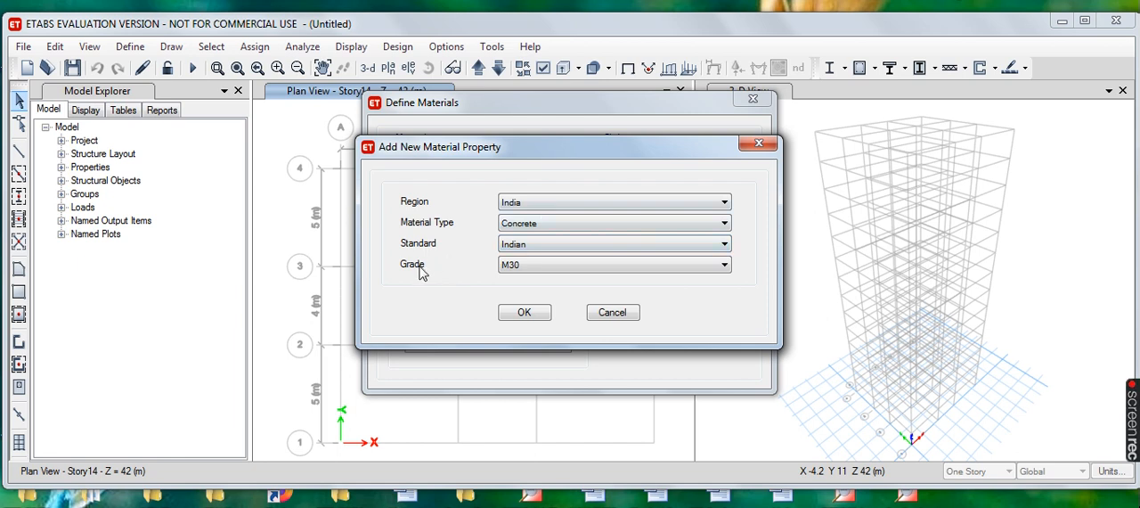
click(724, 265)
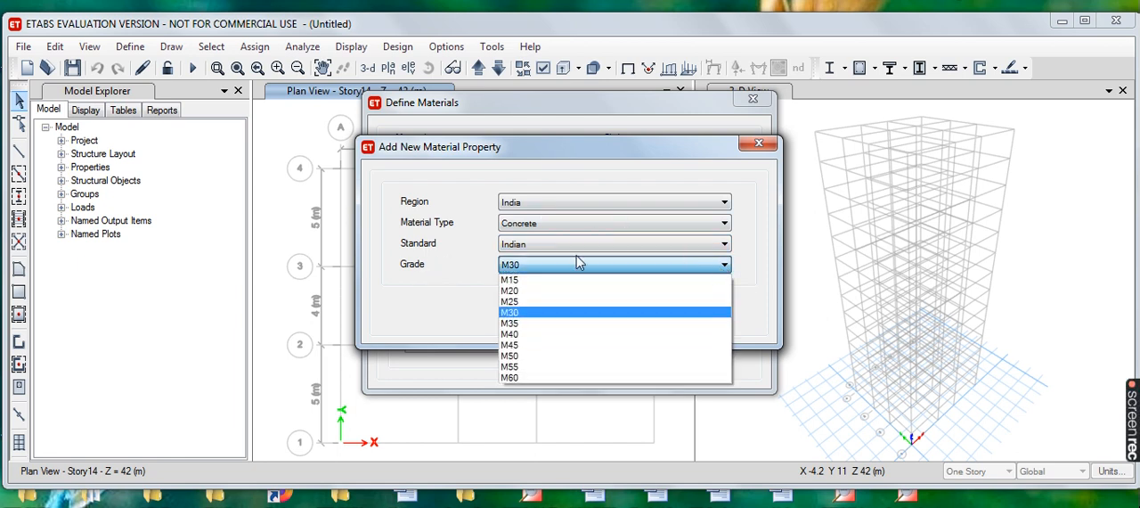
click(515, 335)
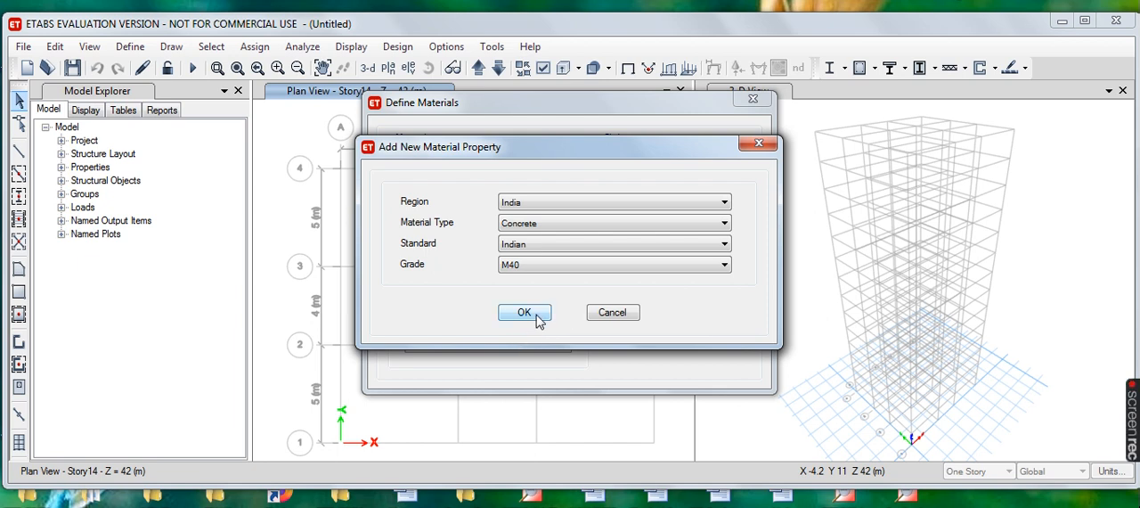
click(526, 314)
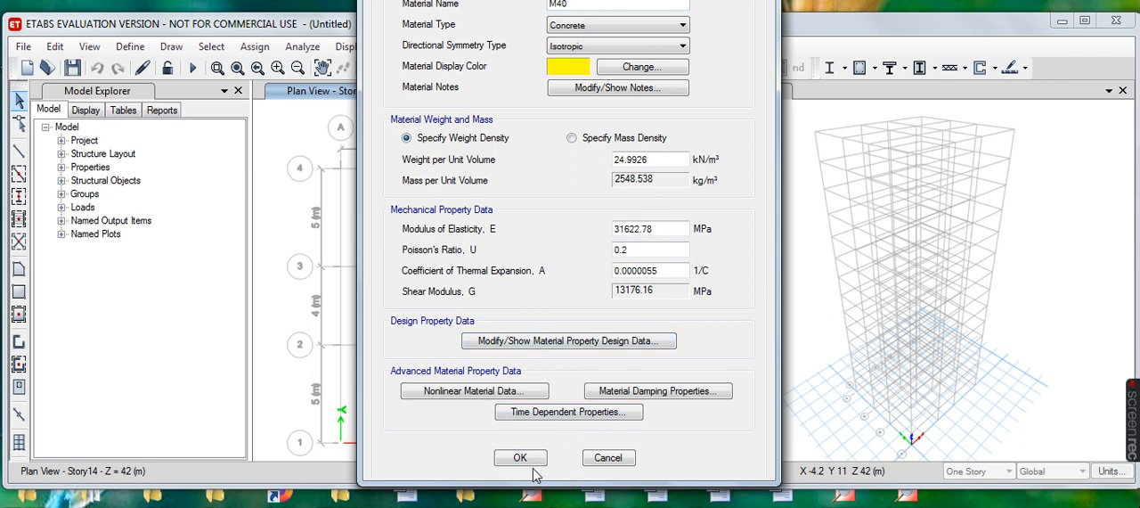
click(521, 458)
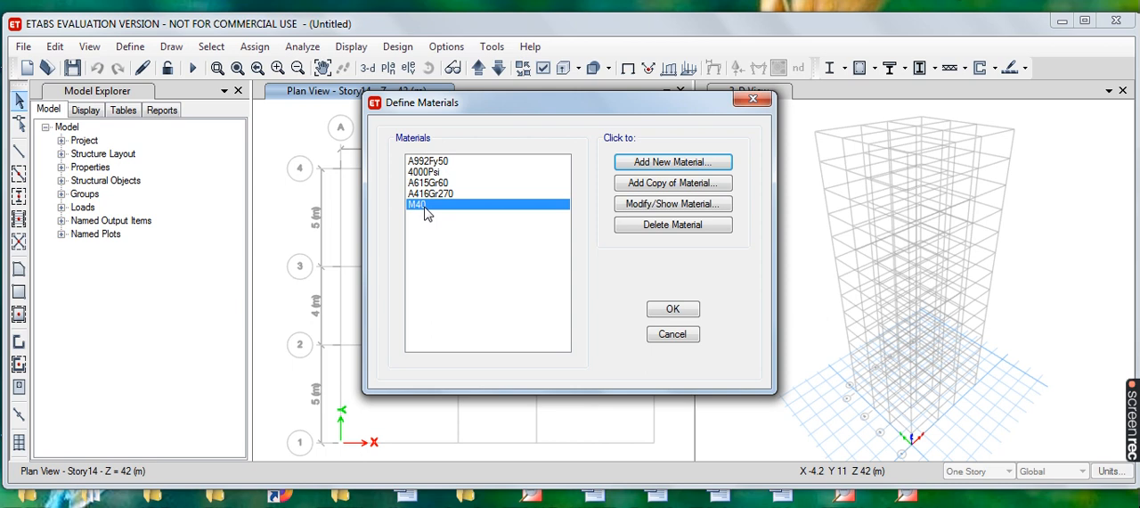
- Add an Indian rebar material of HYSD Grade 550 and accept its default property data
click(674, 165)
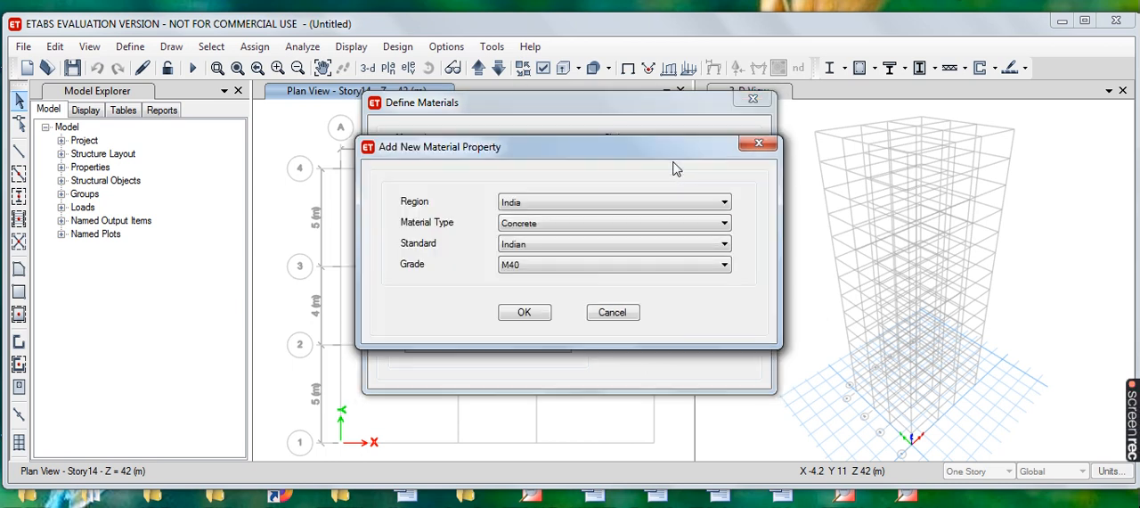
click(724, 224)
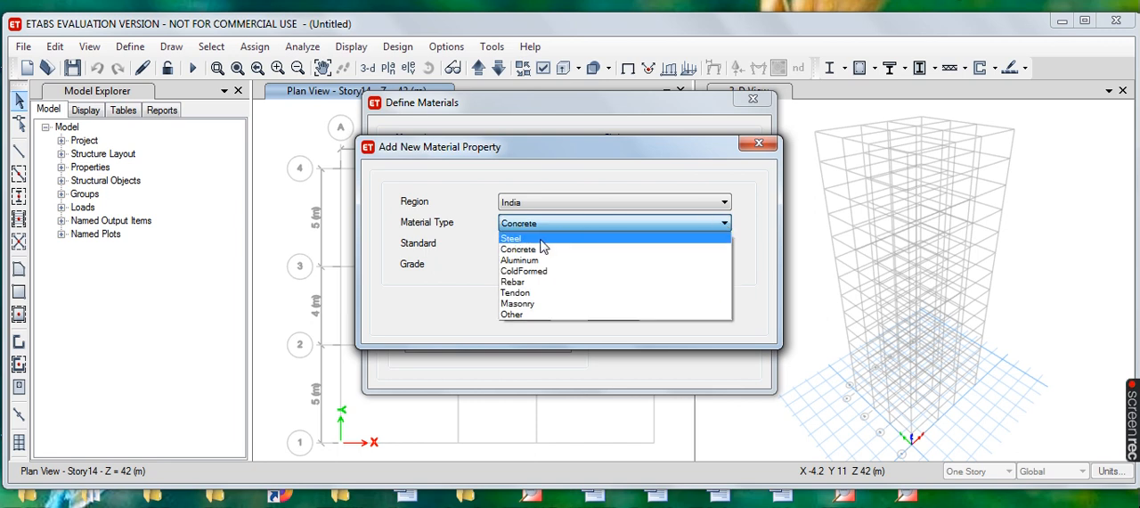
click(534, 284)
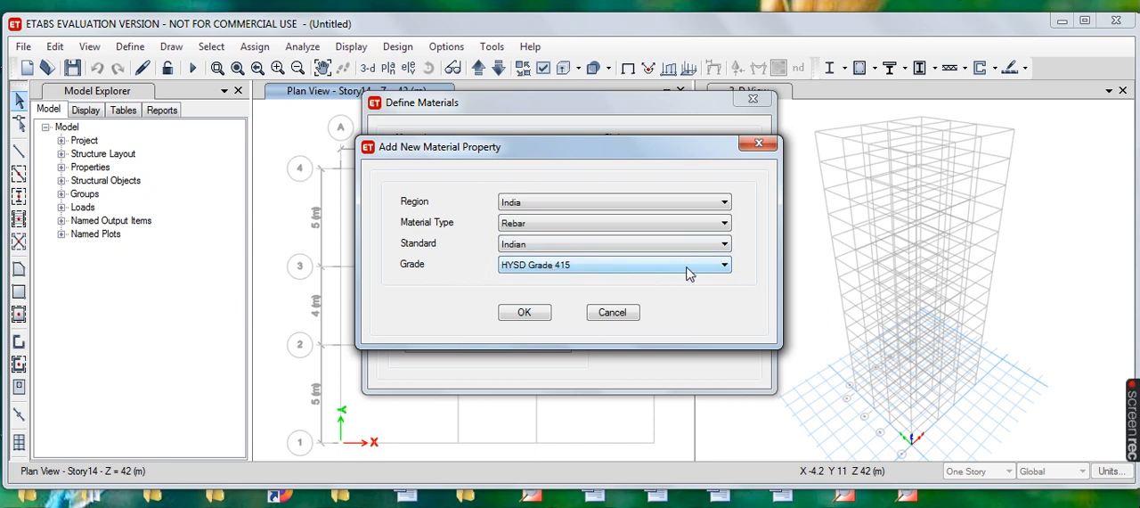
click(724, 267)
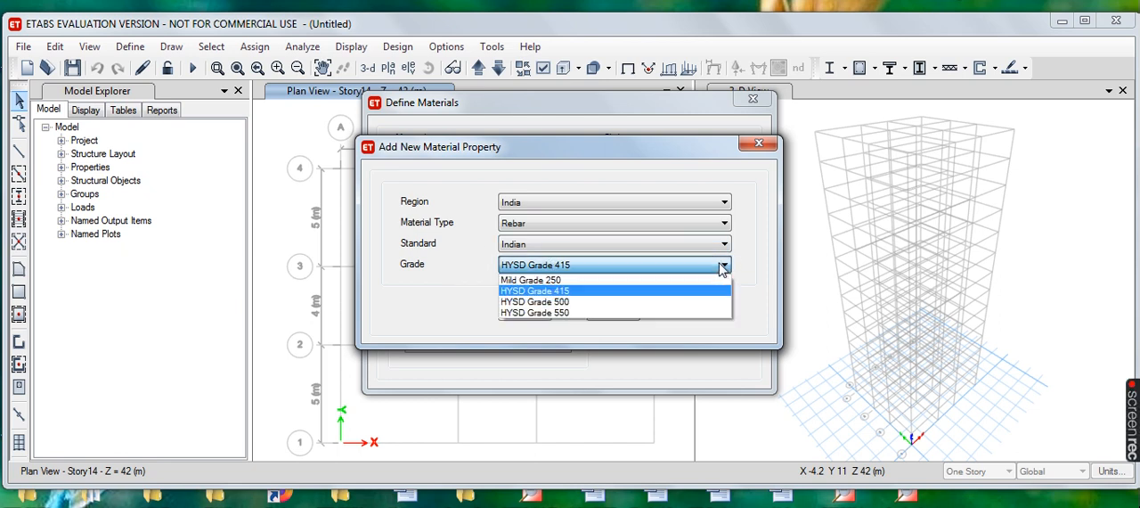
click(557, 312)
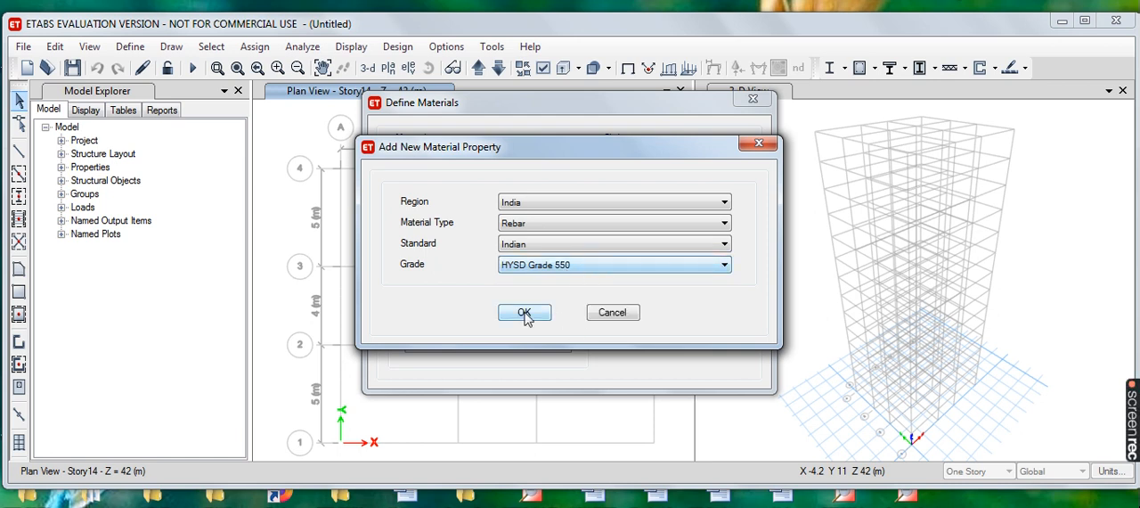
click(539, 318)
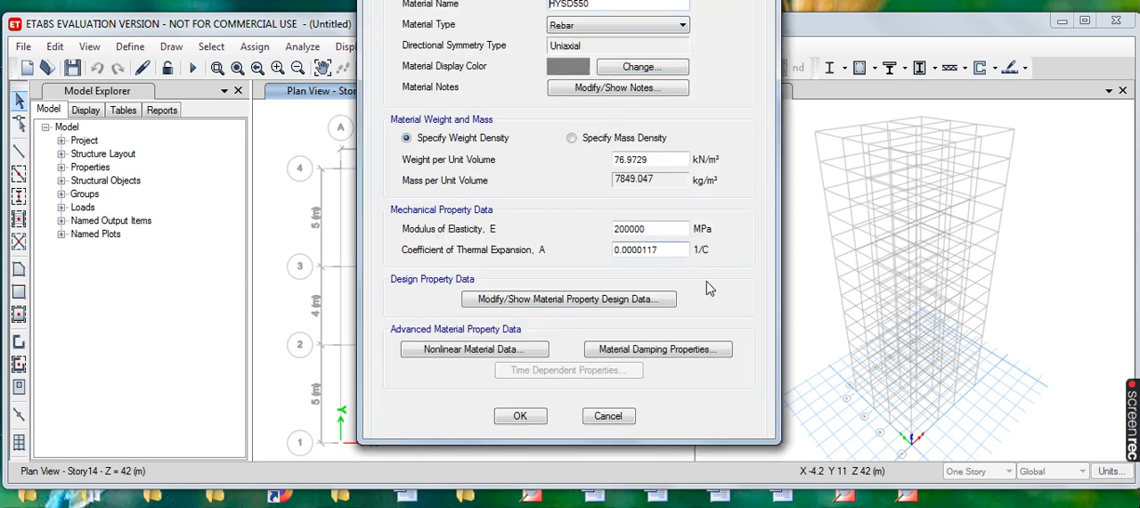
click(521, 416)
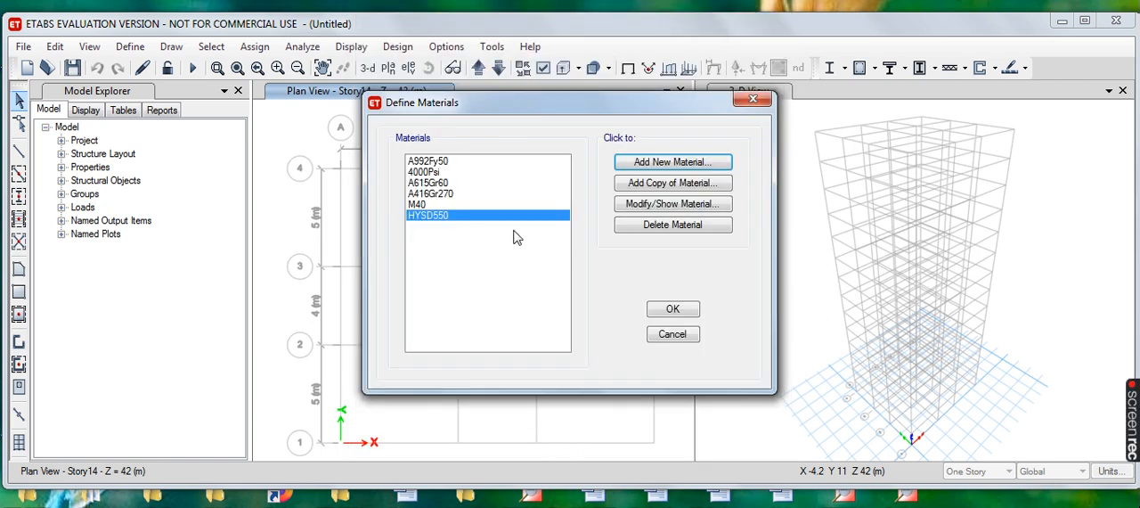
- Add a second Indian rebar material of Mild Grade 250 with its default property data
click(669, 164)
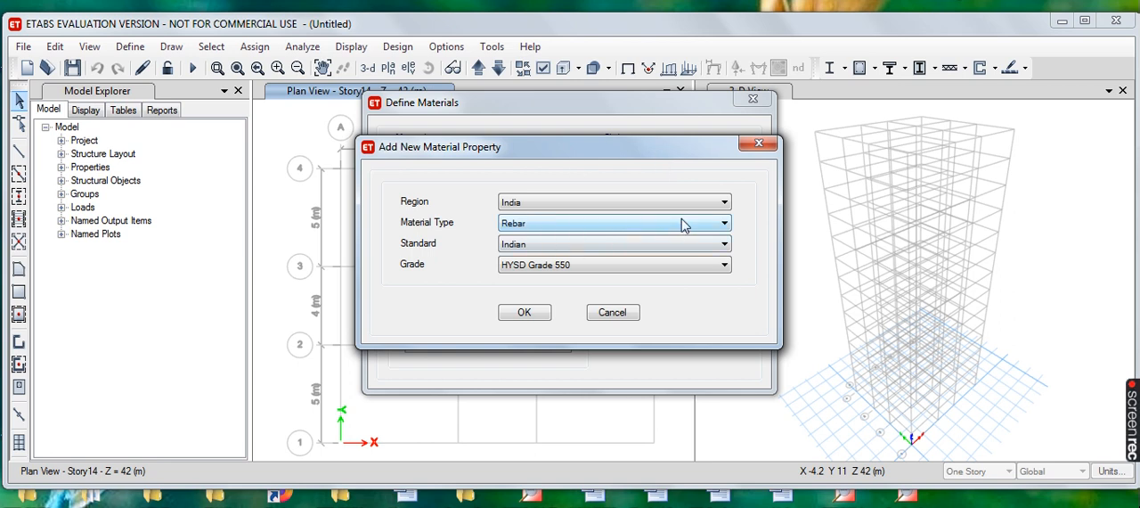
click(724, 265)
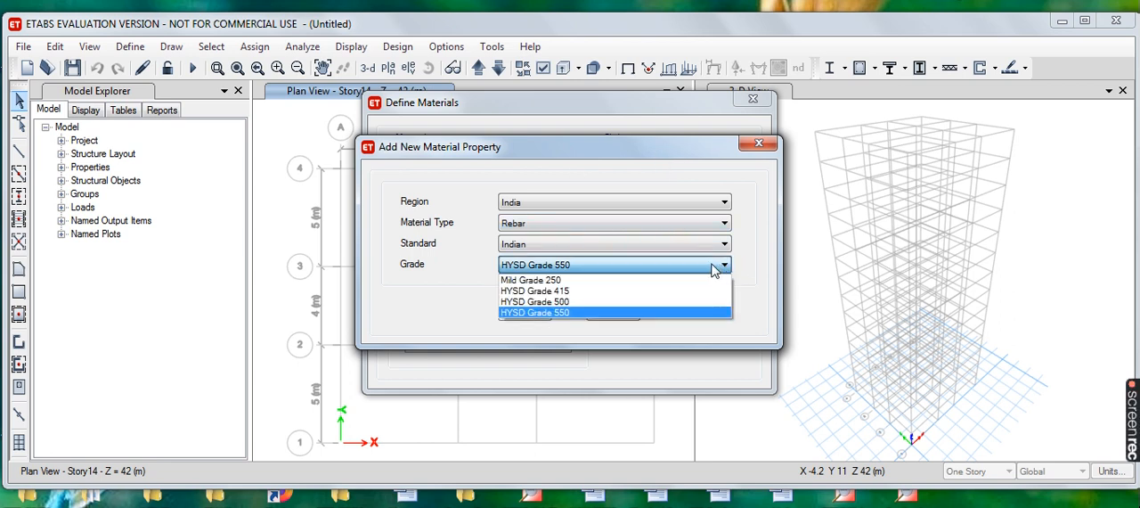
click(547, 282)
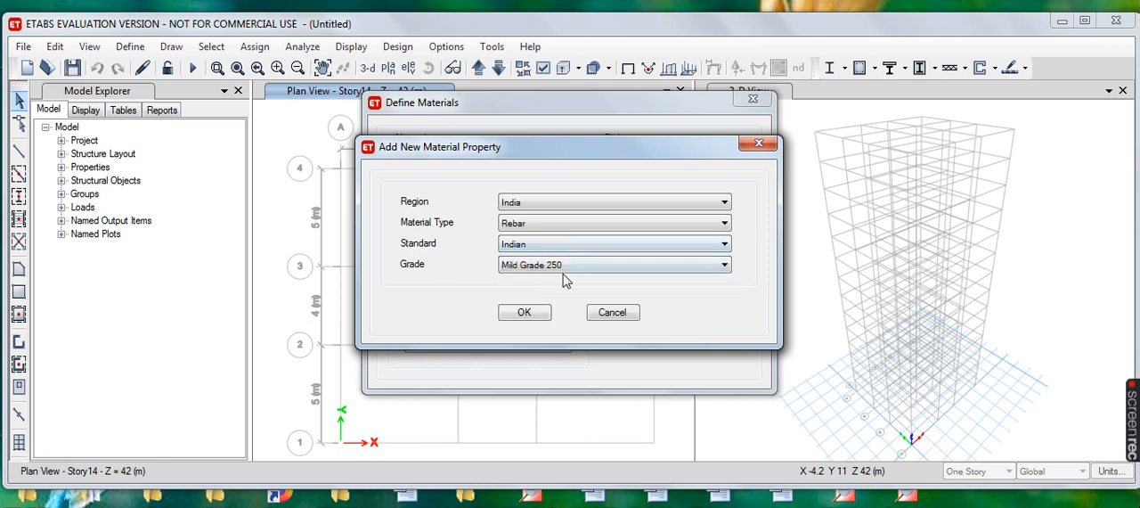
click(537, 316)
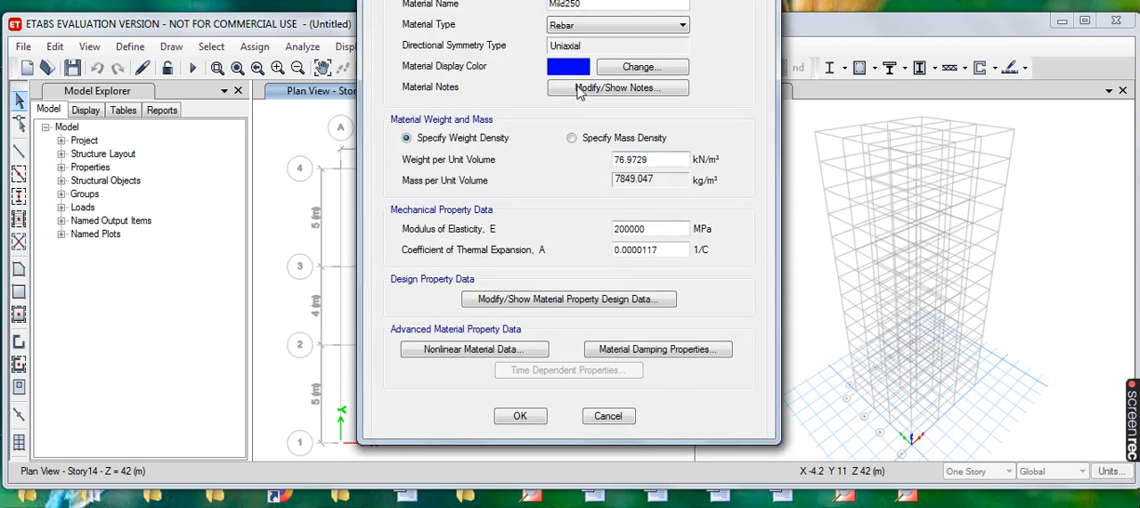
click(522, 417)
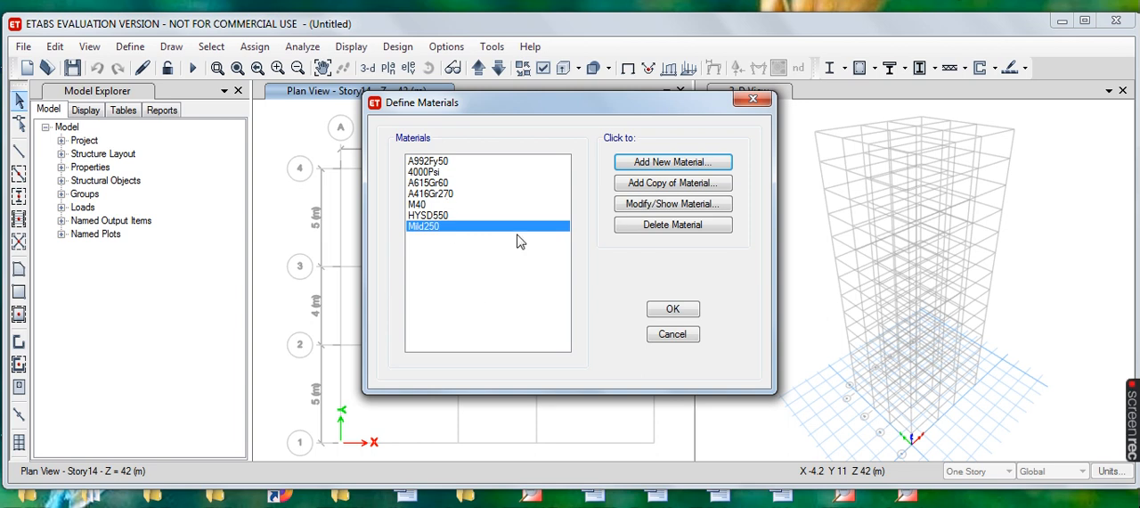
- Add a masonry material for the India region with default property data, and accept the material definitions
click(670, 166)
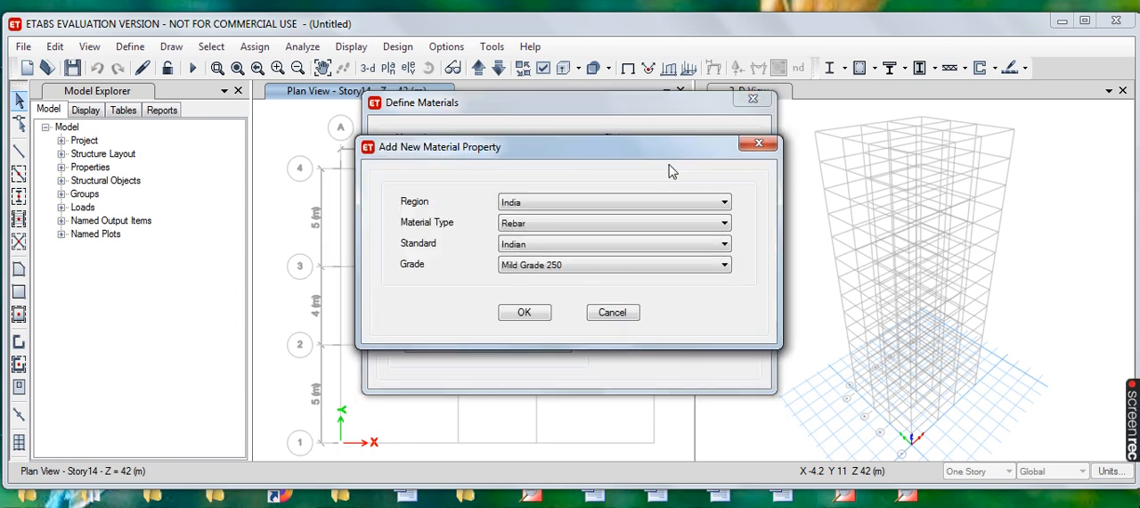
click(722, 223)
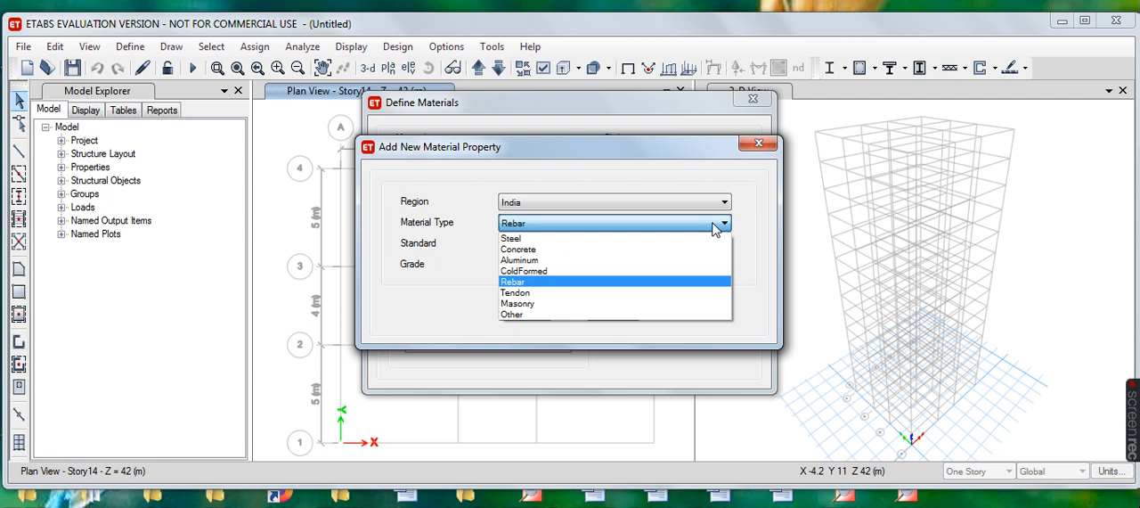
click(551, 305)
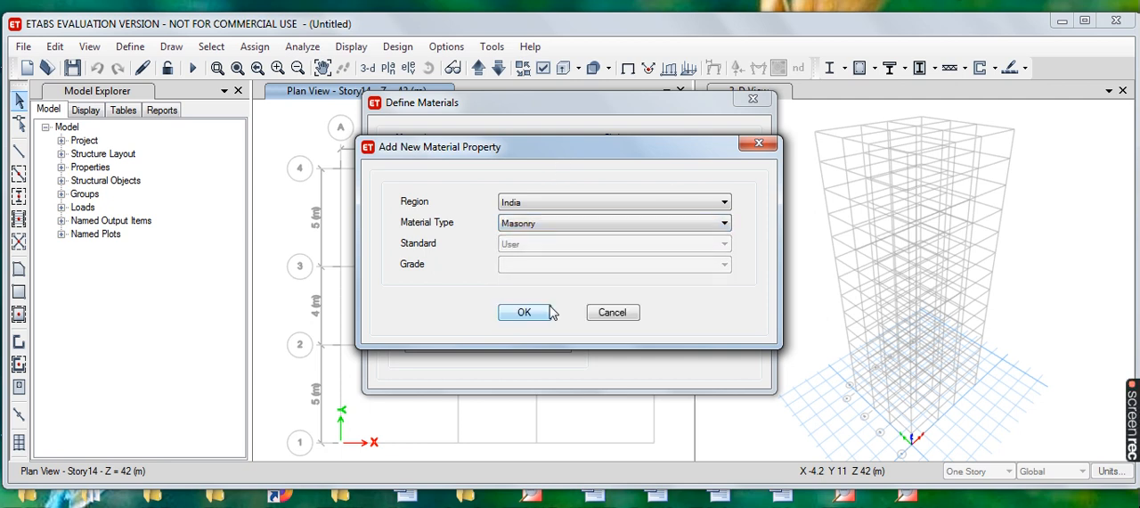
click(524, 314)
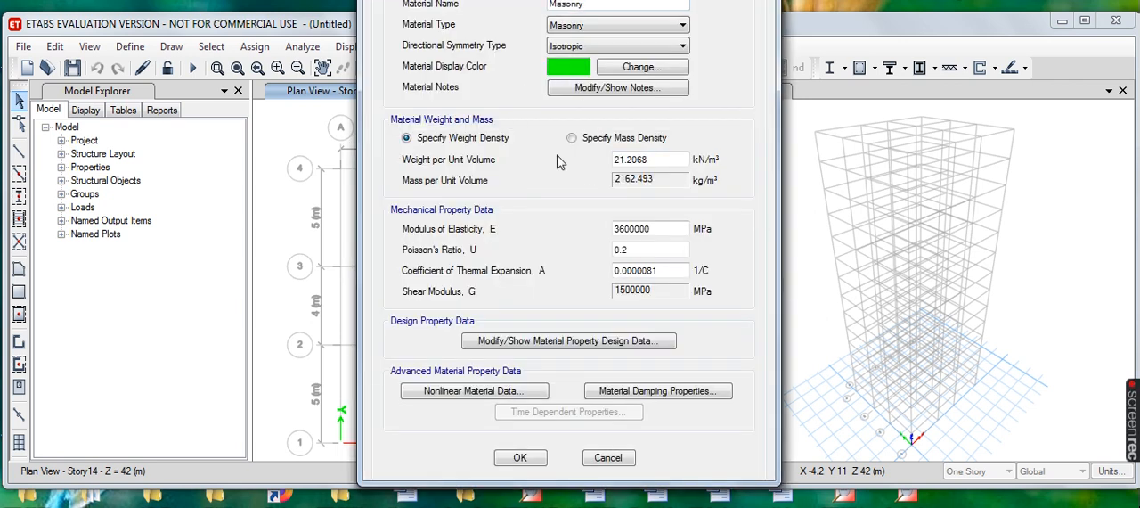
click(532, 459)
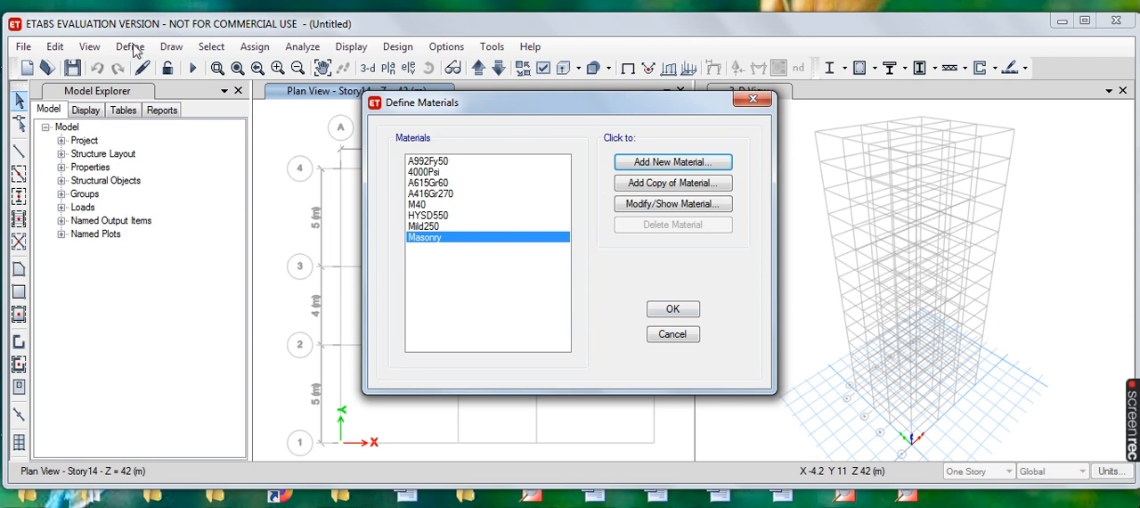
click(683, 310)
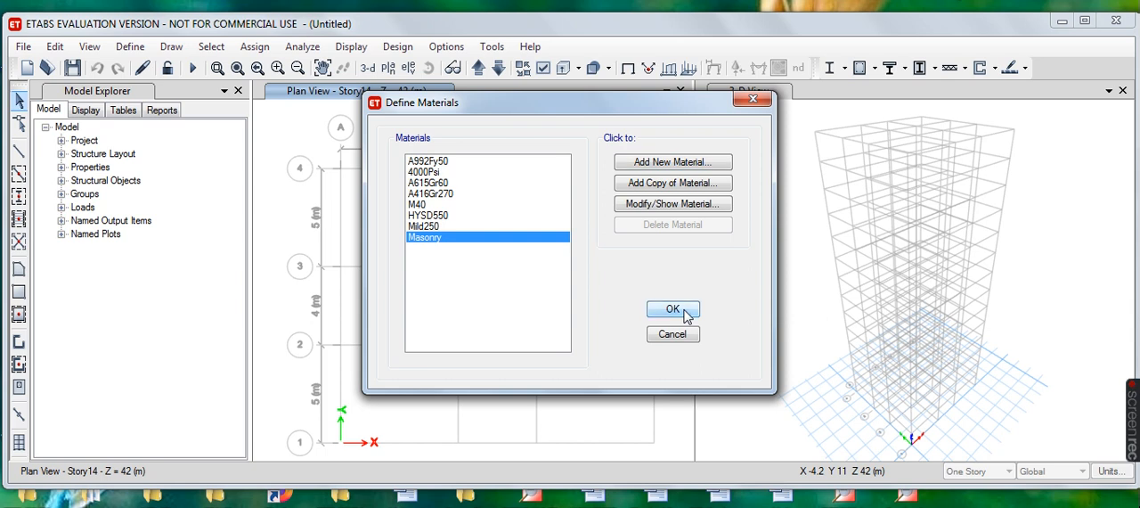
- Add a new concrete rectangular frame section and name it C 500 x 350
click(136, 51)
mouse_move(278, 66)
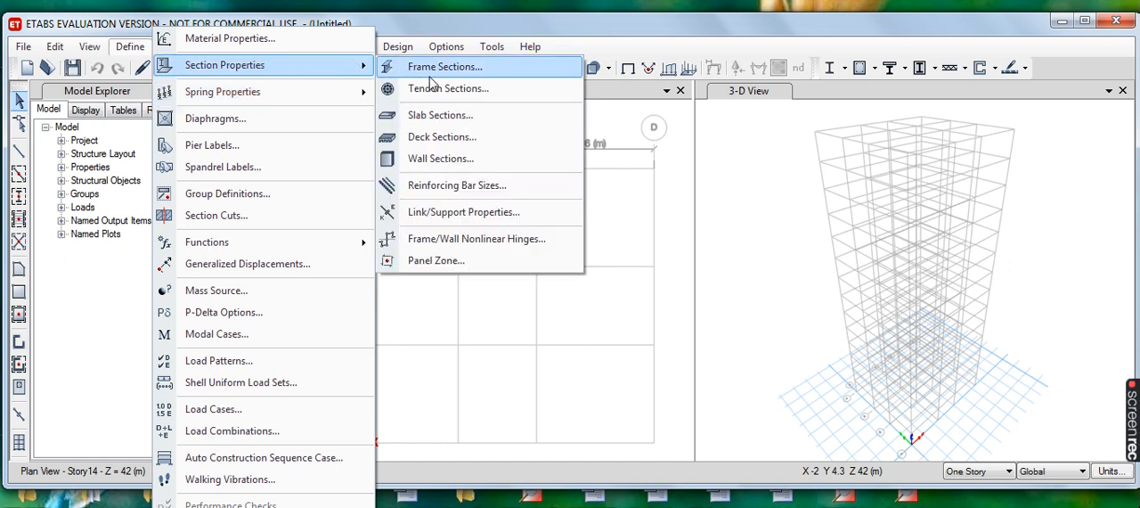
click(481, 68)
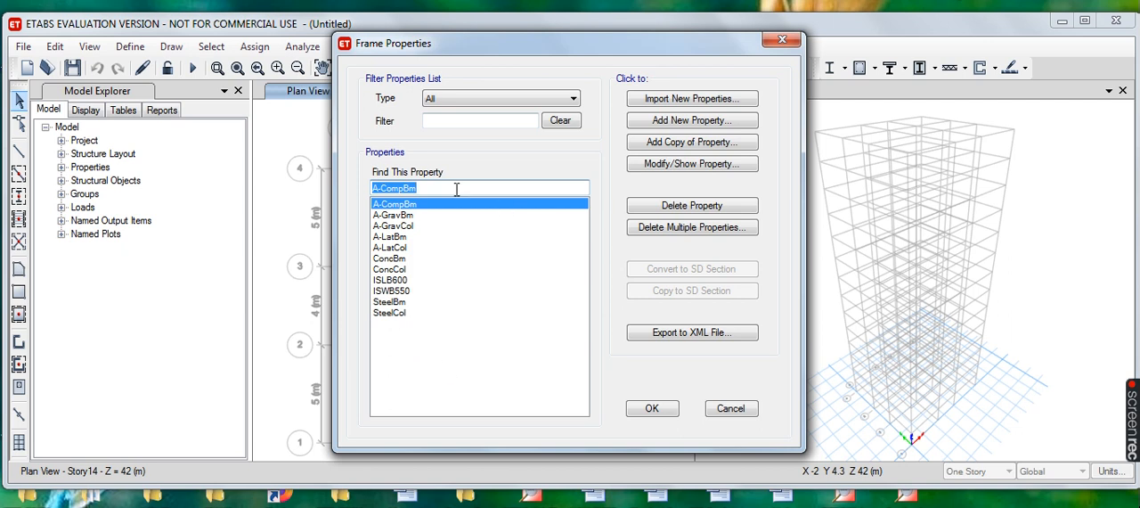
click(709, 123)
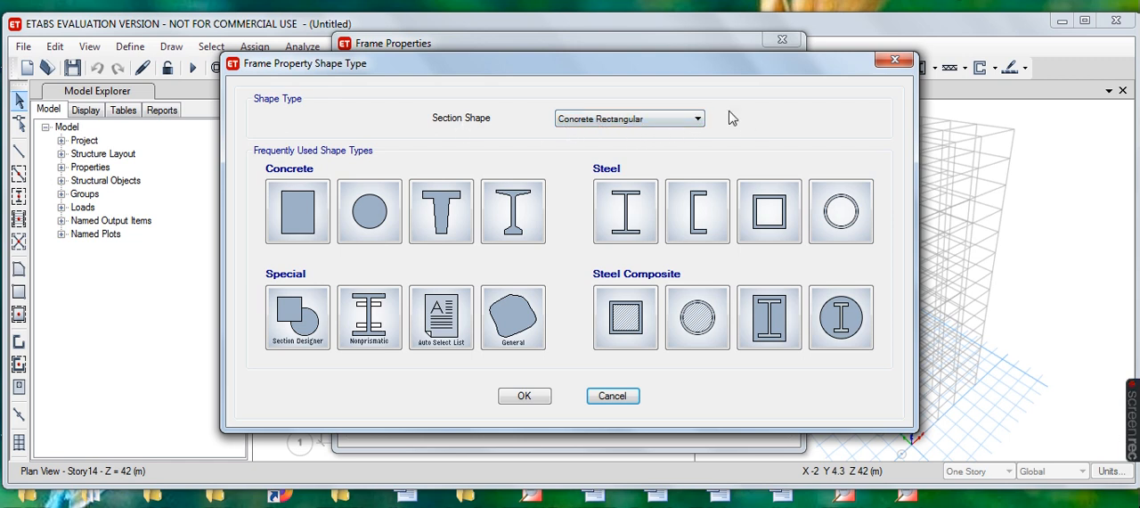
click(298, 213)
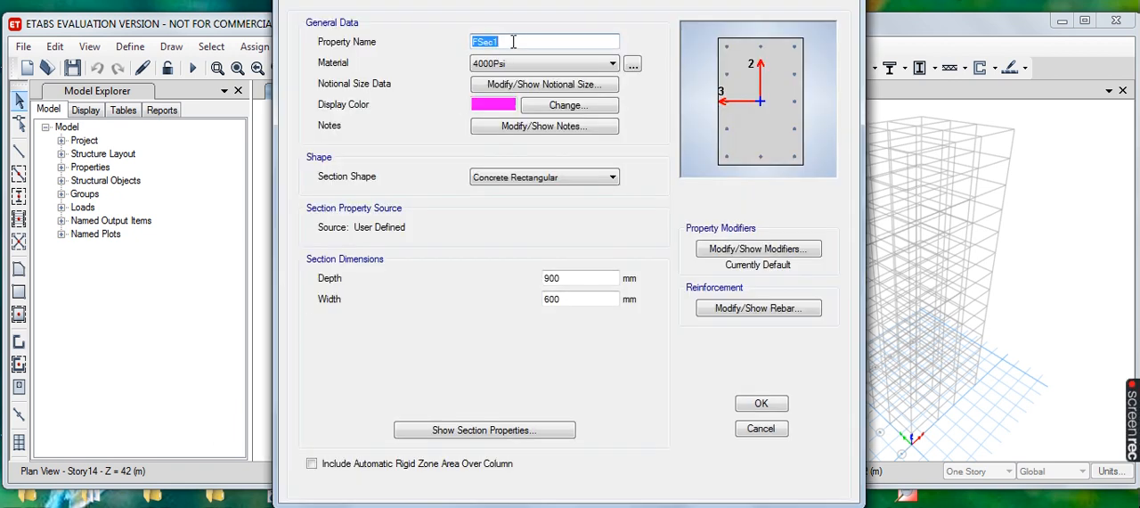
text(C 500 x 350)
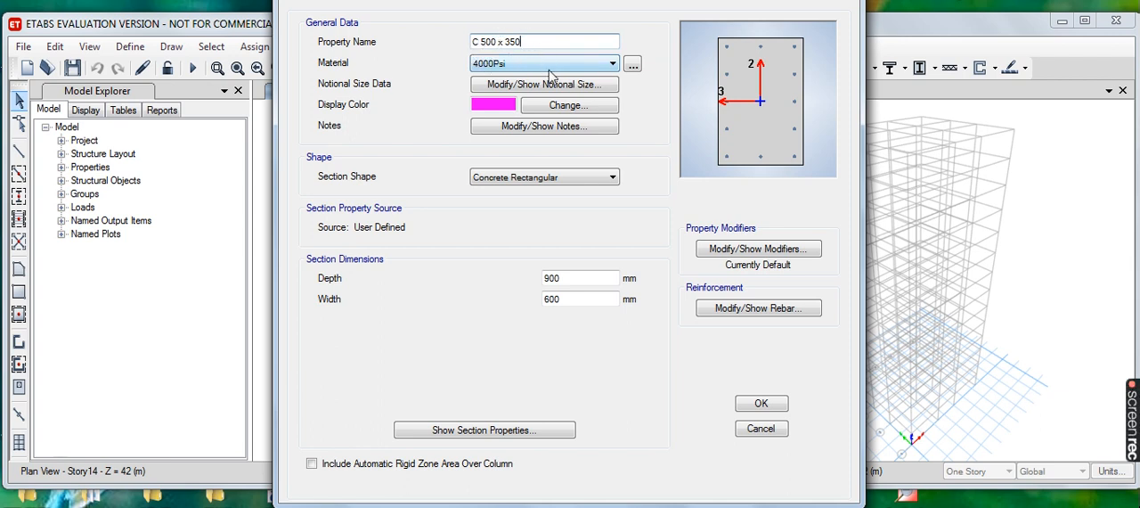
- Assign the M40 material to the C 500 x 350 section and set its depth to 500 mm and width to 350 mm
click(612, 65)
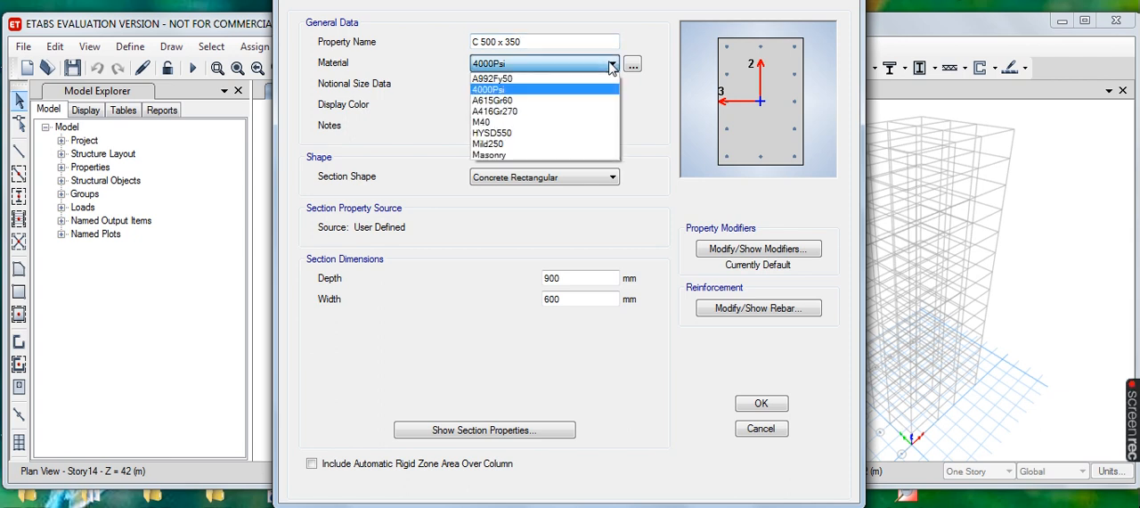
click(498, 122)
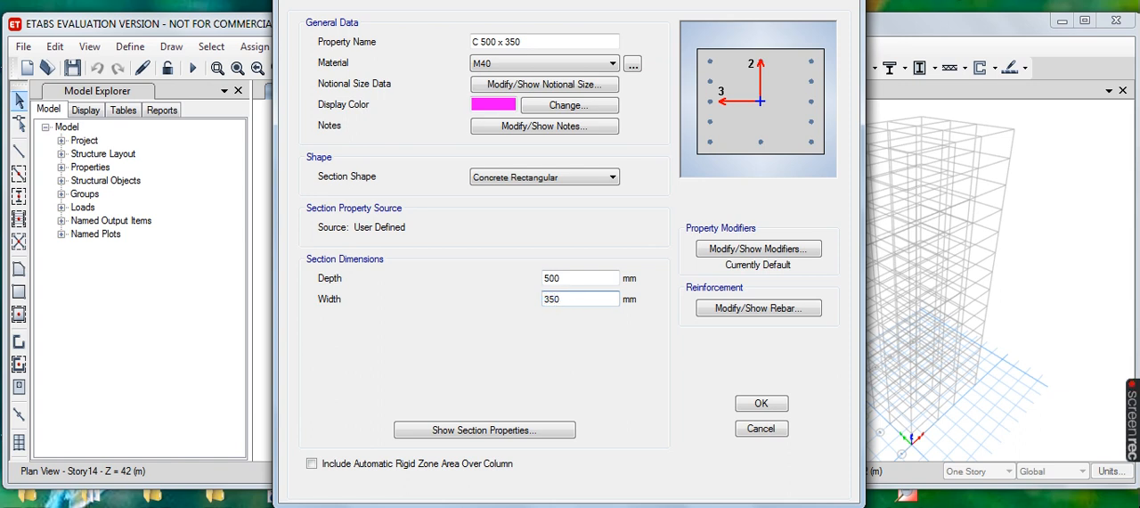
- Set the column section's longitudinal bars to HYSD550 and its ties to Mild250, and accept the section
click(762, 308)
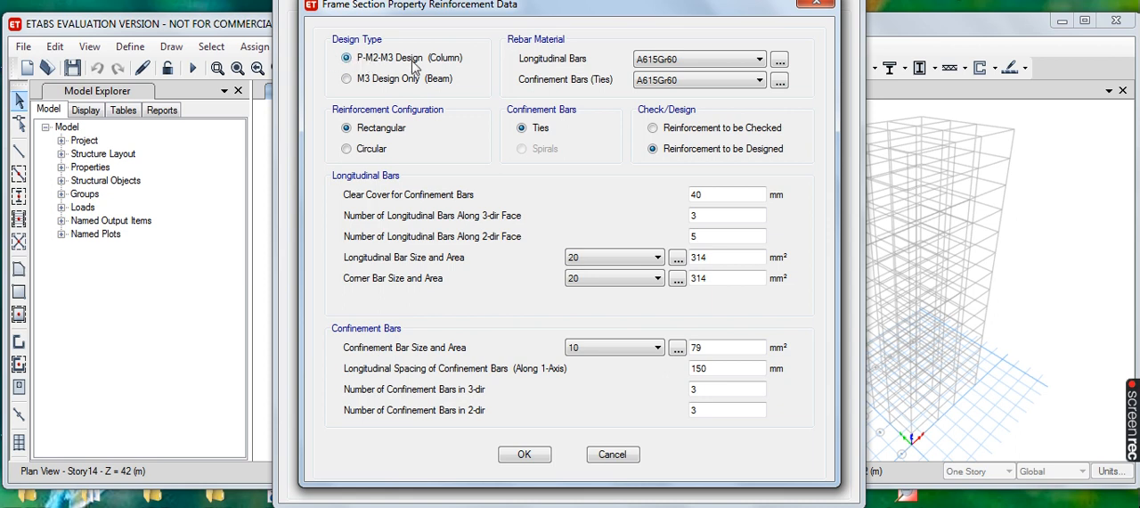
click(760, 60)
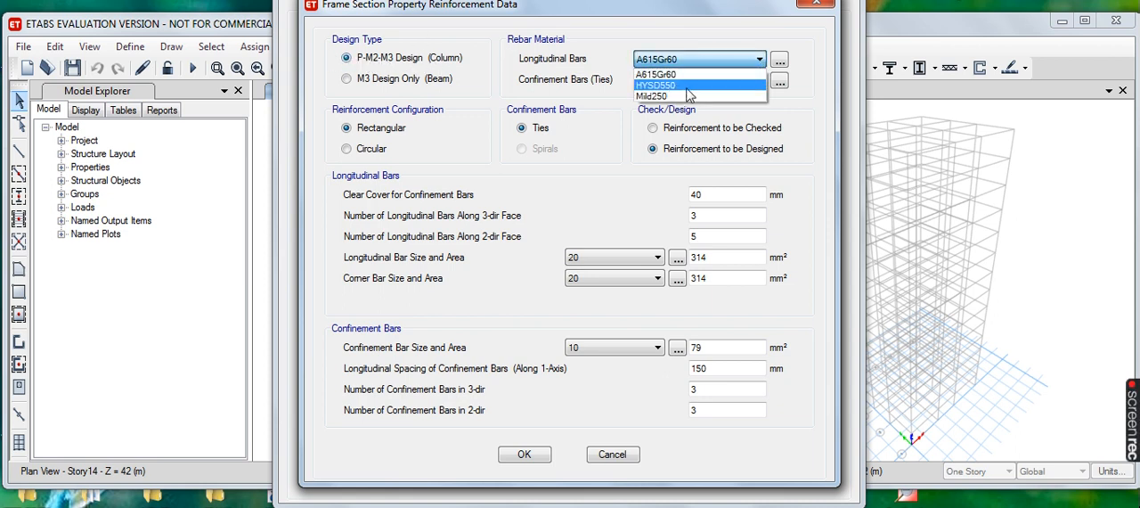
click(688, 87)
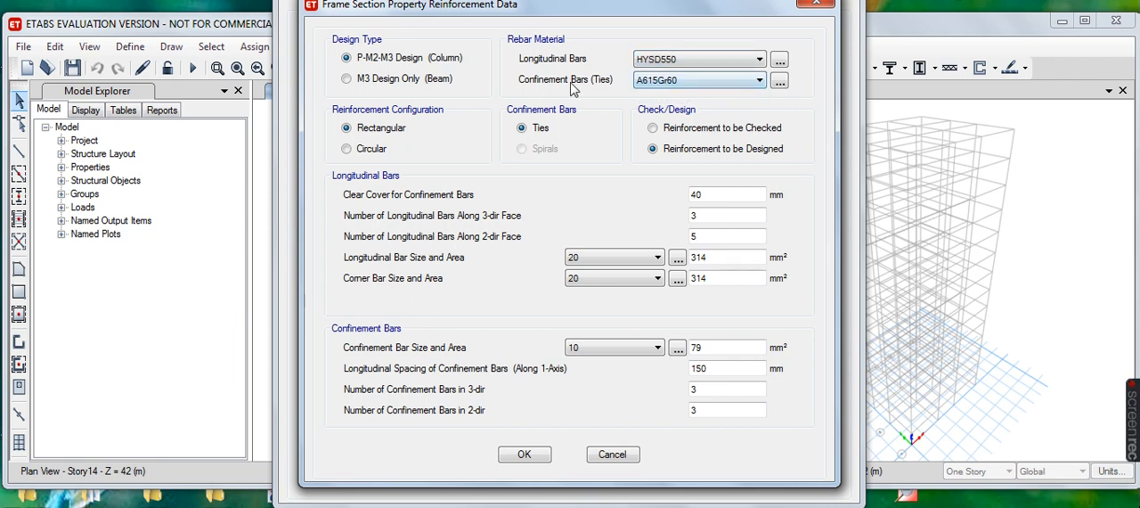
click(758, 82)
click(675, 124)
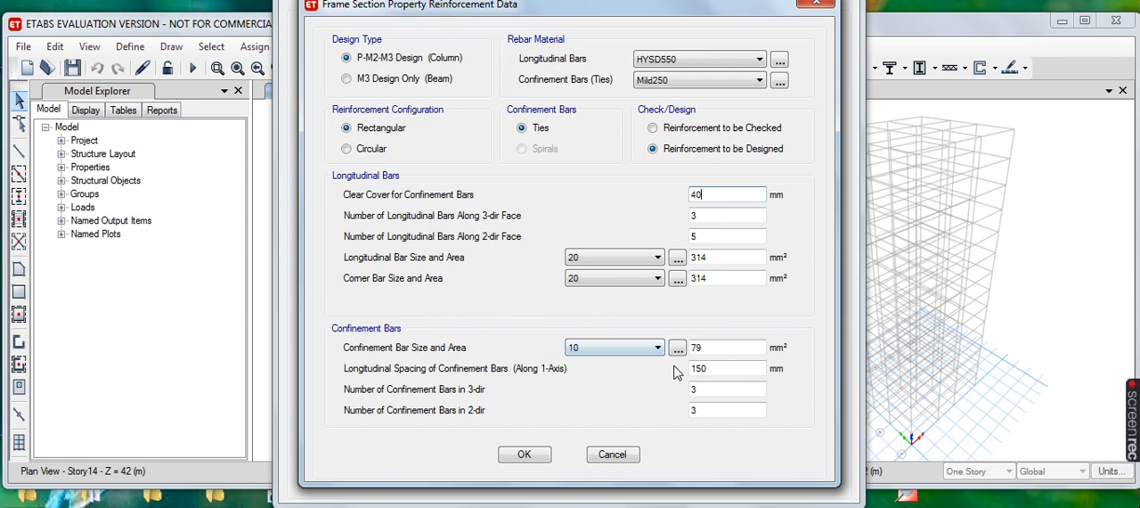
click(525, 454)
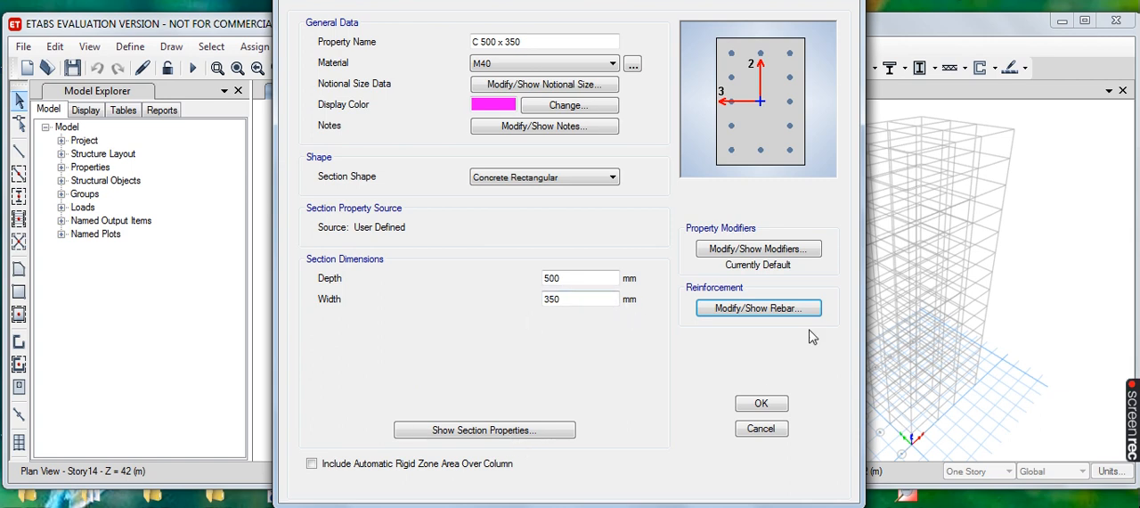
click(758, 405)
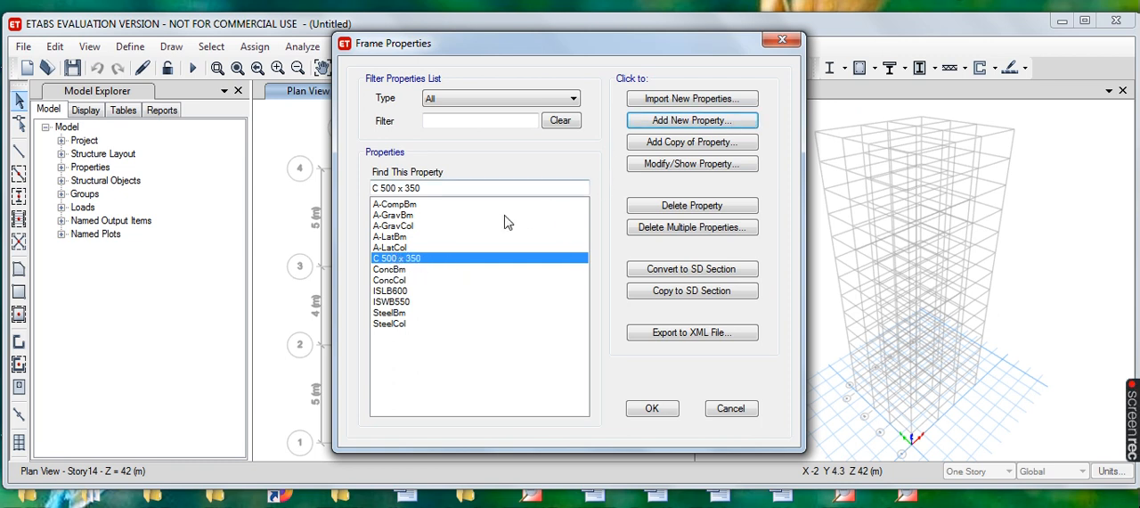
- Add a copy of C 500 x 350 named C 600 x 450, 600 mm deep and 450 mm wide, accepting the copied reinforcement data
click(693, 143)
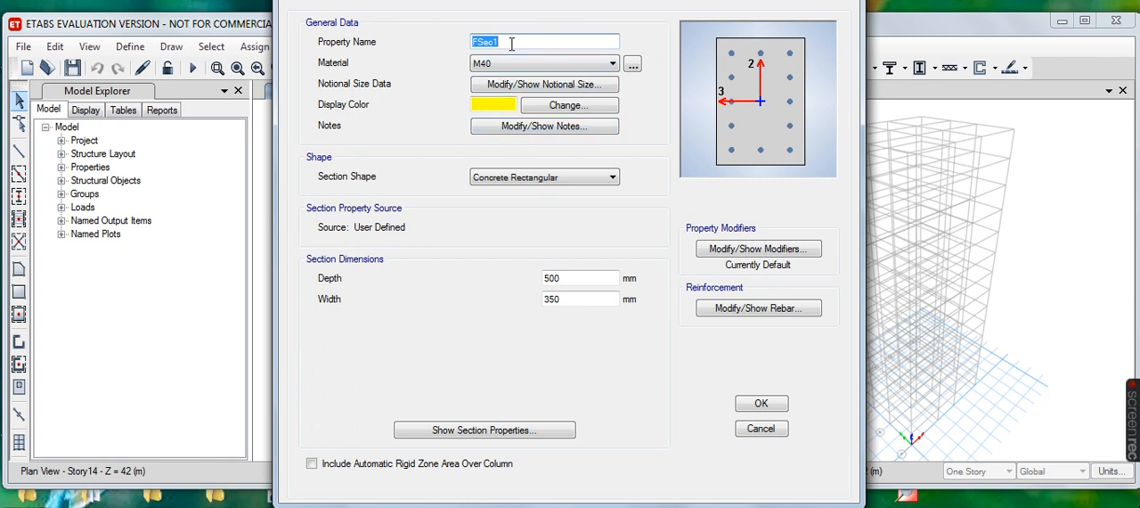
text(C 600 x 450)
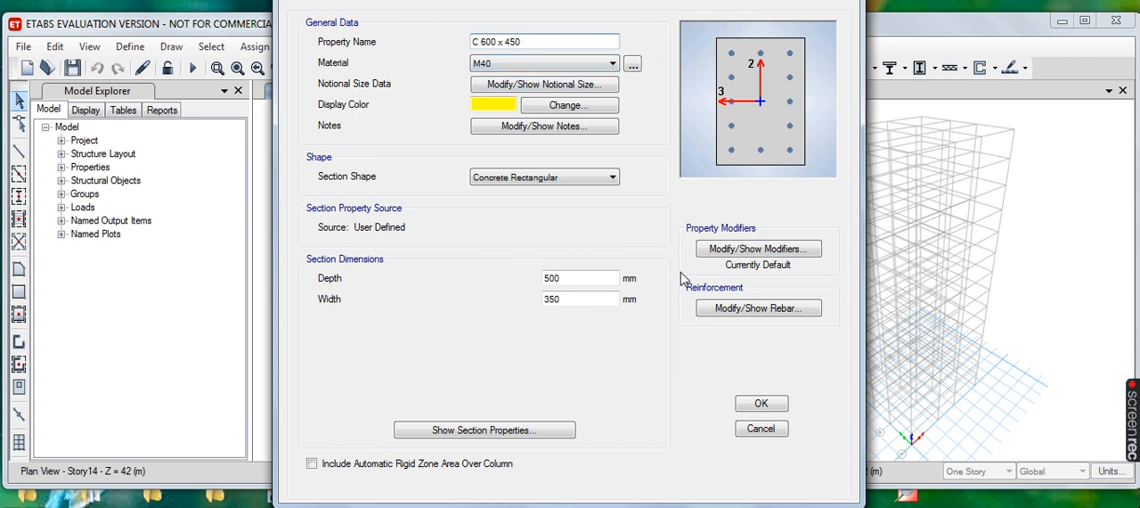
click(551, 279)
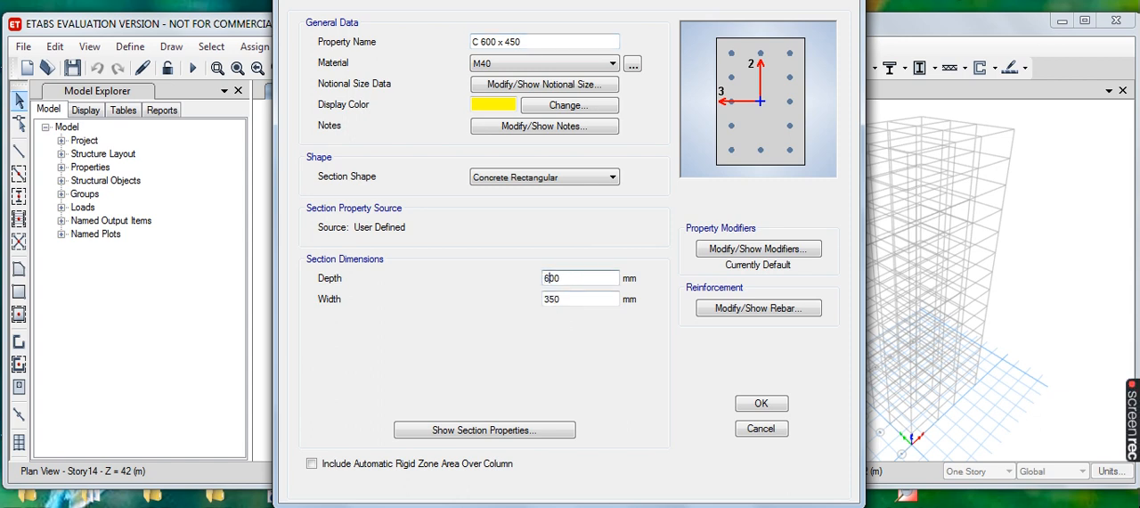
click(549, 300)
text(4)
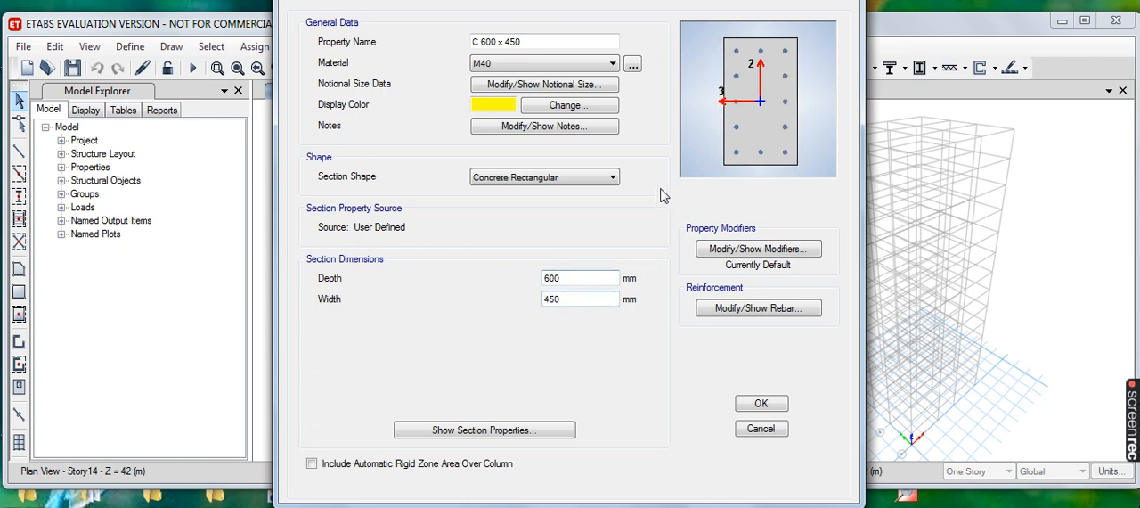
click(763, 311)
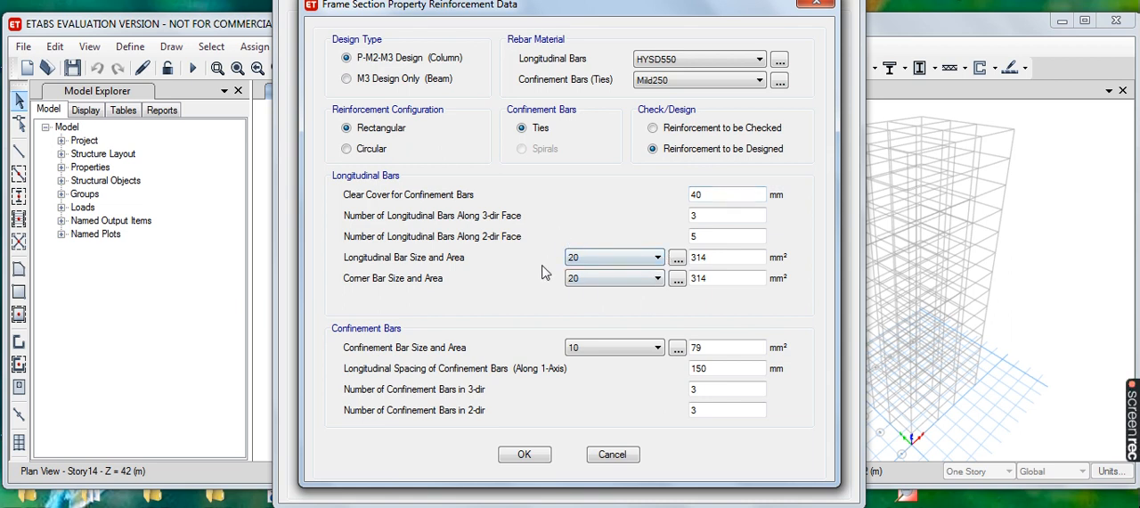
click(525, 454)
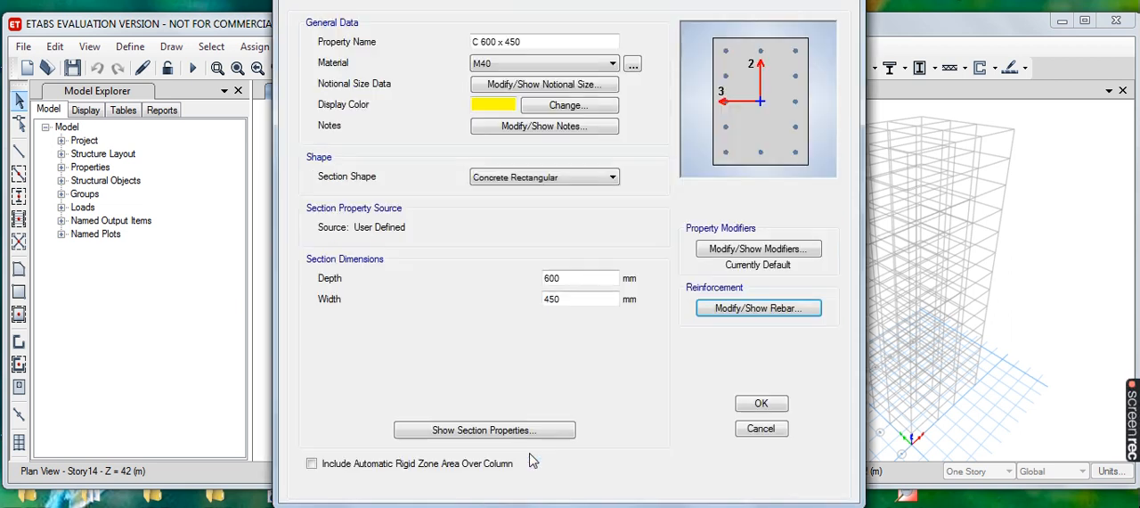
click(760, 403)
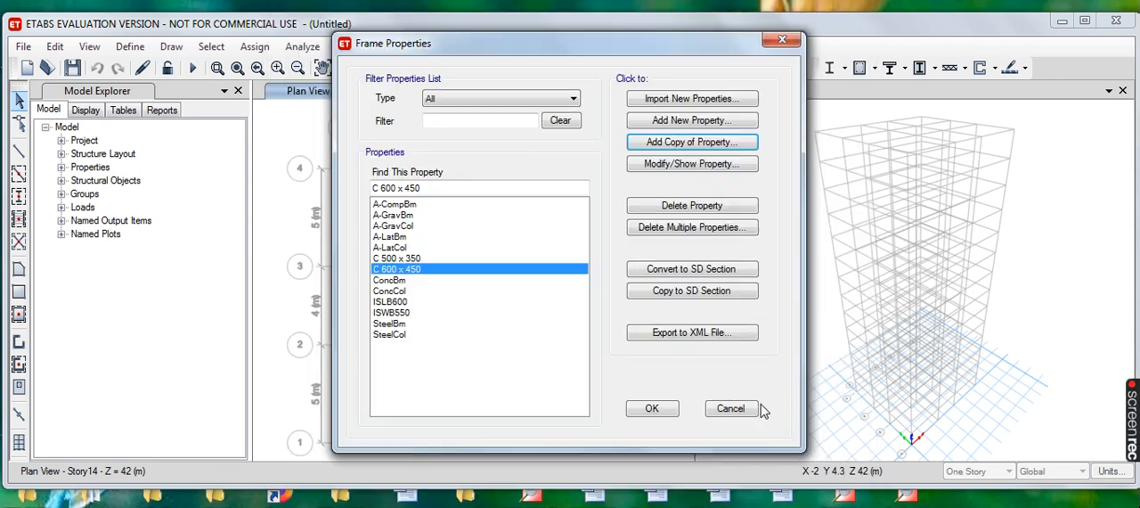
- Add a copy of C 600 x 450 named C 750 x 450 with a depth of 750 mm, accepting the copied reinforcement data
click(703, 145)
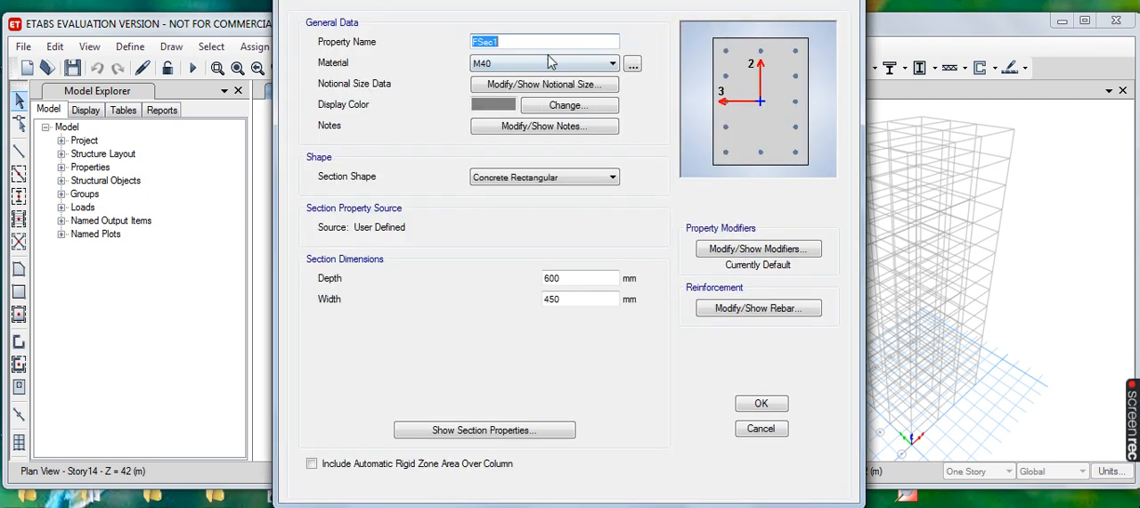
text(C 750 x 450)
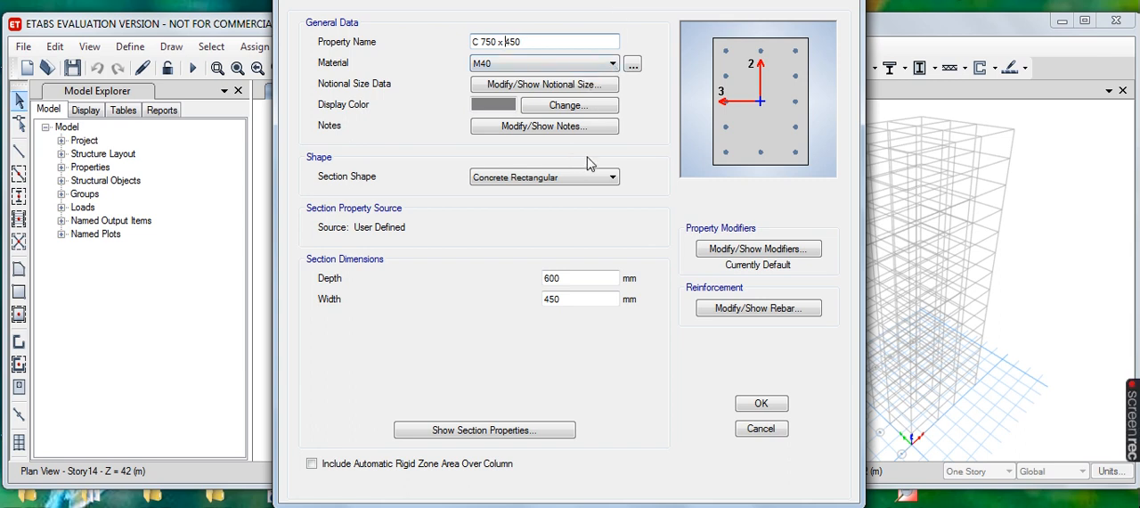
click(548, 278)
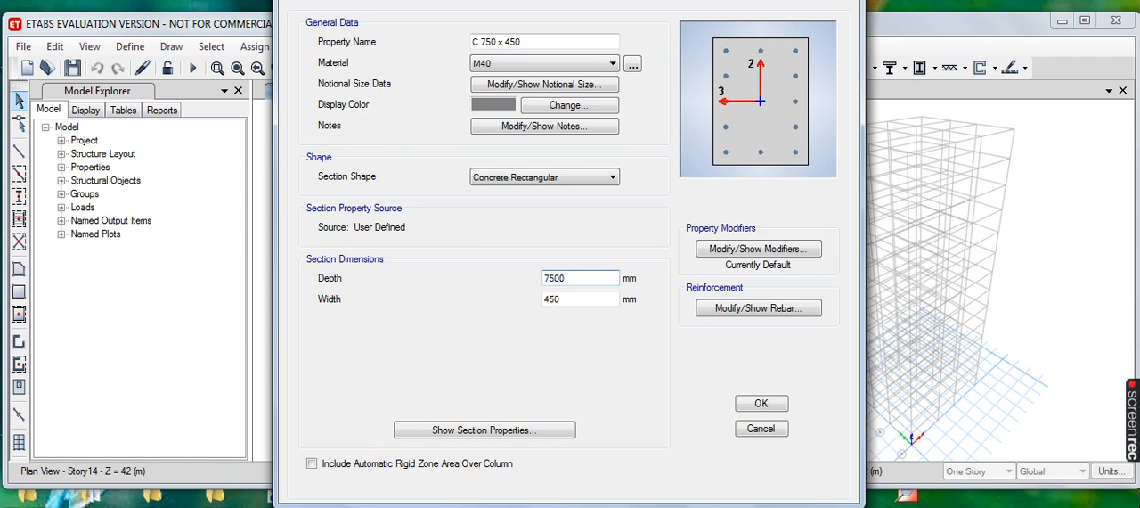
click(778, 311)
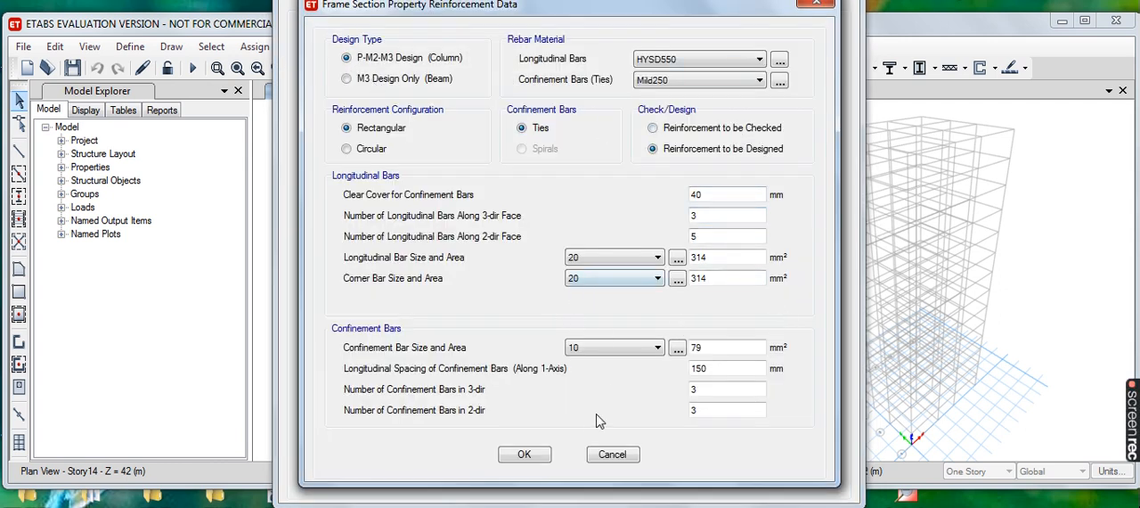
click(525, 455)
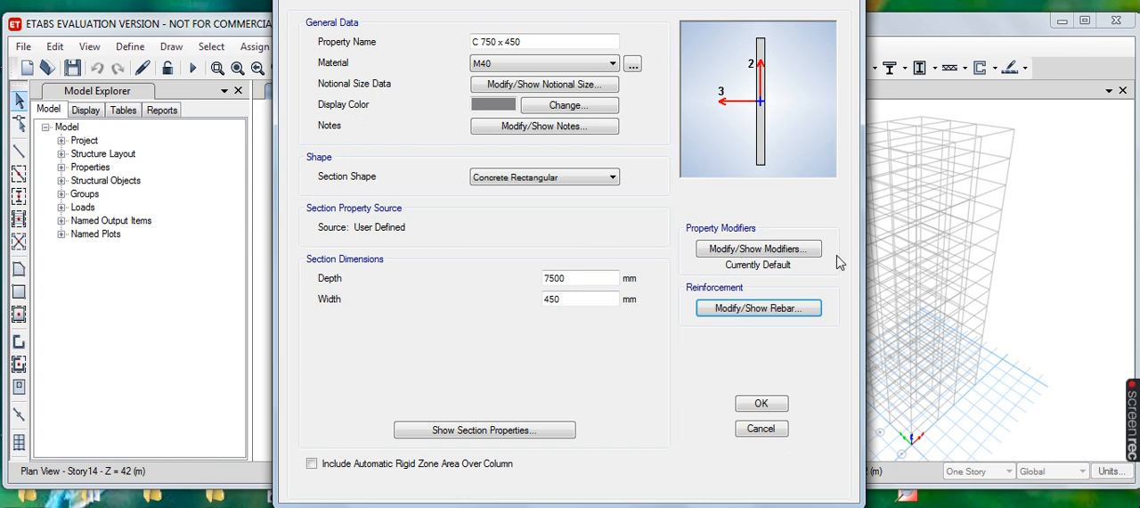
click(559, 281)
text(0)
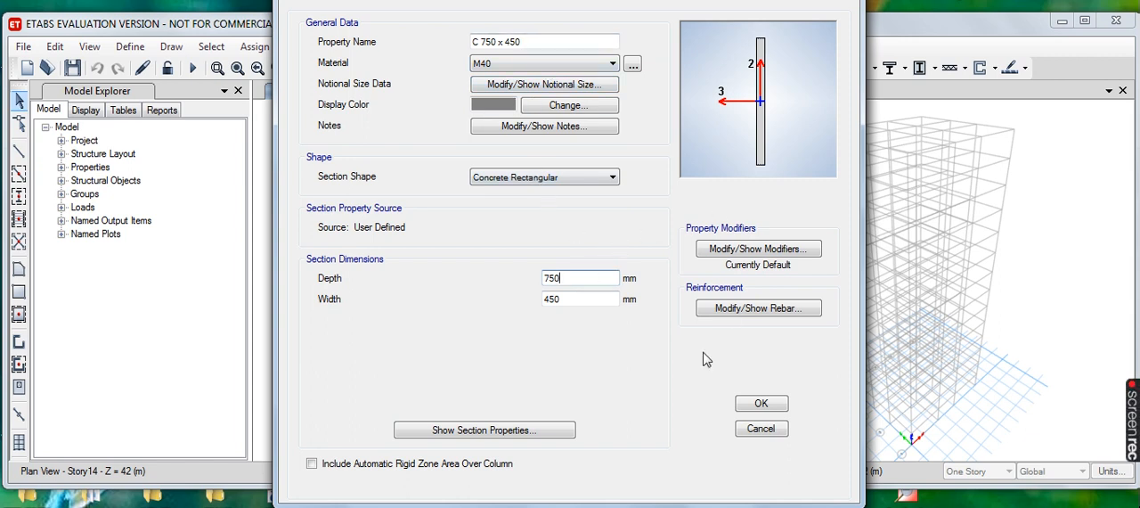
click(760, 309)
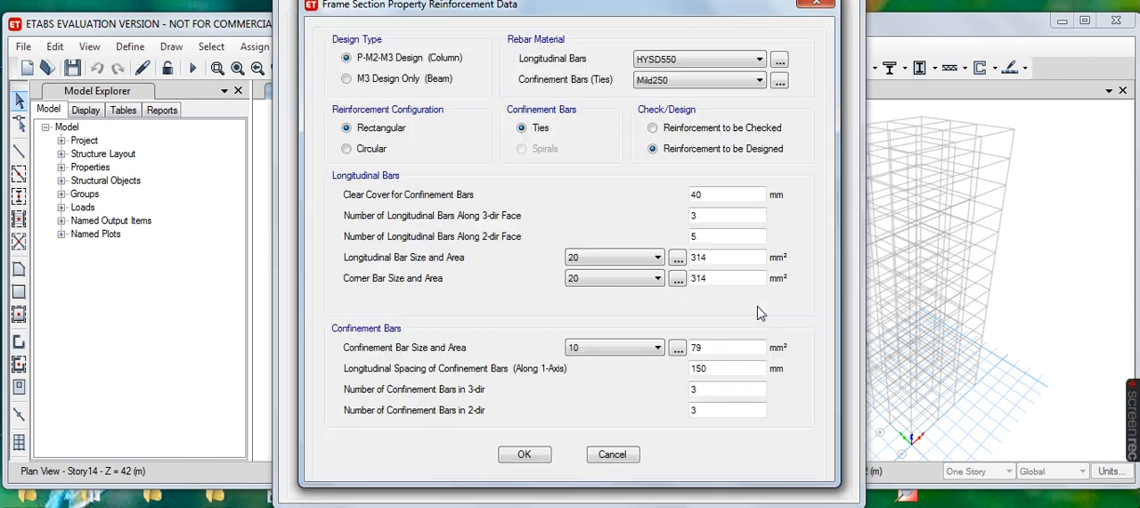
click(526, 455)
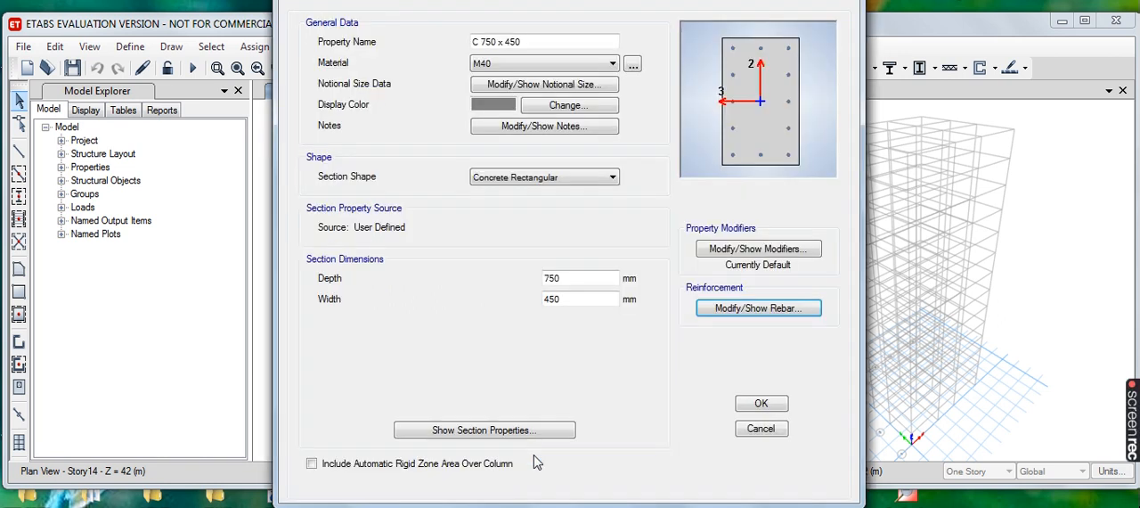
click(757, 405)
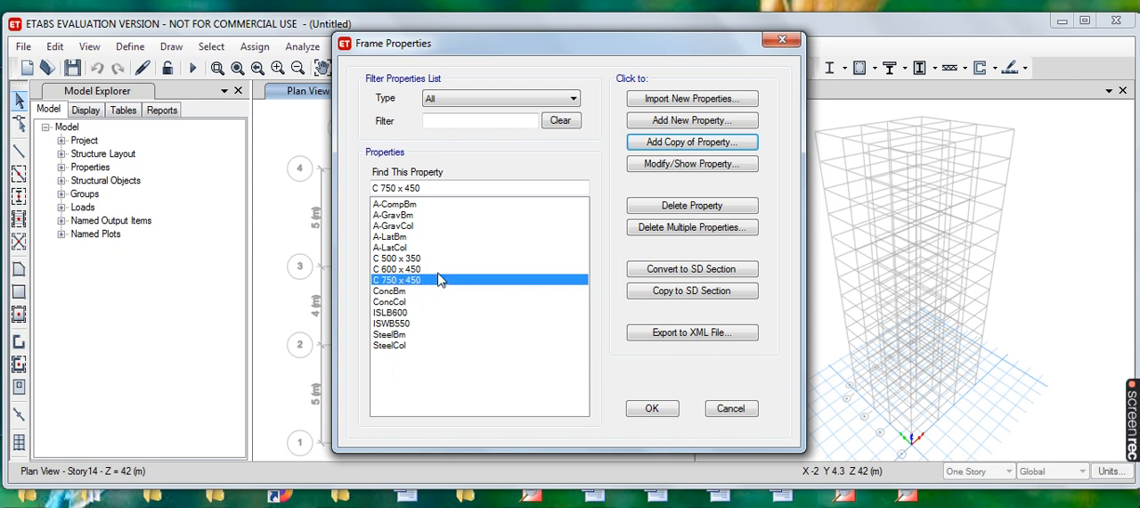
- Create a concrete auto select list named C.Auto Select containing C 500 x 350, C 600 x 450 and C 750 x 450
click(691, 119)
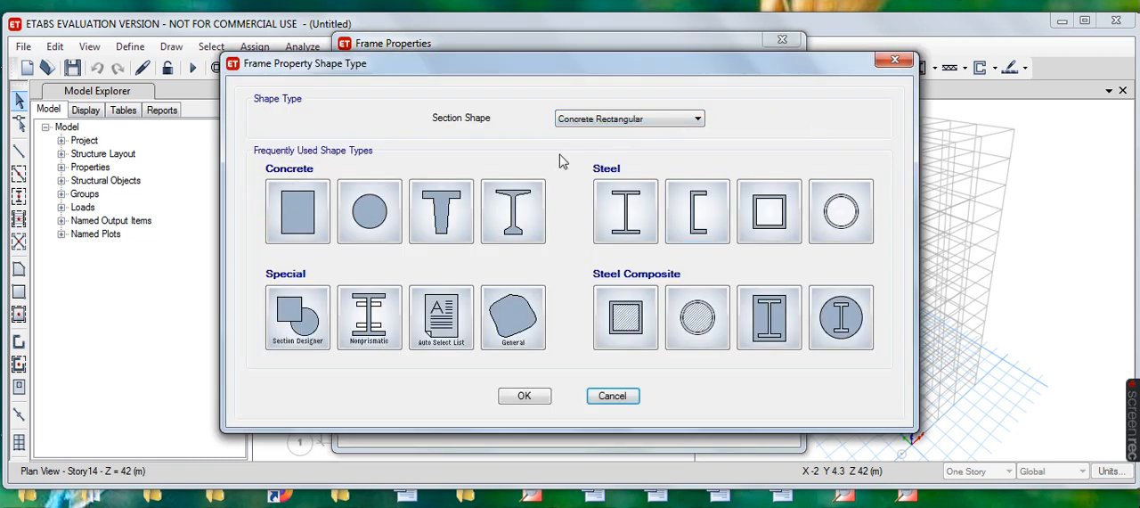
click(450, 336)
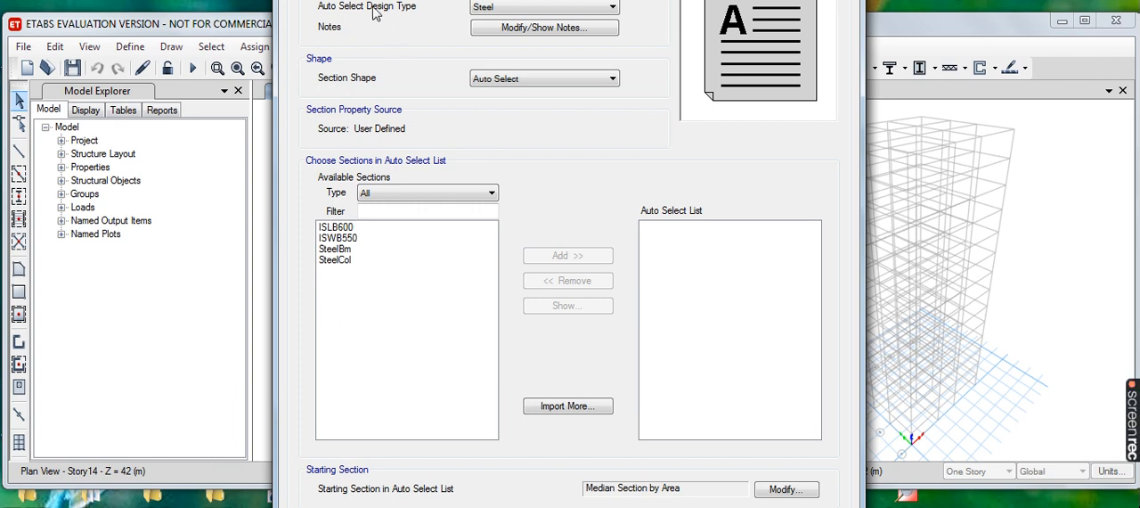
click(613, 8)
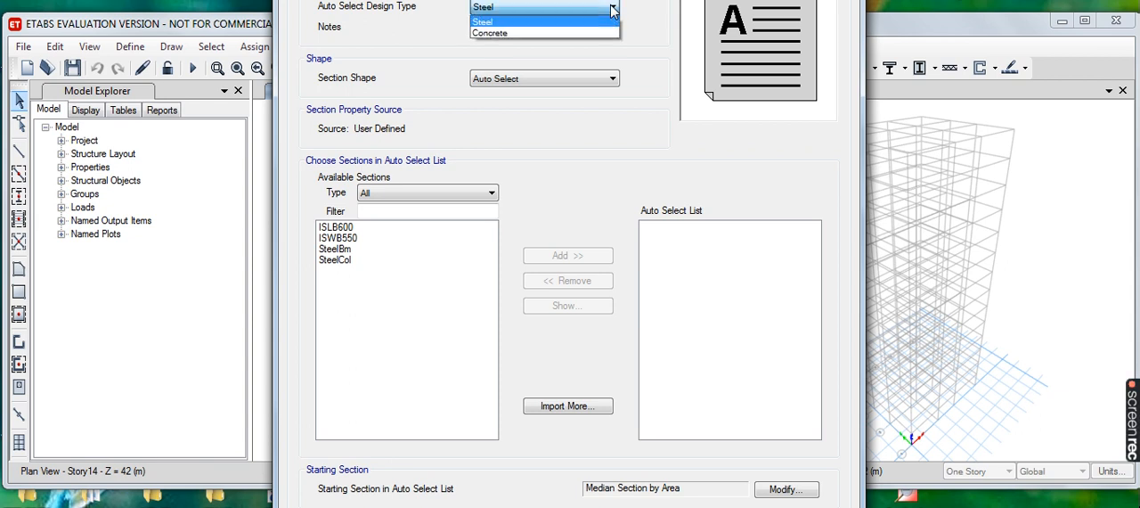
click(531, 33)
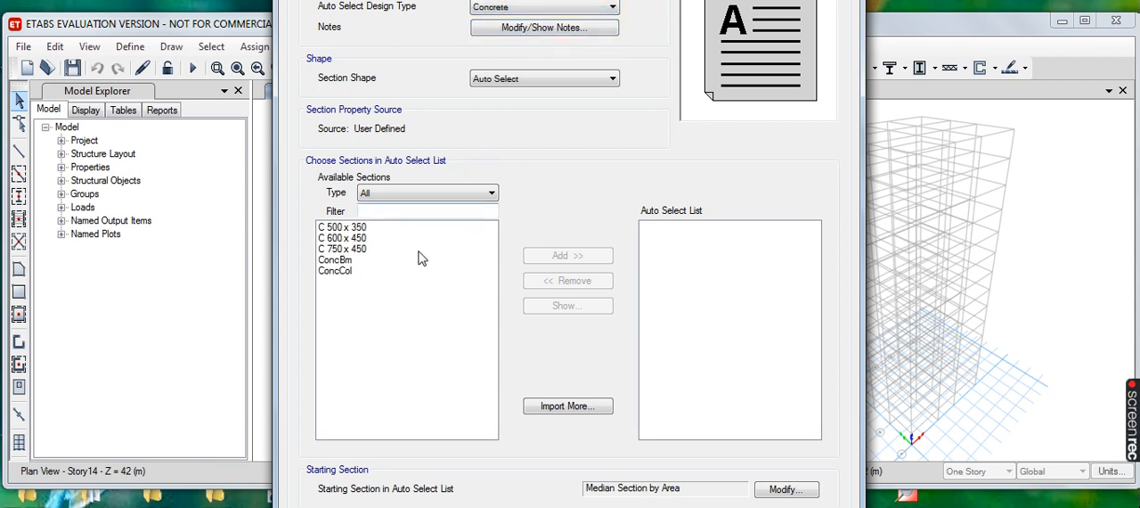
drag(341, 229, 360, 252)
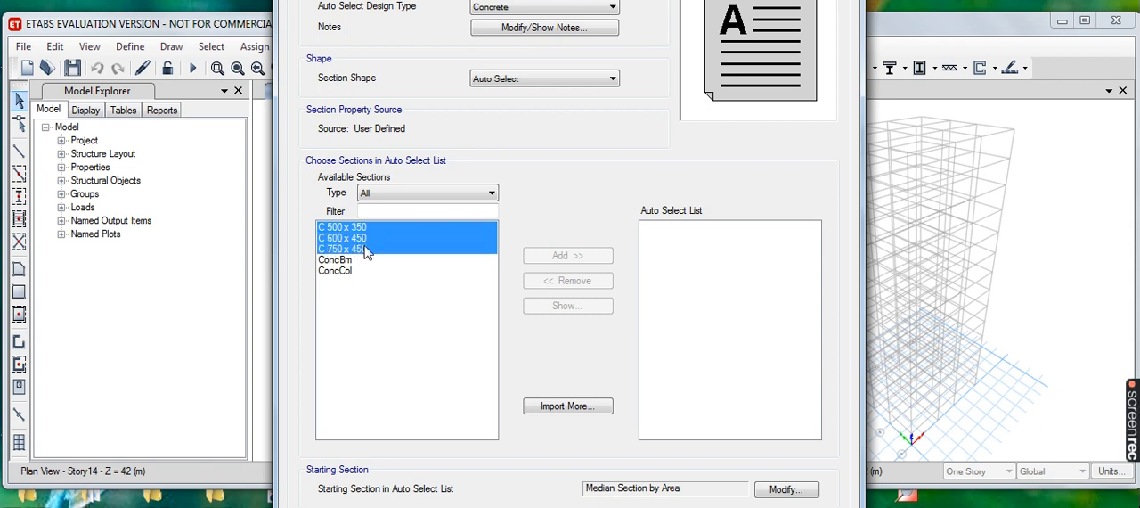
click(595, 257)
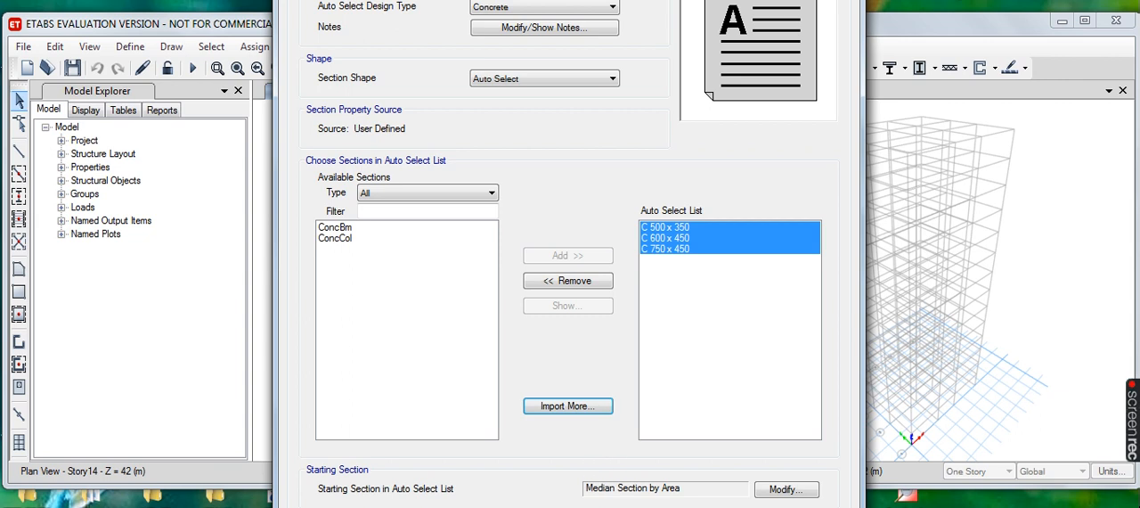
click(525, 507)
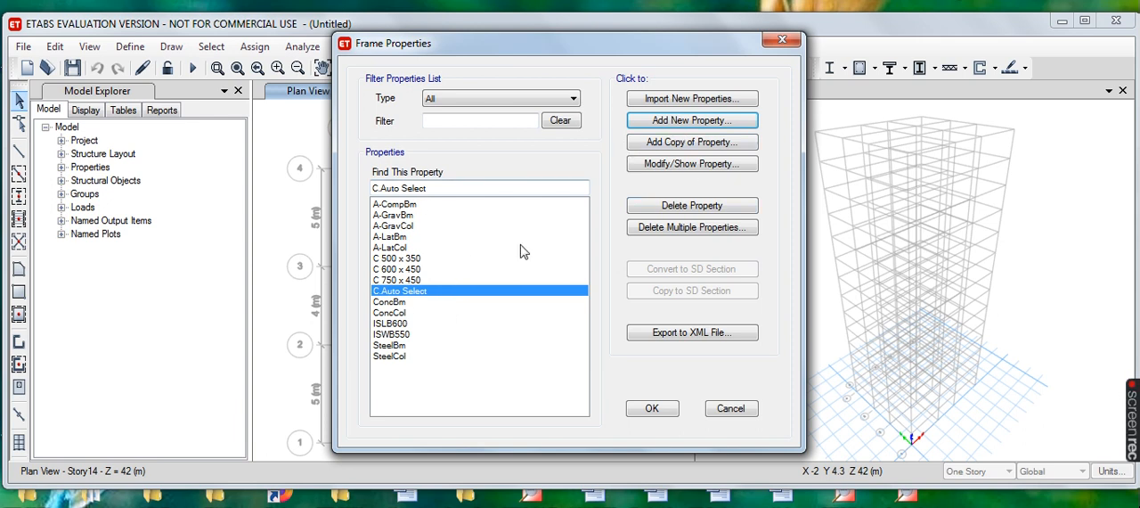
- Add a concrete rectangular frame section named B 500 x 350 and assign it the M40 material
click(685, 125)
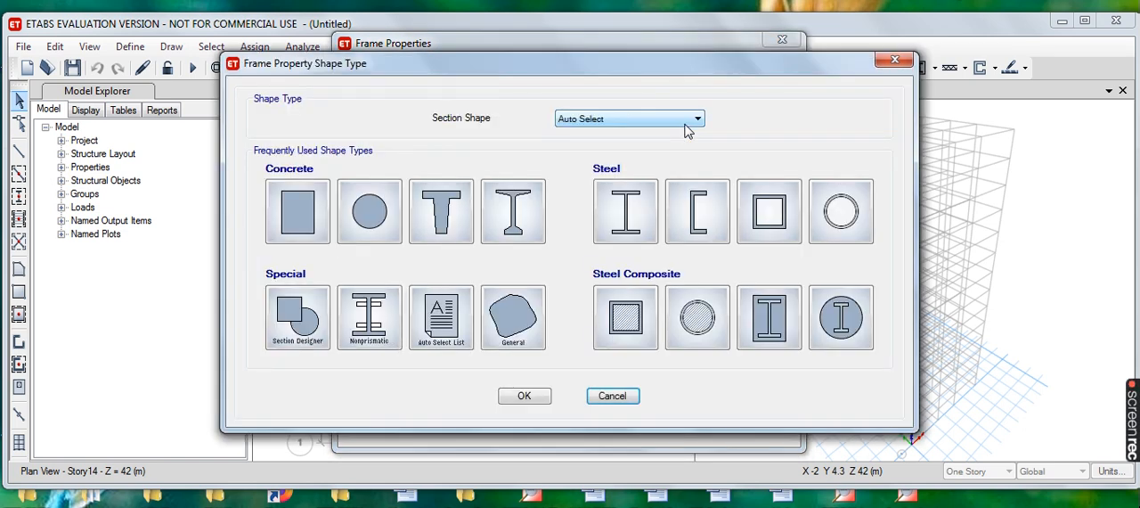
click(297, 214)
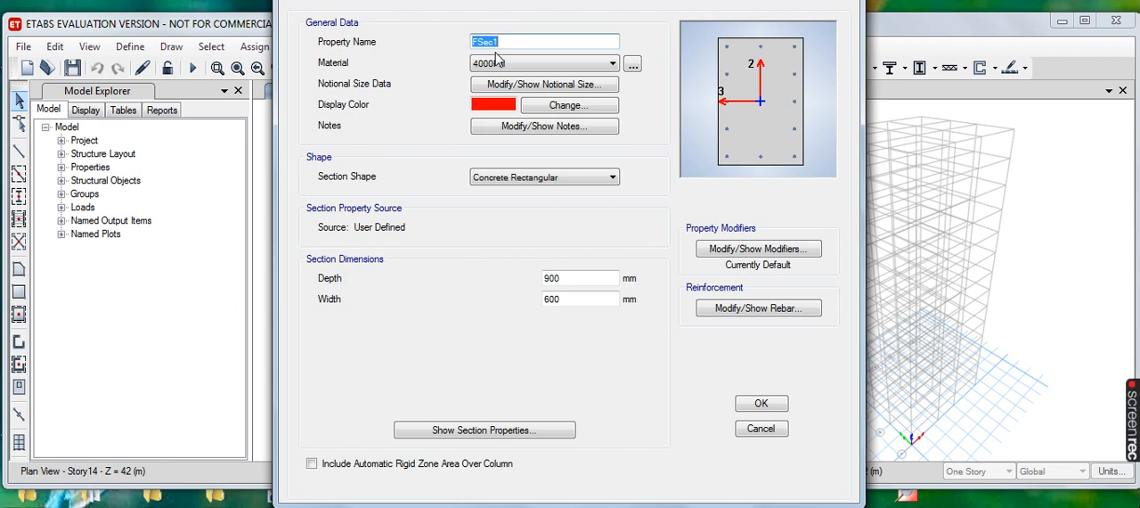
text(B)
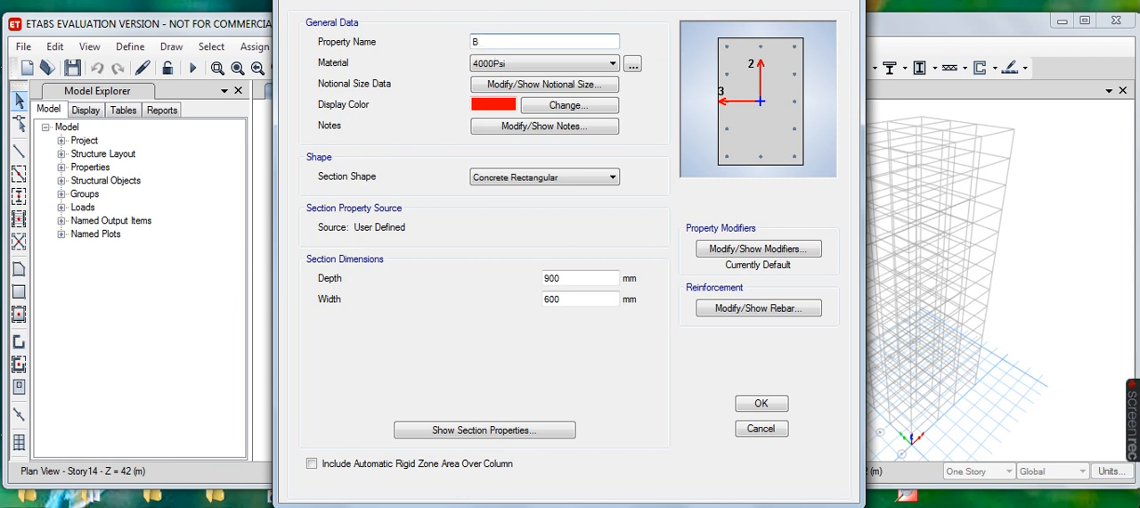
text( 500 x 3)
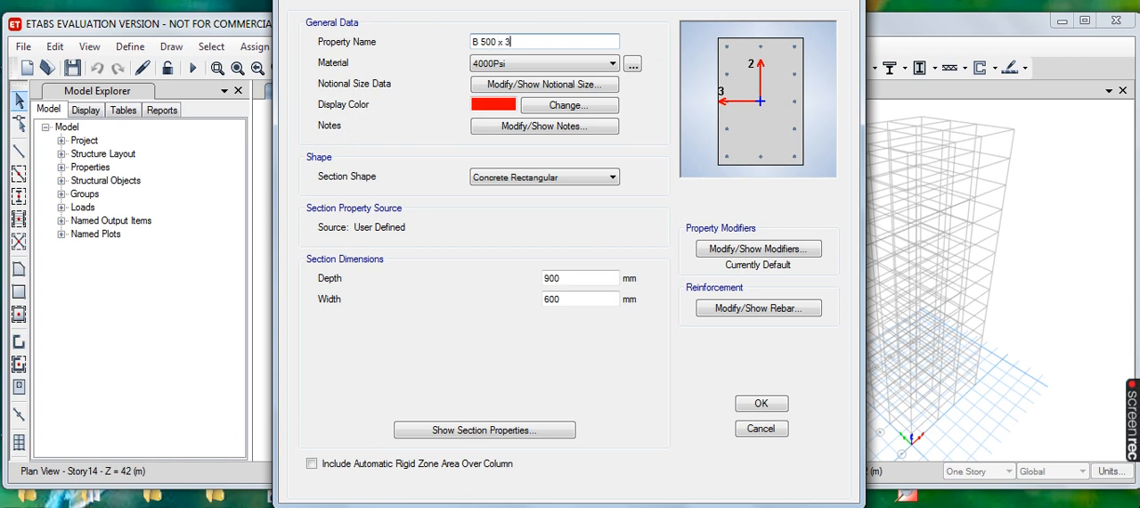
text(500)
click(613, 65)
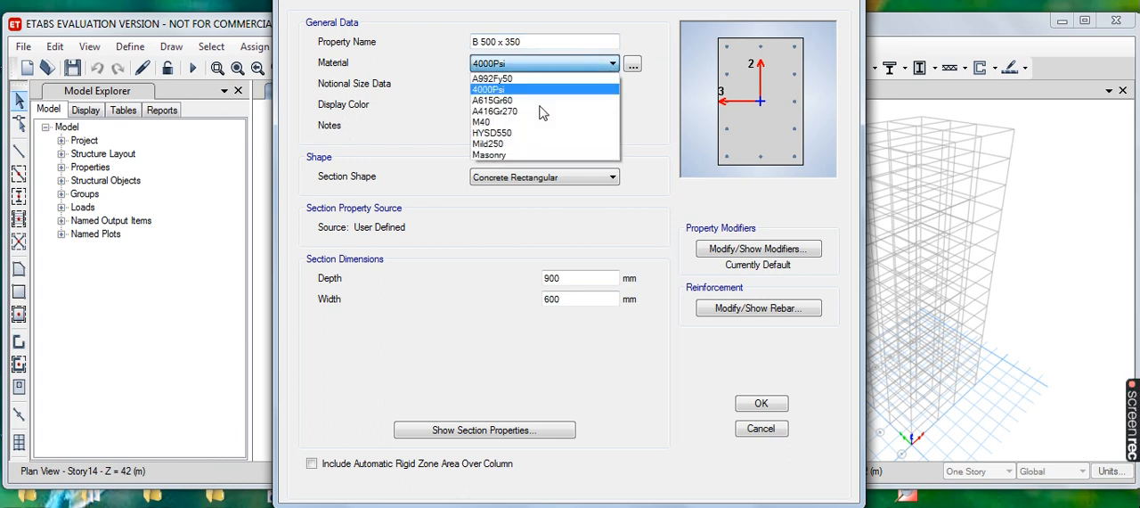
click(501, 122)
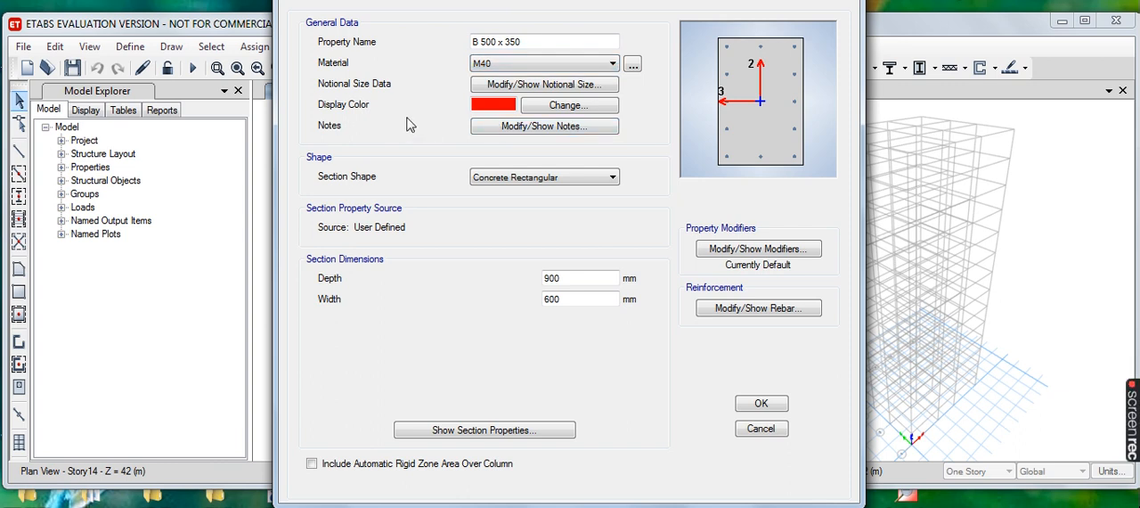
- Set the B 500 x 350 section's depth to 500 mm and its width to 350 mm
click(551, 278)
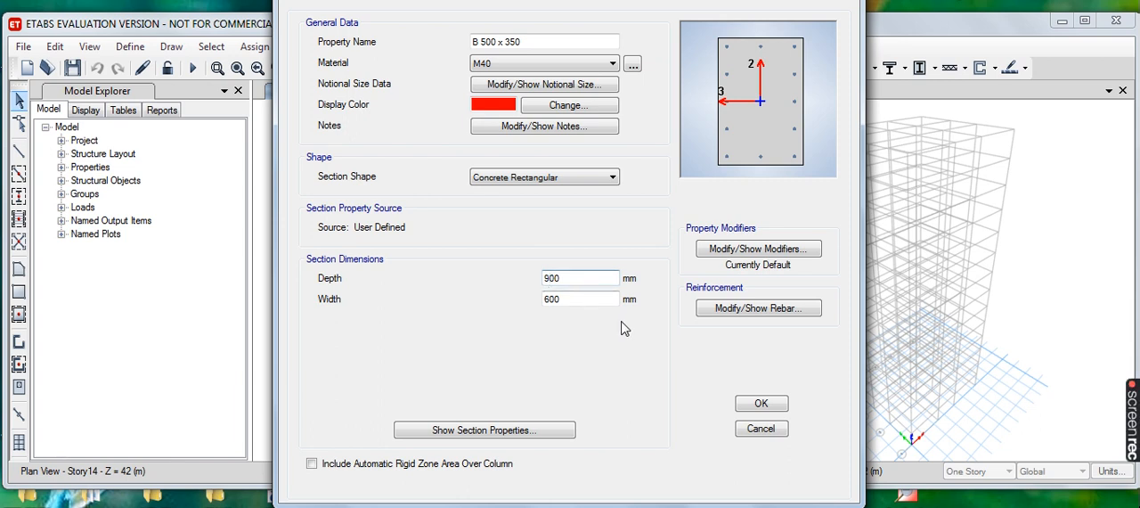
text(5)
click(554, 300)
key(BackSpace)
key(BackSpace)
text(350)
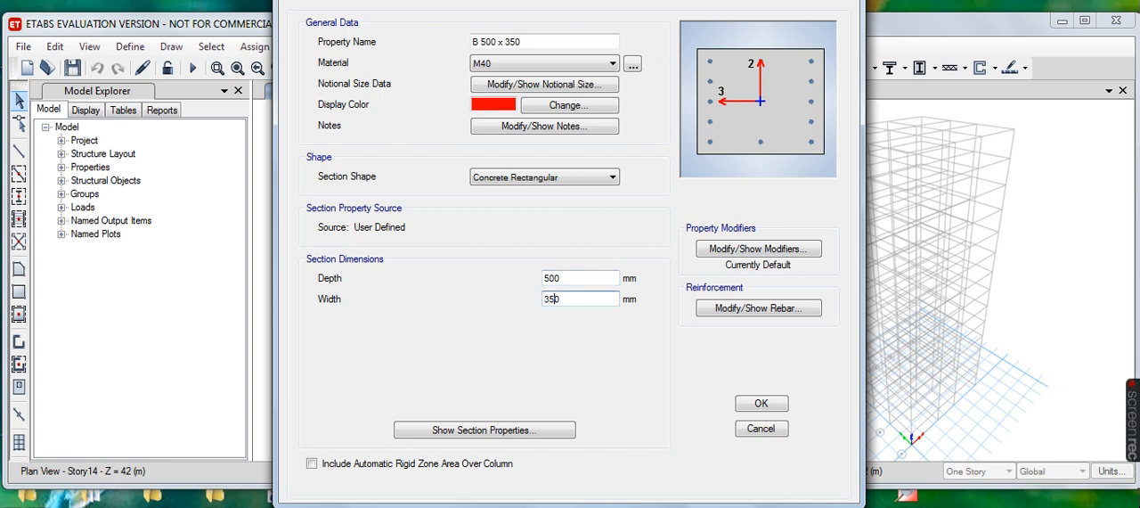
- Set the B 500 x 350 reinforcement to M3 Design Only (Beam), with HYSD550 longitudinal bars and Mild250 ties
click(759, 309)
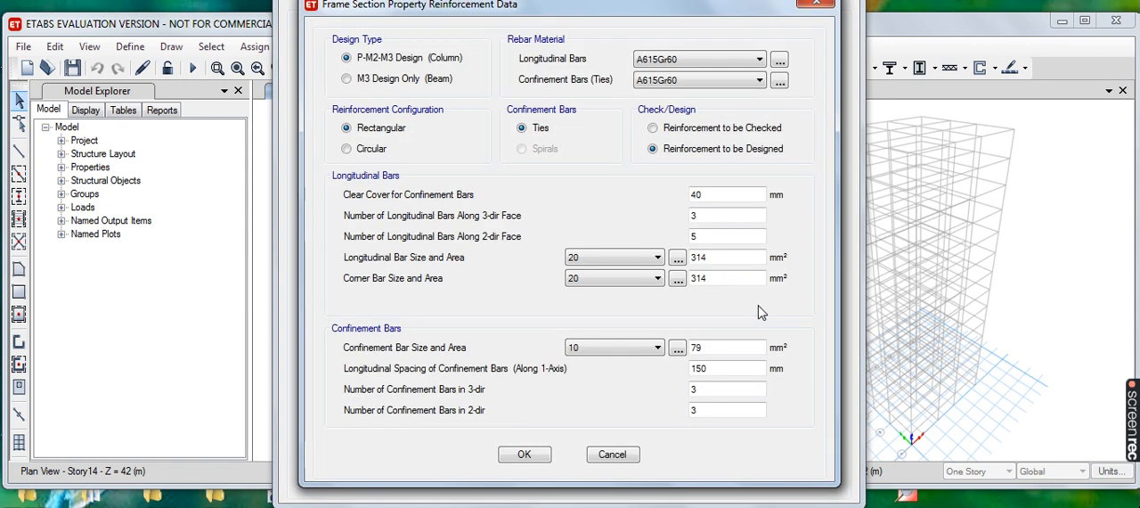
click(347, 80)
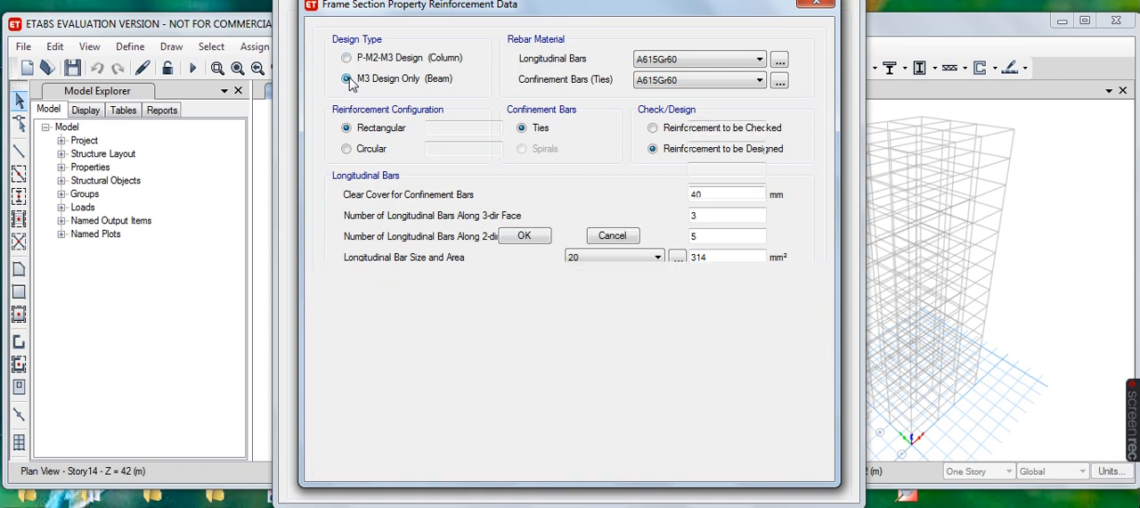
click(757, 59)
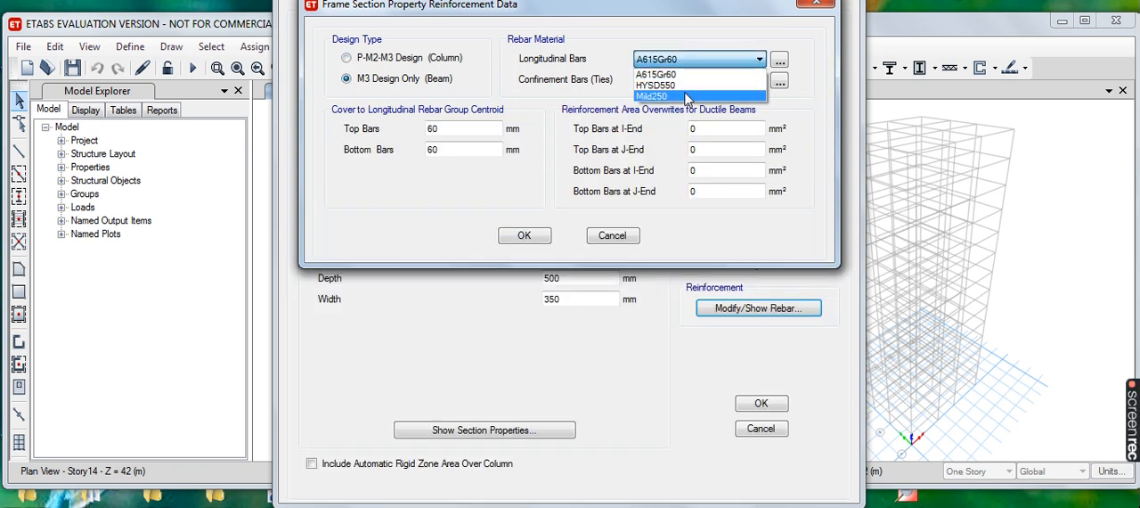
click(700, 85)
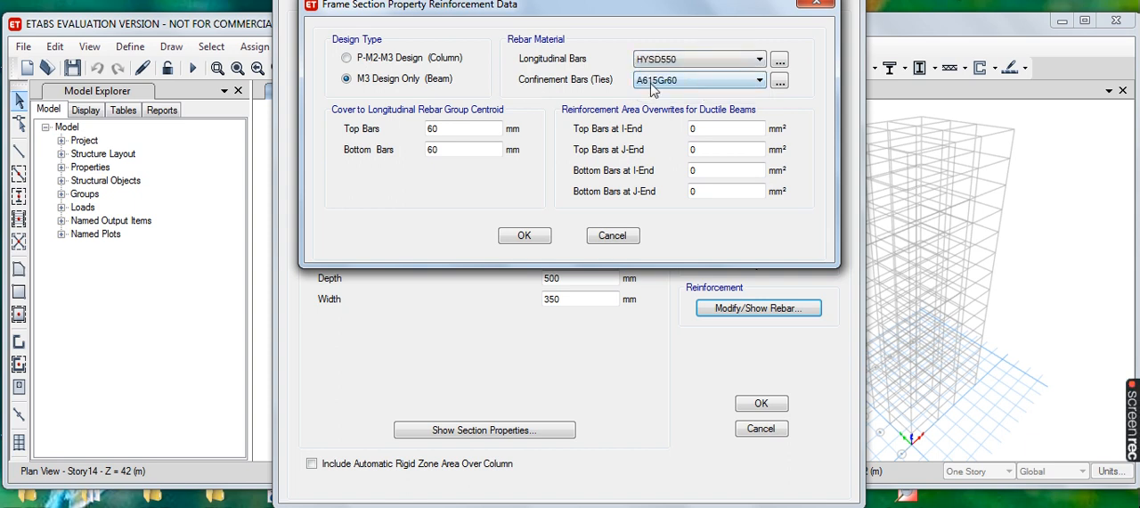
click(757, 80)
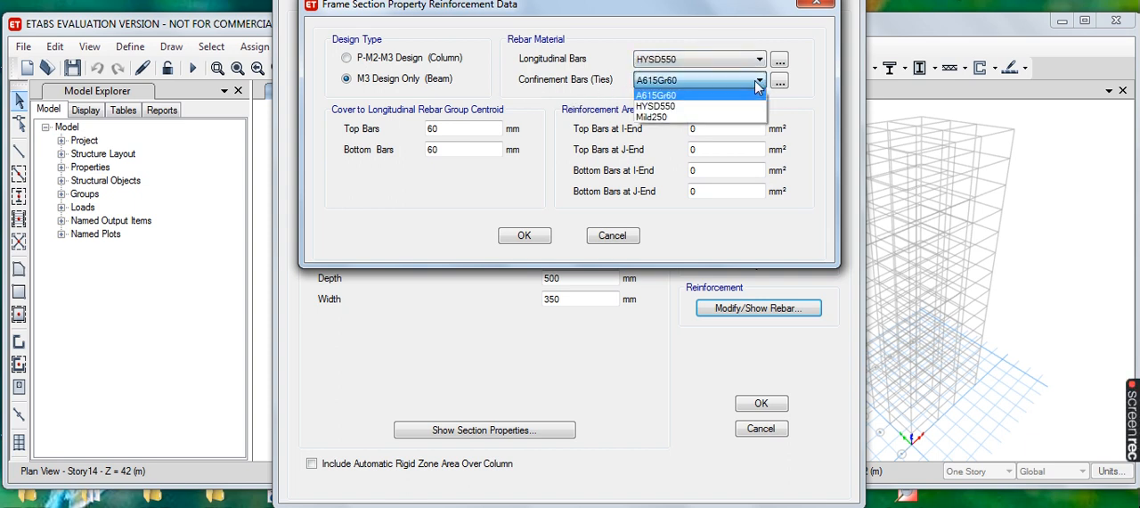
click(683, 117)
- Set the top and bottom bar covers of B 500 x 350 to 25 mm and accept the reinforcement data and section
click(457, 129)
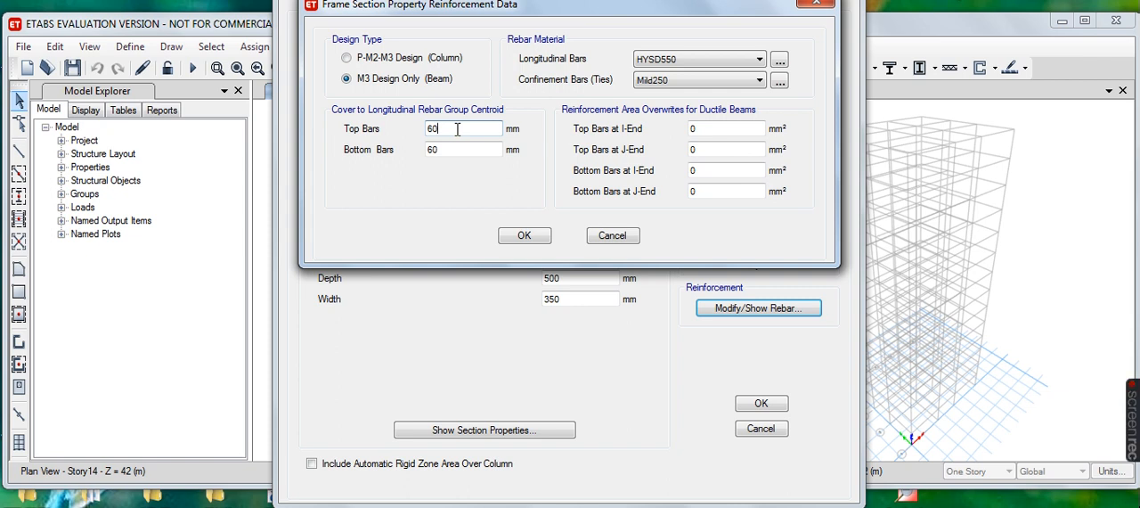
key(BackSpace)
key(BackSpace)
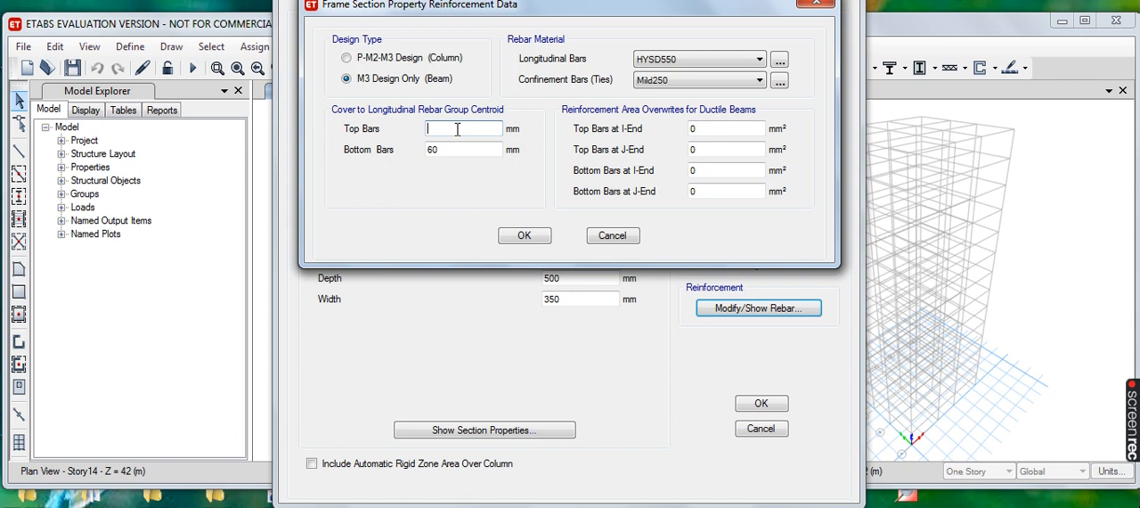
text(25)
click(446, 148)
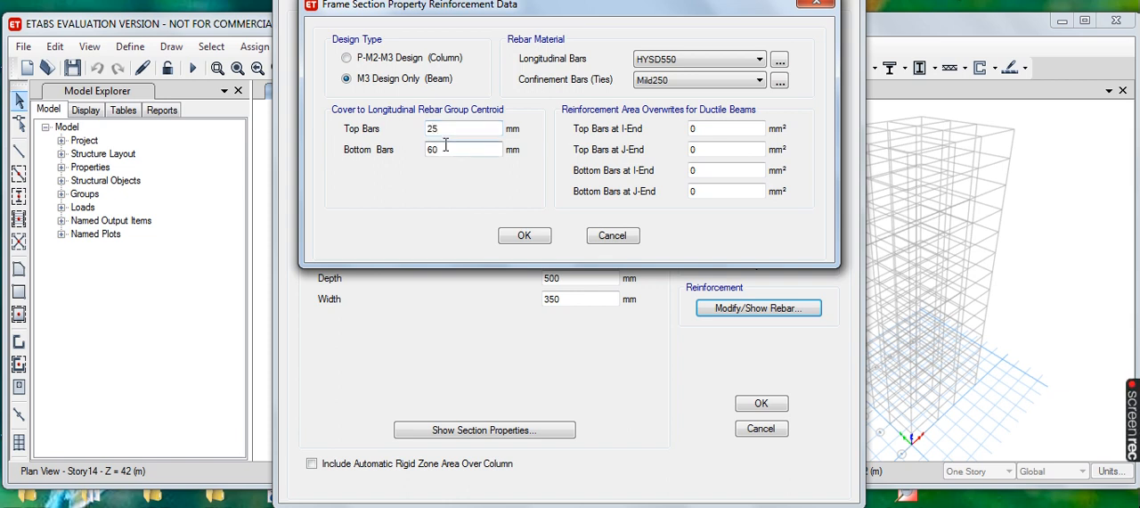
key(BackSpace)
key(BackSpace)
text(2)
click(535, 237)
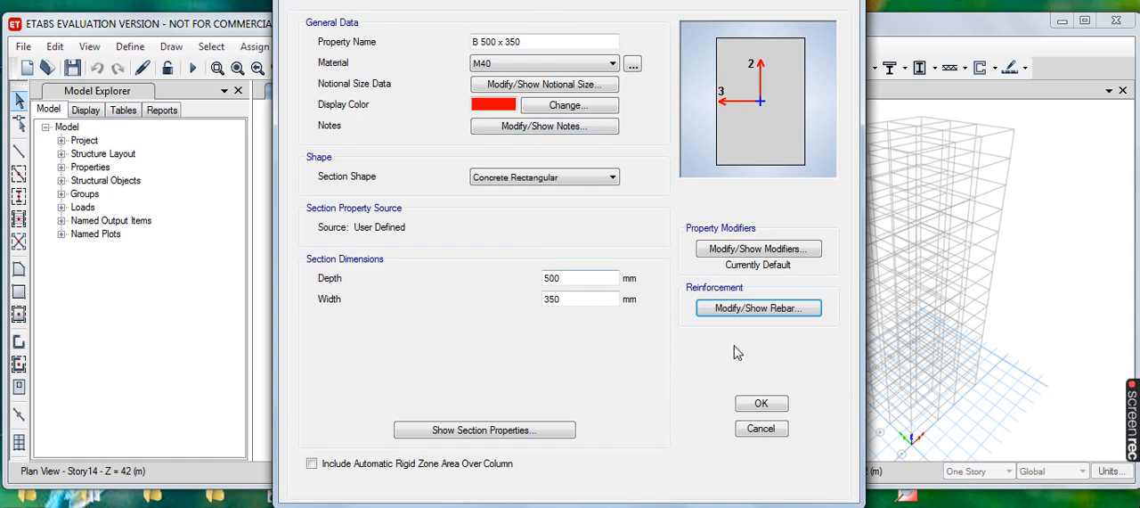
click(756, 405)
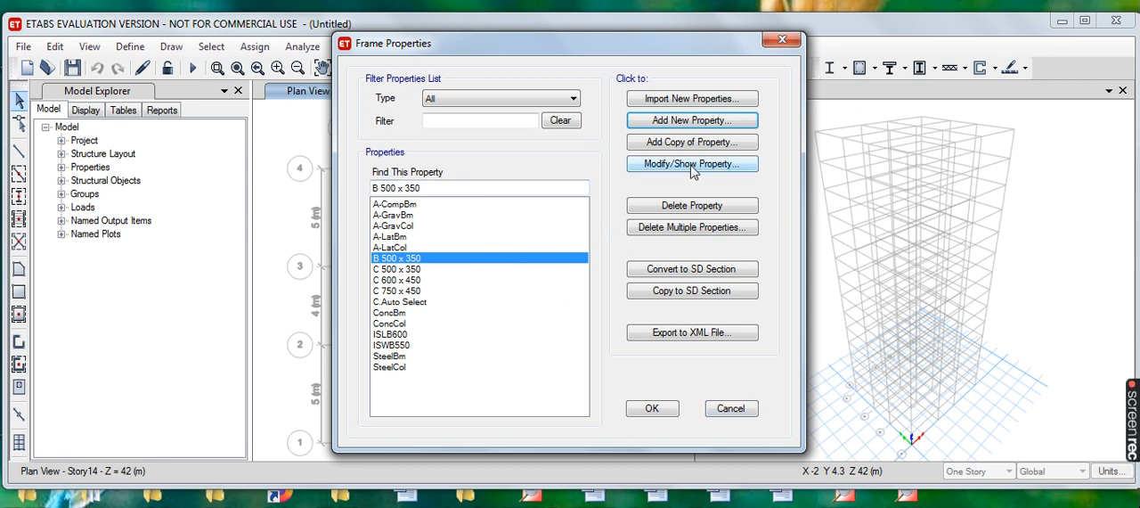
- Add another concrete rectangular frame section named B 600 x 450 and assign it the M40 material
click(701, 121)
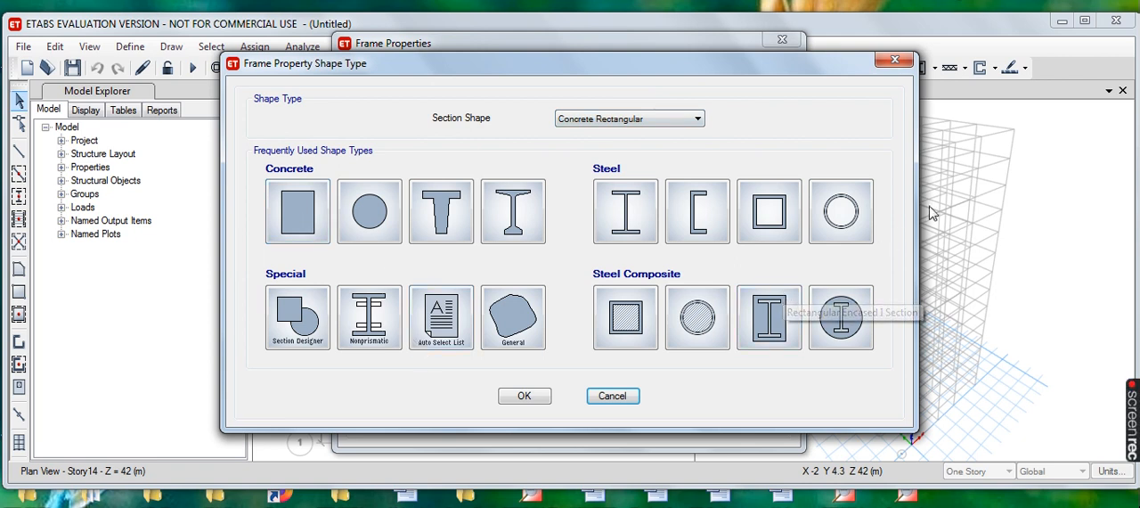
click(297, 214)
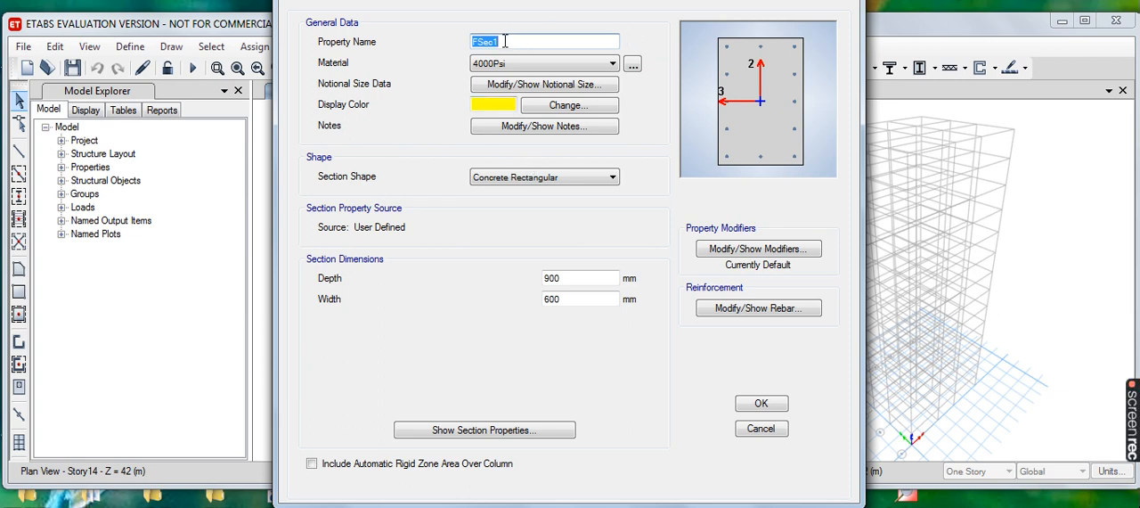
text(B)
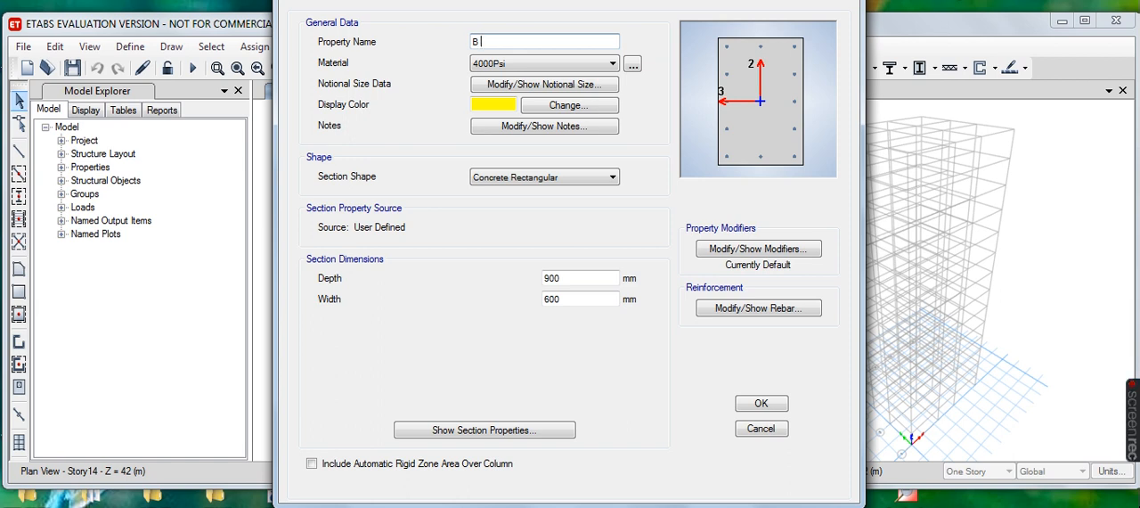
text( 600 x 45)
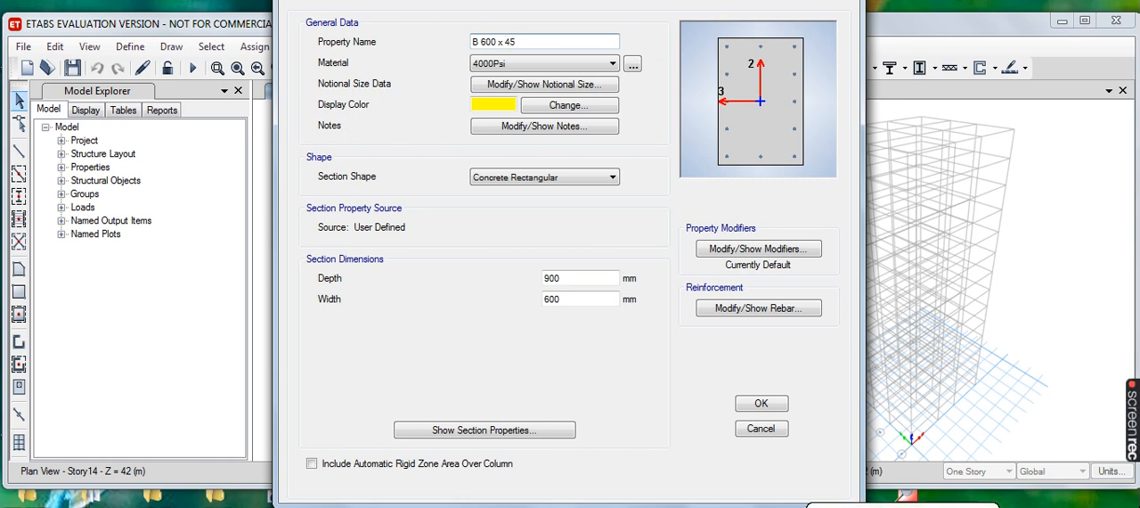
text(0)
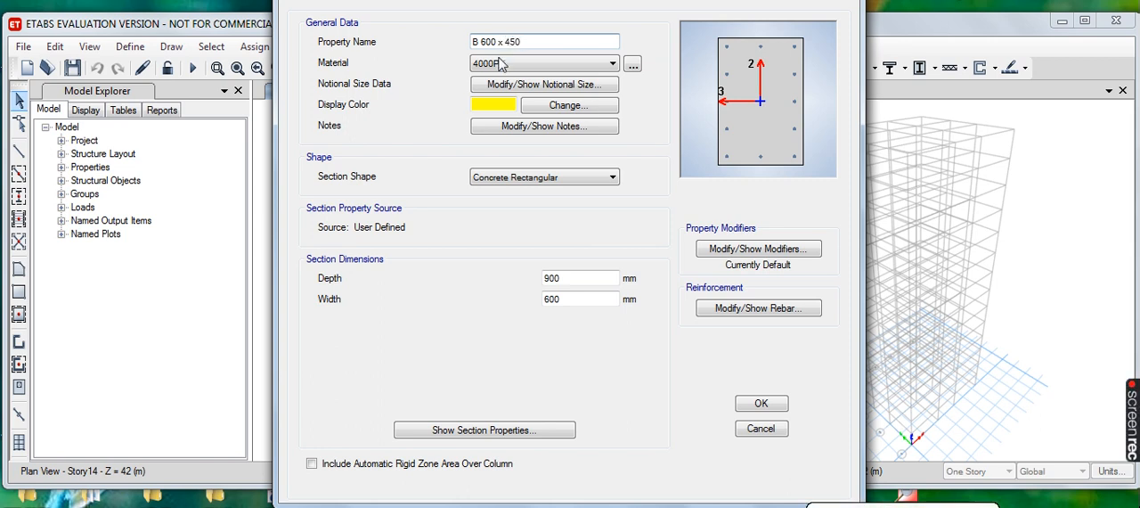
click(611, 65)
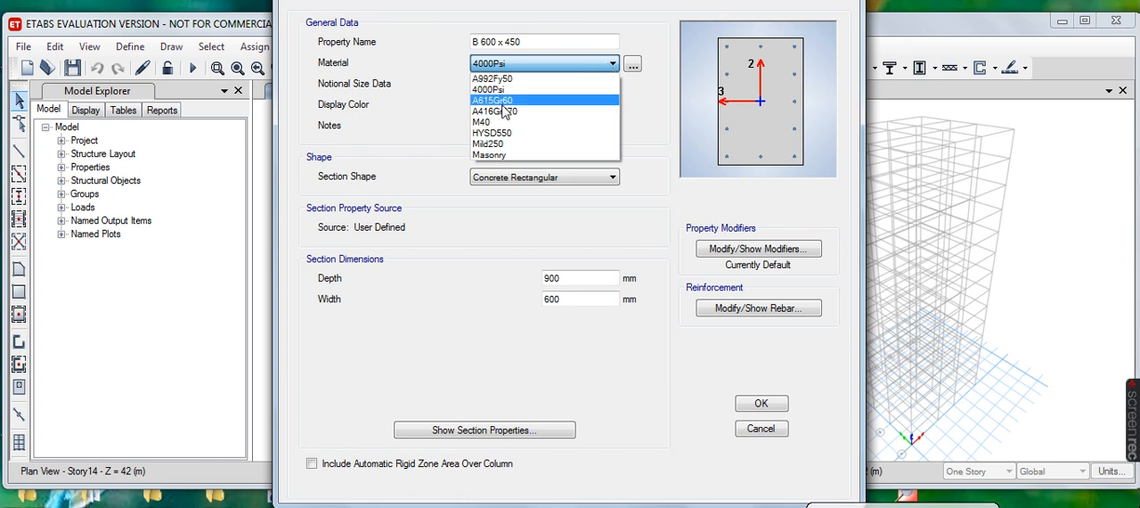
click(486, 122)
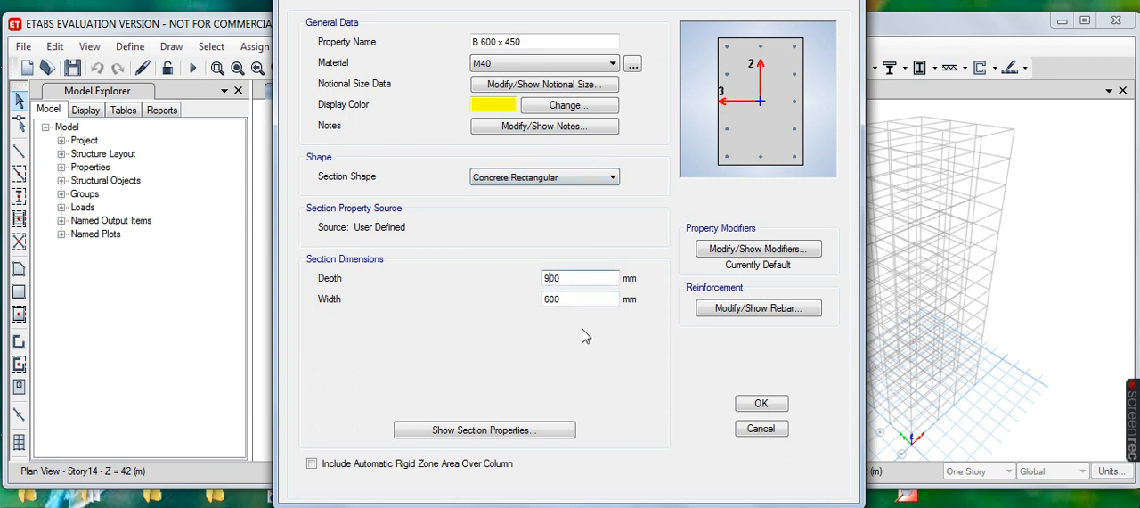
- Set the B 600 x 450 section's depth to 600 mm and its width to 450 mm
text(6)
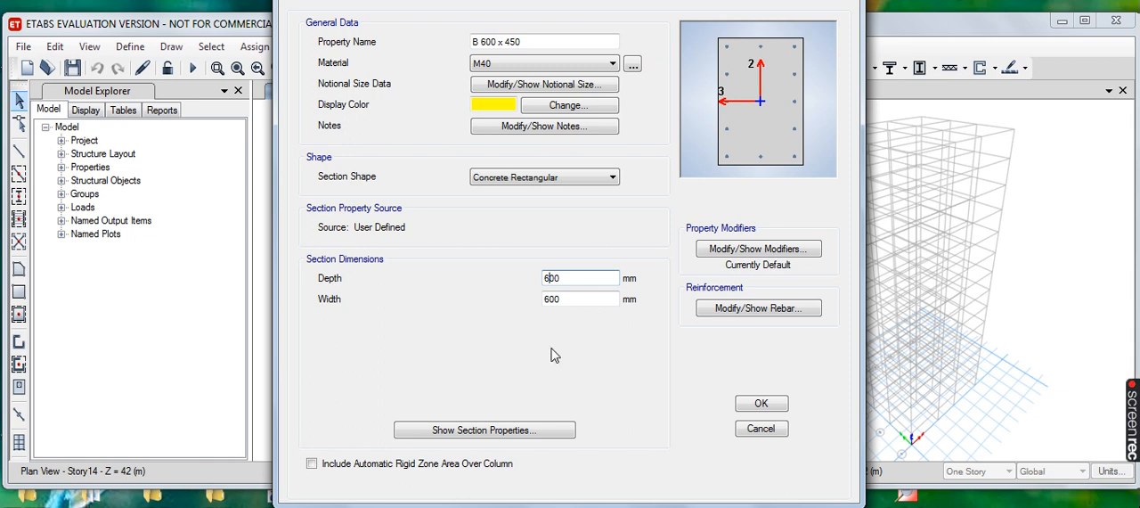
click(554, 299)
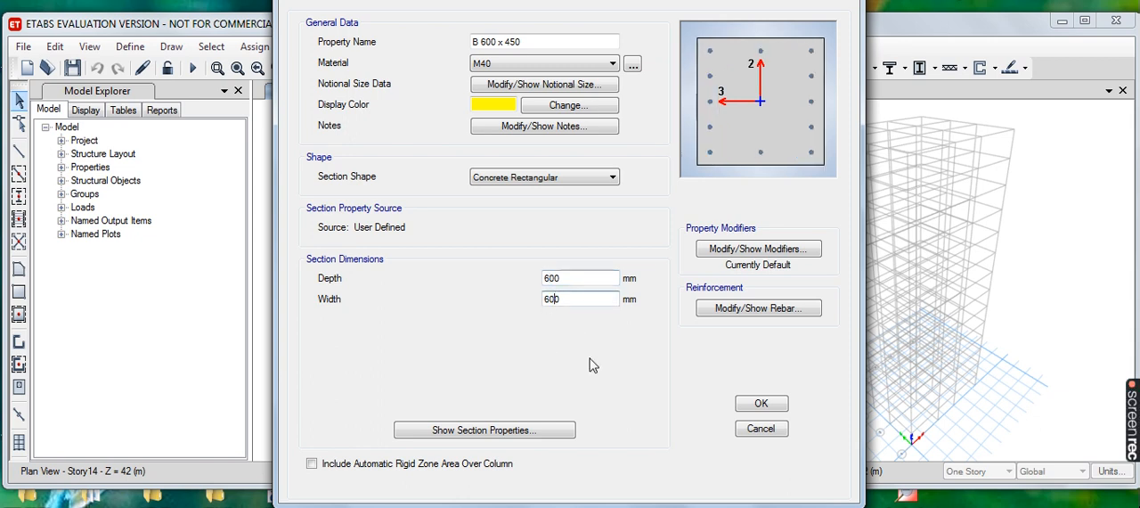
key(BackSpace)
text(450)
- Set the B 600 x 450 reinforcement to M3 Design Only (Beam), with HYSD550 longitudinal bars and Mild250 ties
click(763, 309)
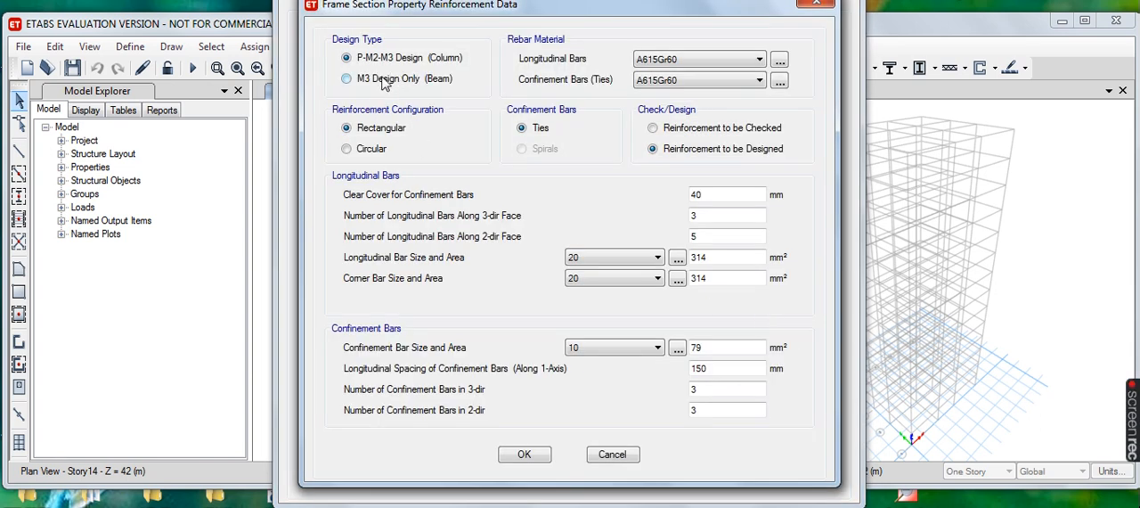
click(347, 79)
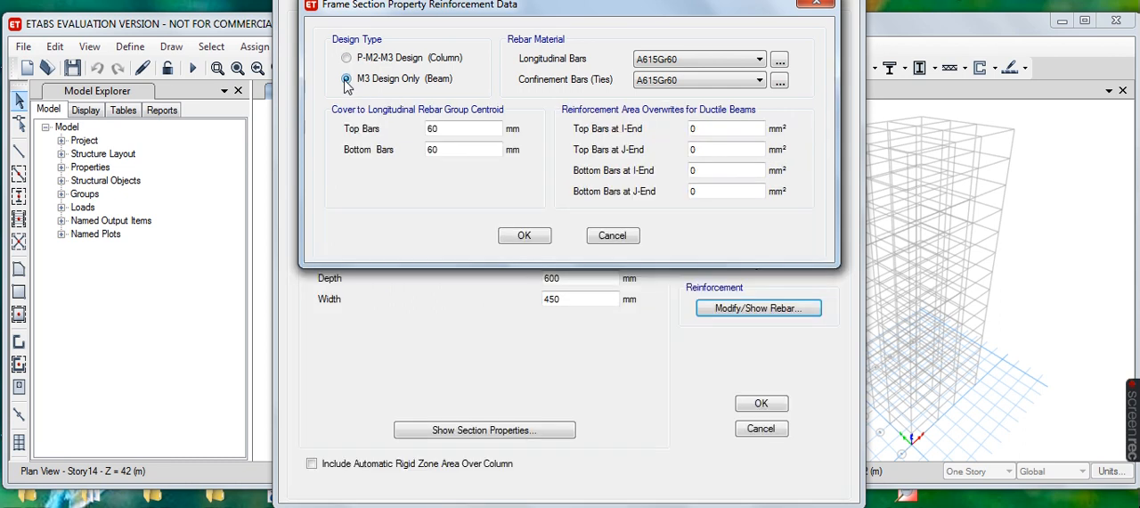
click(757, 60)
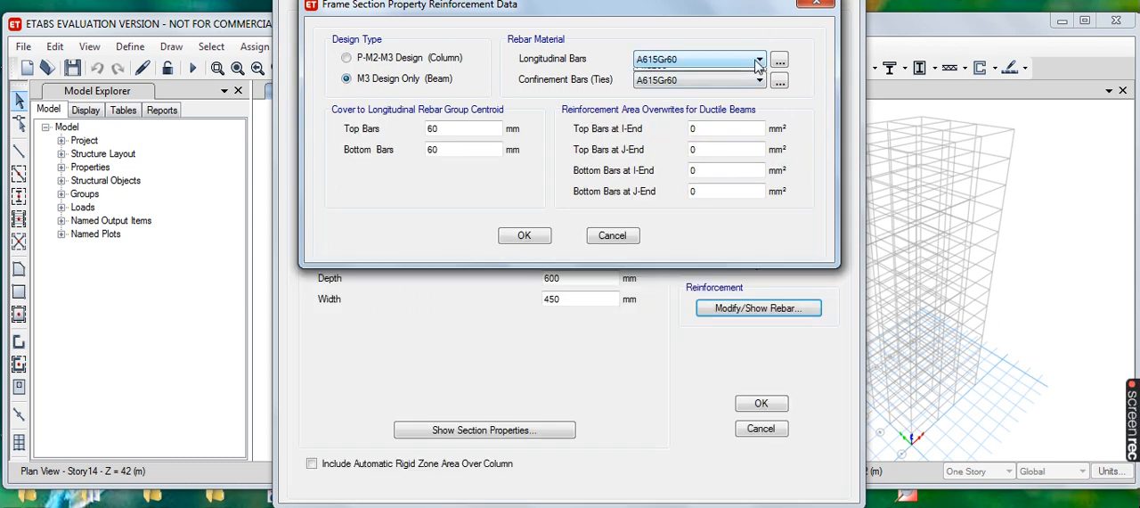
click(688, 86)
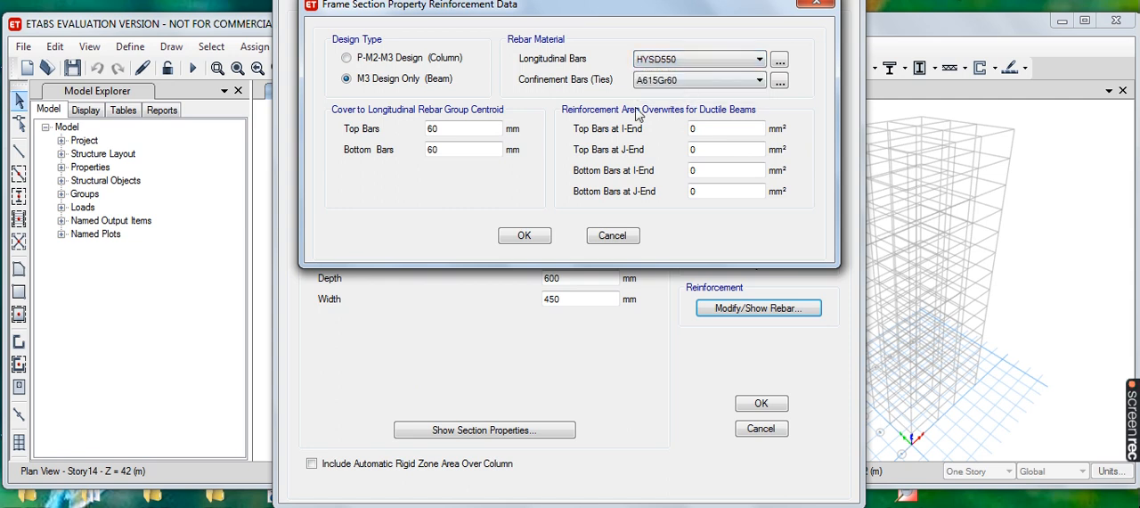
click(758, 80)
click(661, 117)
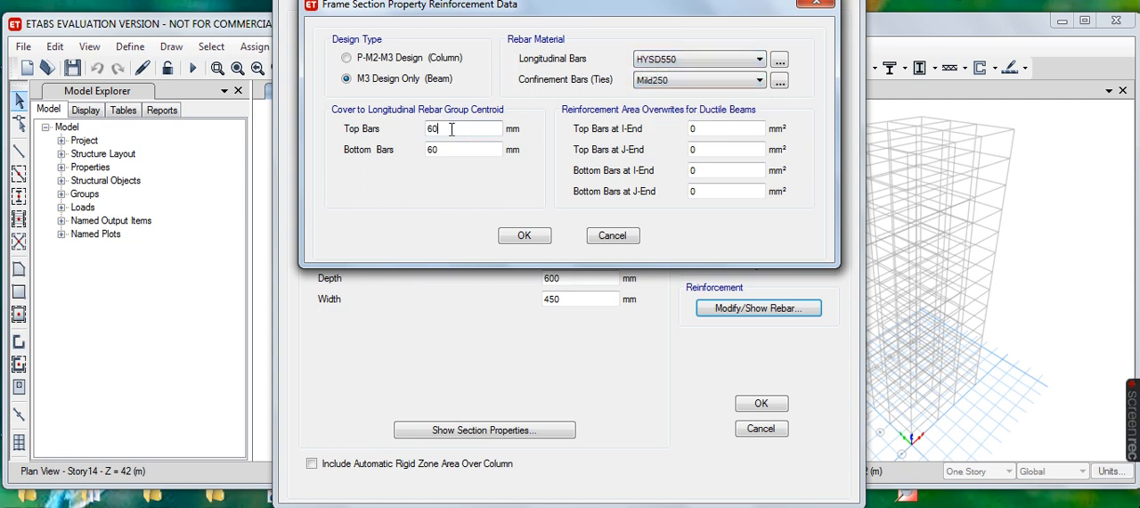
- Set the top and bottom bar covers of B 600 x 450 to 25 mm and accept the reinforcement data
key(BackSpace)
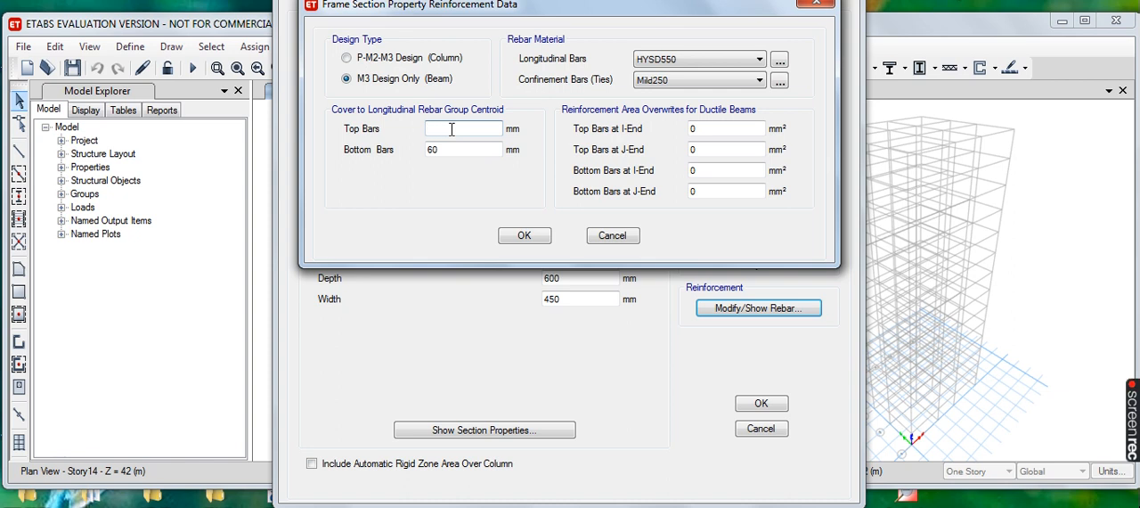
text(25)
click(453, 151)
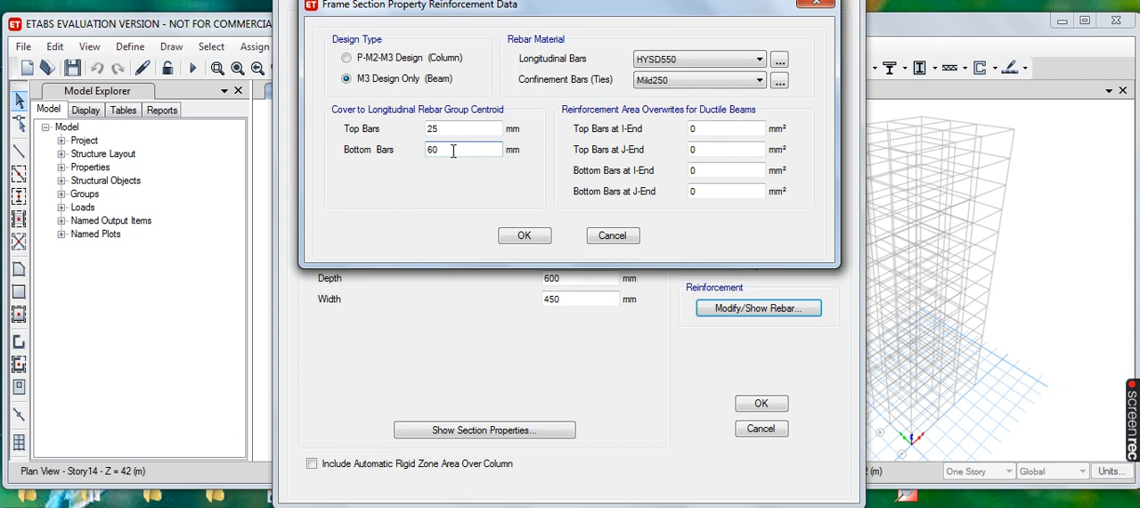
key(BackSpace)
text(2)
click(524, 236)
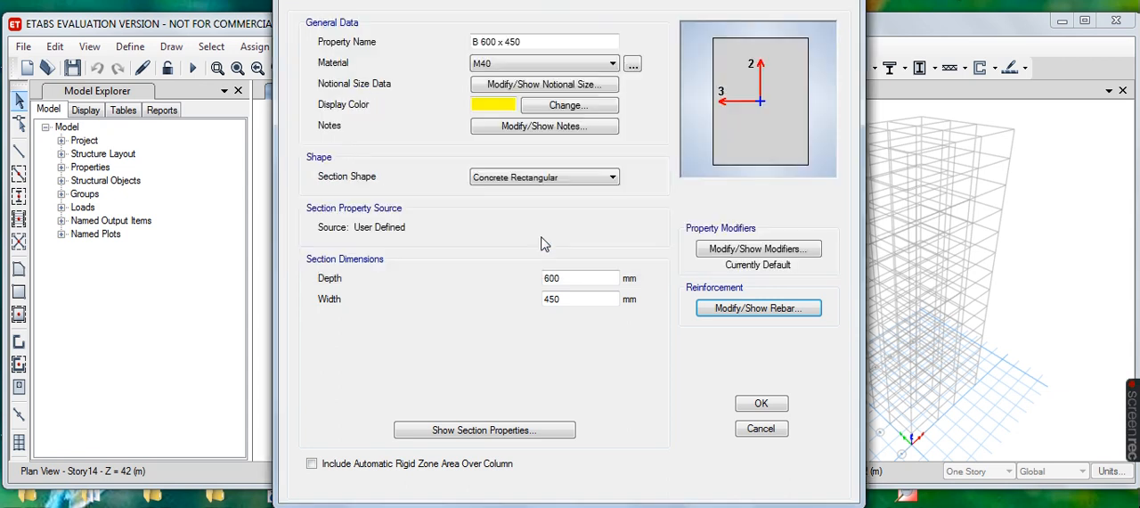
- Save the B 600 x 450 section and copy it as a new section named B 750 x 450 with a depth of 750 mm
click(760, 407)
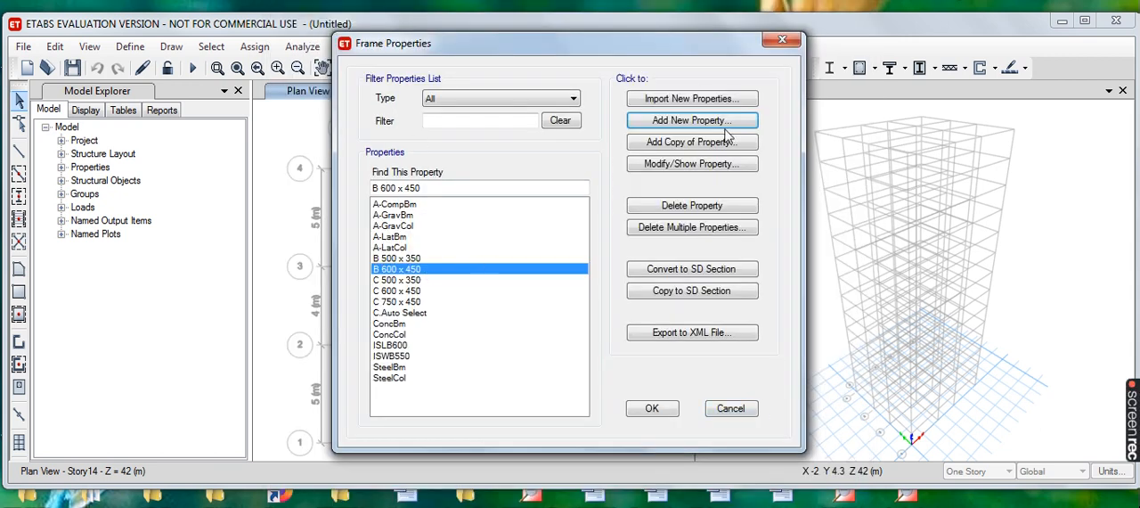
click(700, 144)
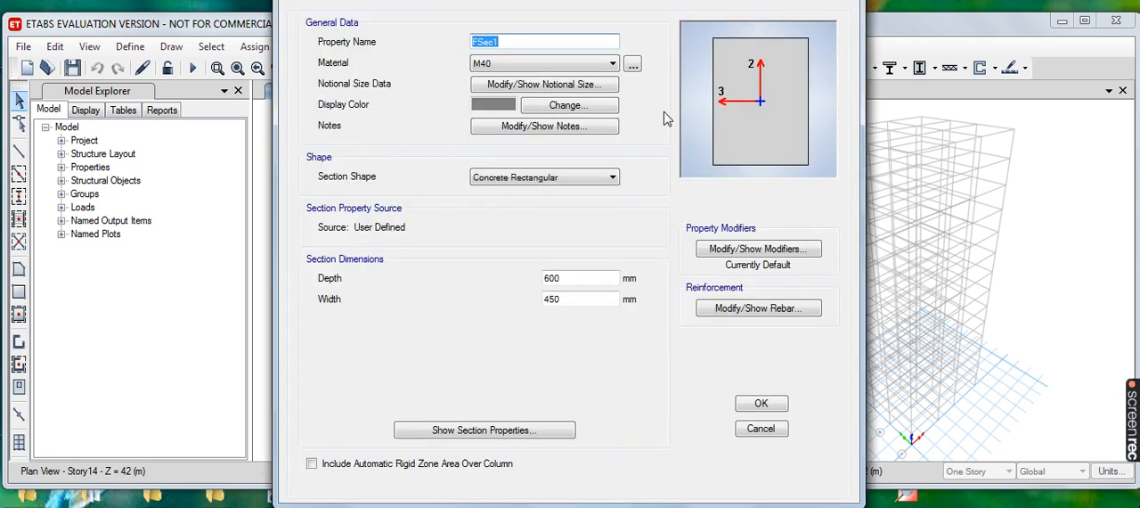
text(B 750 x 450)
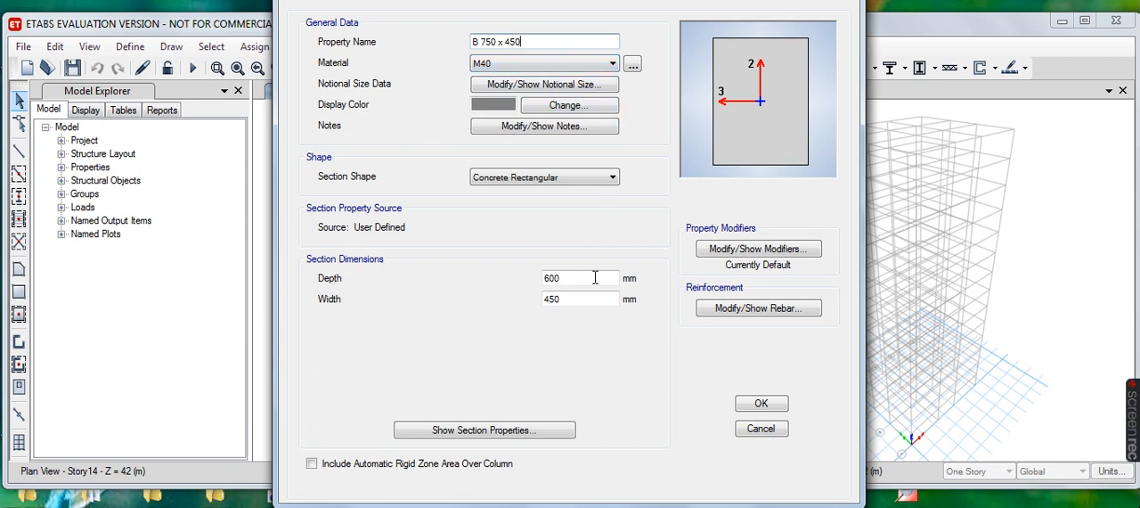
click(556, 279)
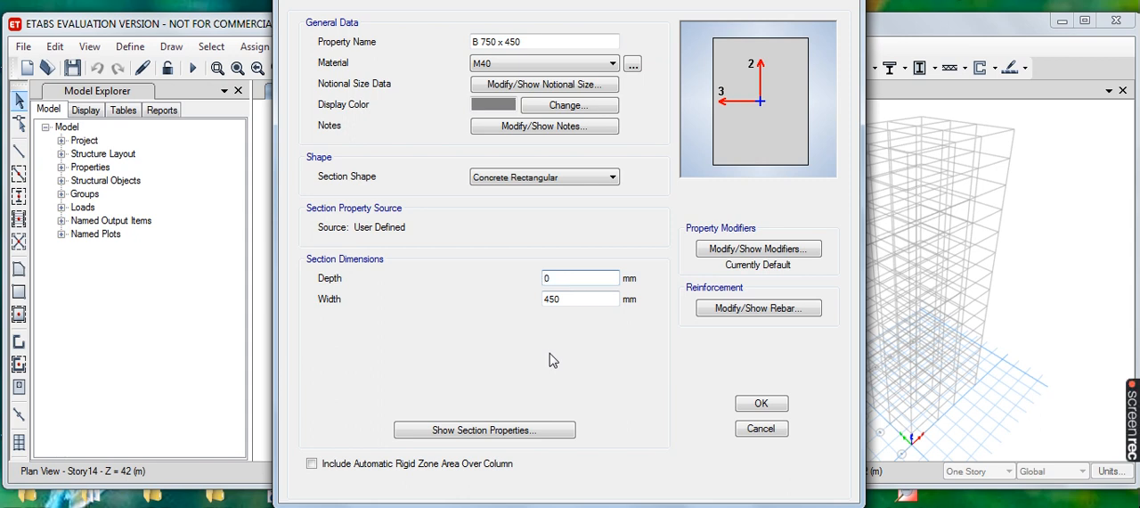
text(75)
- Review and accept the beam reinforcement data of B 750 x 450, and save the section
click(774, 315)
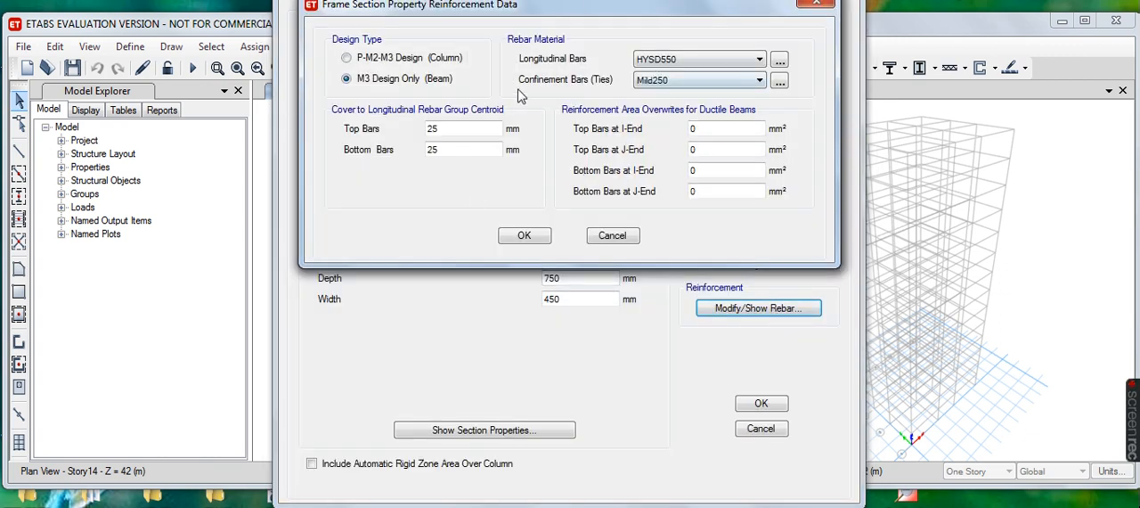
click(537, 236)
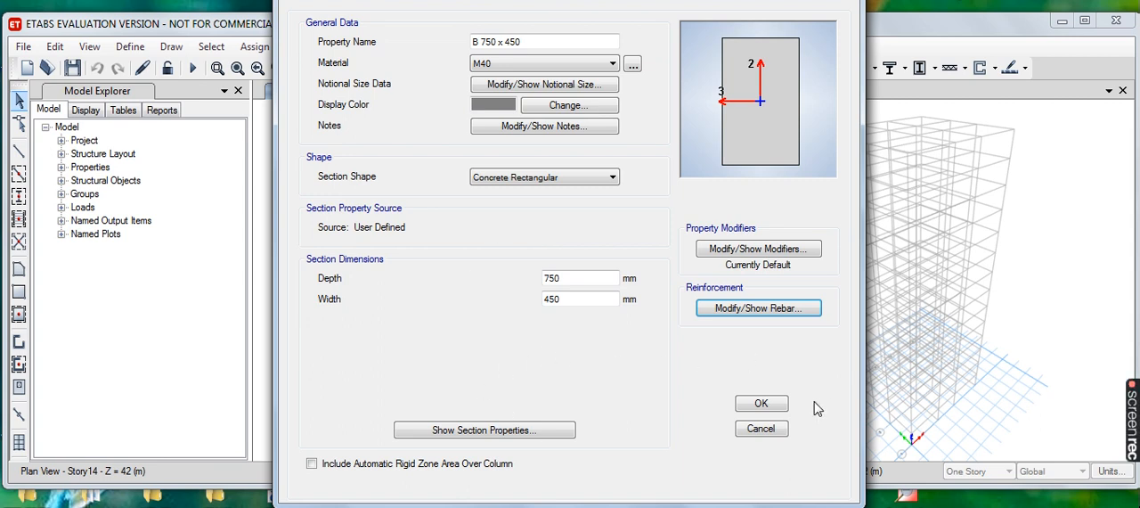
click(764, 404)
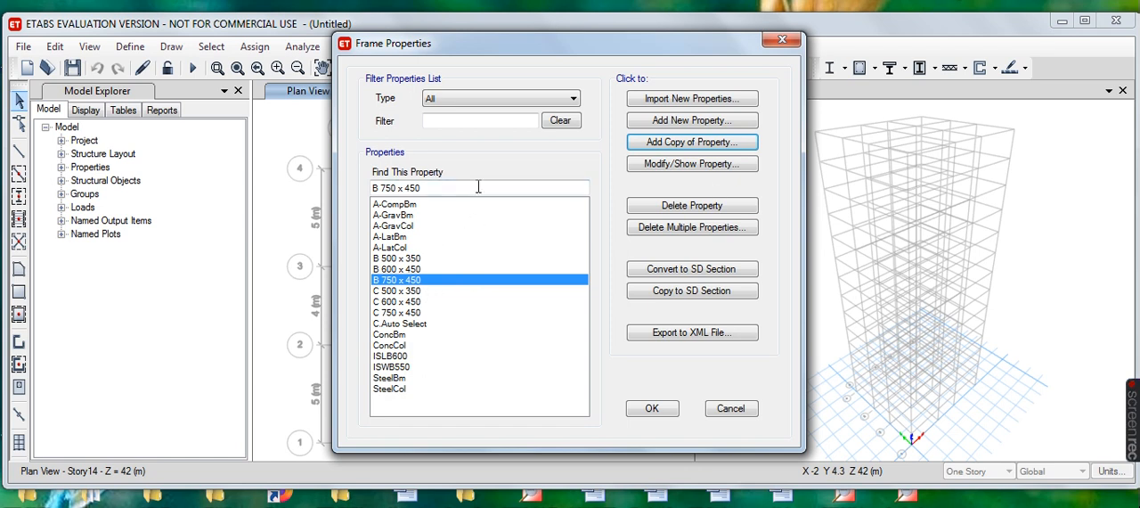
- Add an auto select list section named B Auto Select with the Concrete design type
click(695, 123)
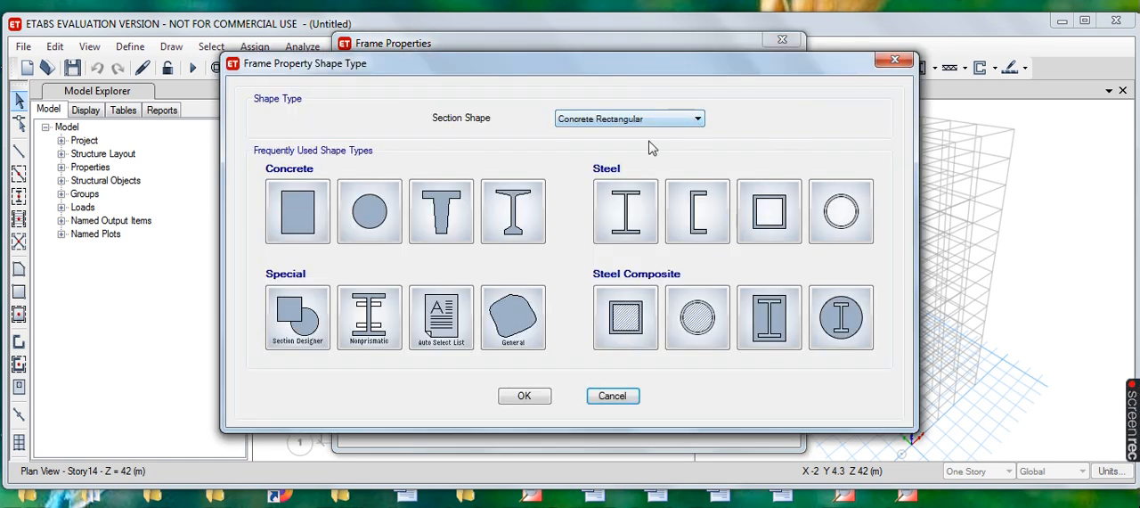
click(441, 346)
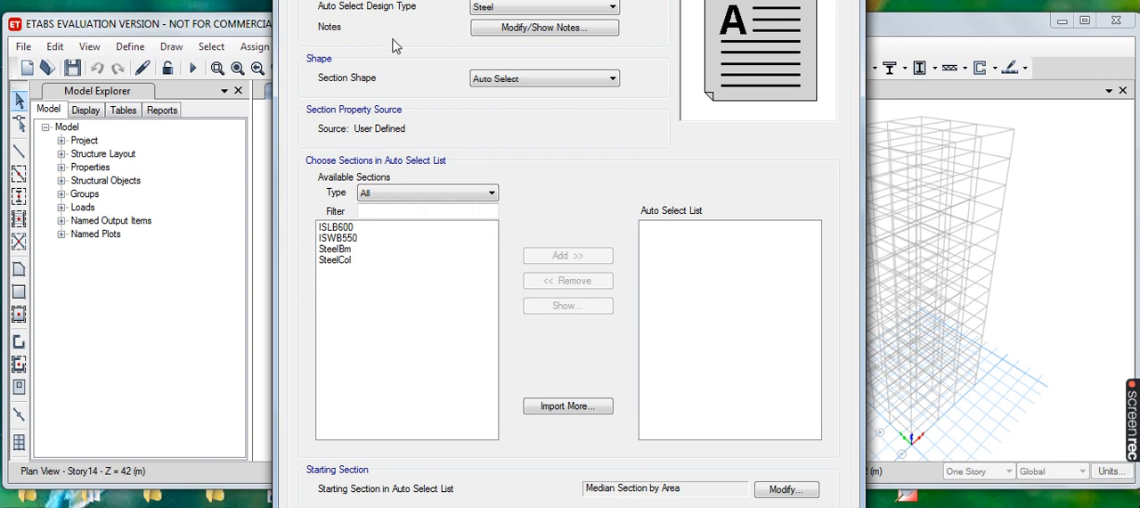
click(610, 10)
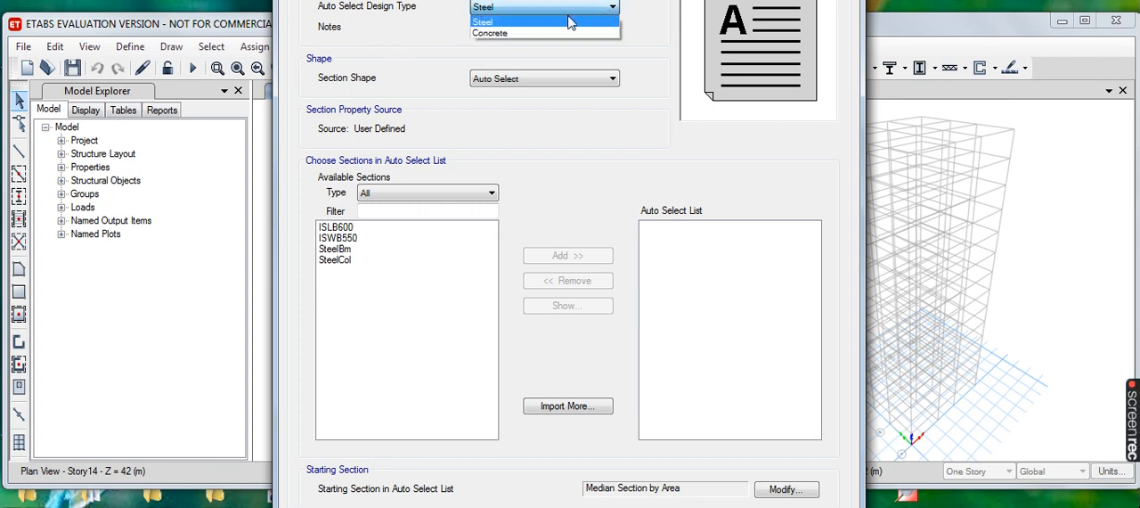
click(526, 29)
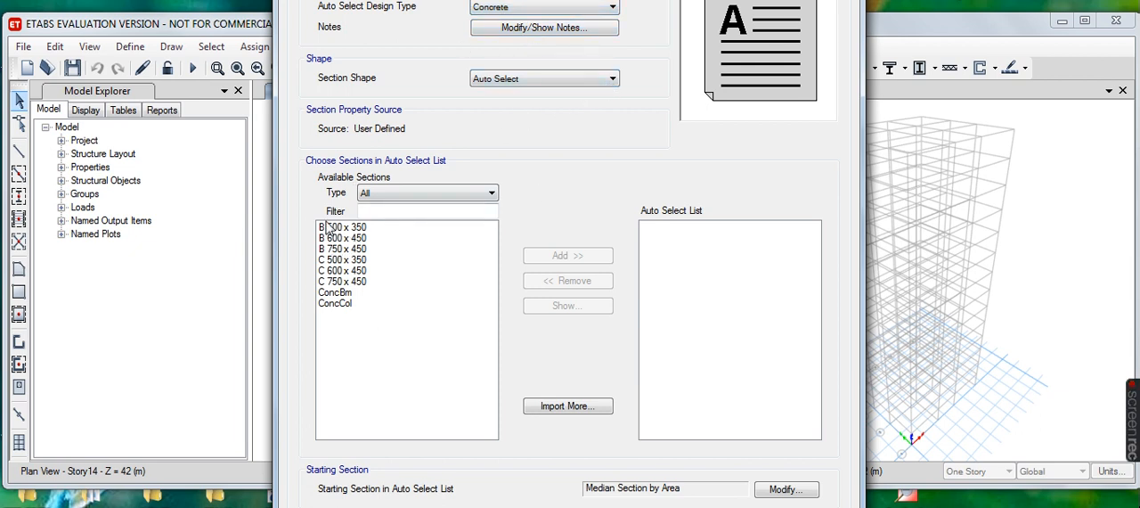
- Include B 500 x 350, B 600 x 450 and B 750 x 450 in the auto select list and accept the frame properties
drag(326, 228, 374, 254)
click(579, 256)
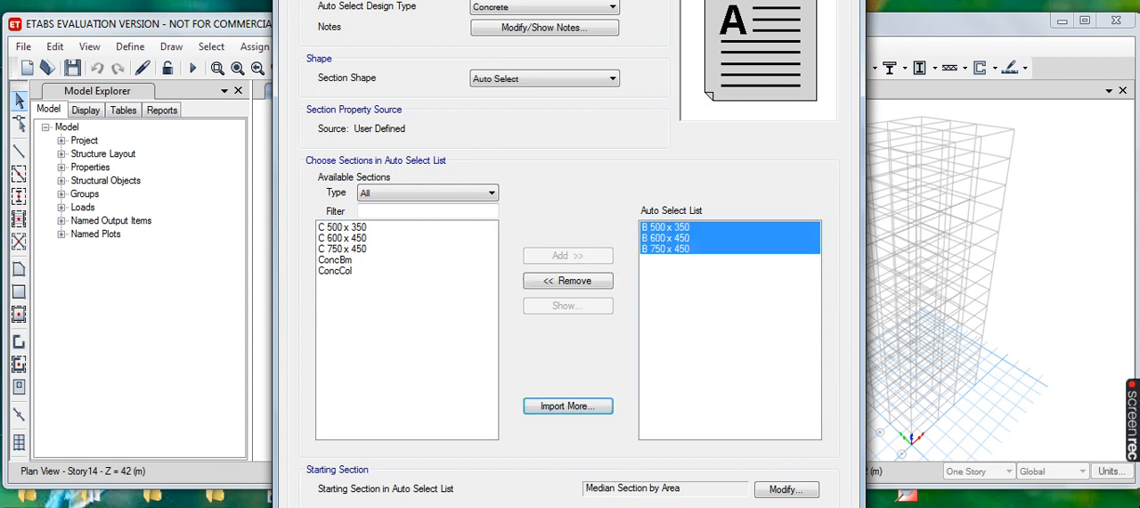
key(Return)
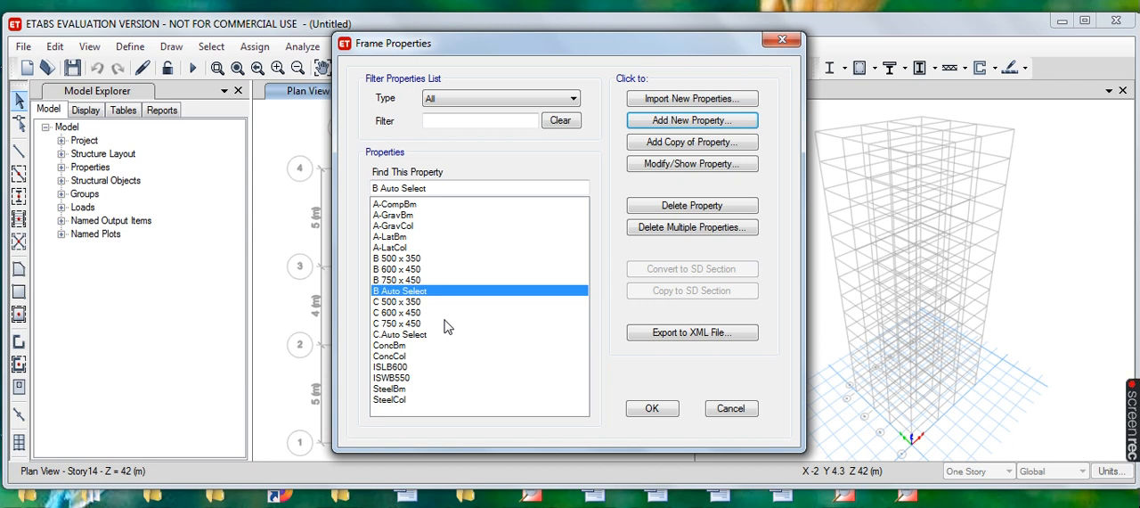
click(668, 413)
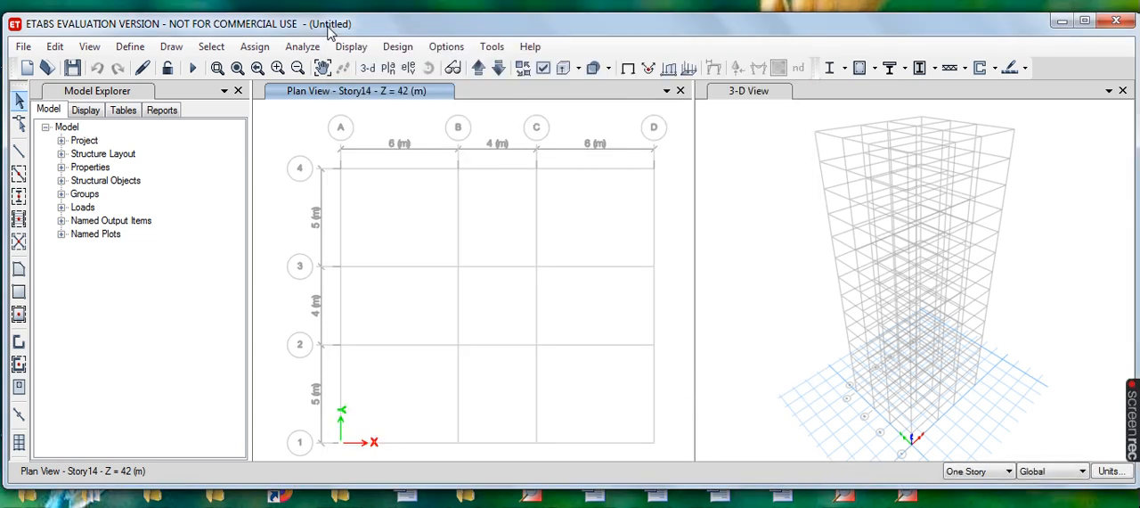
- Add a slab property named Slab150 and assign it the M40 material
click(135, 51)
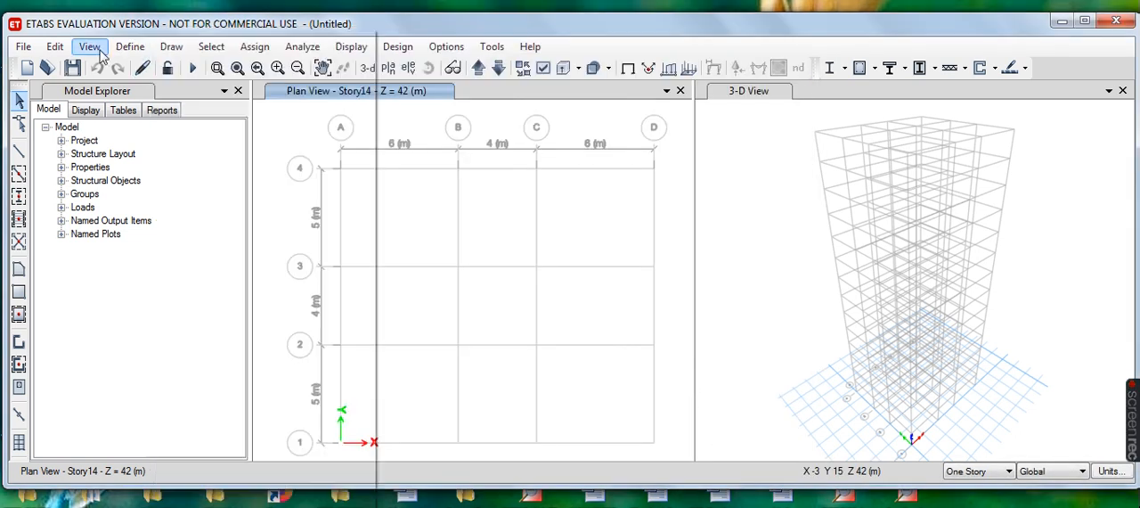
mouse_move(95, 52)
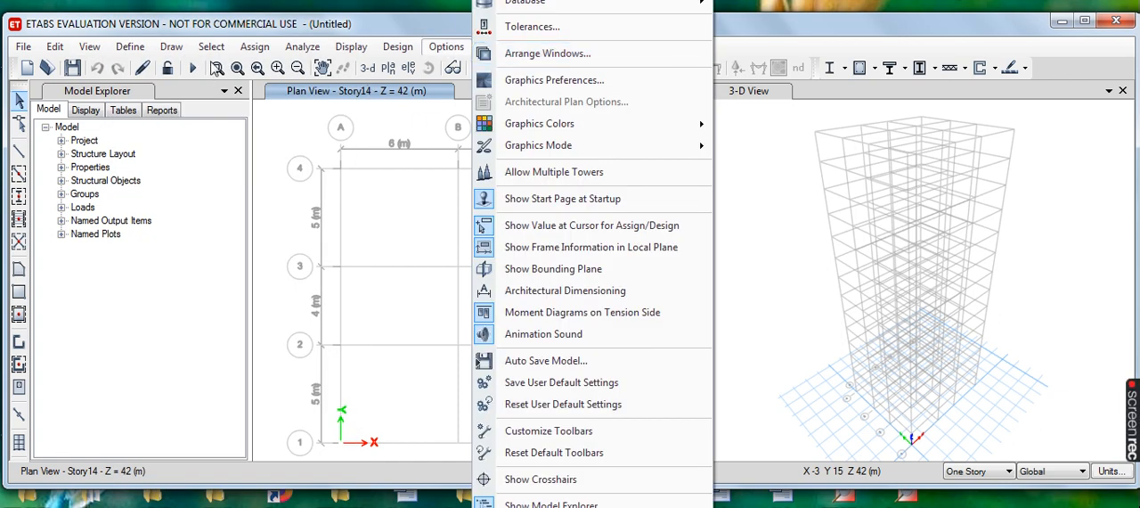
mouse_move(132, 51)
mouse_move(260, 69)
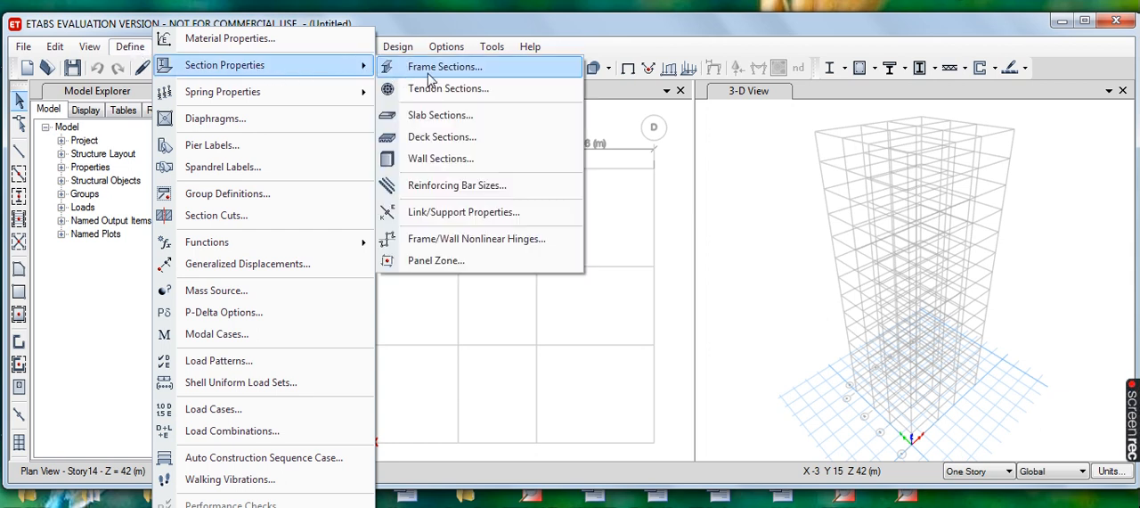
click(505, 123)
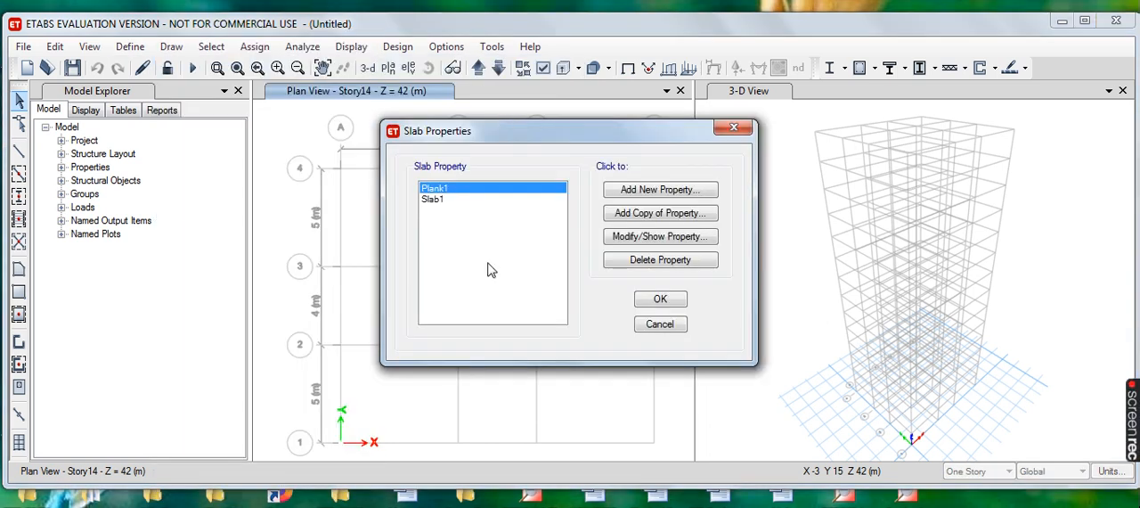
click(650, 193)
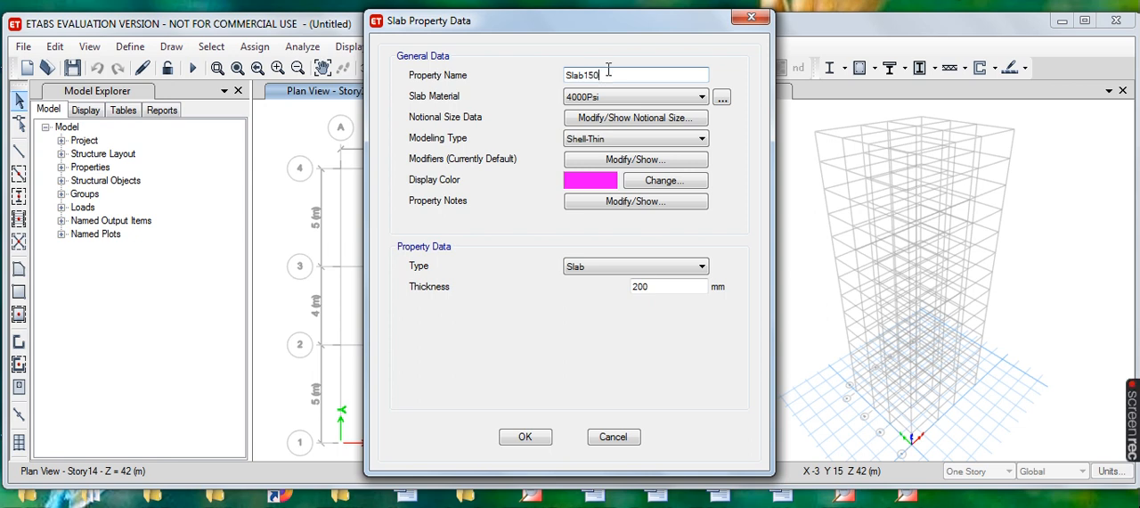
click(702, 96)
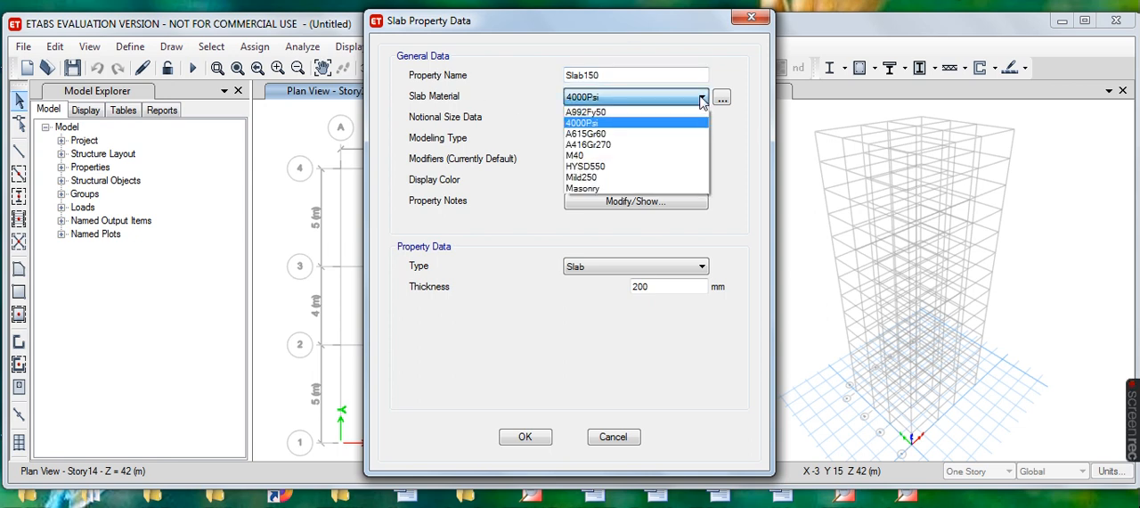
click(596, 156)
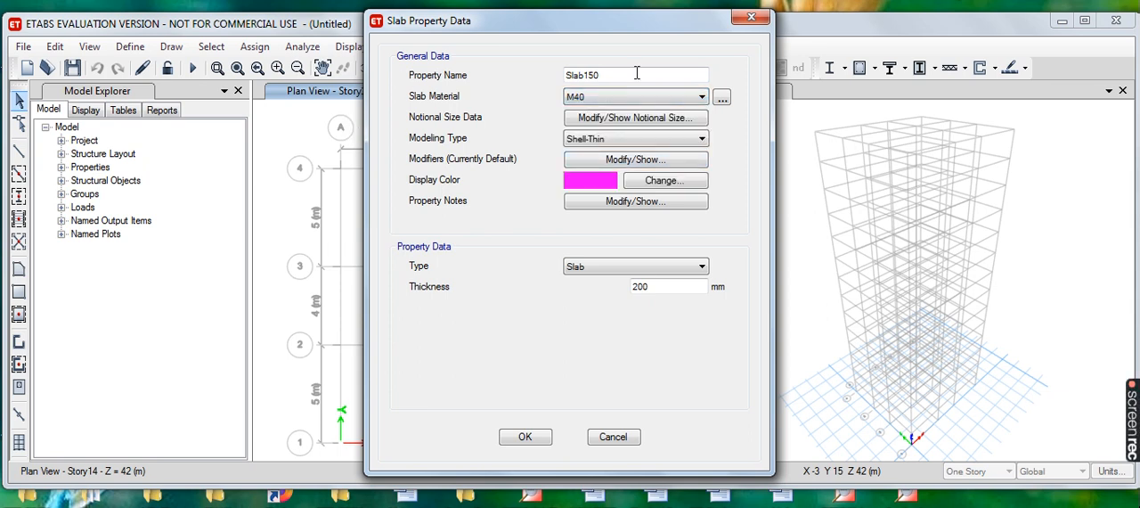
- Set the thickness of Slab150 and accept the slab properties
click(651, 286)
click(539, 442)
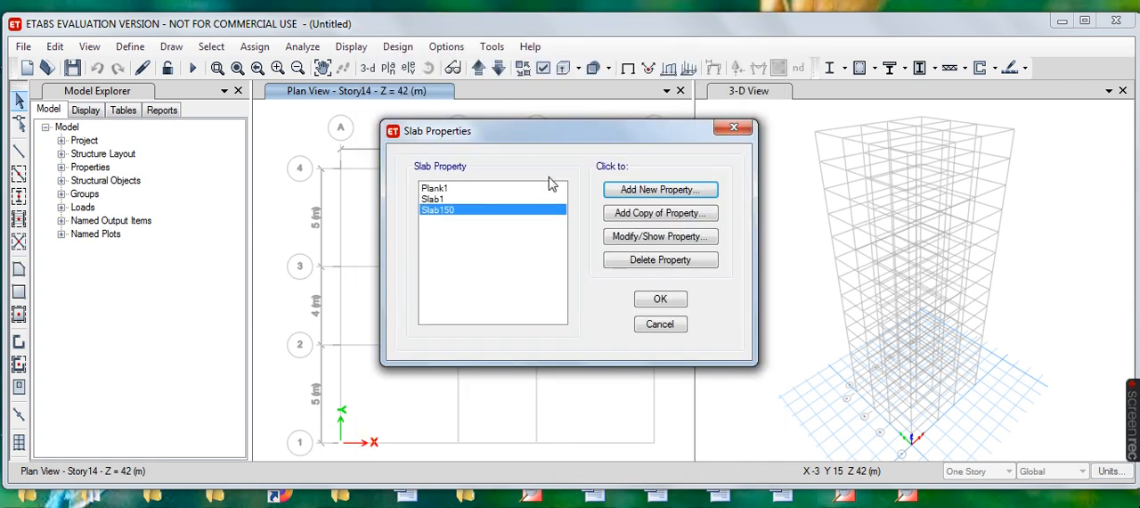
click(660, 299)
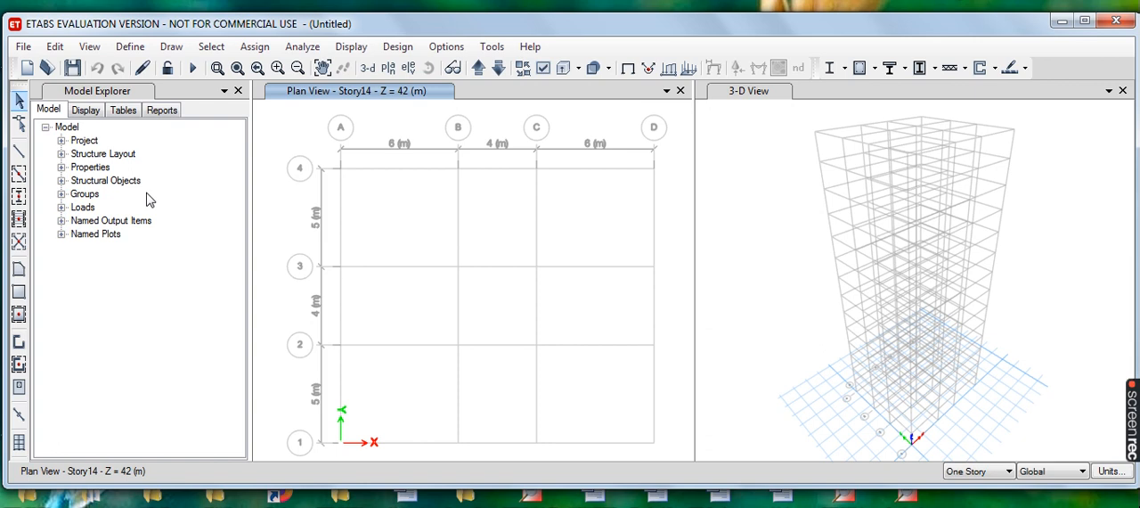
- Add a wall property named Shear Wall and assign it the M40 material
click(132, 51)
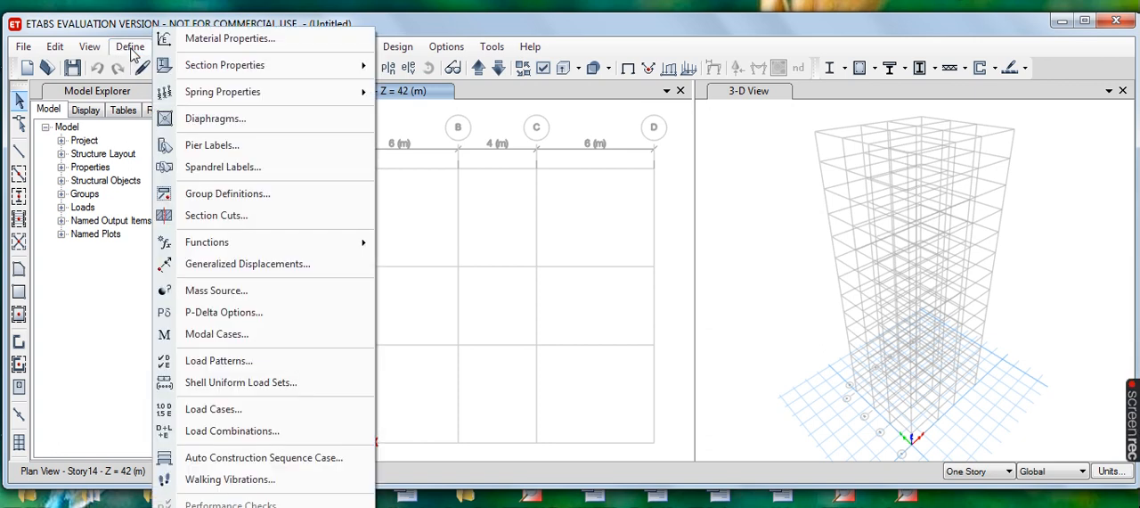
mouse_move(291, 66)
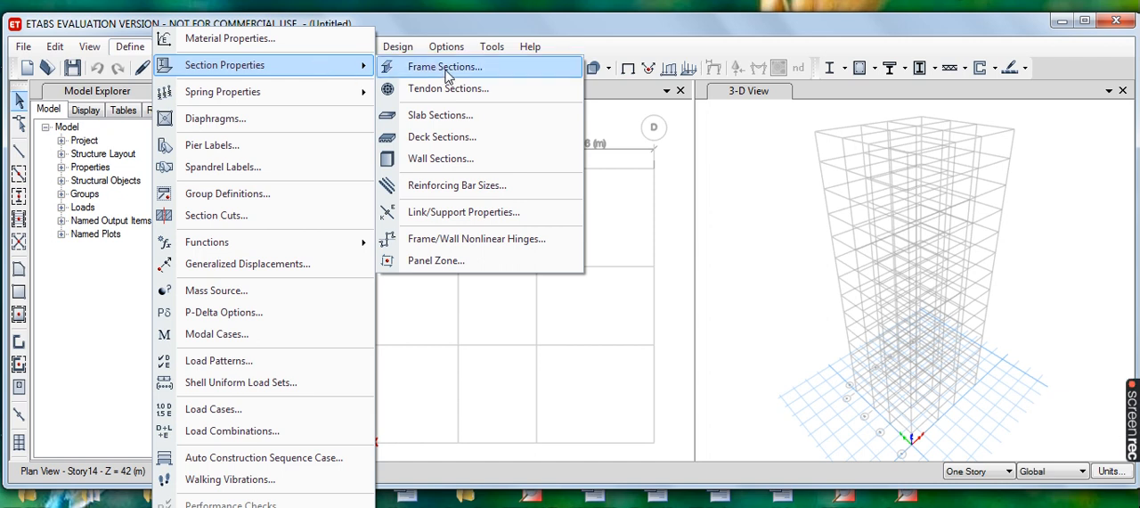
click(469, 165)
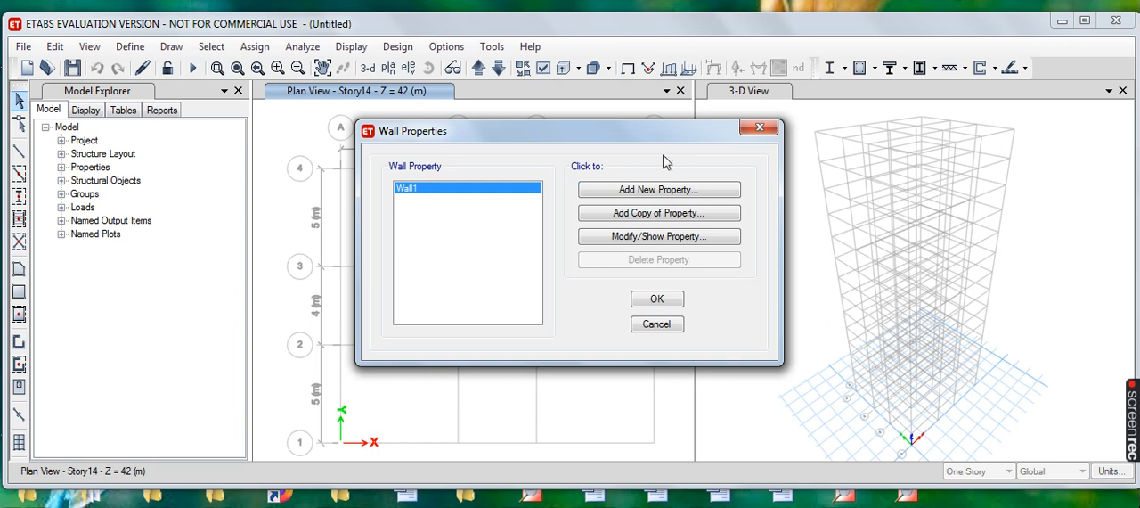
click(650, 189)
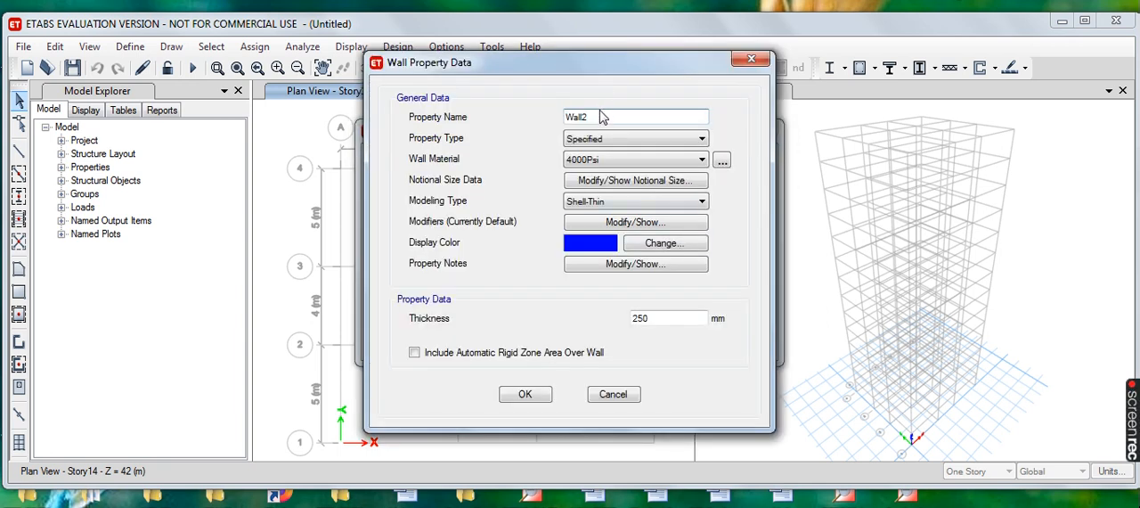
text(Shear)
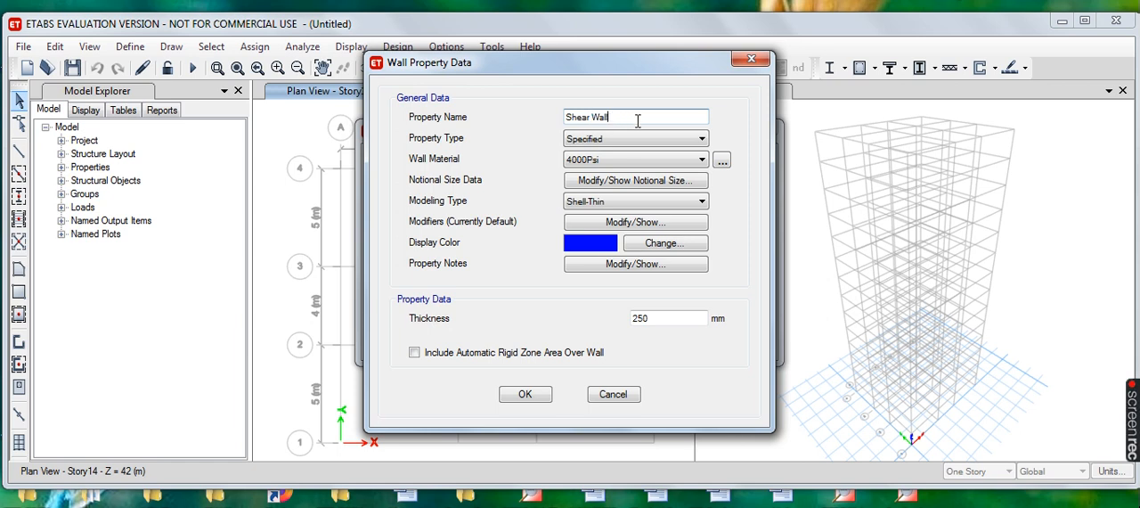
click(703, 161)
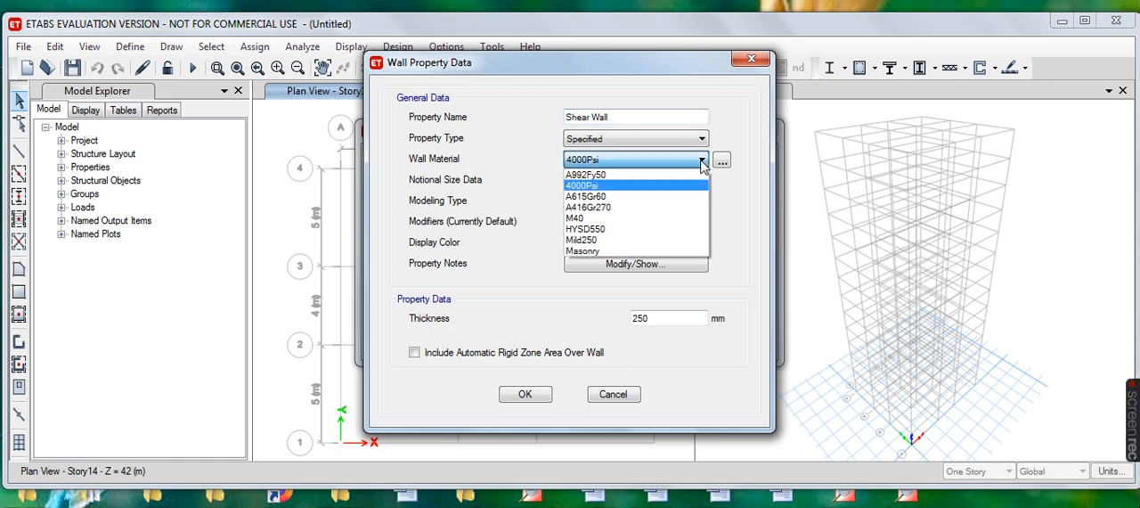
click(596, 219)
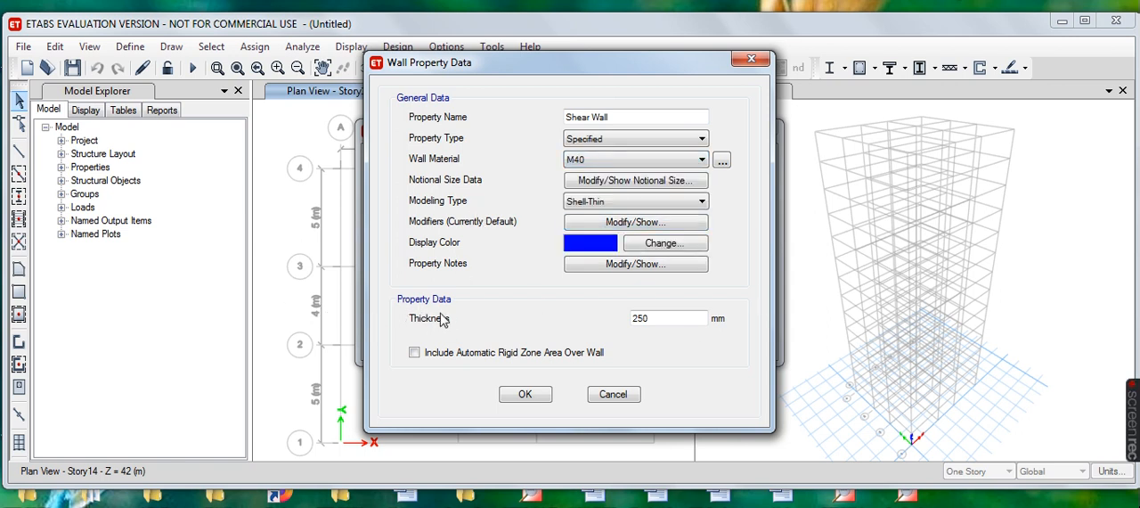
- Set the Shear Wall thickness to 300 mm and save the wall property
click(659, 318)
key(BackSpace)
key(BackSpace)
text(300)
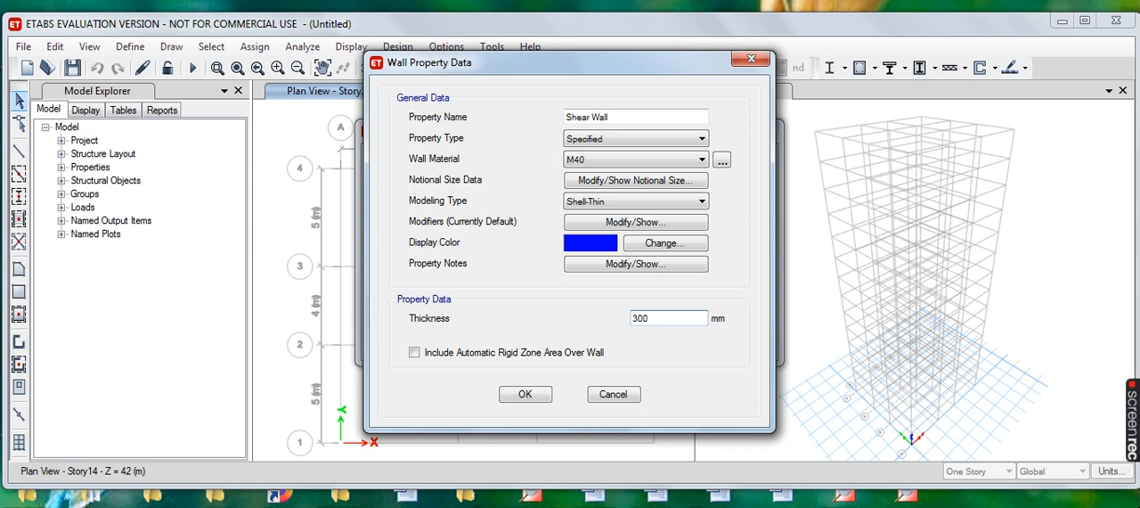
click(542, 398)
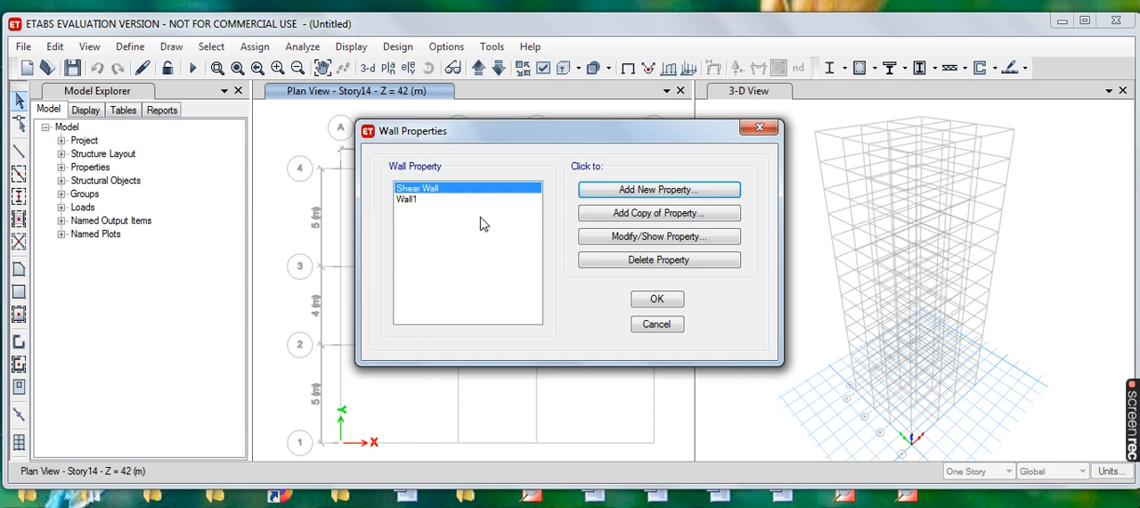
- Add a wall property named Brick Wall and assign it the Masonry material
click(647, 190)
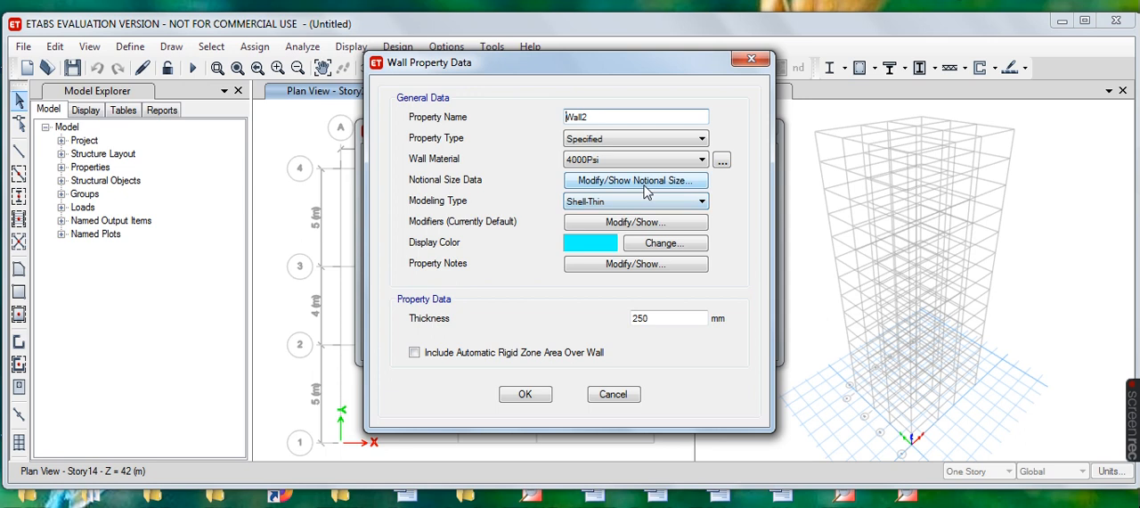
text(Bric)
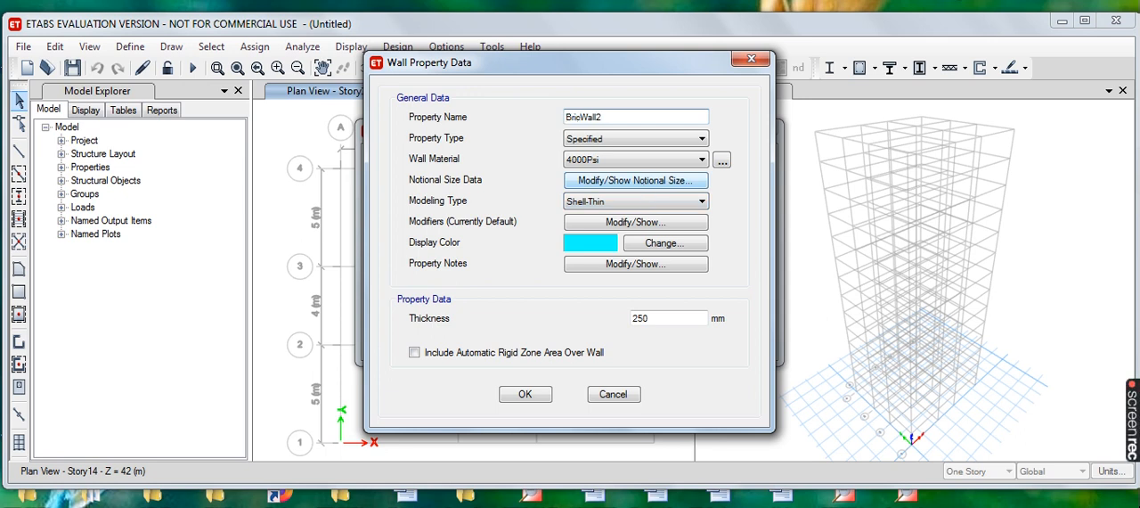
text(k)
click(631, 116)
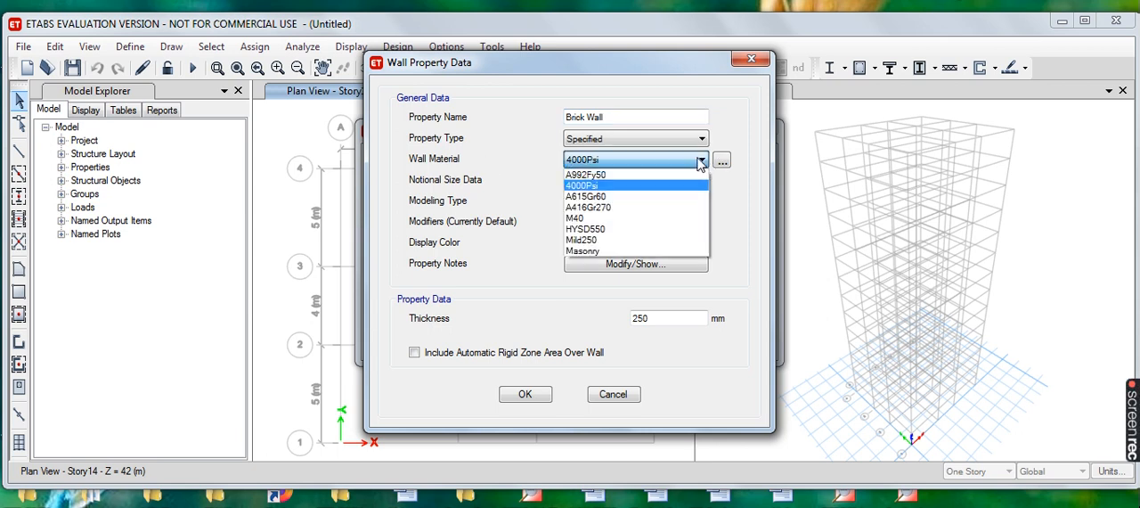
click(597, 253)
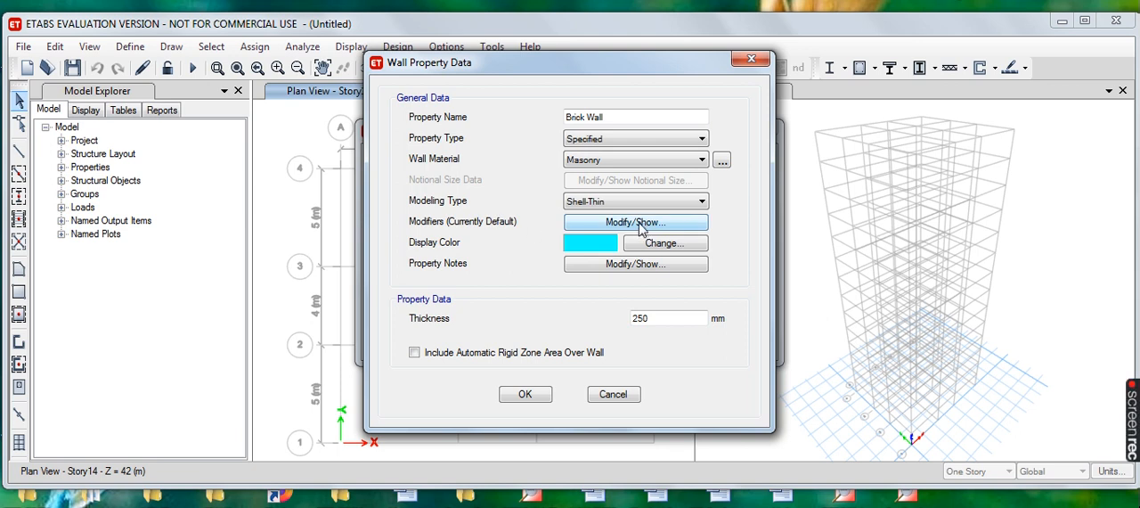
- Set the Brick Wall thickness to 230 mm and accept the wall properties
click(643, 319)
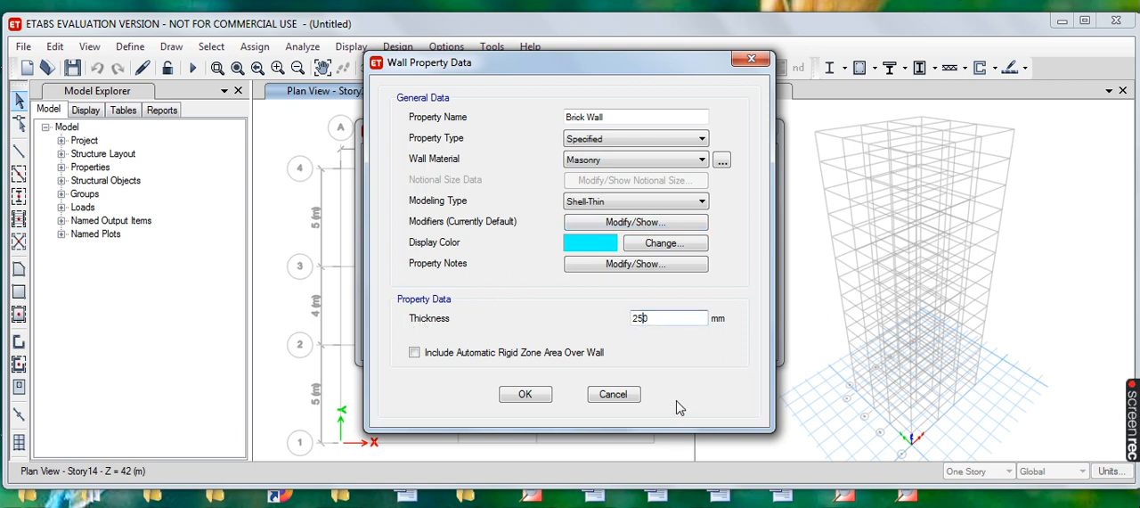
text(3)
click(525, 394)
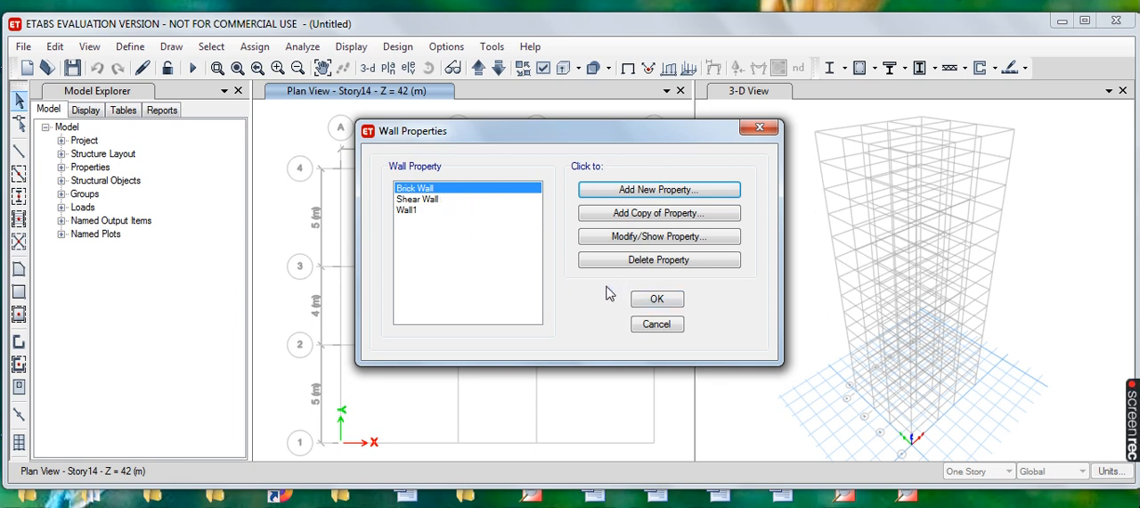
click(655, 300)
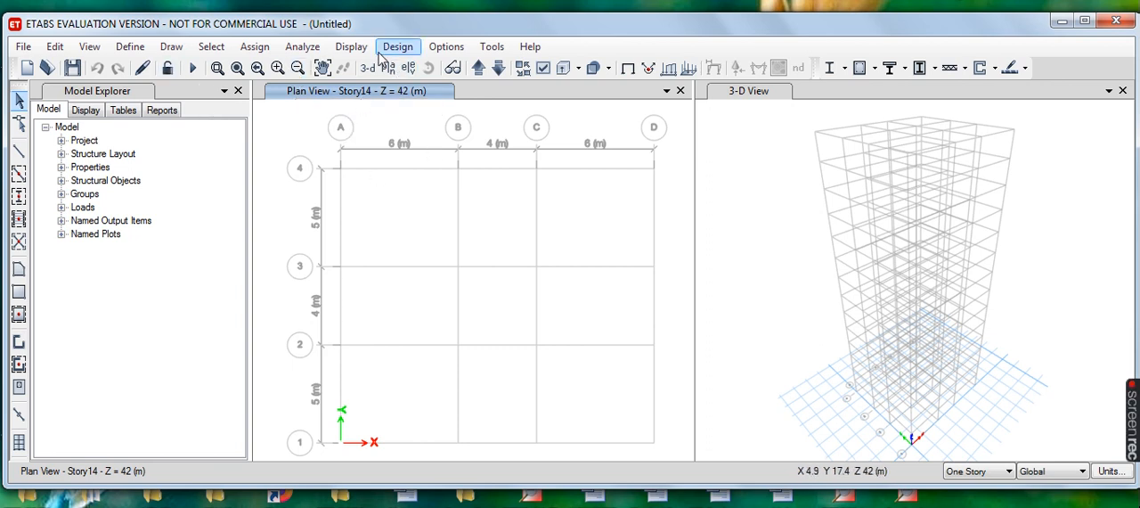
click(172, 49)
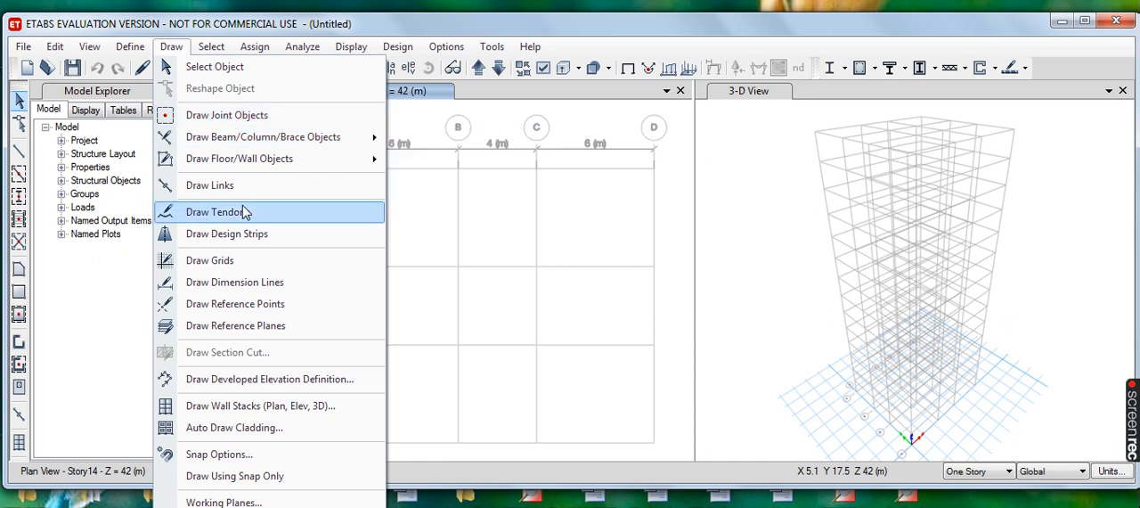
mouse_move(265, 142)
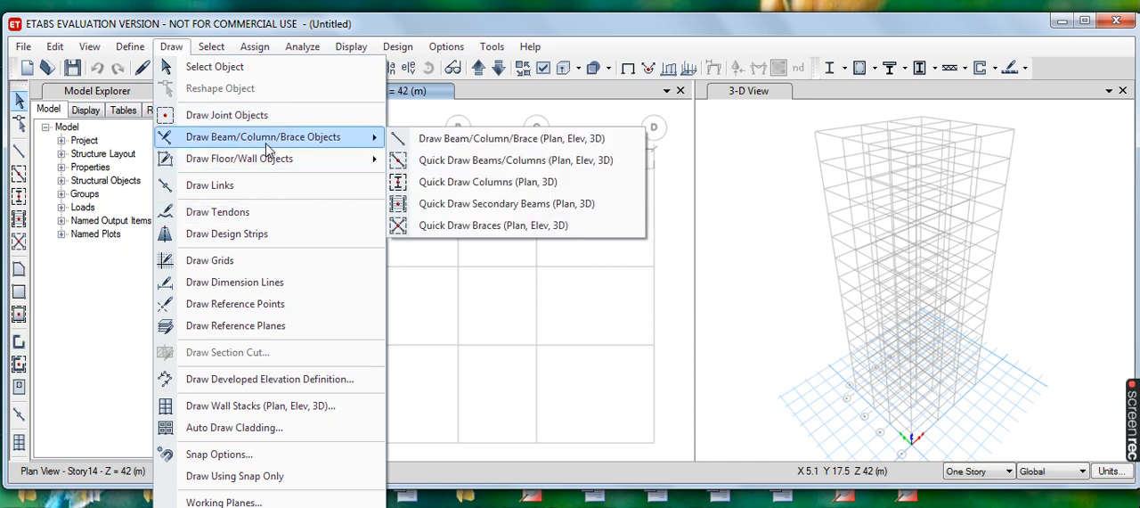
mouse_move(265, 161)
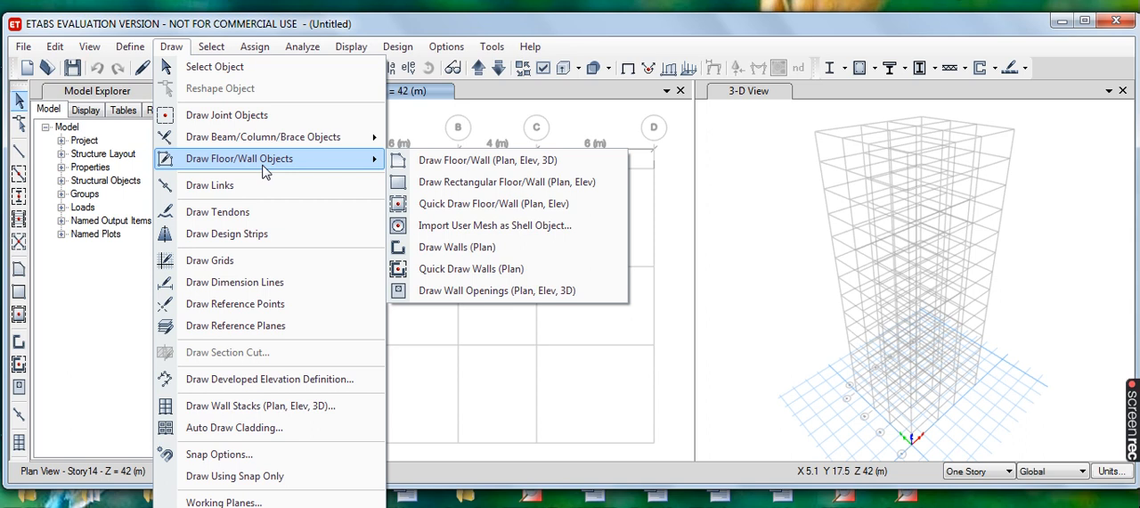
click(511, 58)
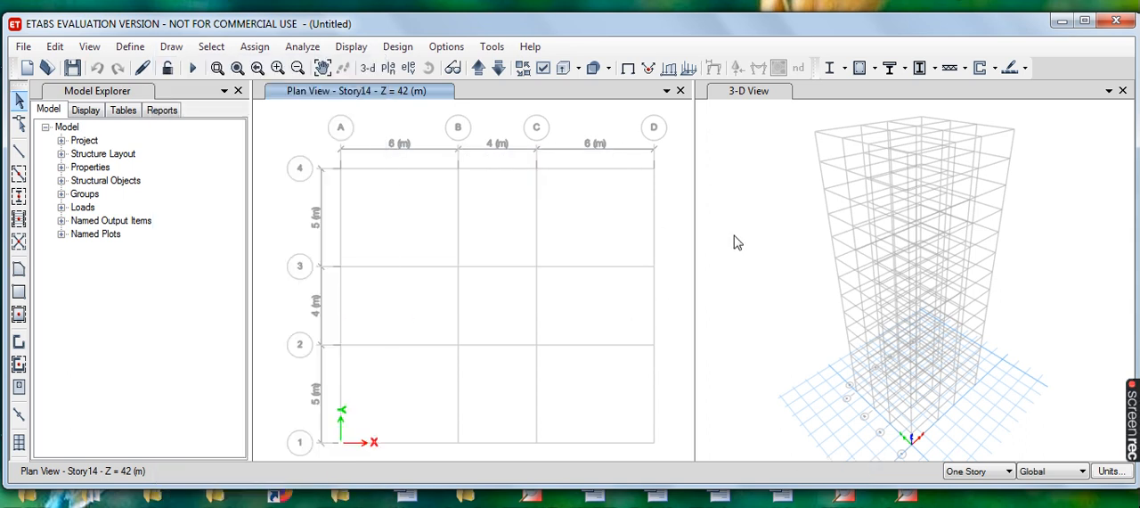
- Apply drawing to all stories and quick draw walls with the Shear Wall property around the central bay between grids B–C and 2–3
click(1010, 473)
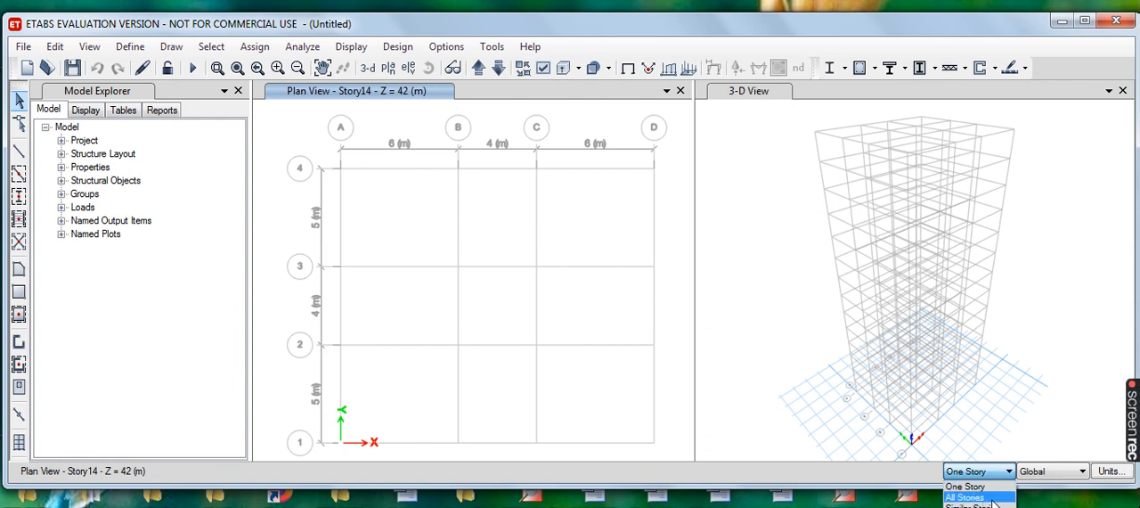
click(991, 499)
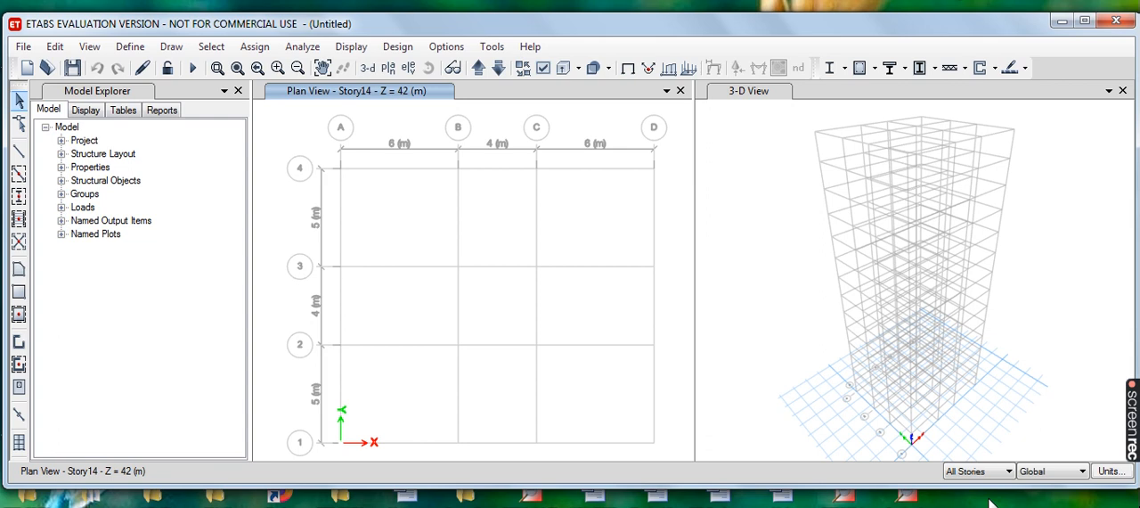
click(178, 46)
click(176, 50)
click(173, 48)
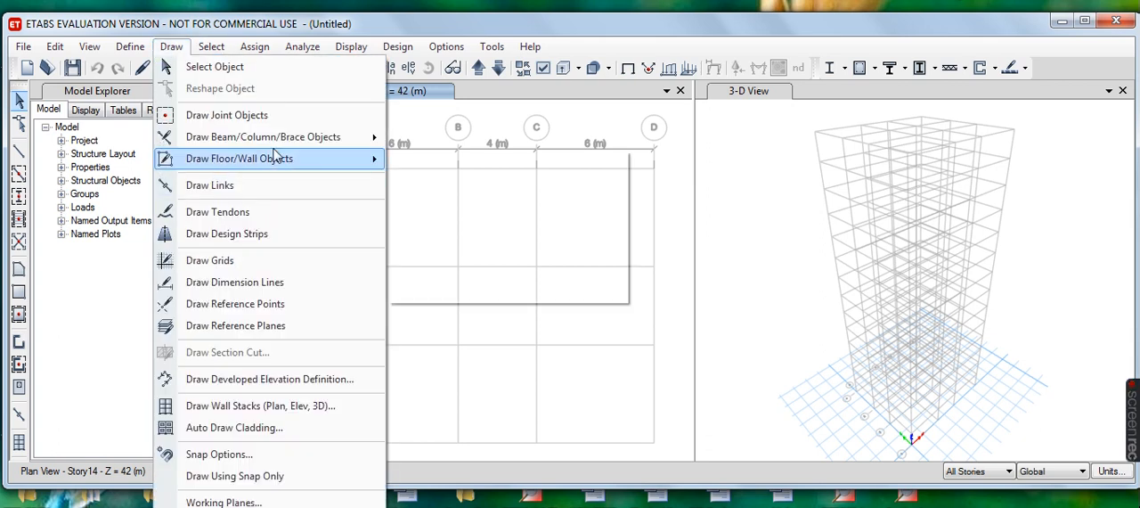
mouse_move(234, 169)
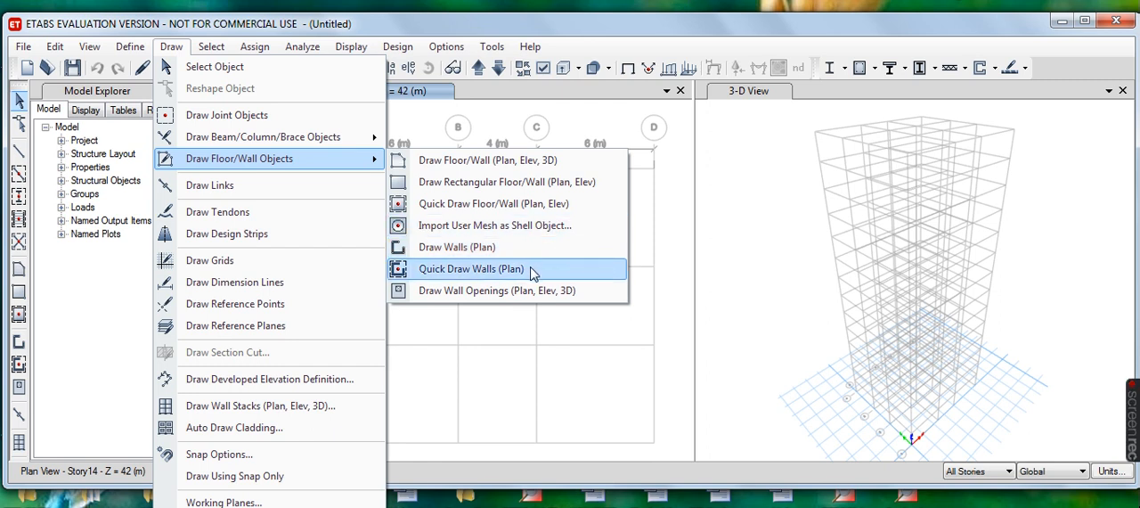
click(471, 269)
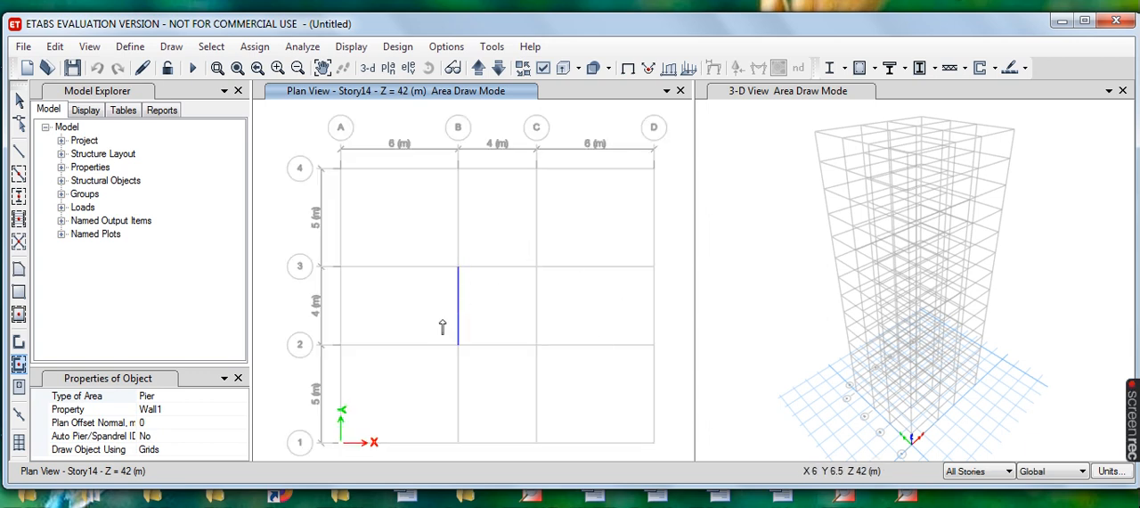
click(79, 411)
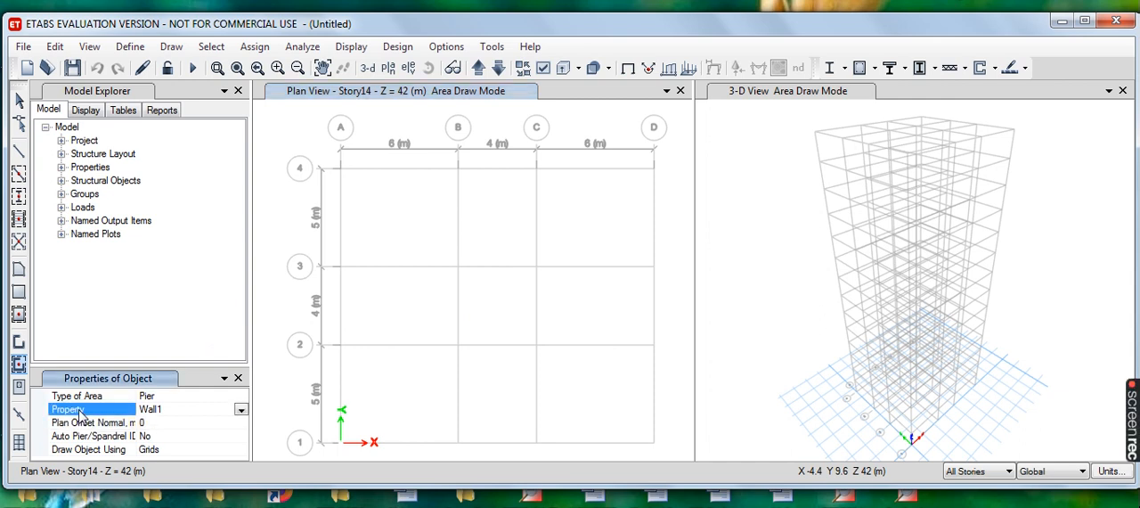
click(240, 410)
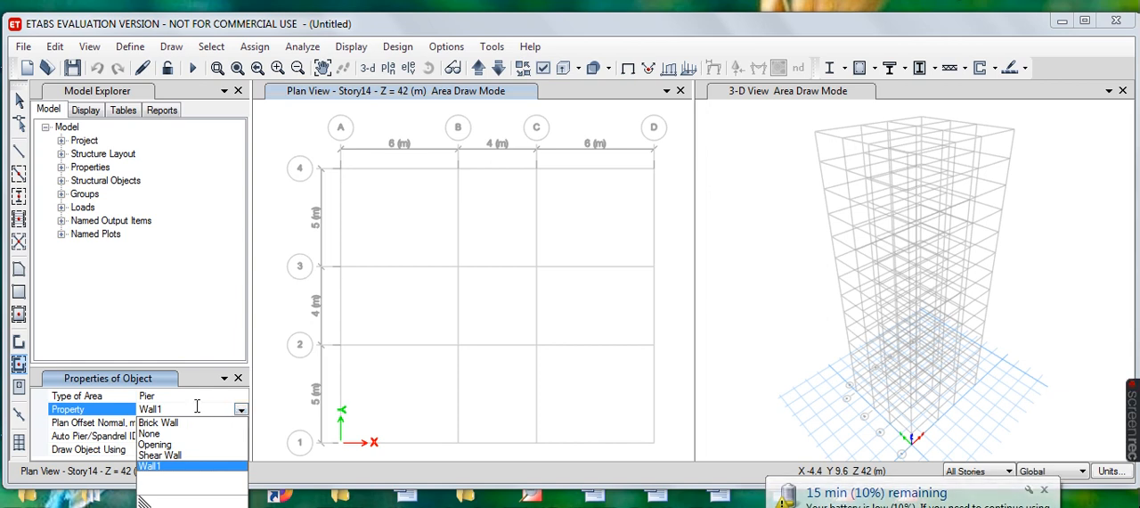
click(174, 455)
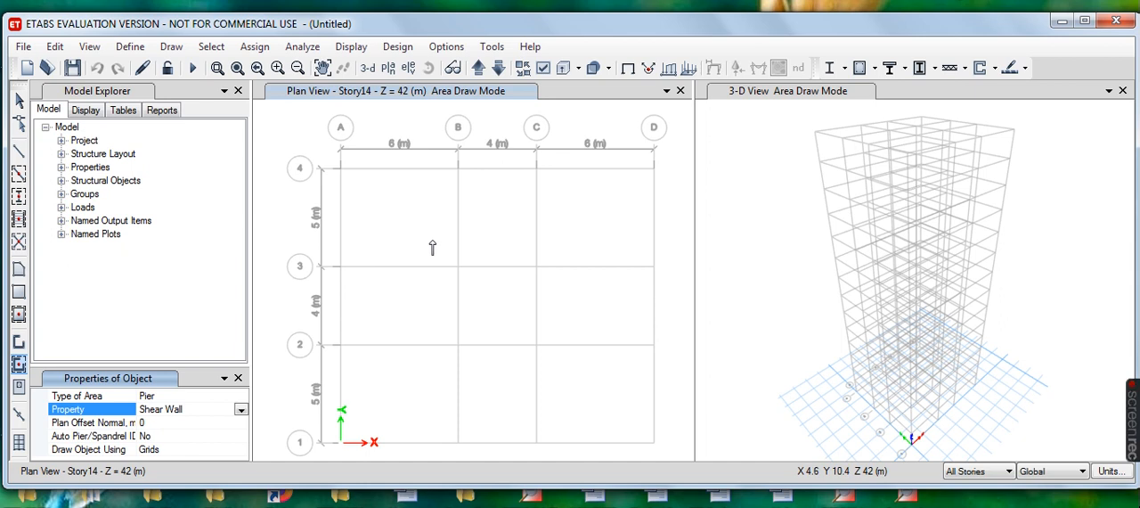
drag(432, 238, 561, 387)
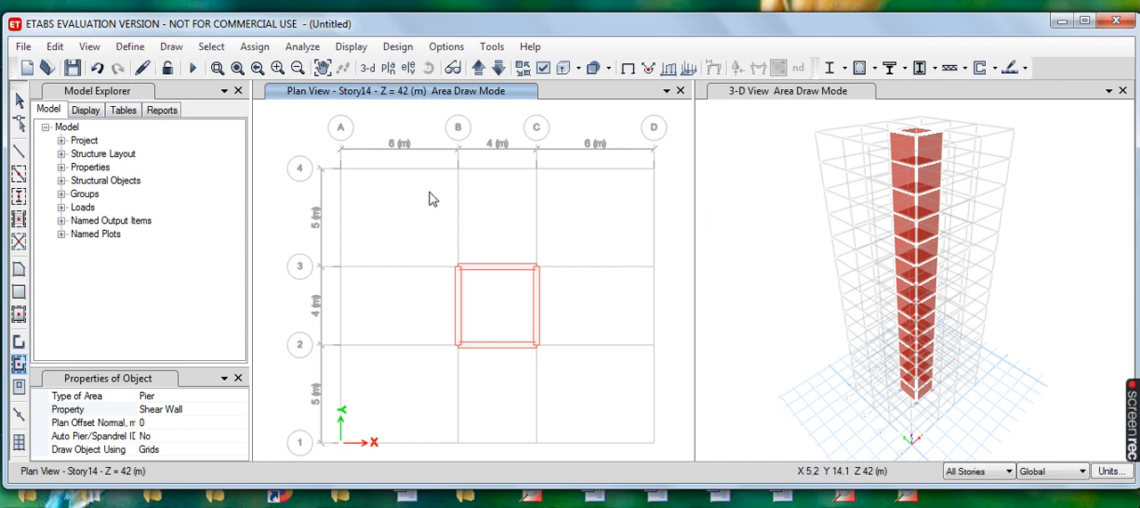
- Quick draw columns with the C.Auto Select property at all grid intersections along grid line 4
click(171, 50)
mouse_move(216, 147)
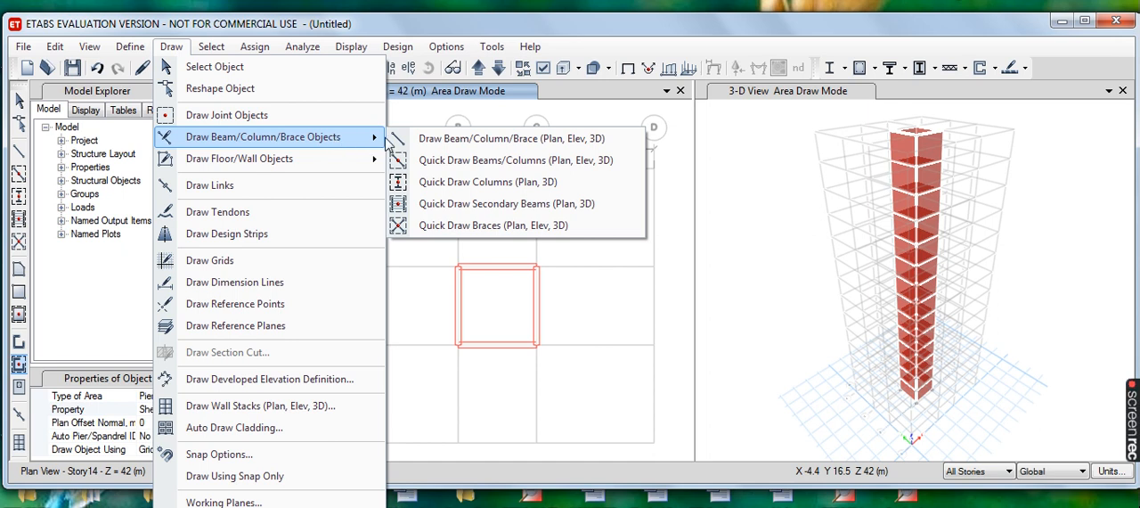
click(525, 188)
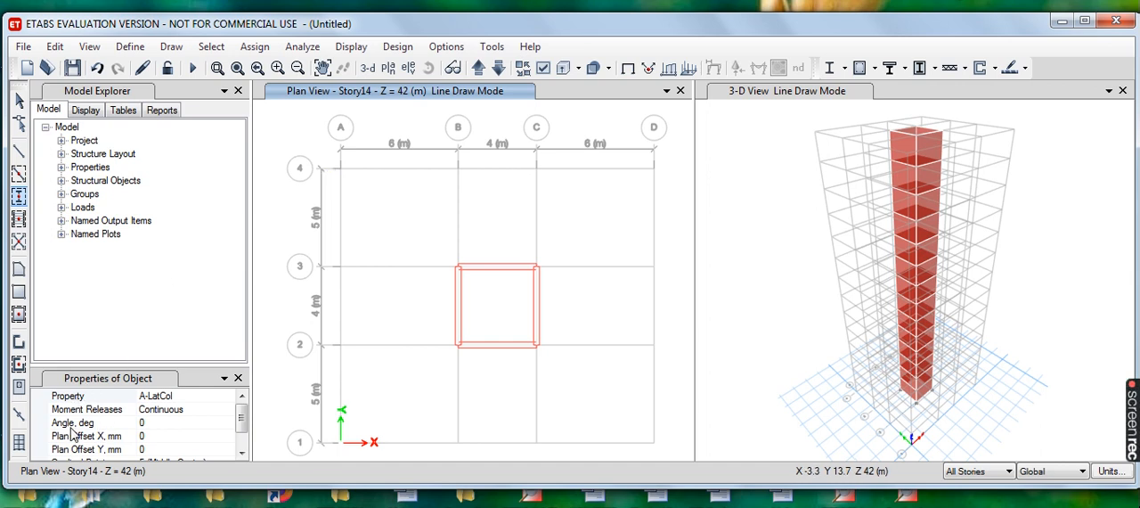
click(75, 396)
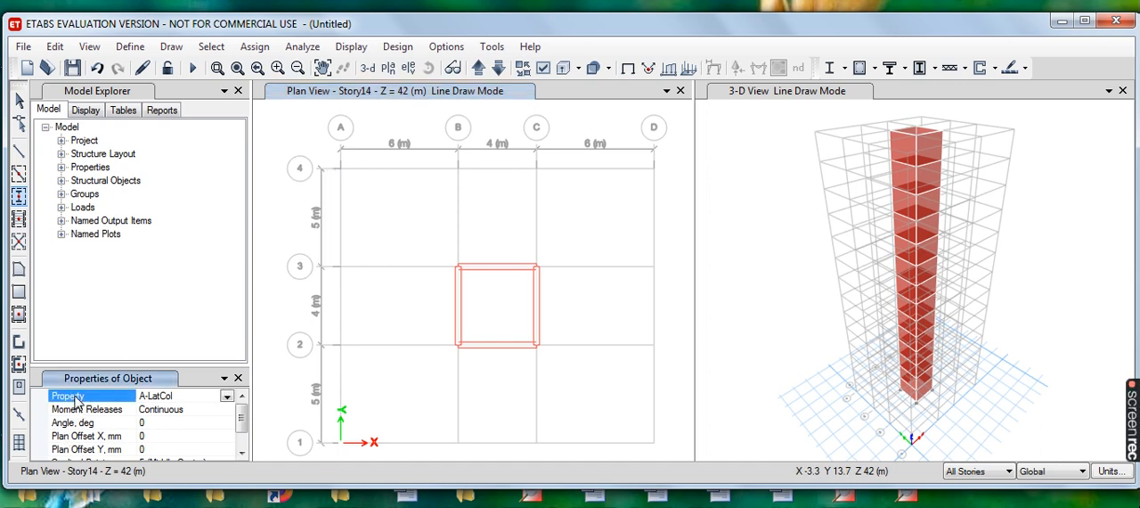
click(227, 397)
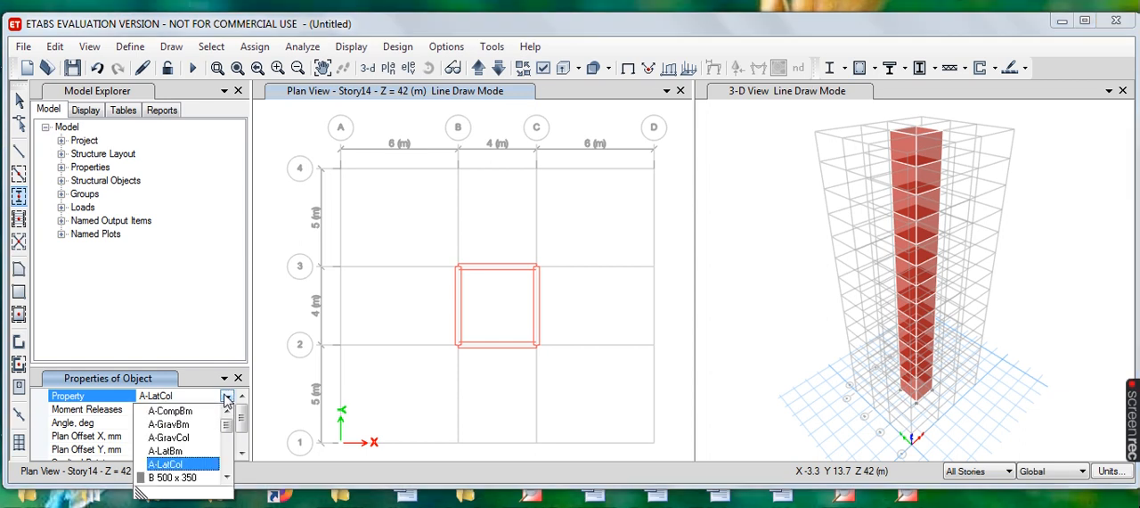
scroll(194, 454, down, 2)
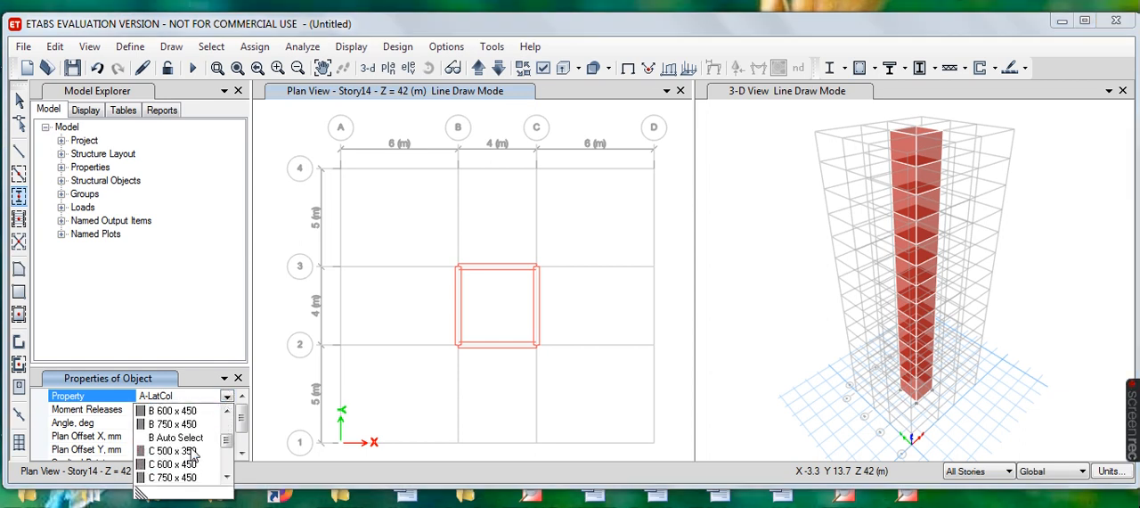
scroll(194, 454, down, 1)
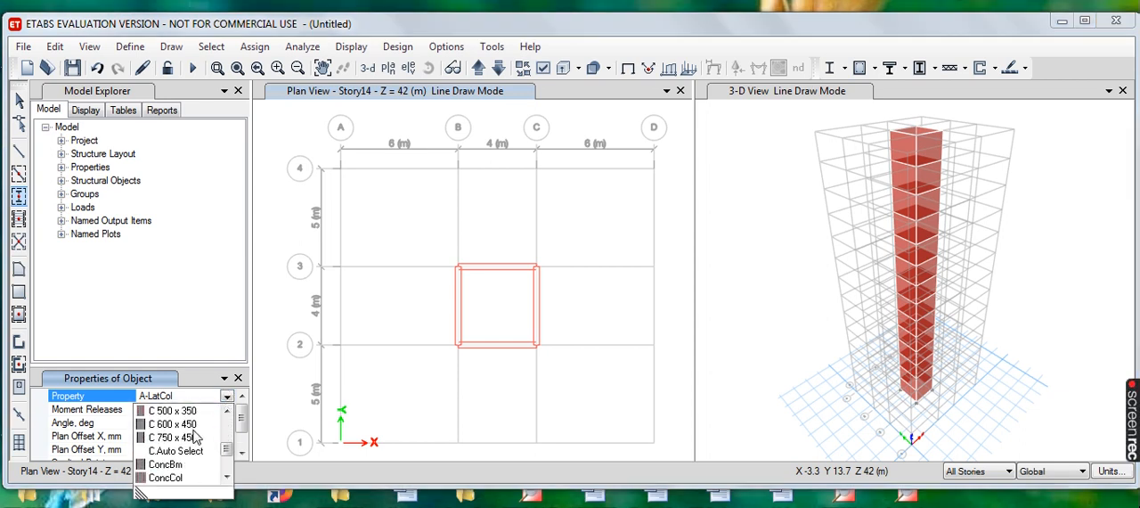
click(179, 451)
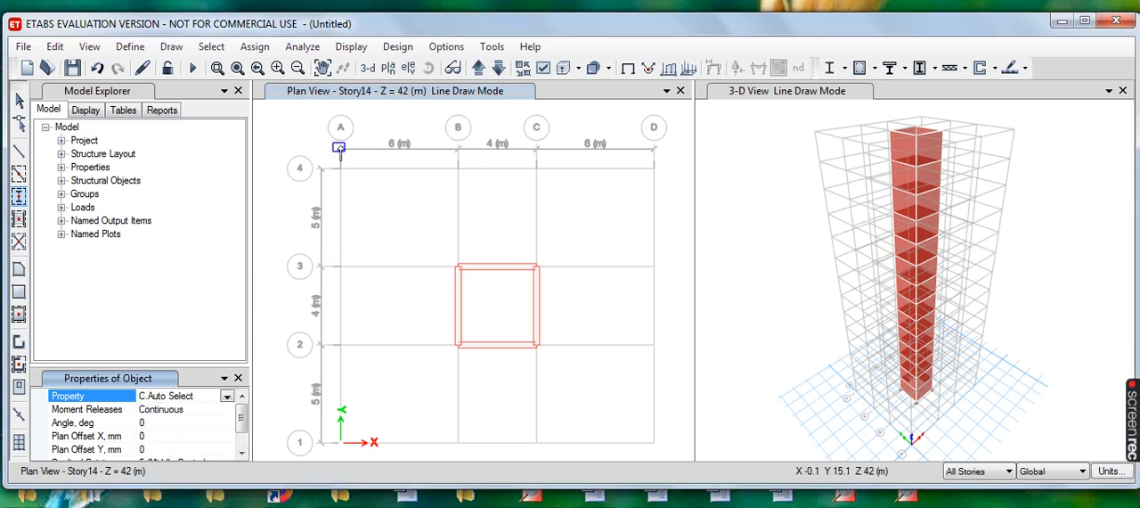
drag(330, 158, 666, 200)
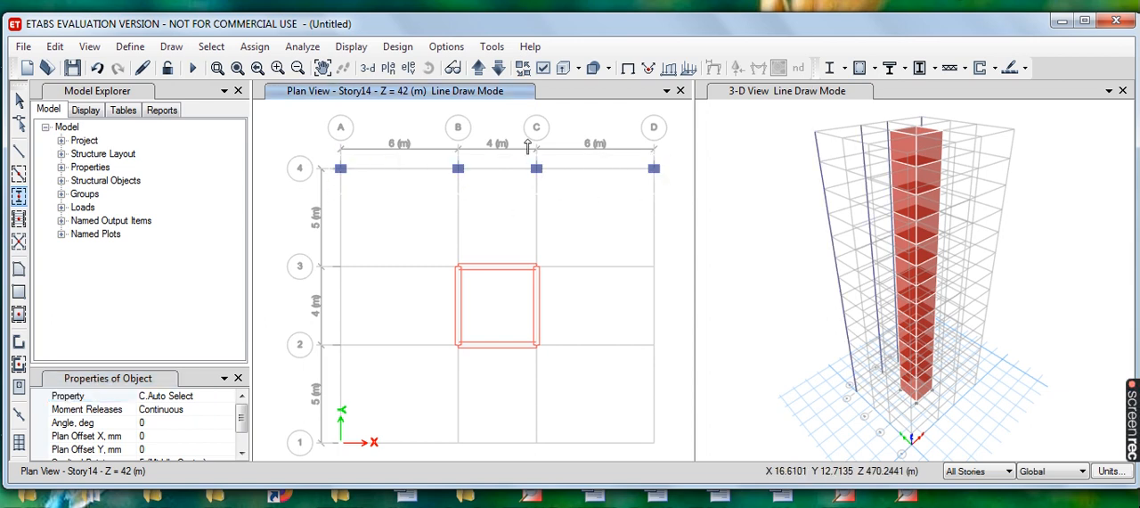
- Add the same columns along grid line 1 and where grid lines A and D cross lines 2 and 3
scroll(527, 145, down, 2)
drag(407, 283, 613, 337)
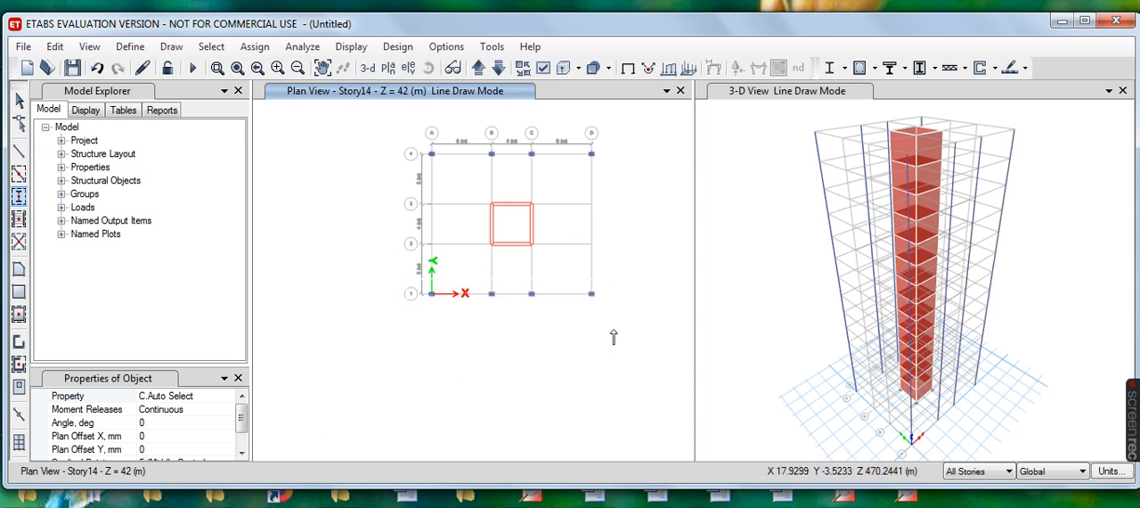
drag(572, 186, 633, 280)
drag(405, 188, 464, 264)
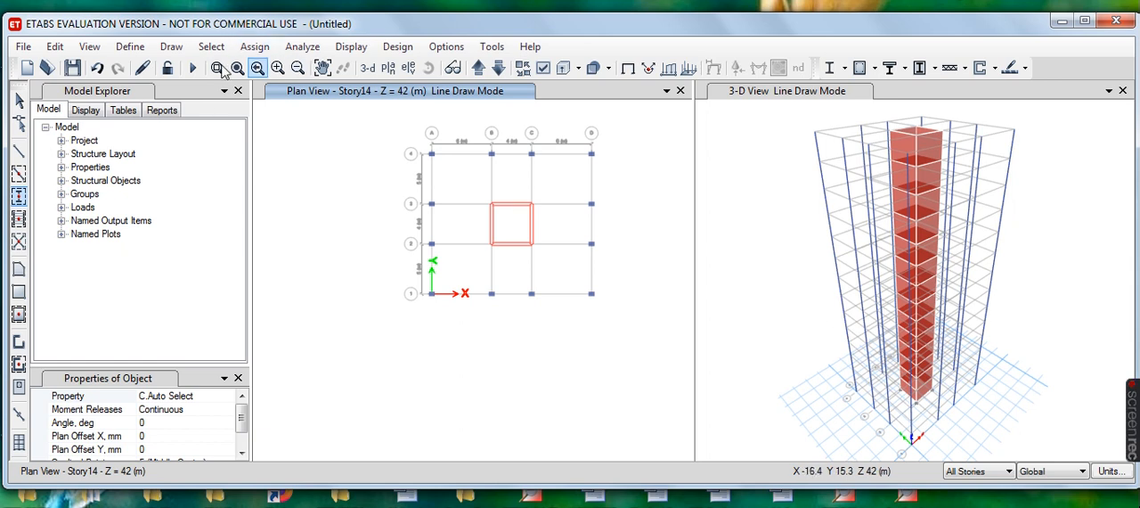
- Quick draw beams with the B Auto Select property along the perimeter grid lines 4, 1, A and D
click(173, 49)
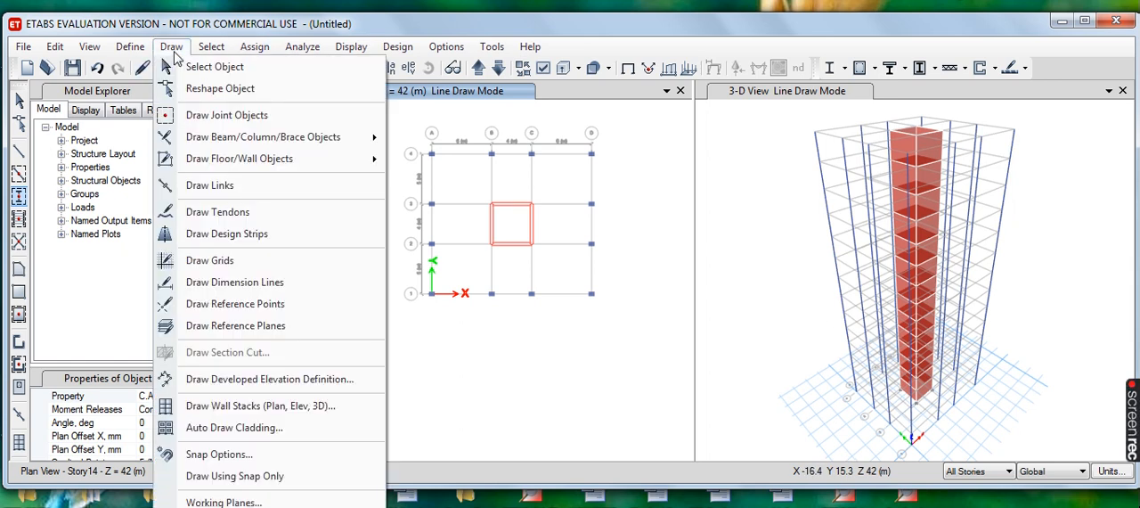
mouse_move(313, 143)
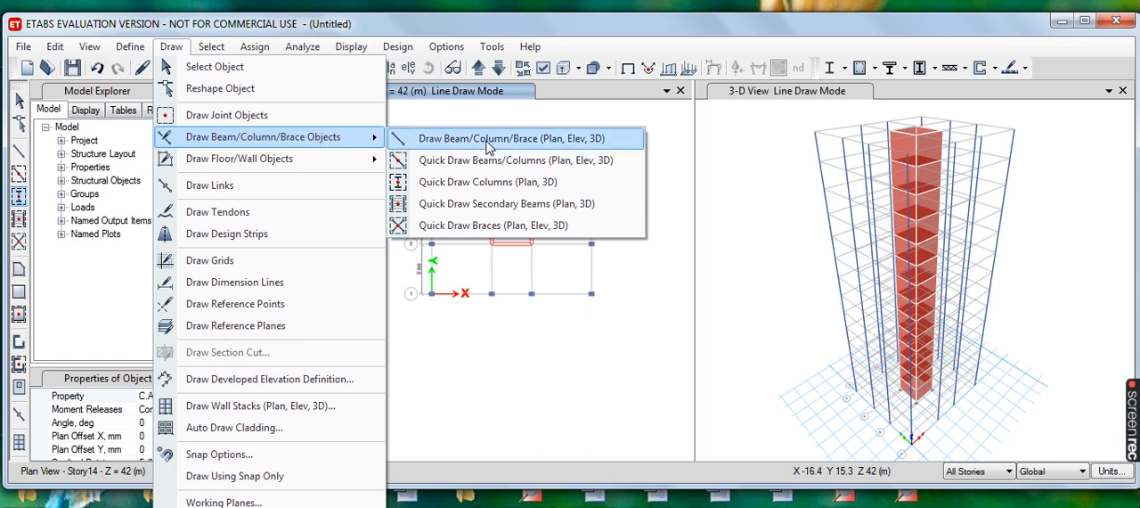
click(552, 166)
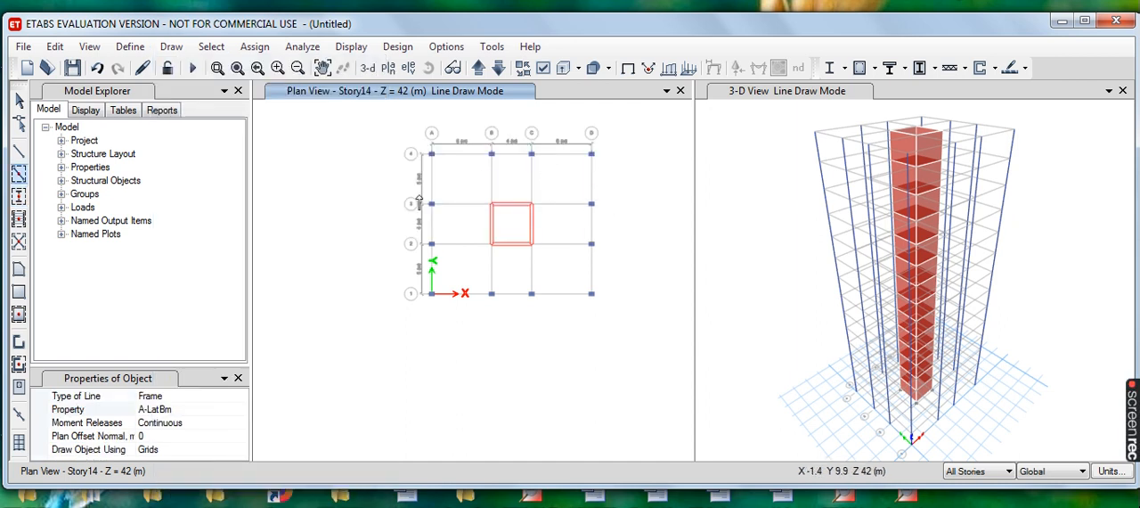
click(71, 410)
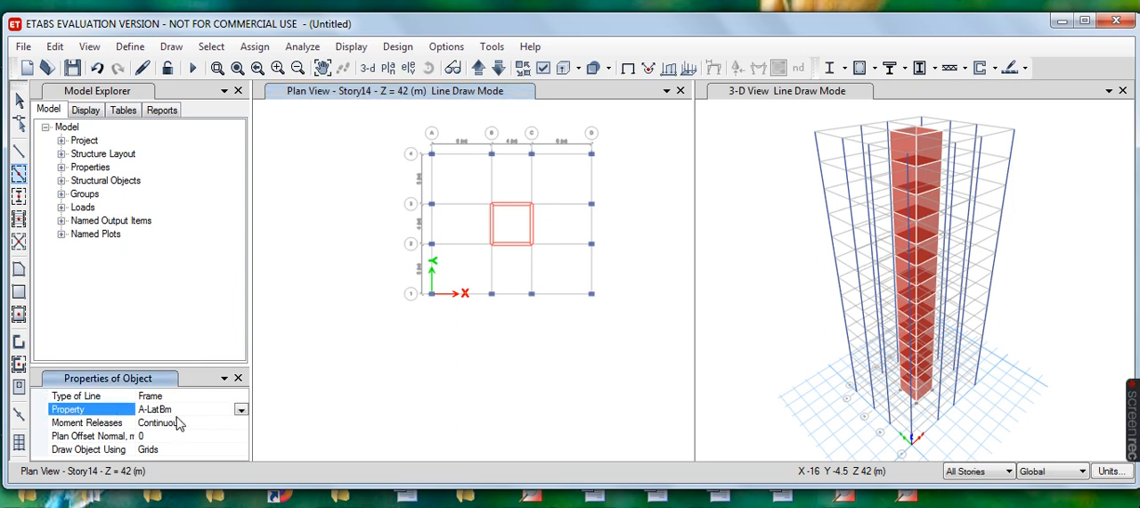
click(240, 410)
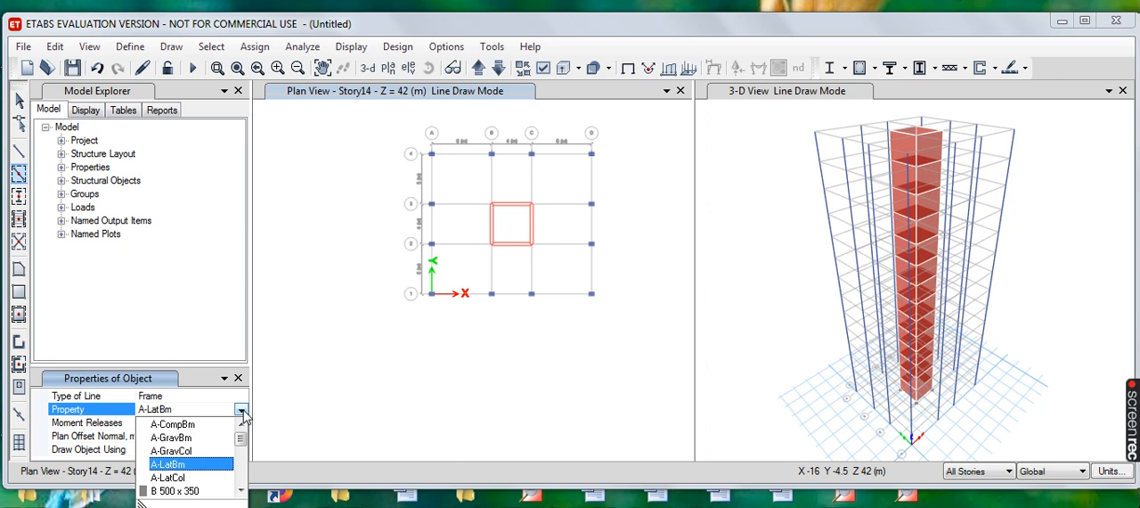
scroll(193, 443, down, 1)
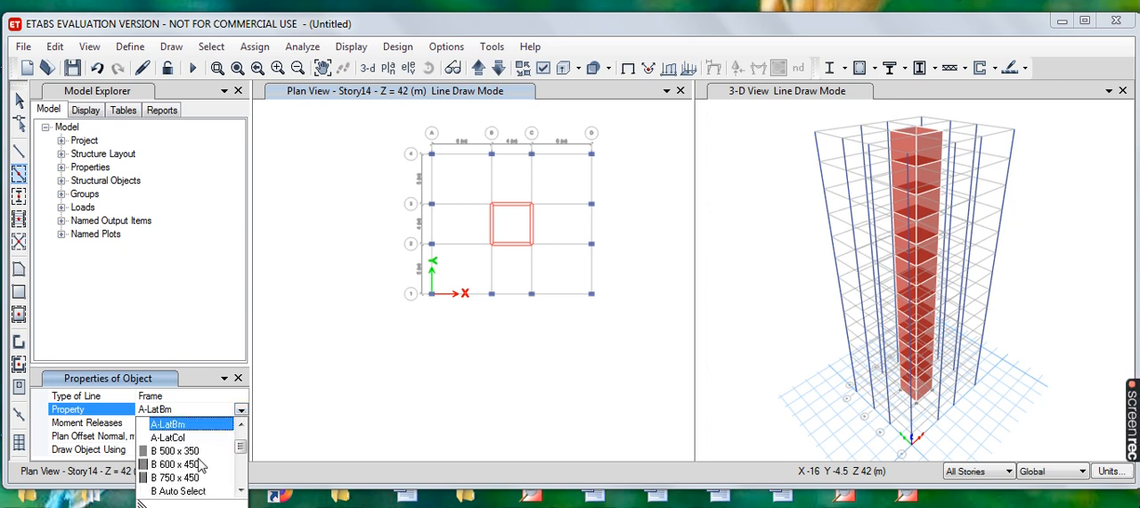
click(192, 492)
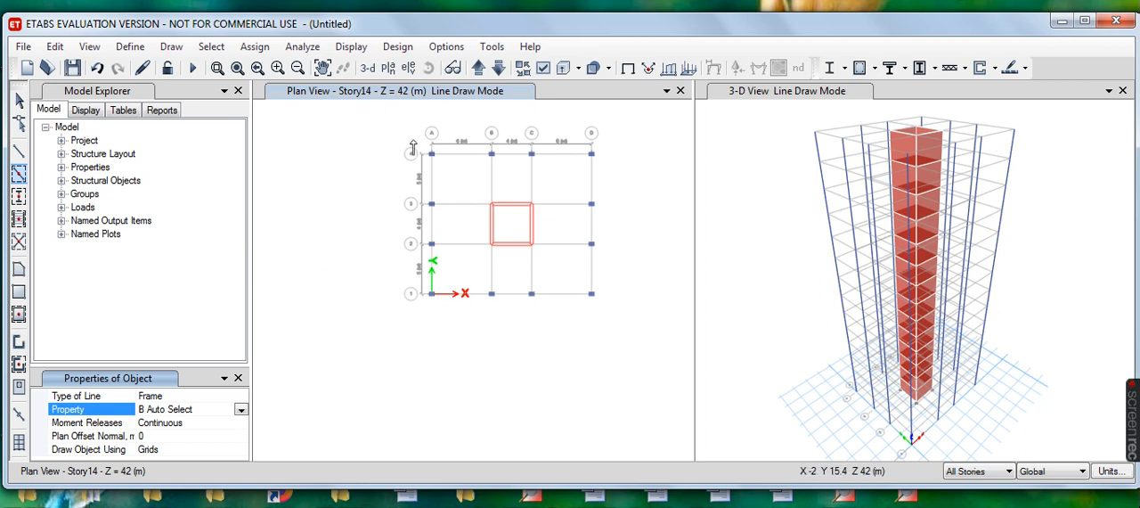
click(431, 153)
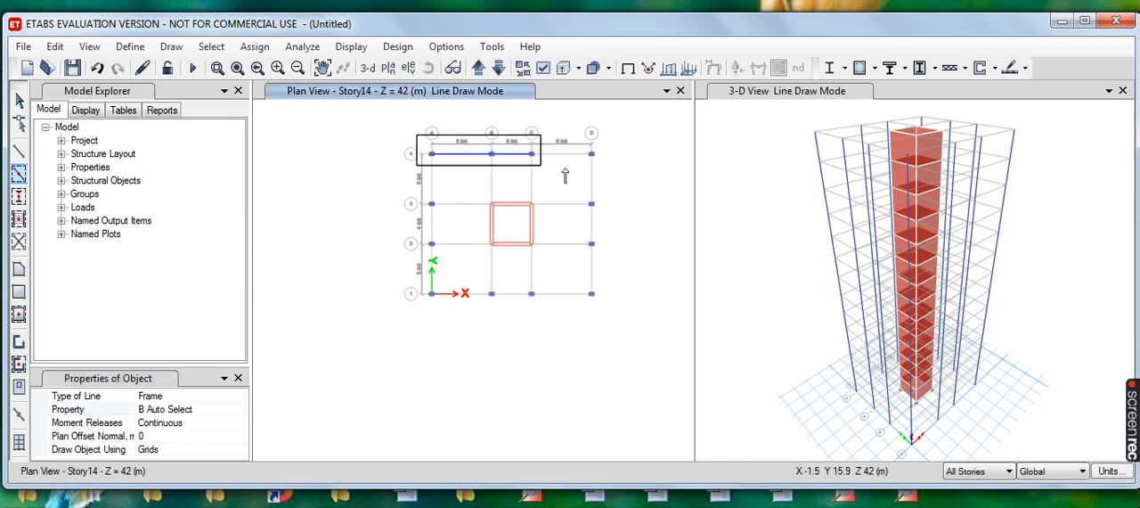
double_click(592, 153)
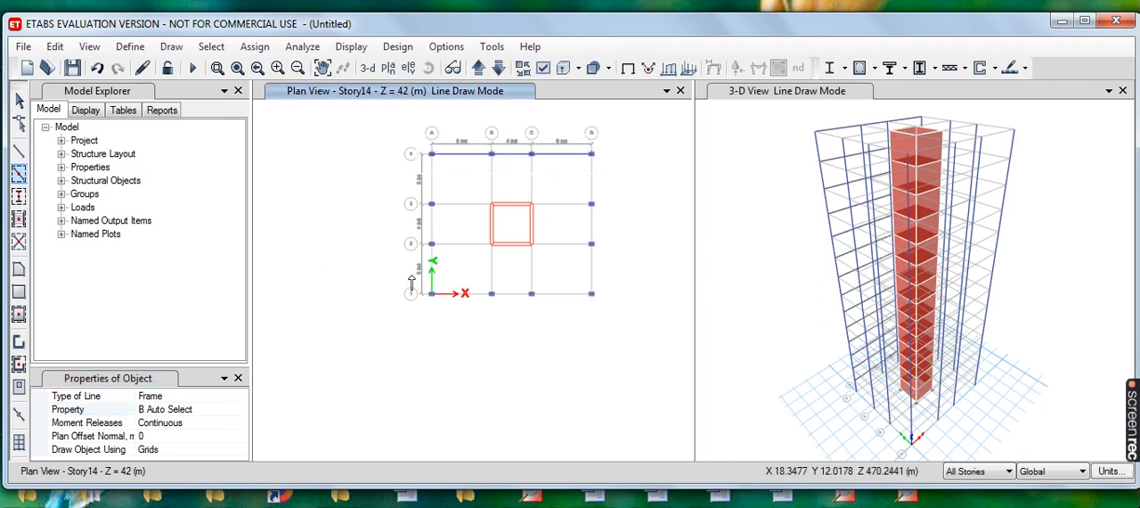
drag(407, 271, 622, 331)
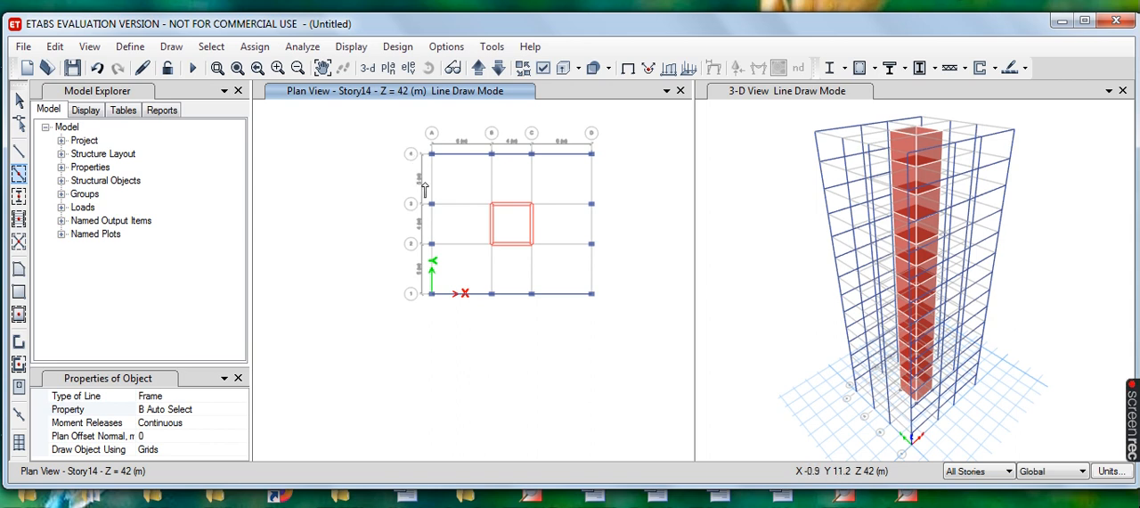
mouse_move(405, 132)
mouse_down()
mouse_move(474, 163)
mouse_move(468, 322)
mouse_up()
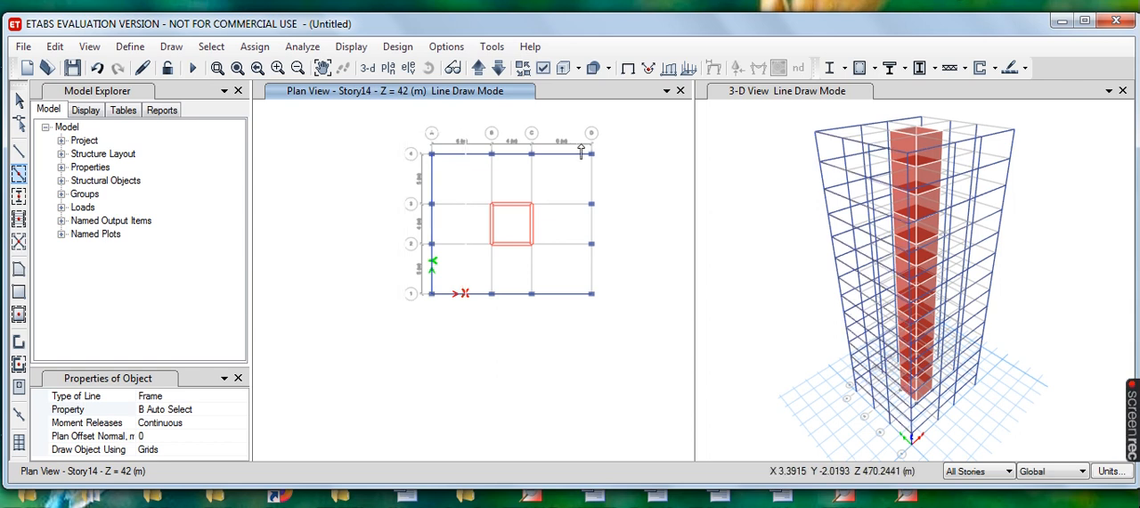
mouse_move(575, 133)
mouse_down()
mouse_move(602, 176)
mouse_move(621, 327)
mouse_up()
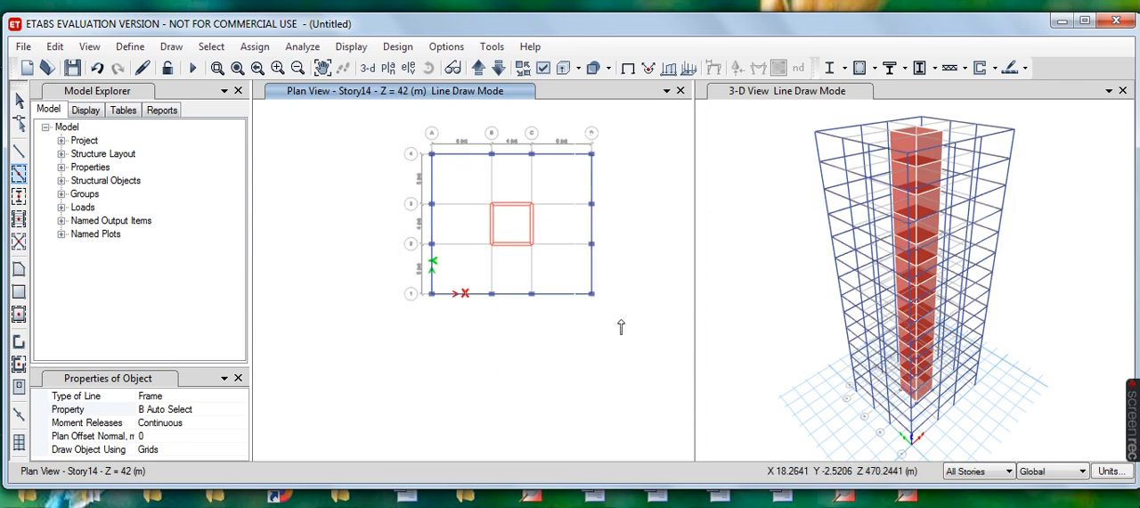
- Add the interior beams on grid lines B, C, 2 and 3, connecting the perimeter to the shear wall core
mouse_move(482, 134)
mouse_down()
mouse_move(549, 191)
mouse_move(560, 223)
mouse_move(553, 151)
mouse_move(511, 160)
mouse_move(506, 224)
mouse_up()
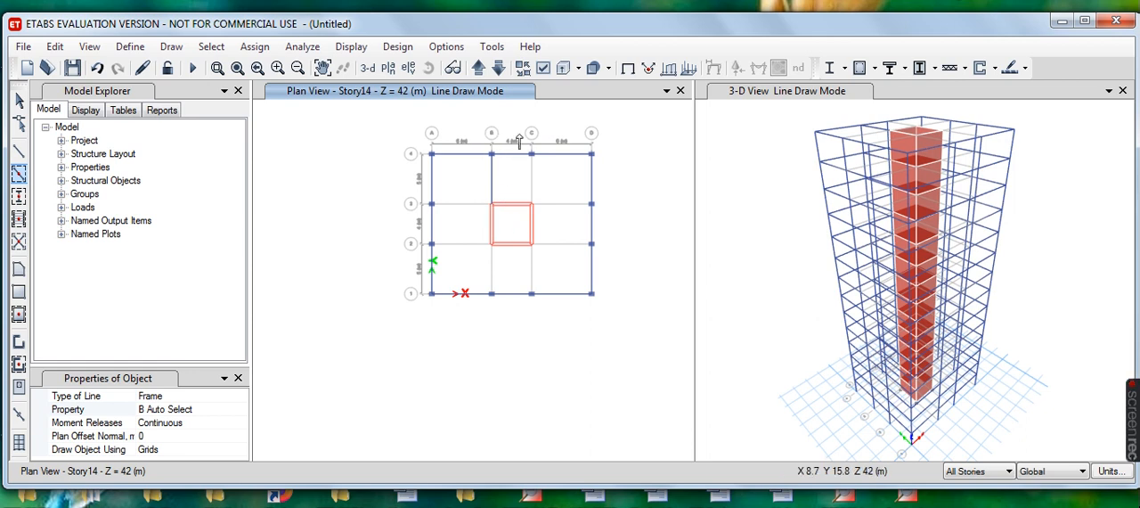
mouse_move(518, 129)
mouse_down()
mouse_move(538, 159)
mouse_move(543, 226)
mouse_up()
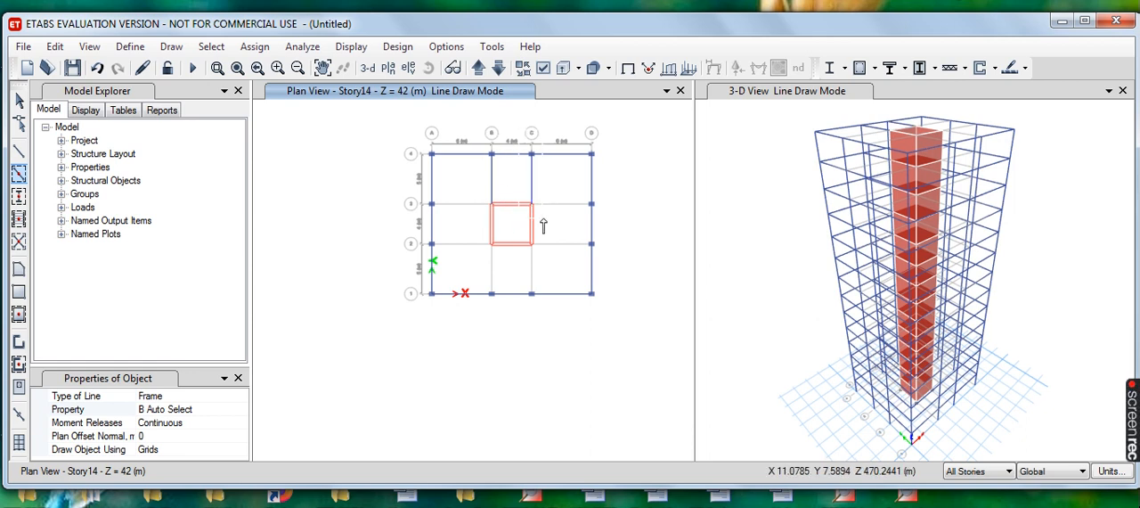
mouse_move(523, 189)
mouse_down()
mouse_move(599, 225)
mouse_move(618, 267)
mouse_move(600, 216)
mouse_move(602, 228)
mouse_up()
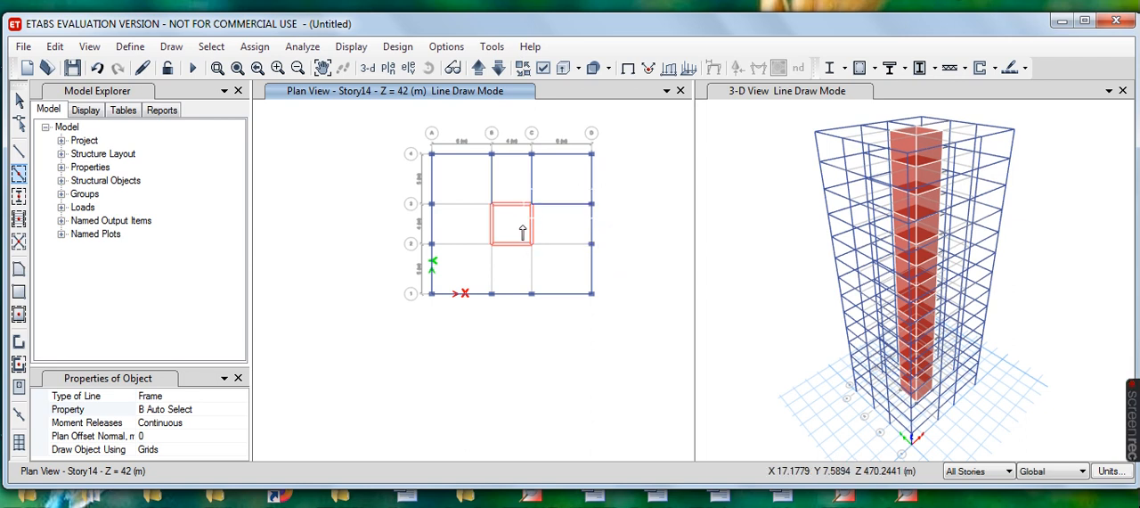
mouse_move(524, 225)
mouse_down()
mouse_move(595, 245)
mouse_move(614, 264)
mouse_up()
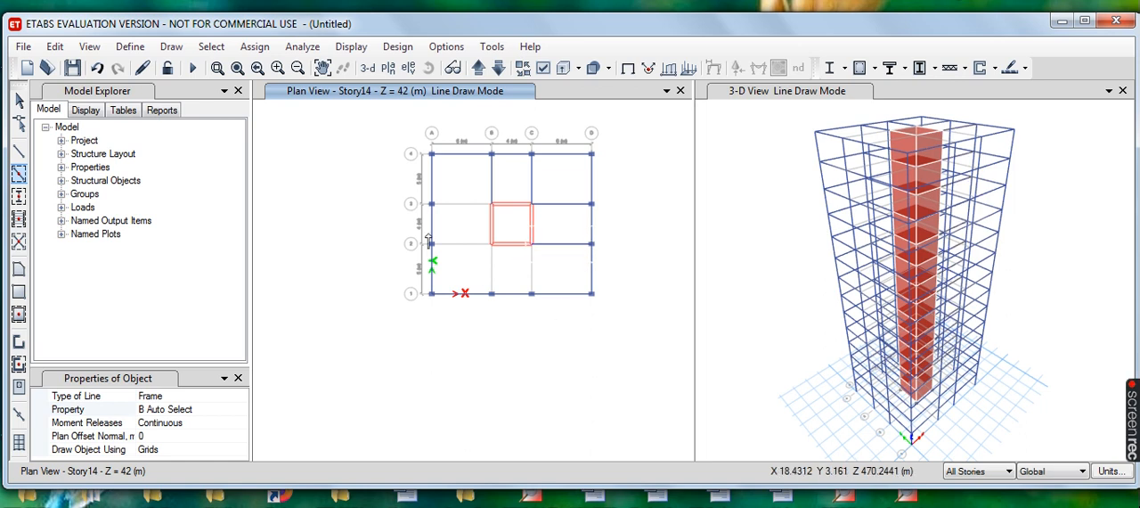
drag(413, 189, 507, 224)
mouse_move(410, 220)
mouse_down()
mouse_move(520, 250)
mouse_move(518, 259)
mouse_up()
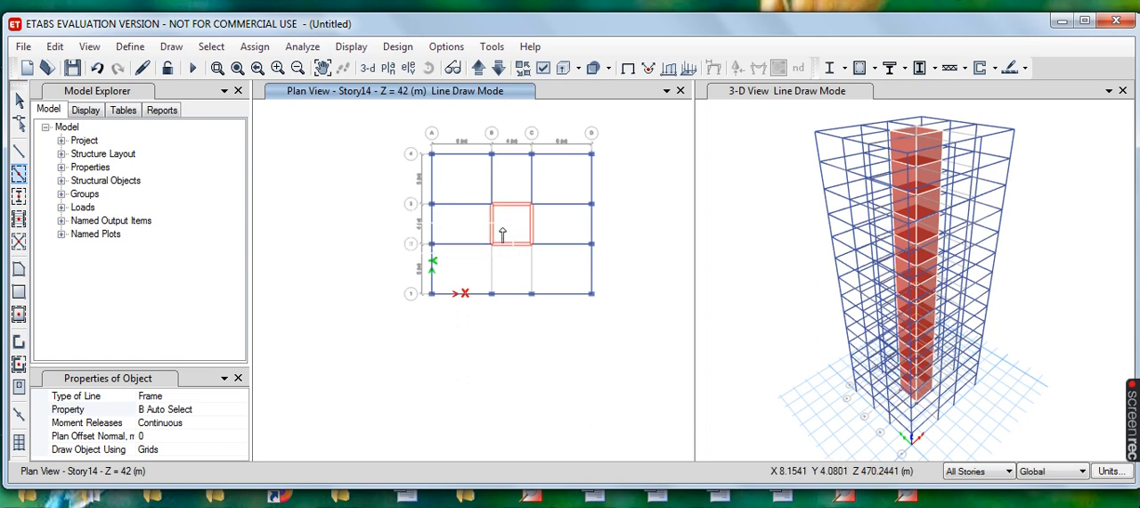
drag(474, 226, 517, 305)
drag(515, 230, 551, 317)
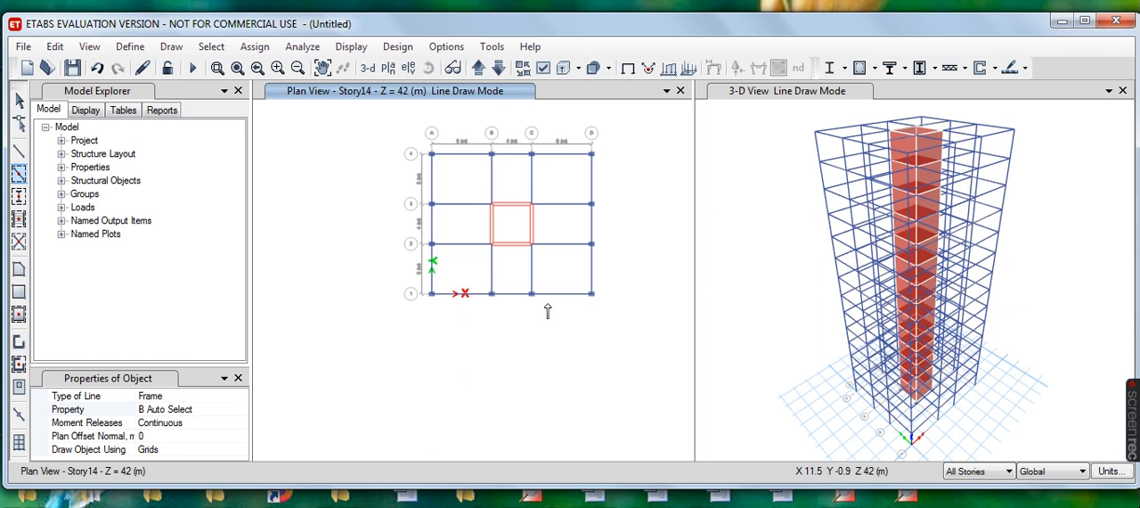
- Quick draw floors with the Slab150 property in every bay except the central shear wall bay
click(172, 49)
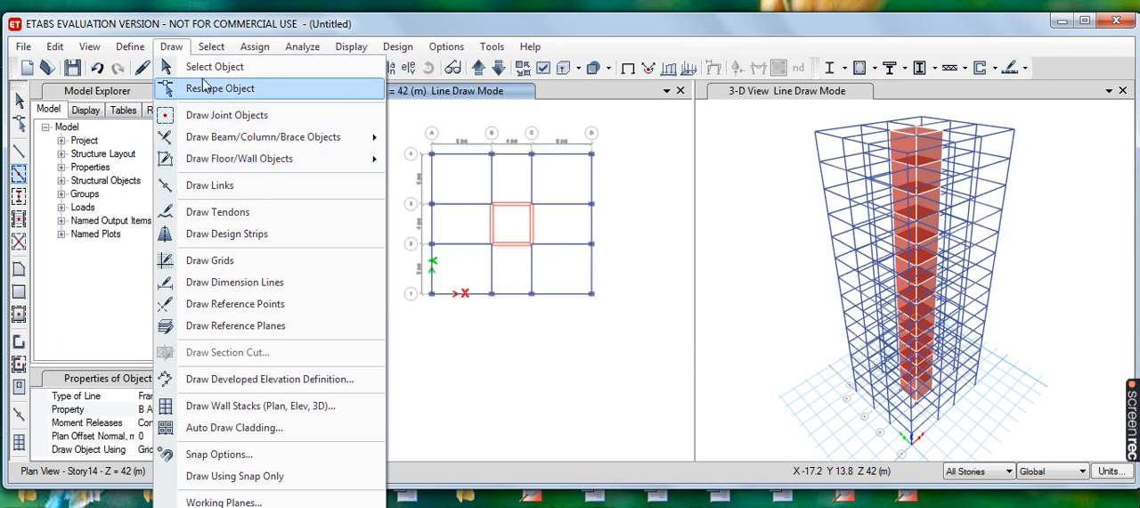
mouse_move(227, 166)
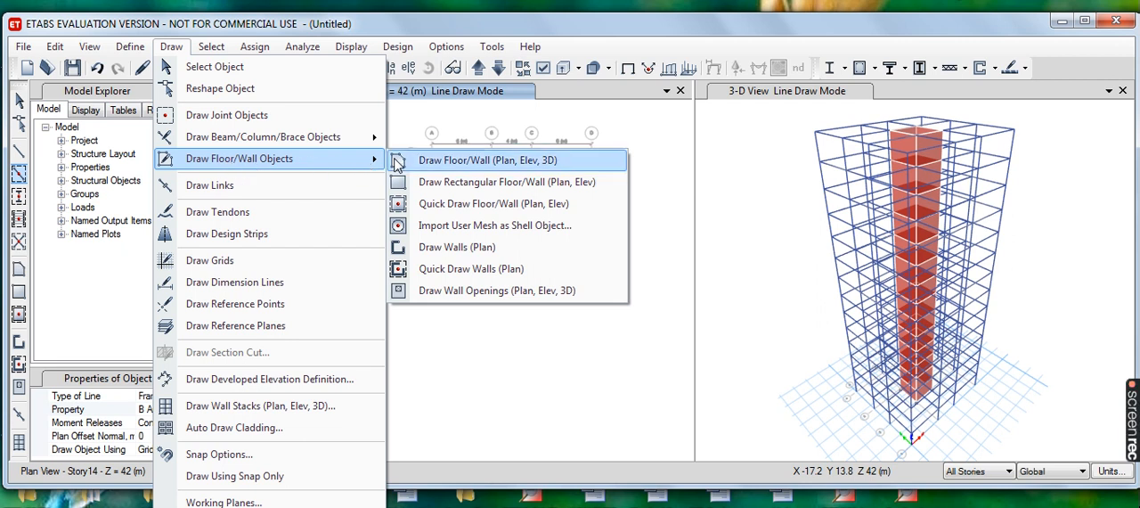
click(494, 203)
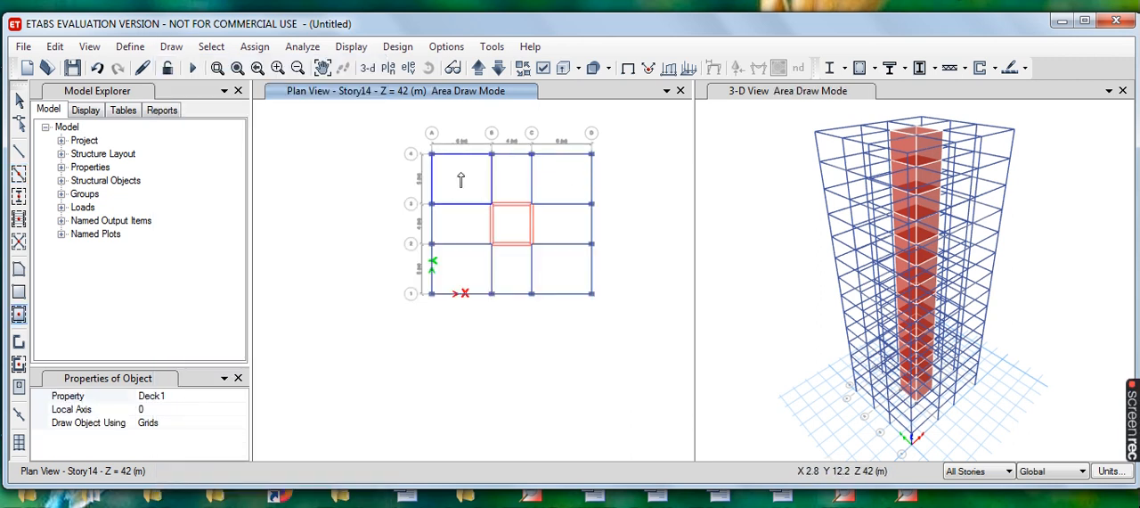
click(77, 401)
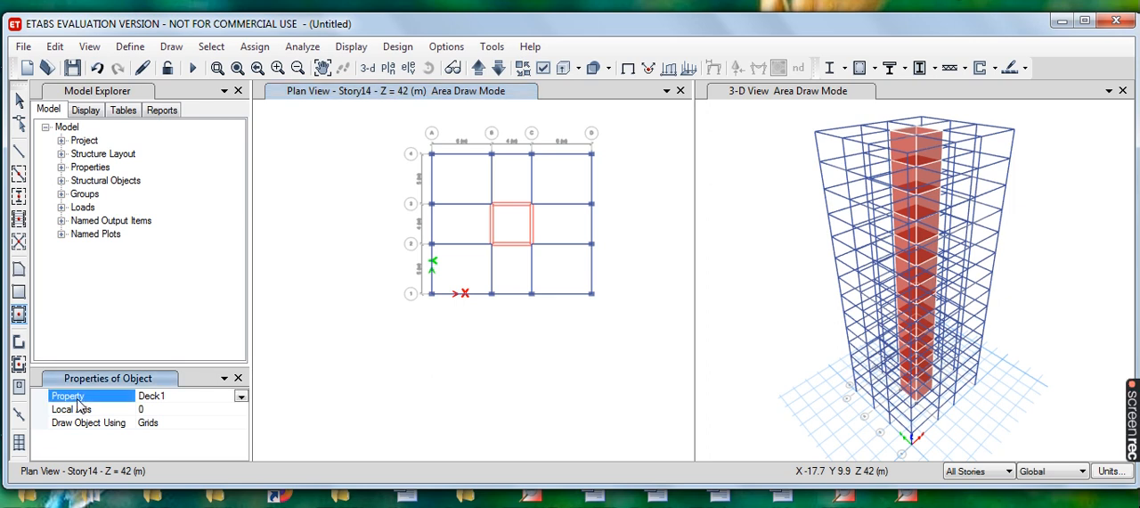
click(239, 398)
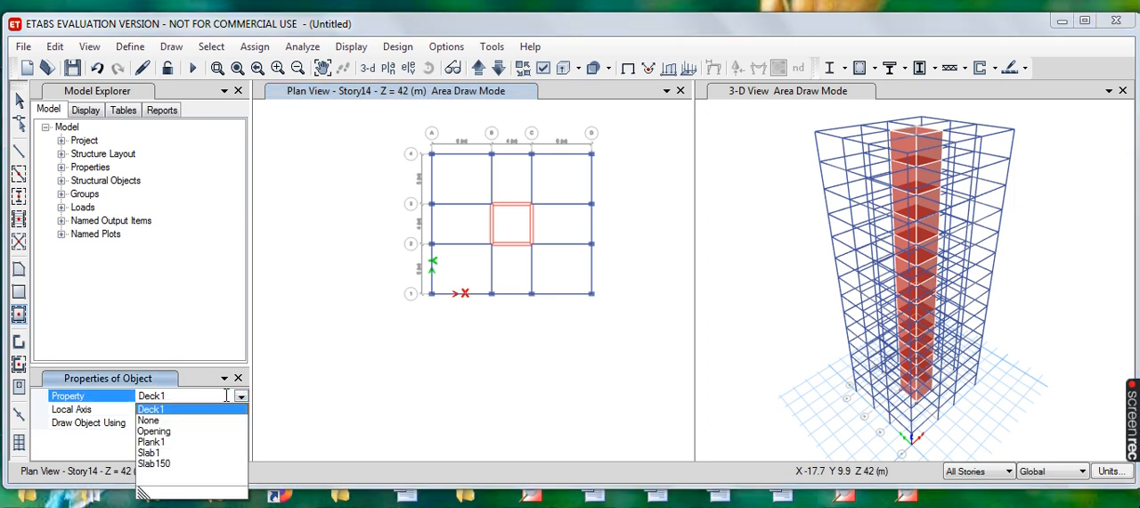
click(162, 464)
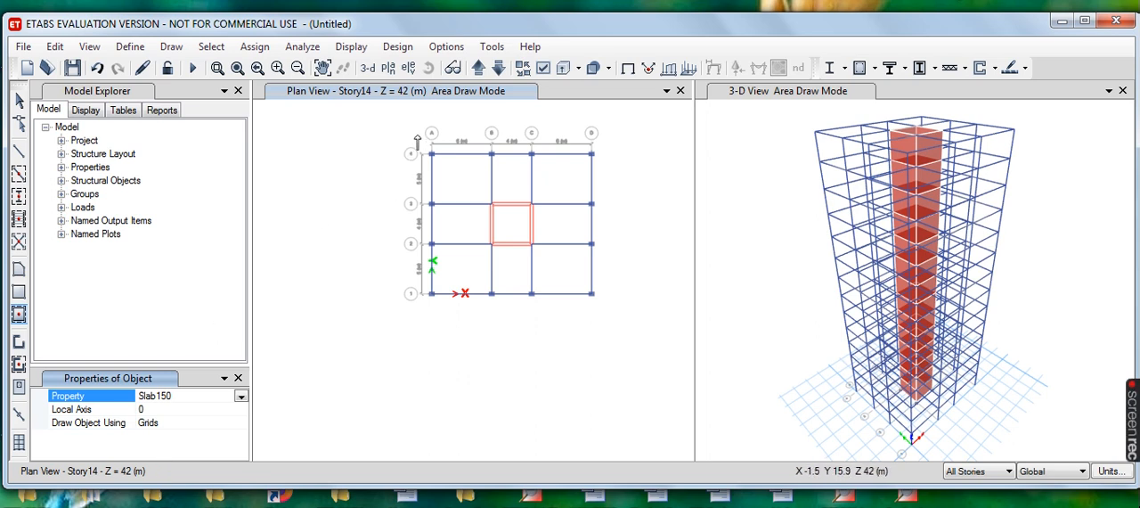
mouse_move(413, 137)
mouse_down()
mouse_move(563, 220)
mouse_move(614, 226)
mouse_up()
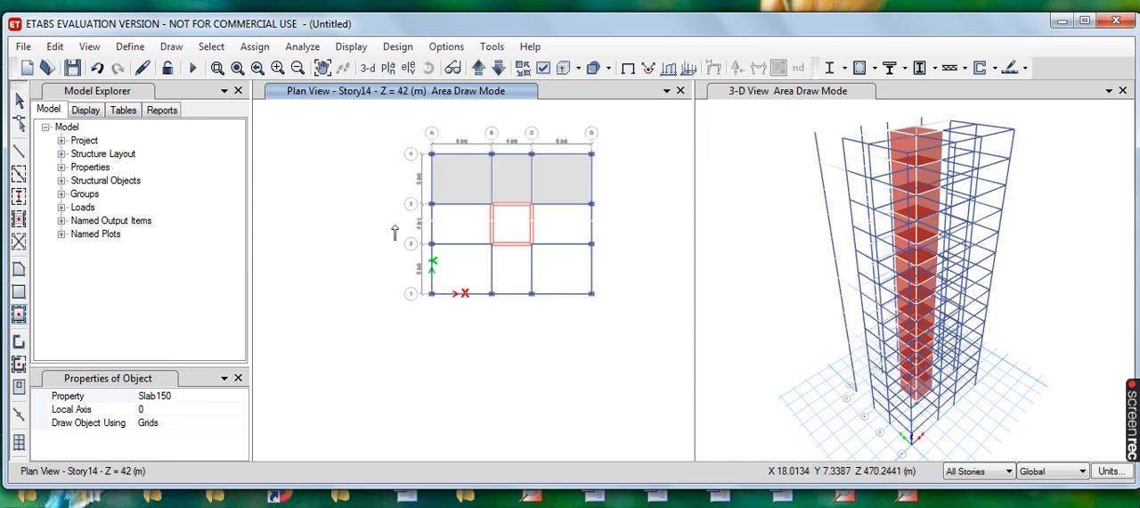
mouse_move(546, 243)
mouse_down()
mouse_move(597, 245)
mouse_move(613, 318)
mouse_up()
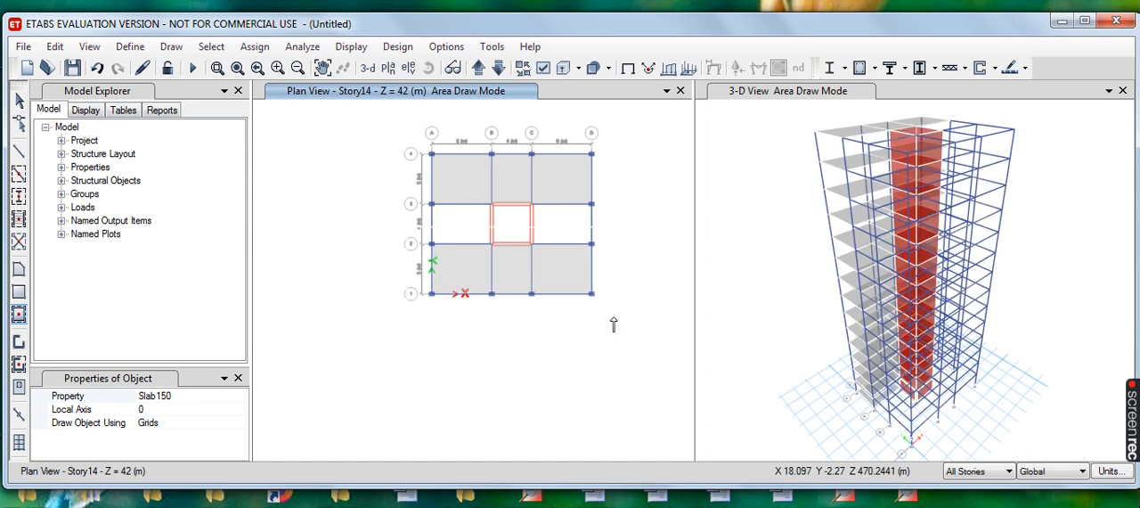
click(464, 228)
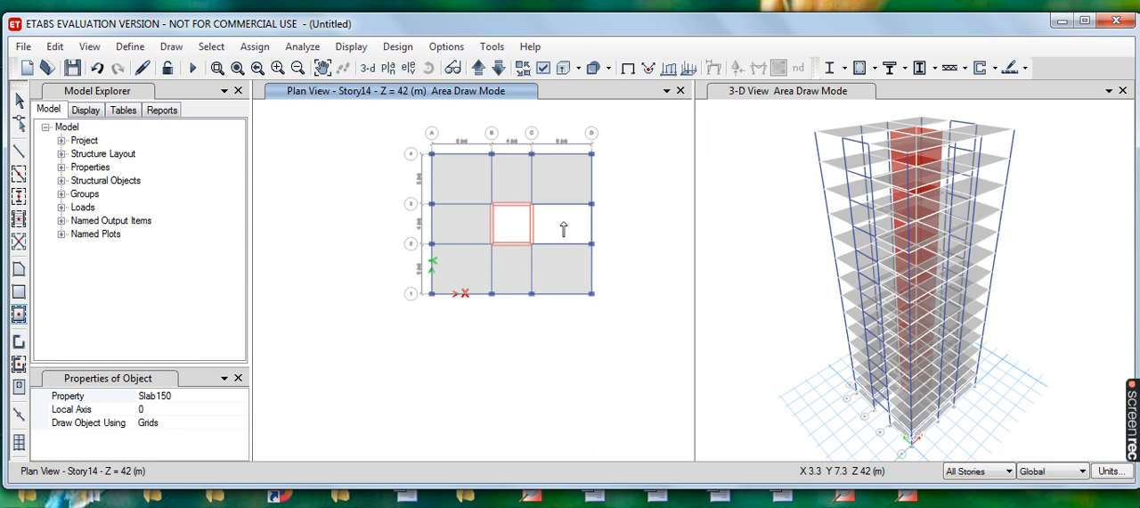
click(563, 228)
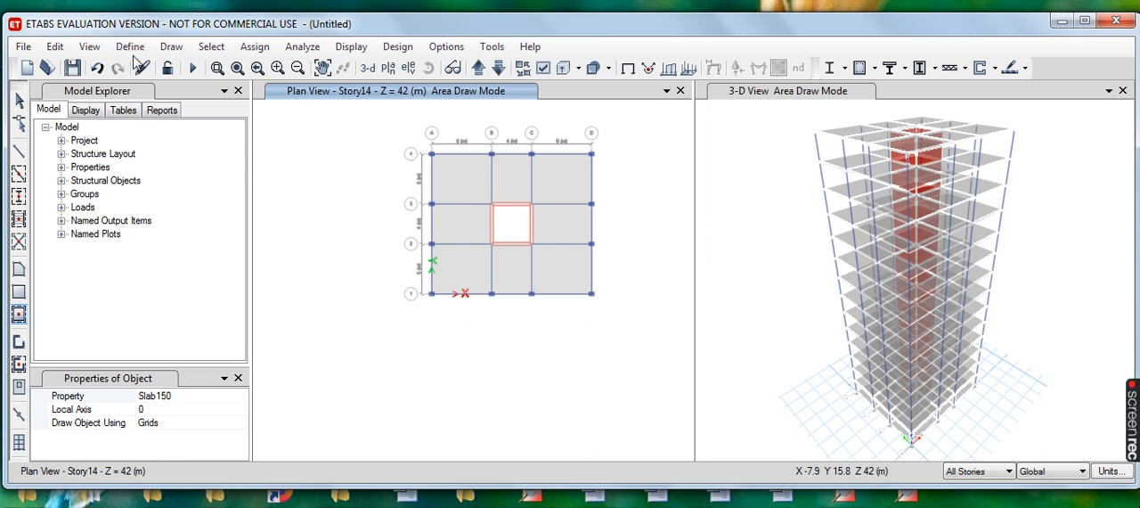
- Start quick drawing walls in plan and choose Brick Wall as the wall property
click(174, 50)
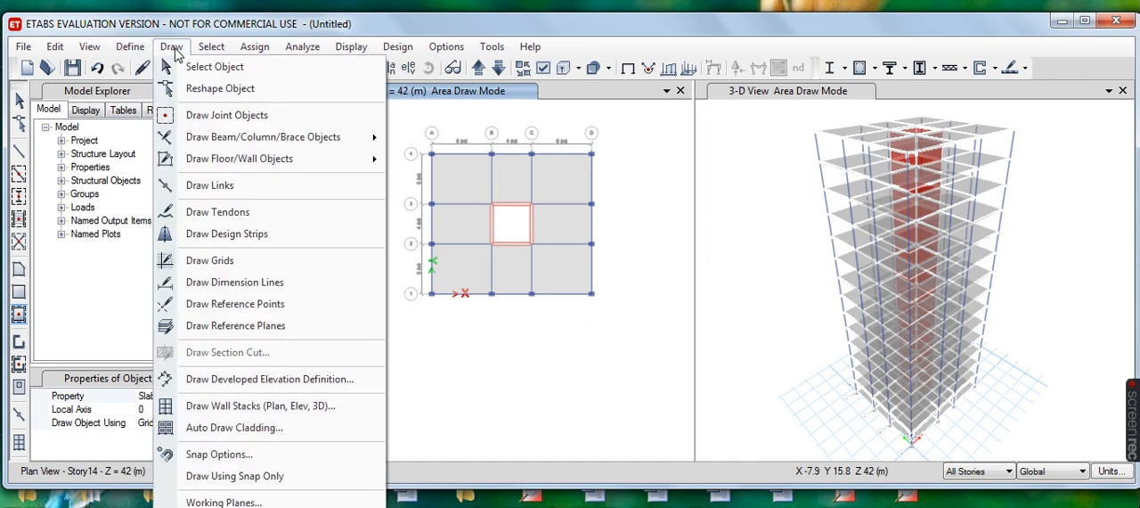
mouse_move(265, 163)
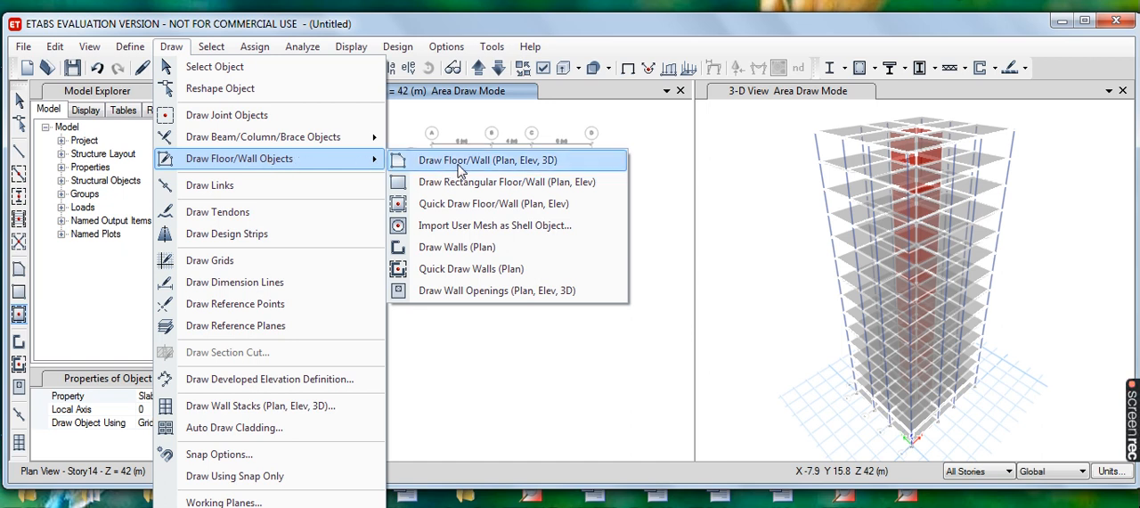
click(513, 270)
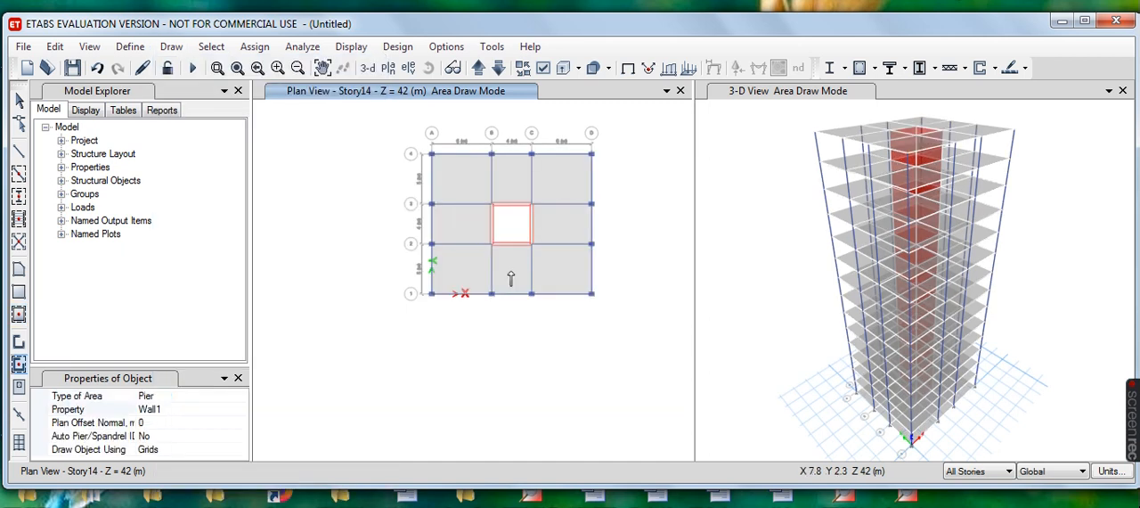
click(75, 410)
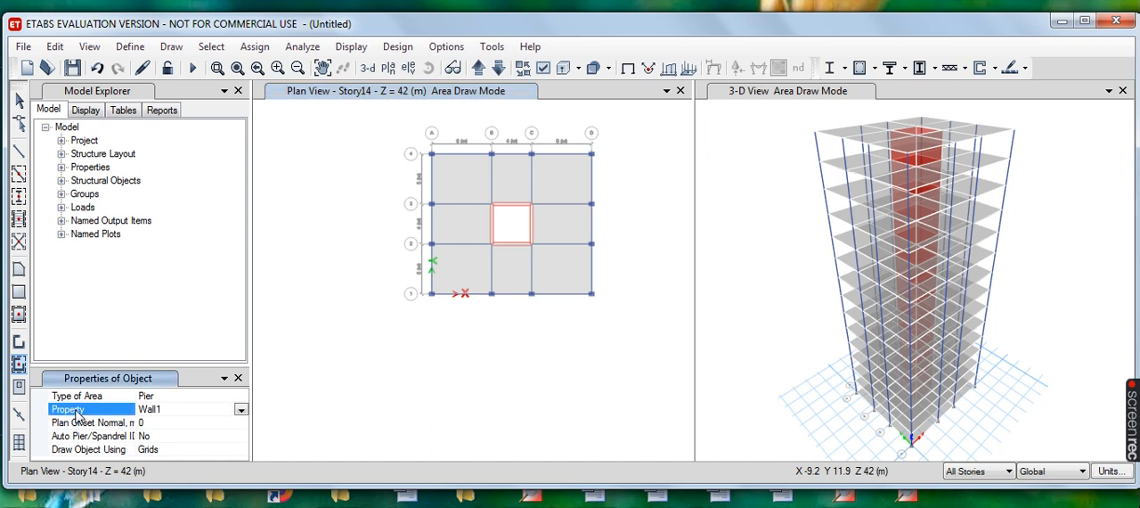
click(241, 410)
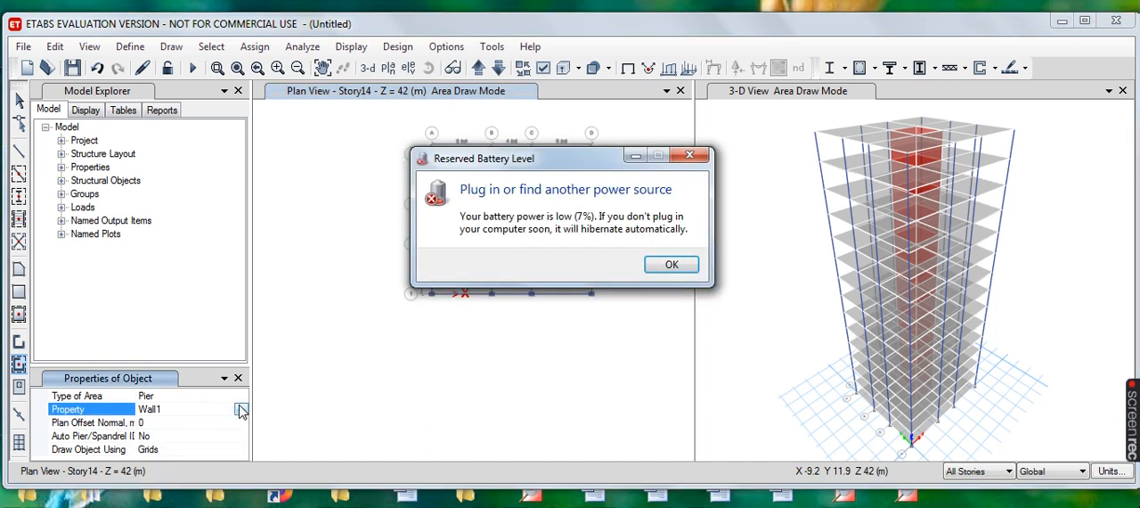
click(671, 265)
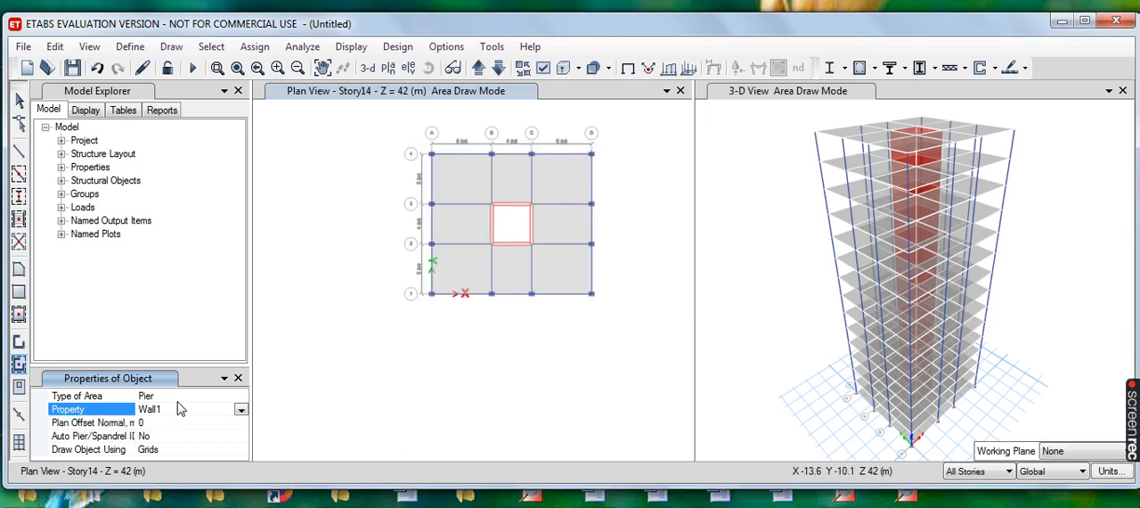
click(241, 411)
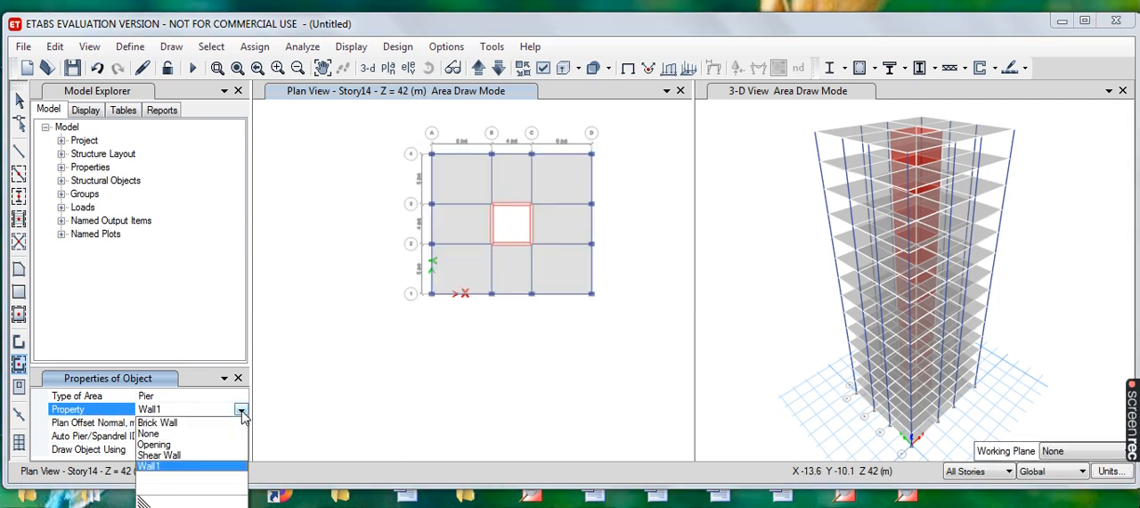
click(166, 422)
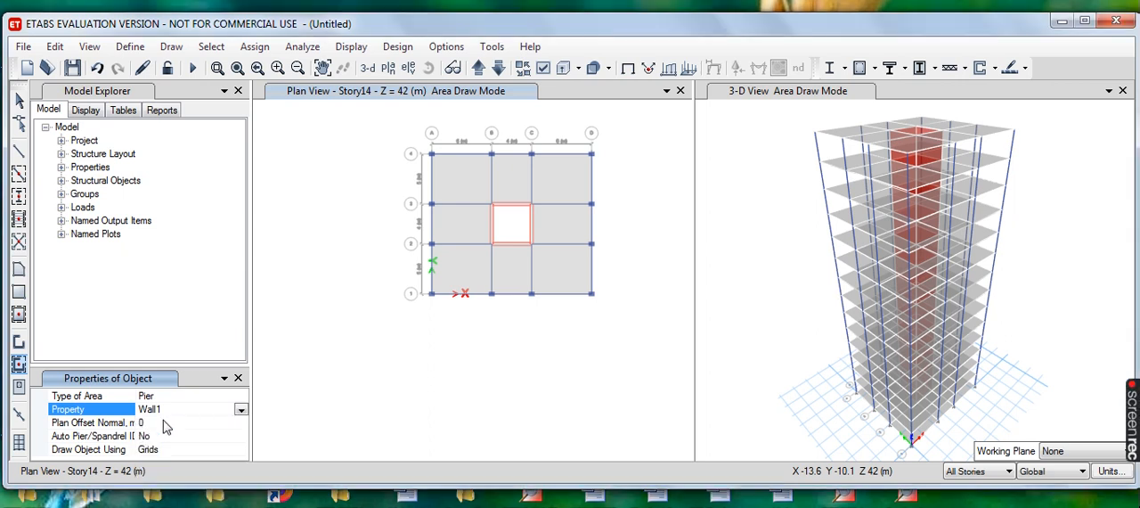
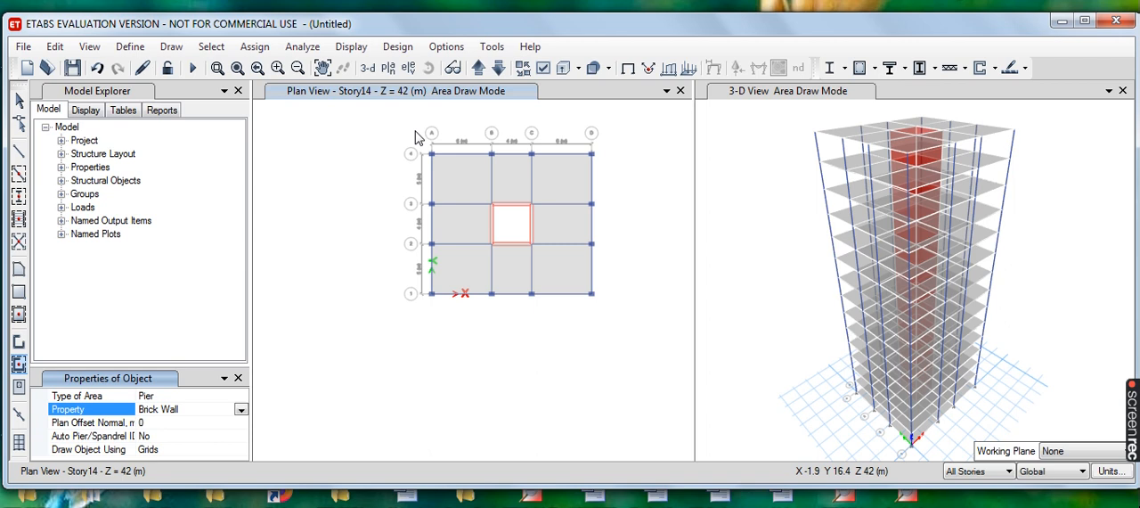
- Quick draw brick walls on all stories along the perimeter grid lines 4, A, D and 1
mouse_move(418, 140)
mouse_down()
mouse_move(470, 163)
mouse_move(606, 177)
mouse_up()
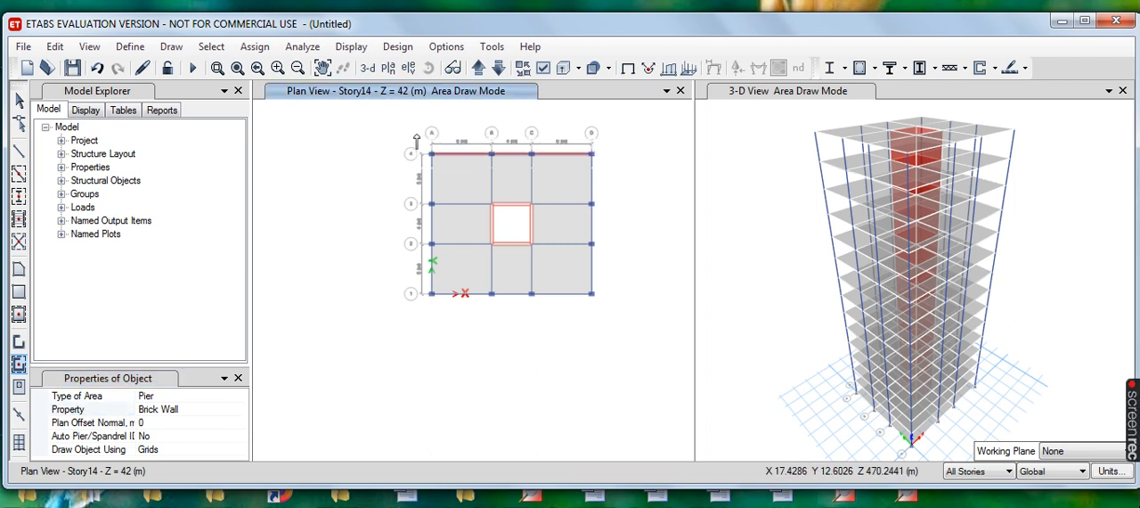
drag(415, 133, 447, 318)
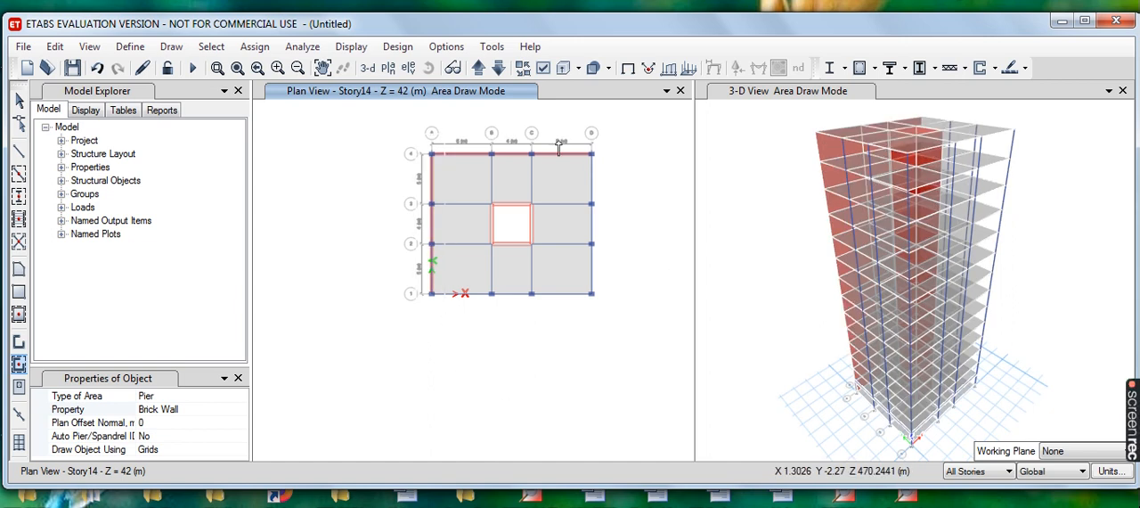
drag(580, 140, 609, 336)
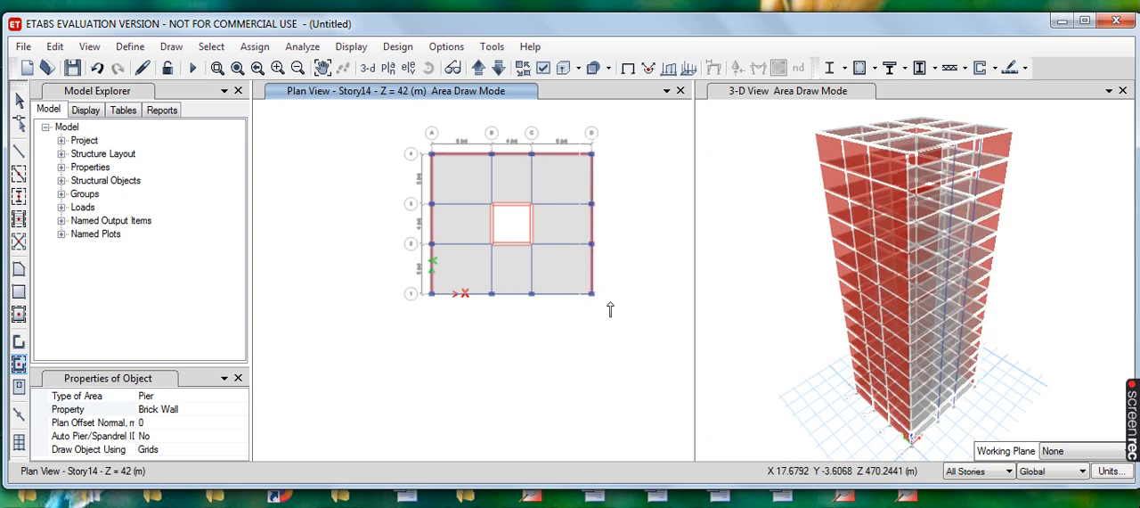
drag(410, 279, 610, 303)
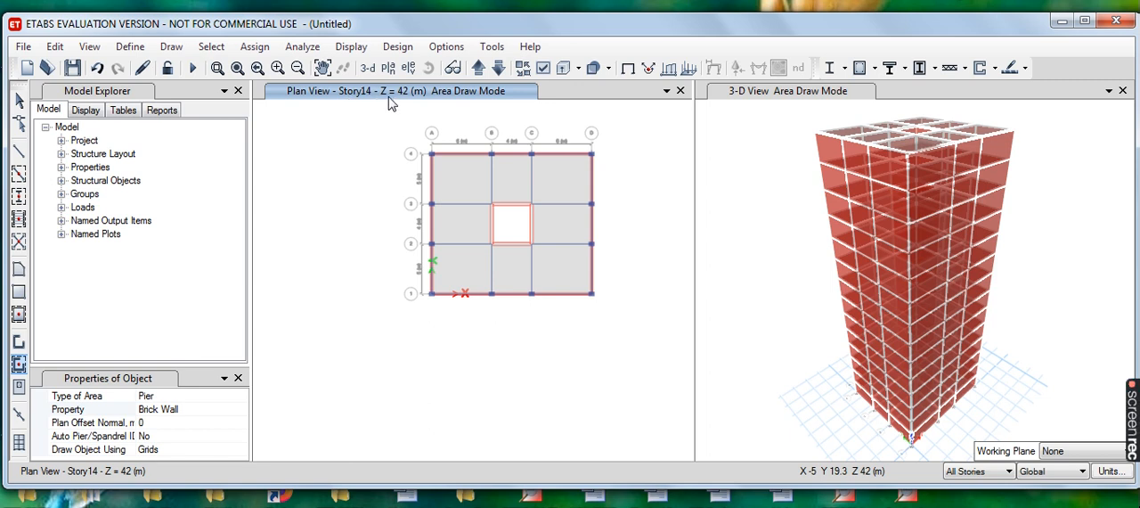
- Show the base level plan at Z = 0, limit edits to One Story and return to object selection
click(481, 72)
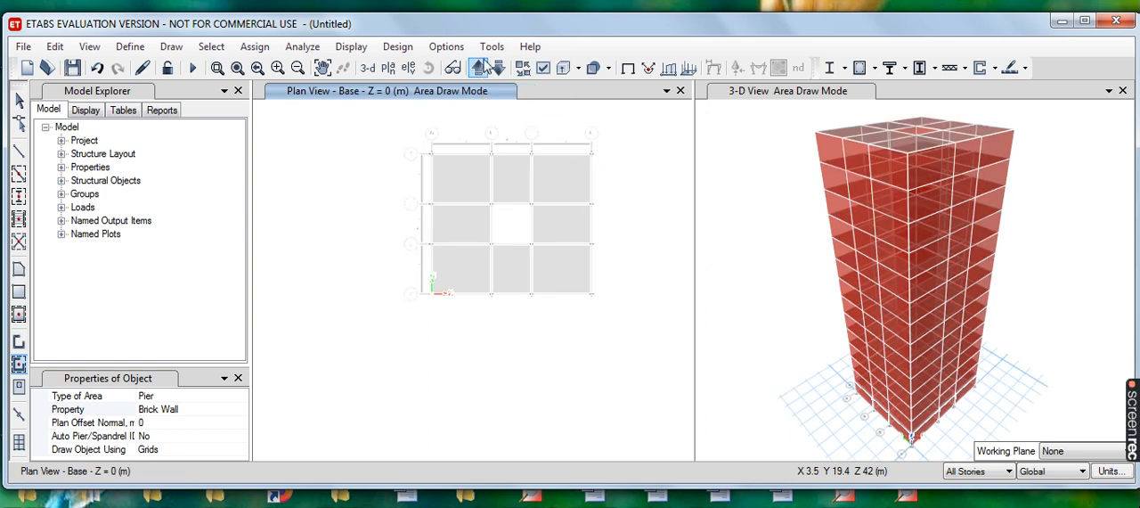
click(496, 68)
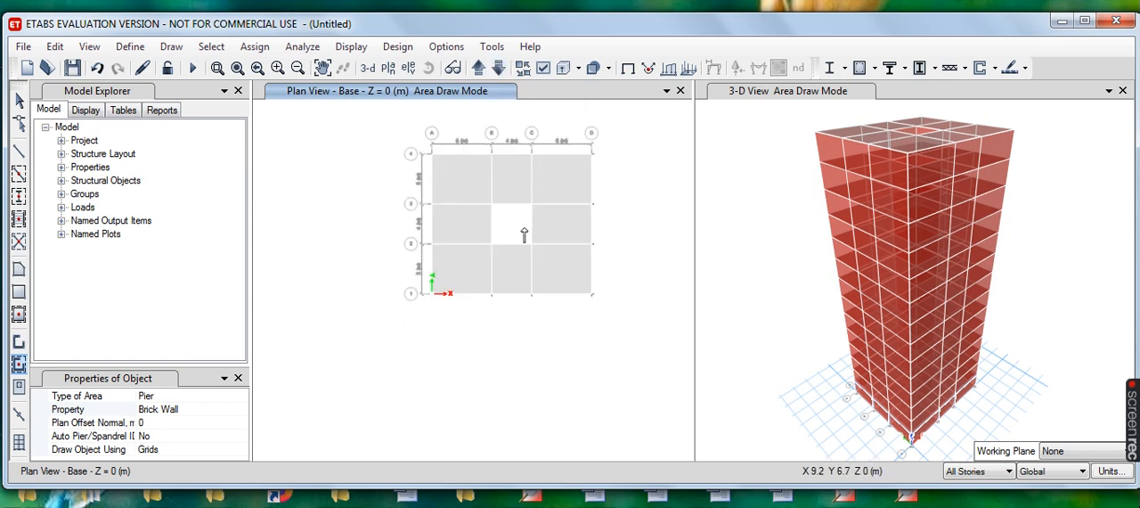
click(1009, 475)
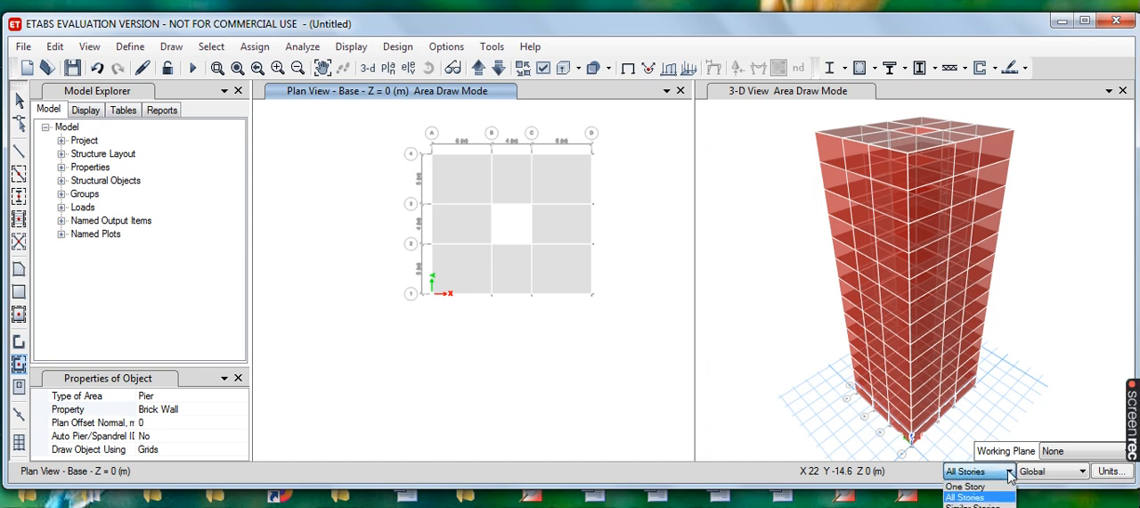
click(980, 487)
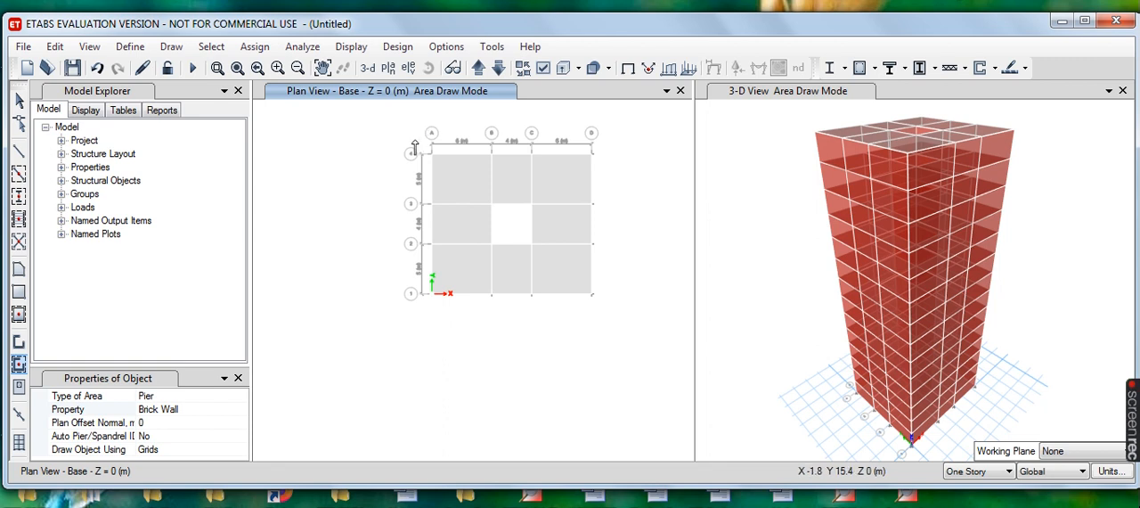
drag(443, 177, 609, 312)
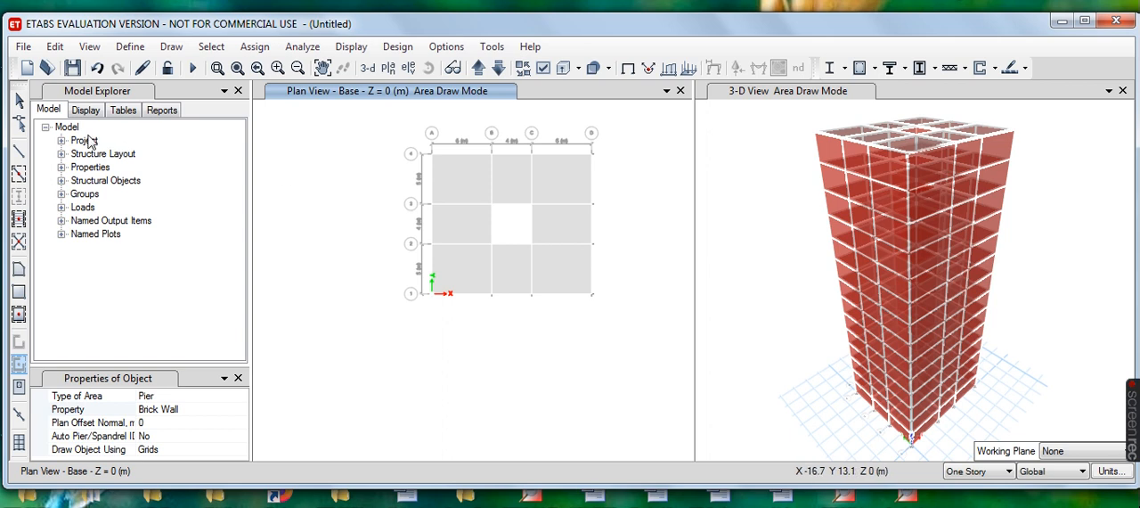
click(19, 100)
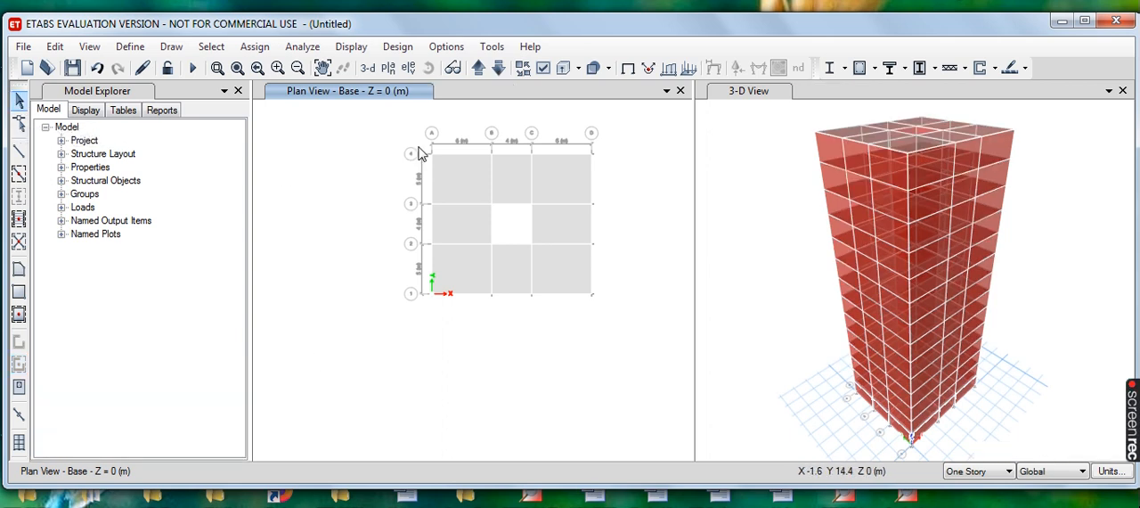
- Delete the eight floor slabs around the central bay at the base level
drag(424, 145, 605, 314)
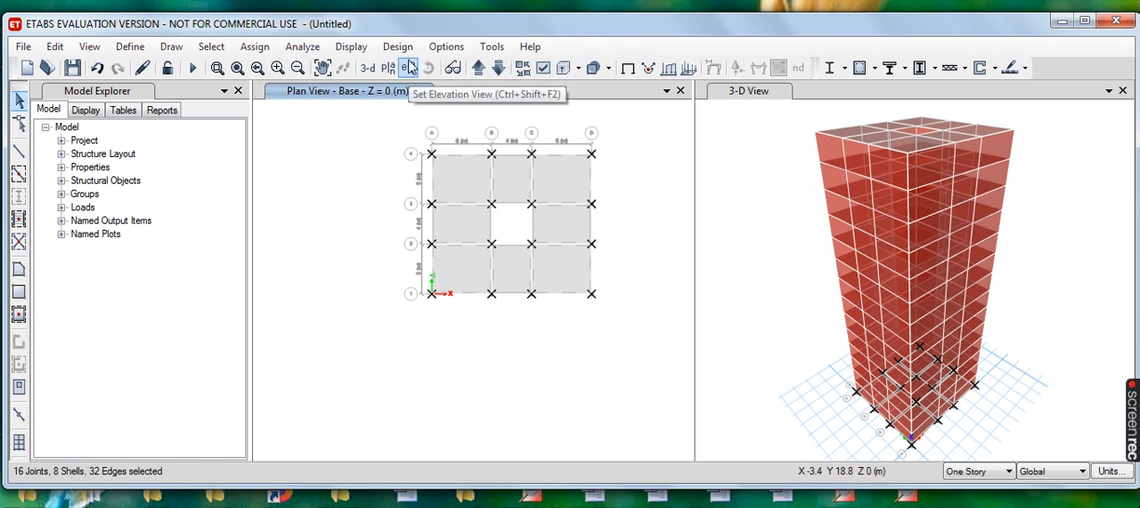
click(96, 67)
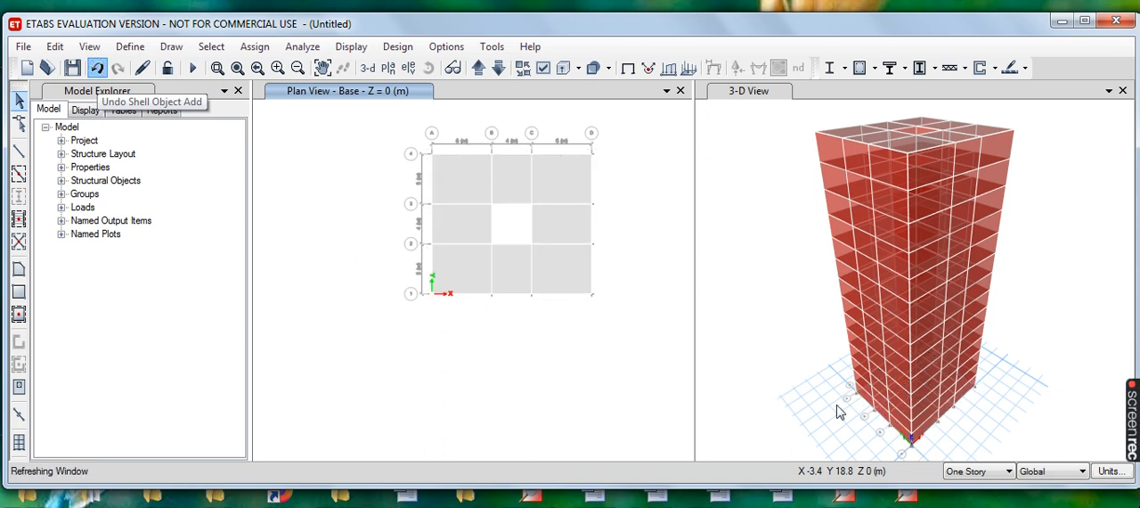
click(461, 187)
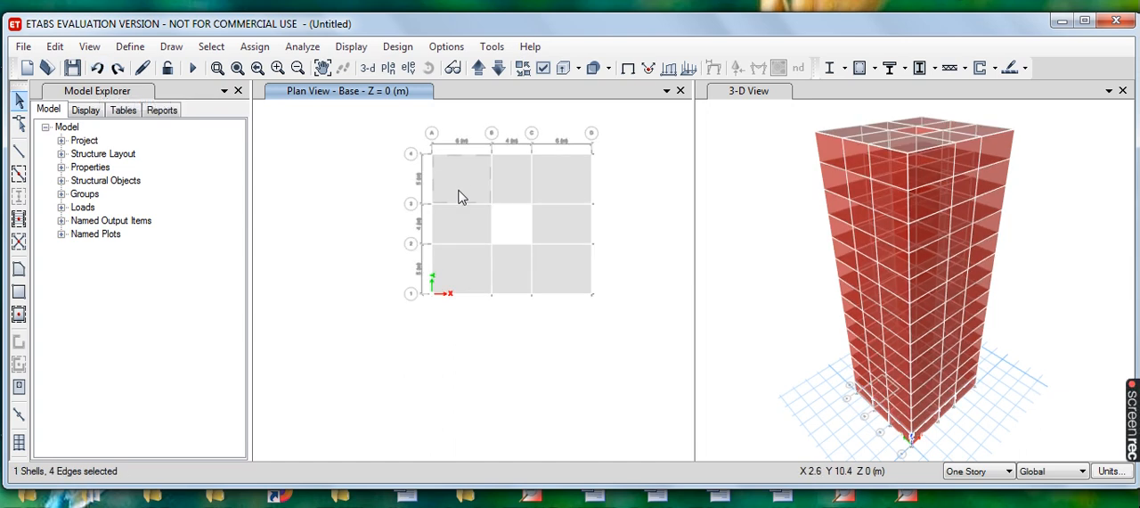
click(511, 178)
click(553, 178)
click(564, 230)
click(554, 273)
click(509, 266)
click(470, 271)
click(457, 219)
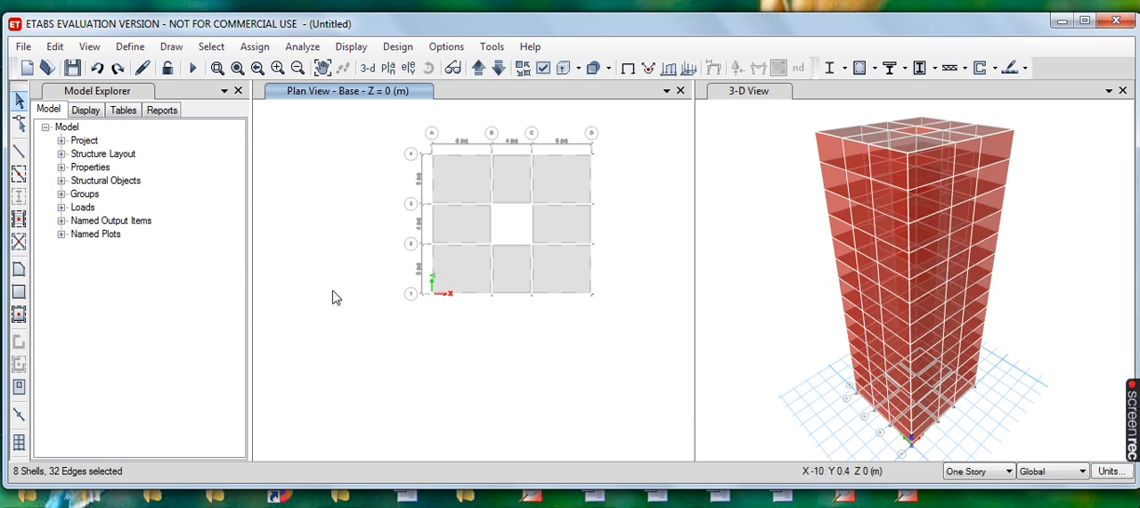
key(Delete)
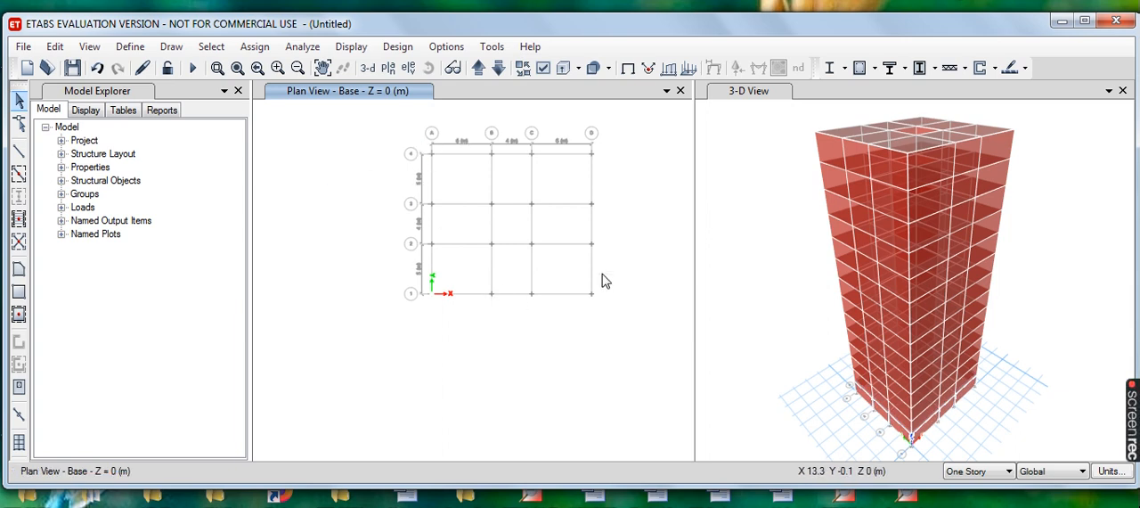
- Assign fixed restraints, locking all translations and rotations, to all joints at the base
drag(422, 141, 601, 338)
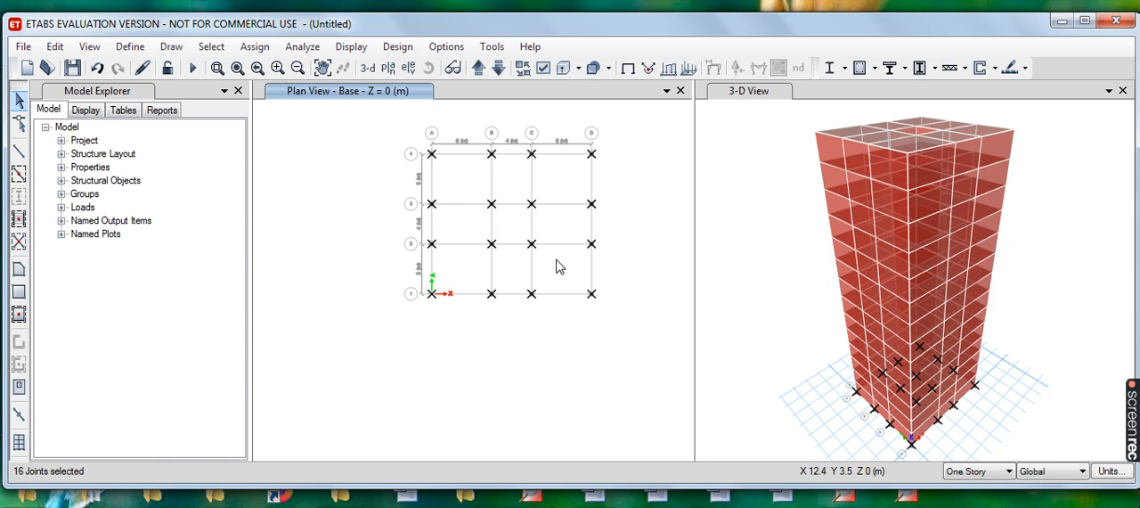
click(255, 47)
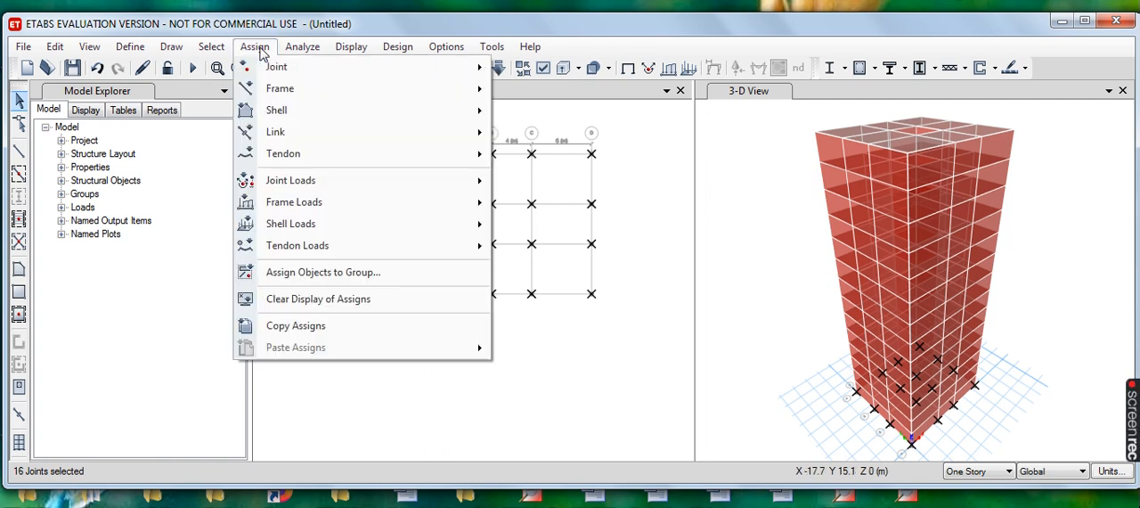
mouse_move(303, 69)
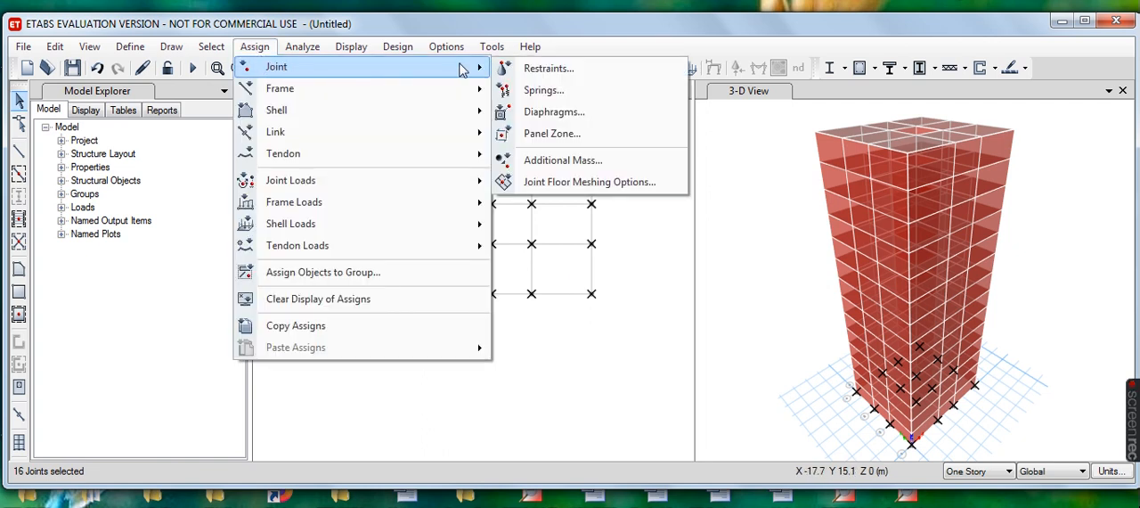
click(570, 71)
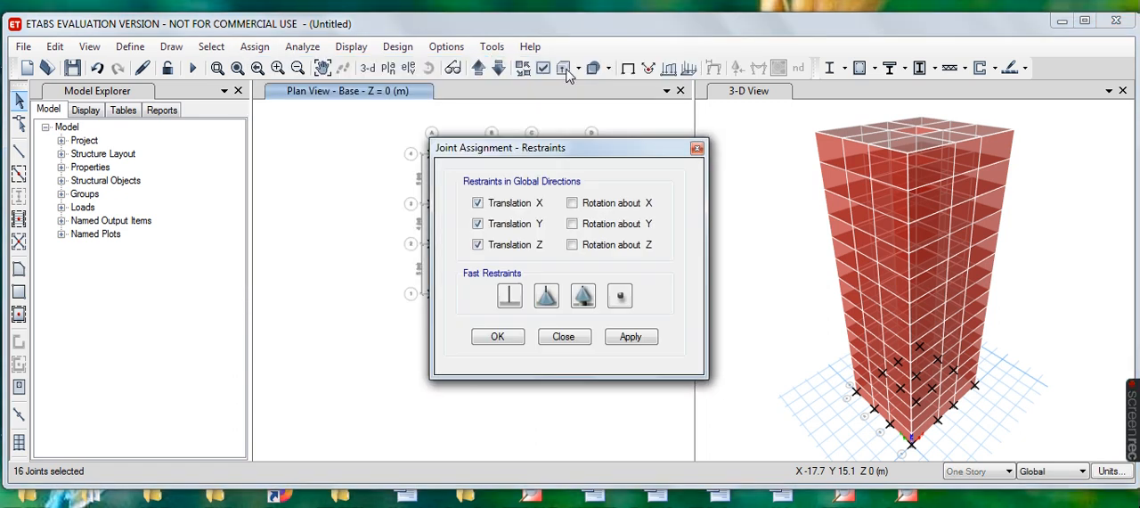
click(511, 297)
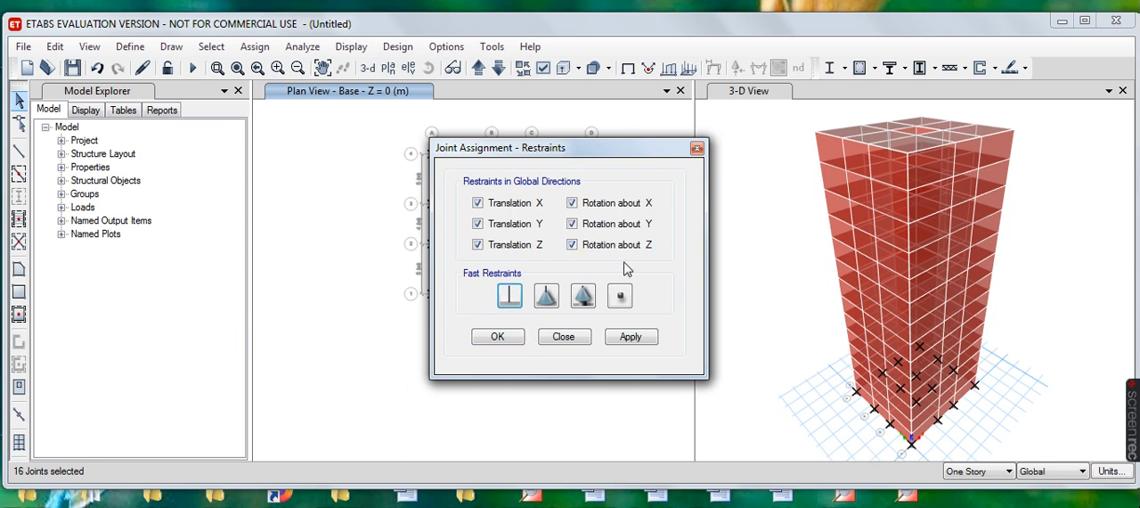
click(640, 342)
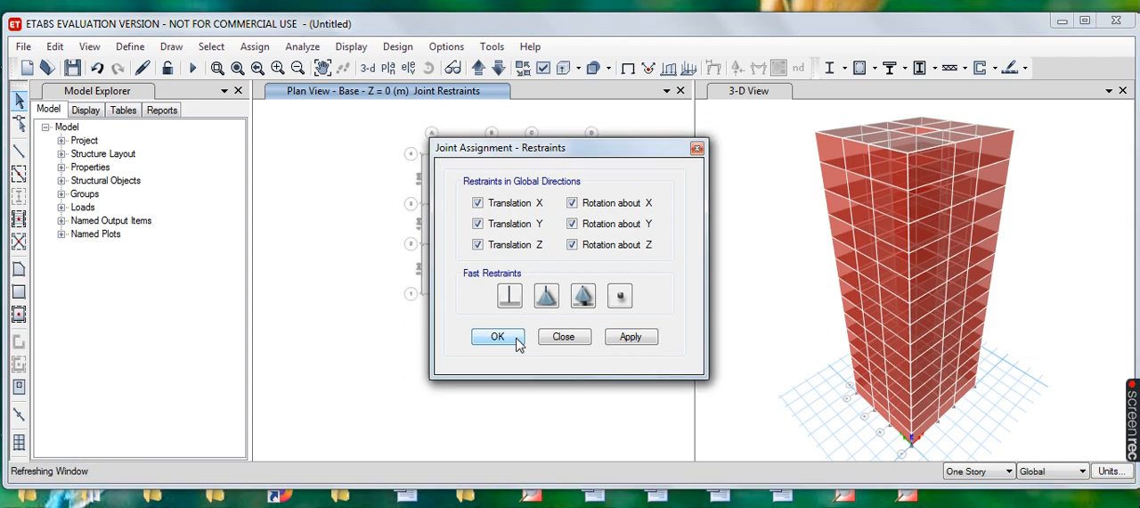
click(499, 338)
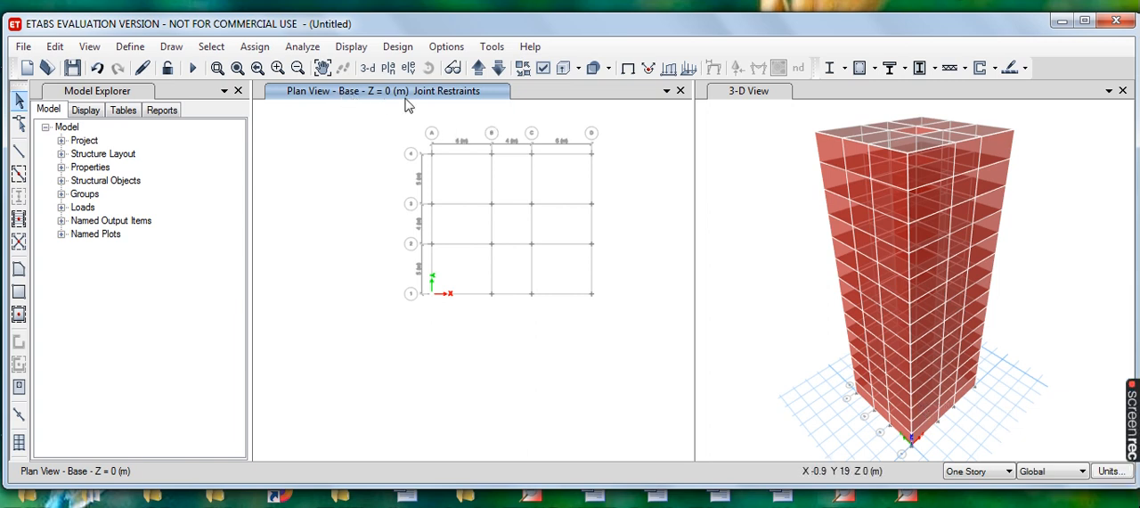
- In the Story1 plan, select the floor slabs of every bay around the core on All Stories
click(479, 69)
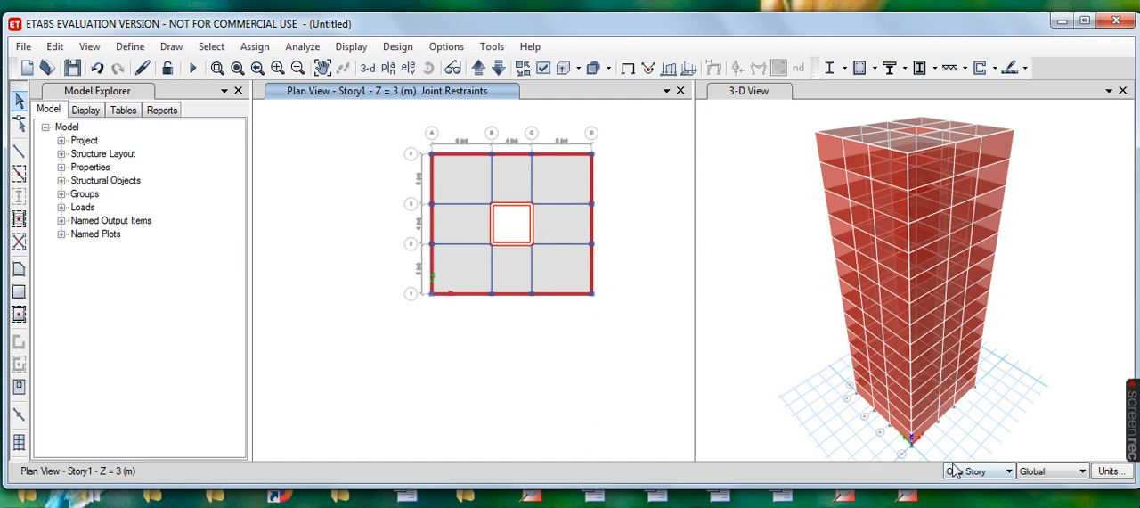
click(1009, 472)
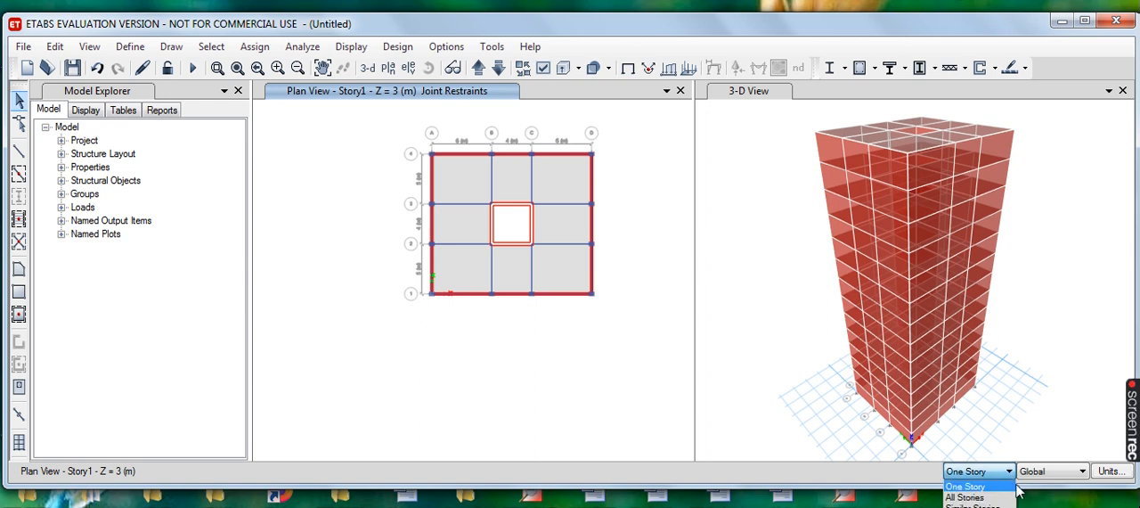
click(970, 497)
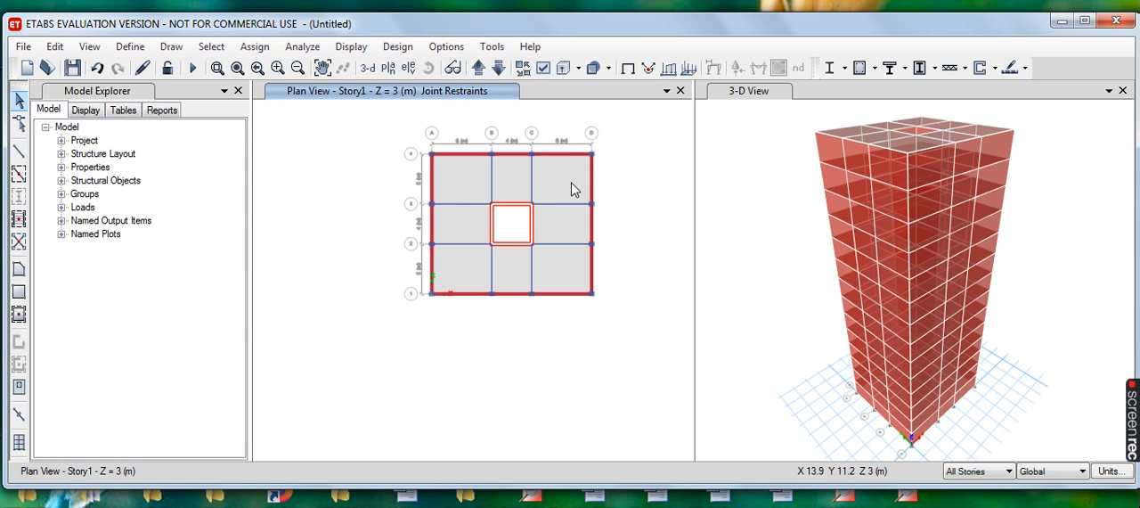
click(460, 182)
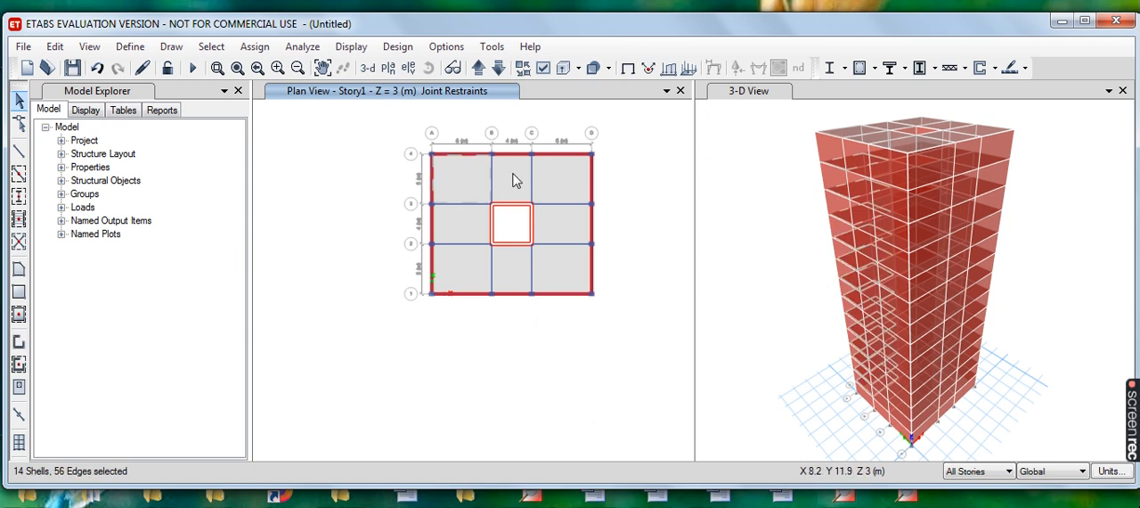
click(510, 179)
click(561, 174)
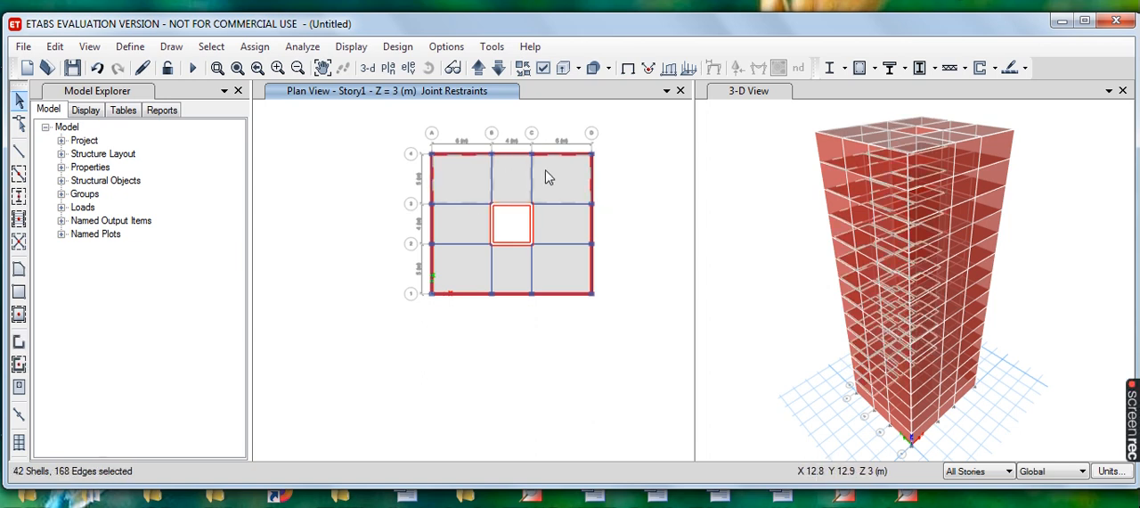
click(564, 229)
click(562, 270)
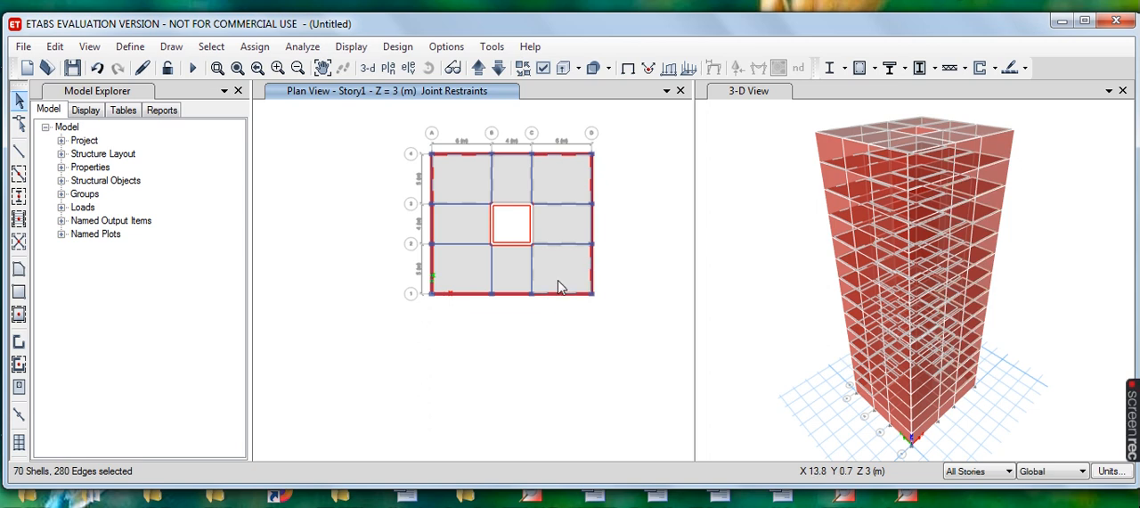
click(507, 272)
click(461, 274)
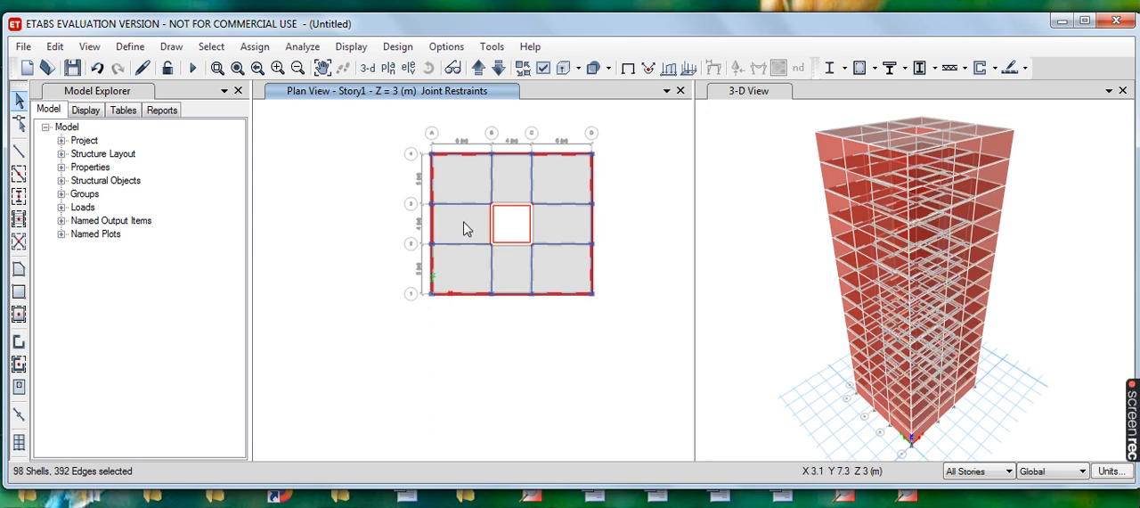
click(464, 229)
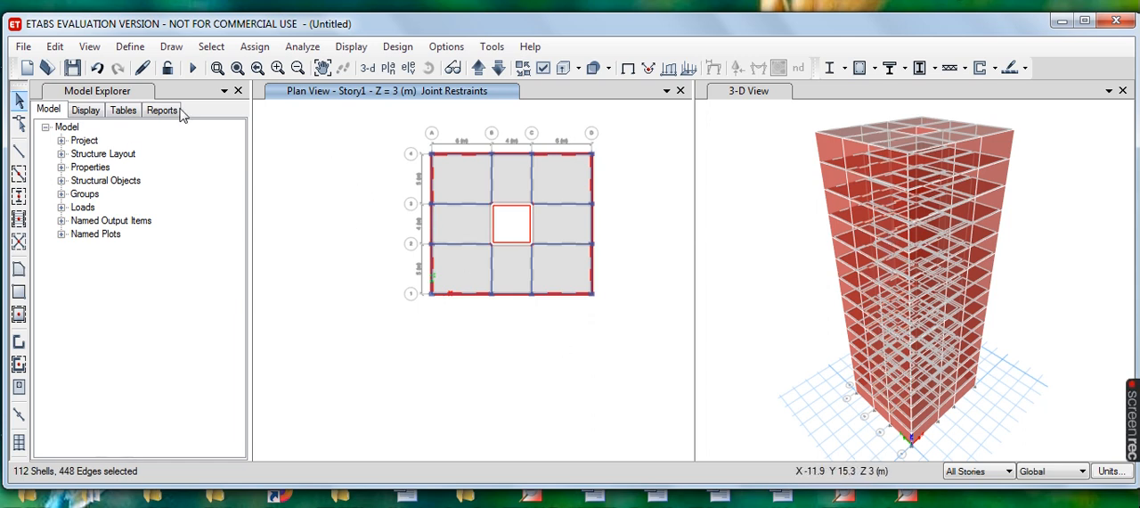
- Assign a uniform Dead load of 2 kN/m² in the Gravity direction to the selected slabs, replacing existing loads
click(260, 51)
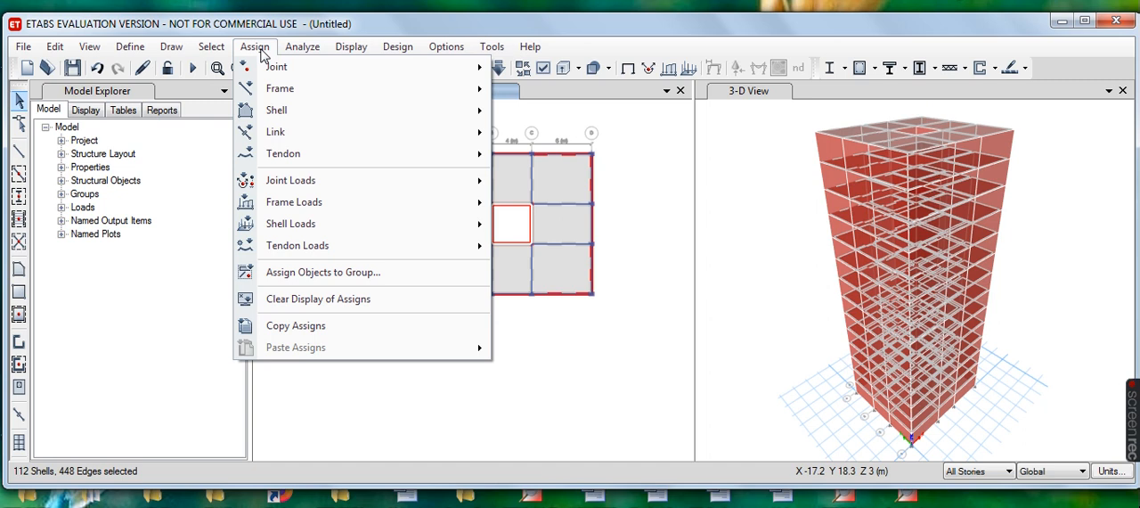
mouse_move(316, 230)
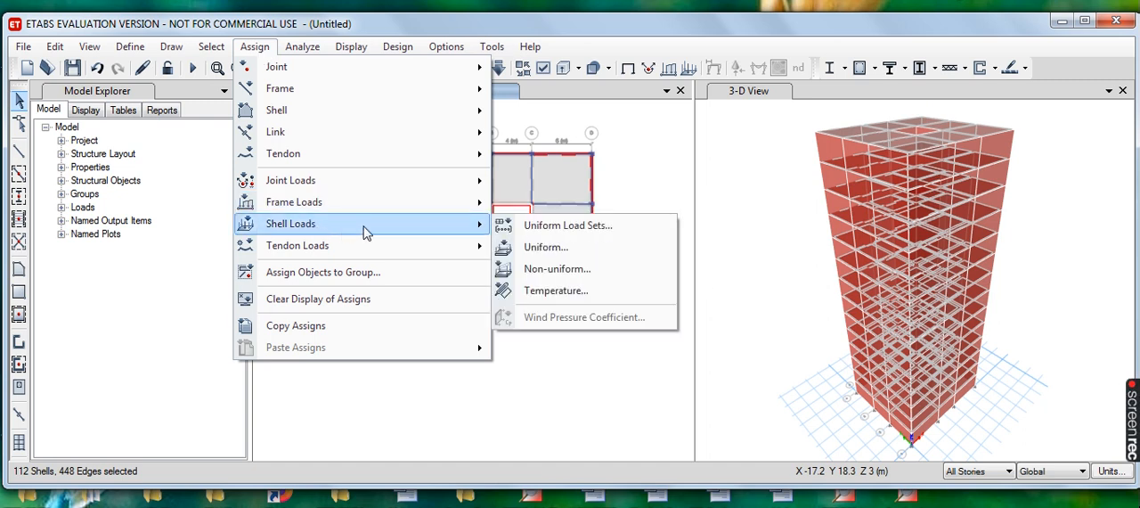
click(564, 255)
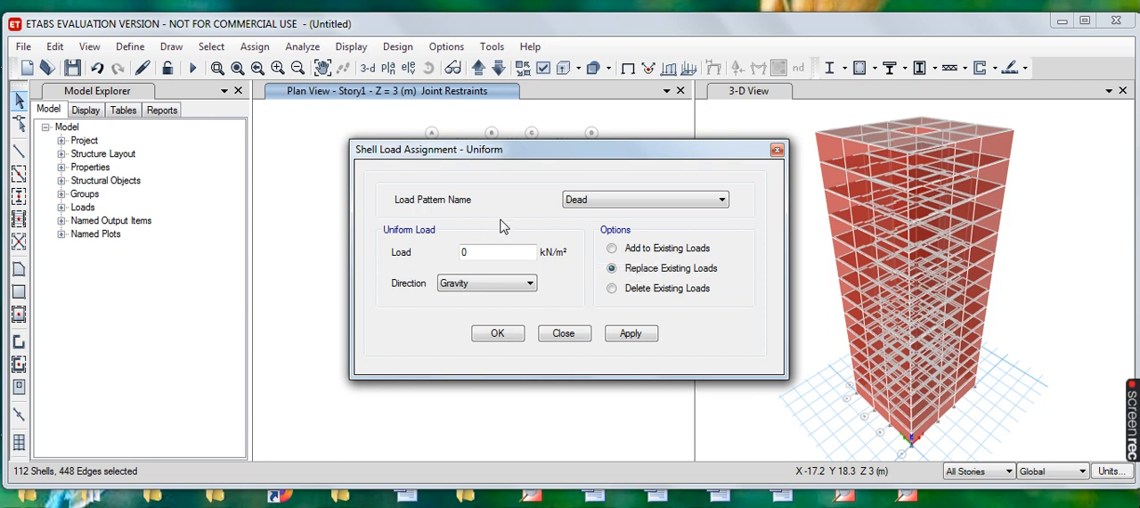
click(722, 203)
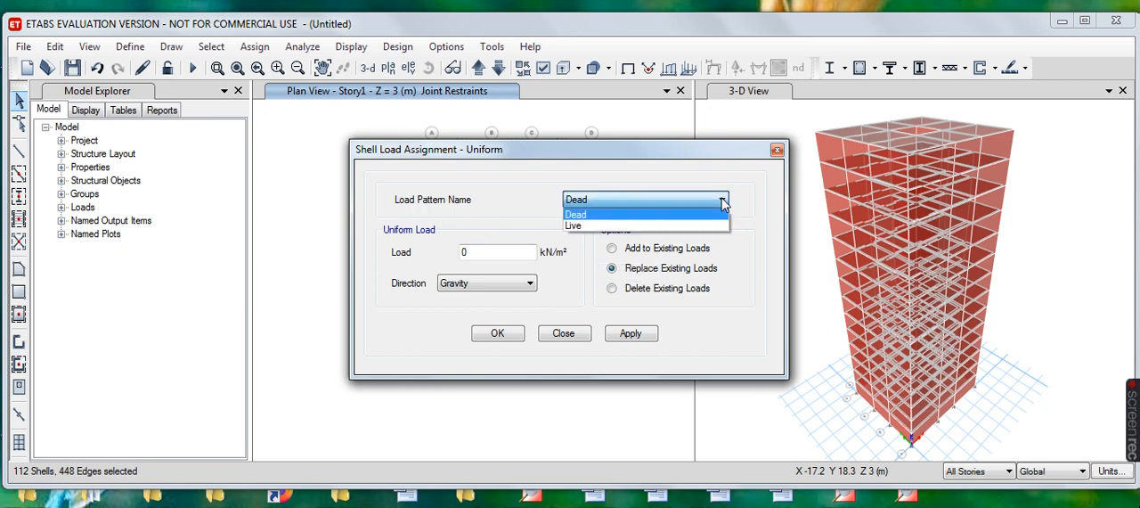
click(723, 203)
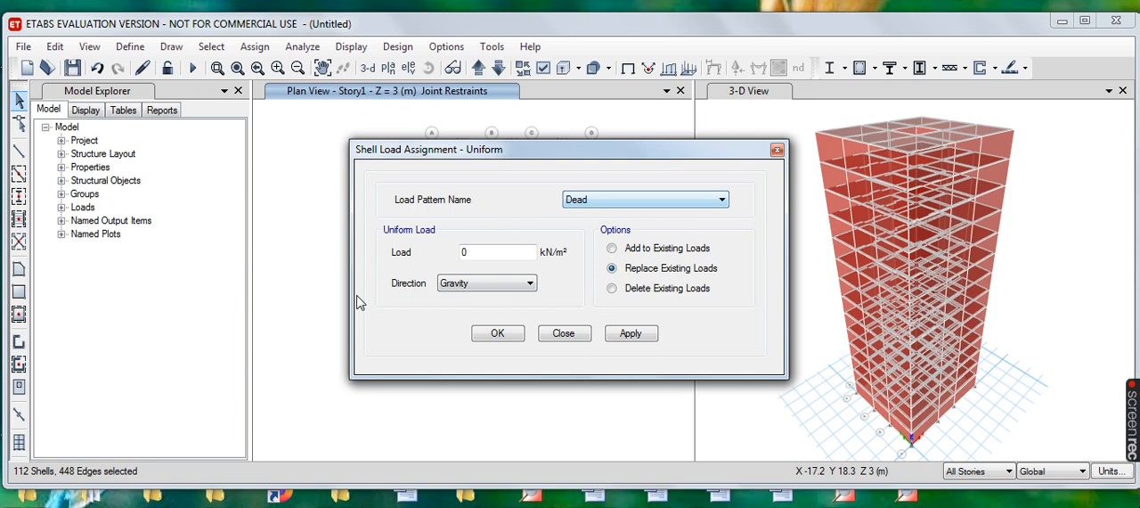
click(483, 251)
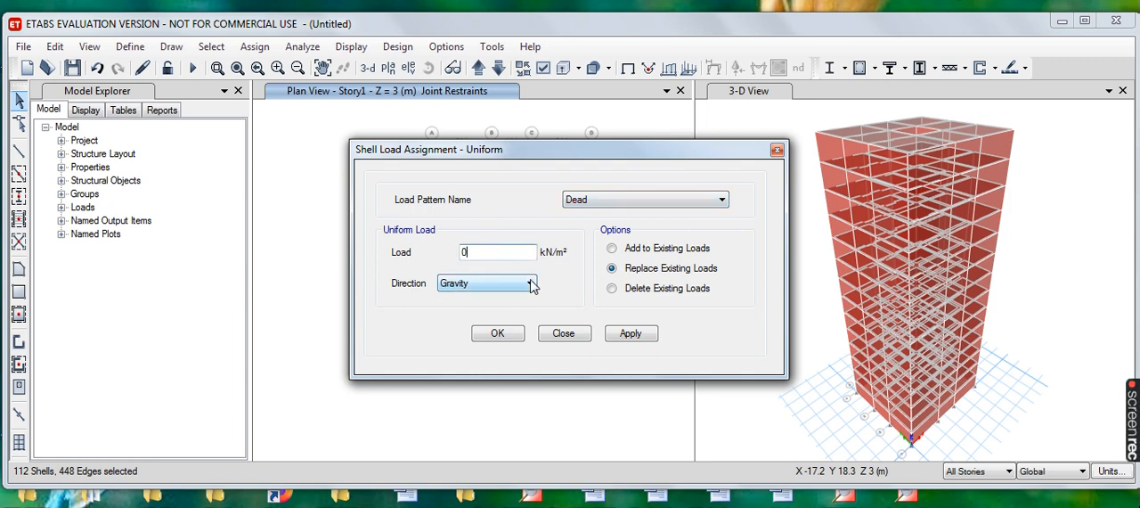
text(2)
click(631, 333)
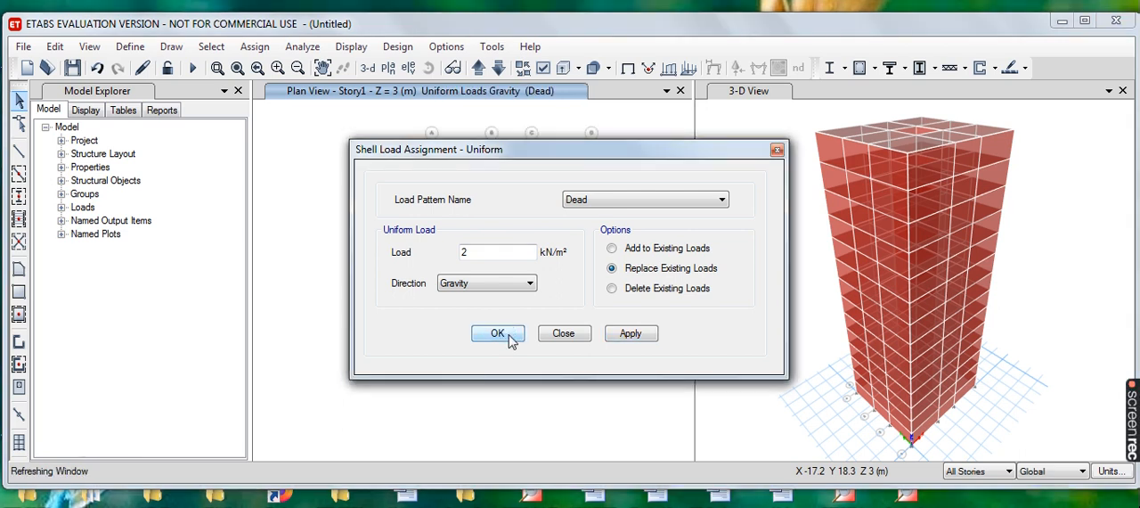
click(498, 334)
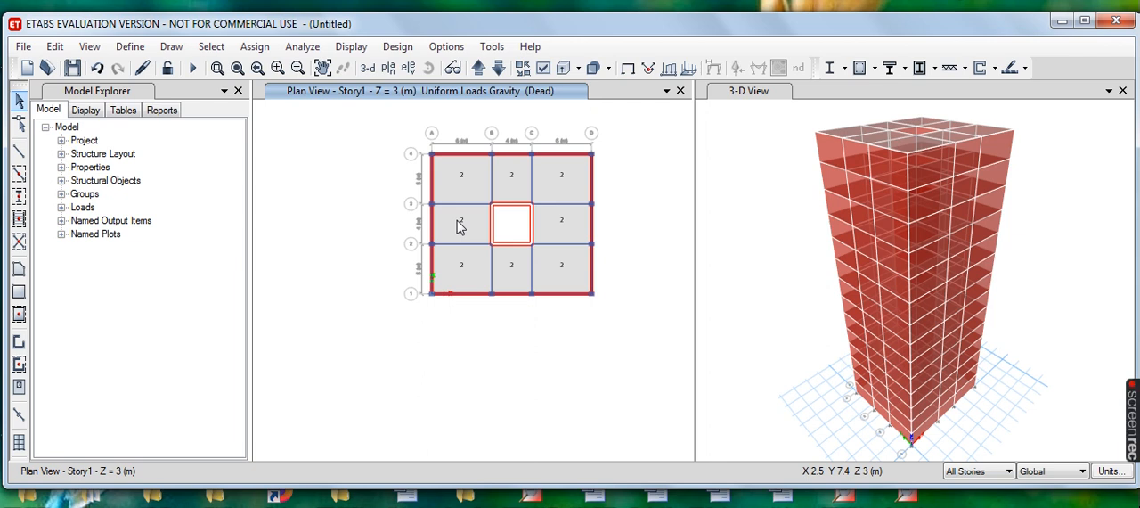
- Set the uniform shell load to the Live pattern at 5 kN/m², try to apply it, and close the assignment
click(256, 50)
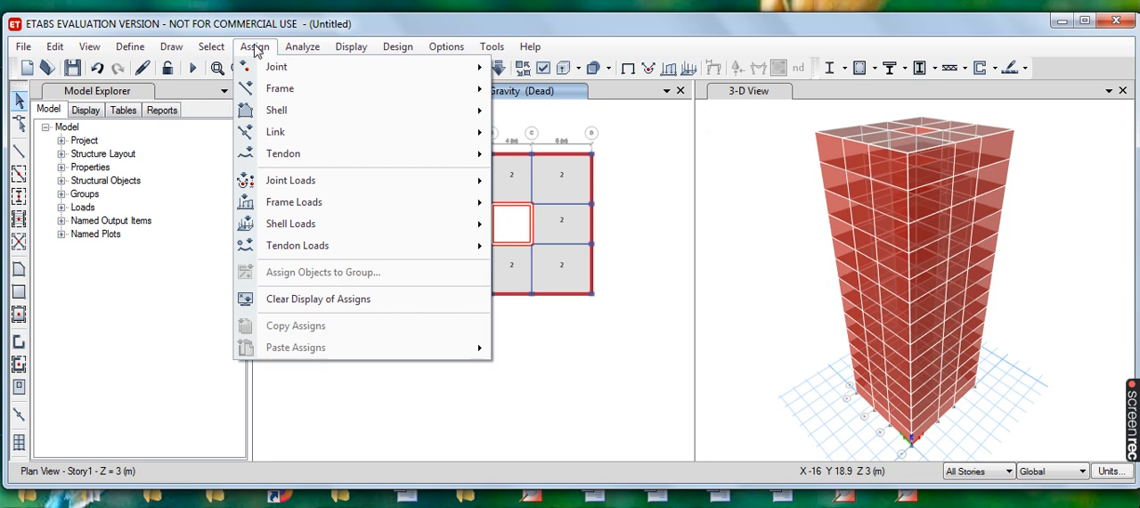
mouse_move(334, 230)
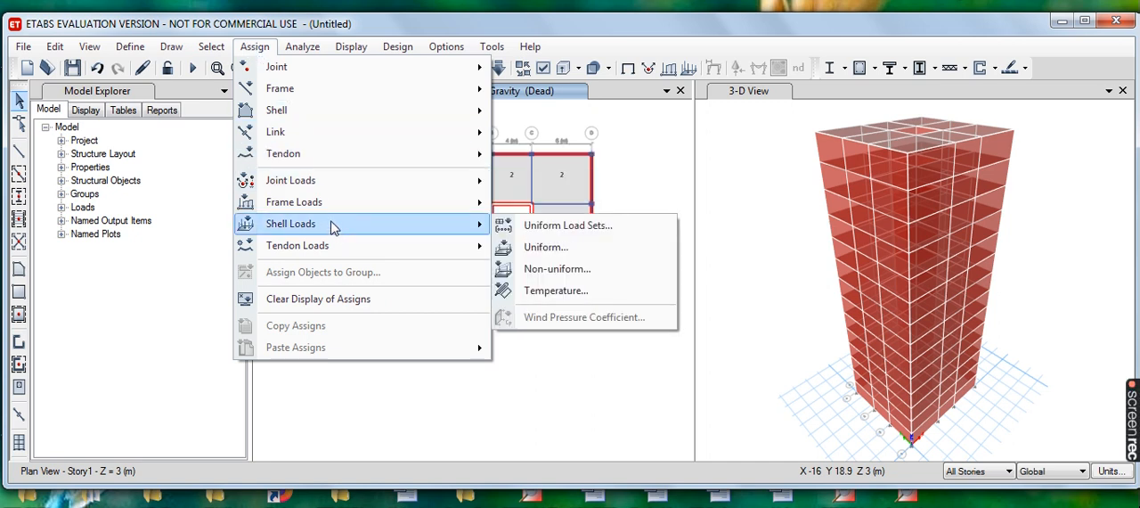
click(581, 253)
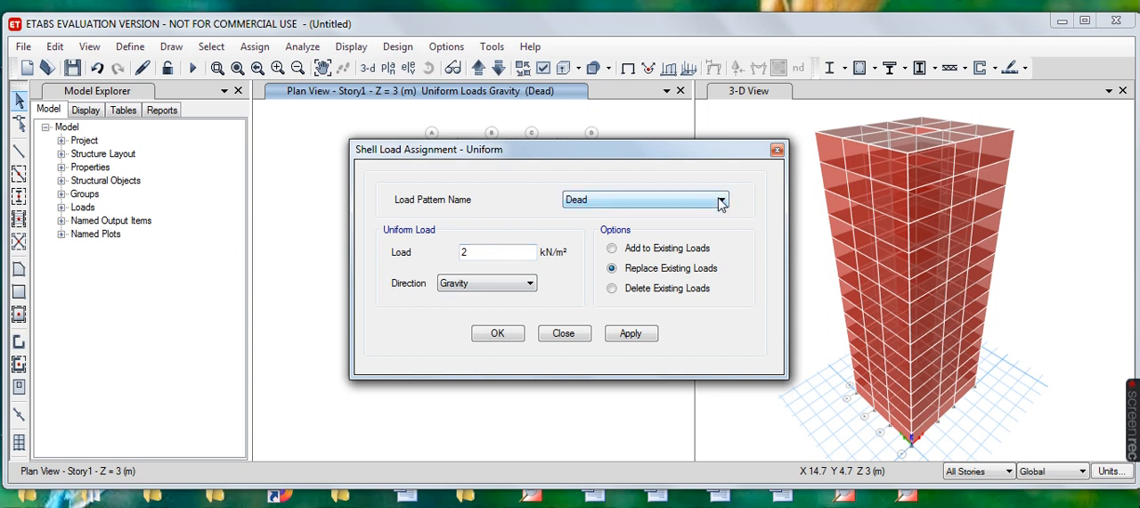
click(721, 203)
click(586, 227)
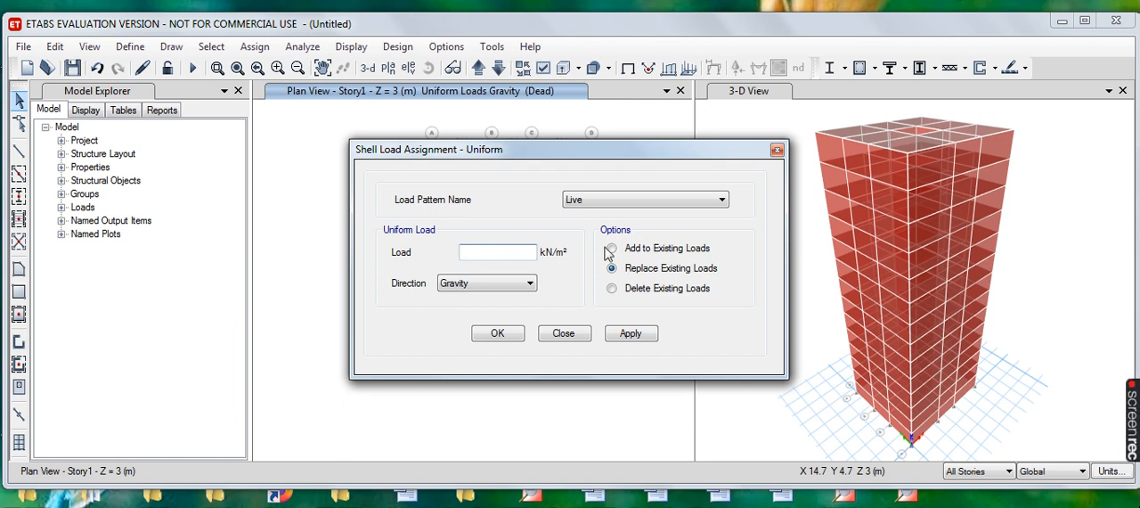
text(5)
click(630, 336)
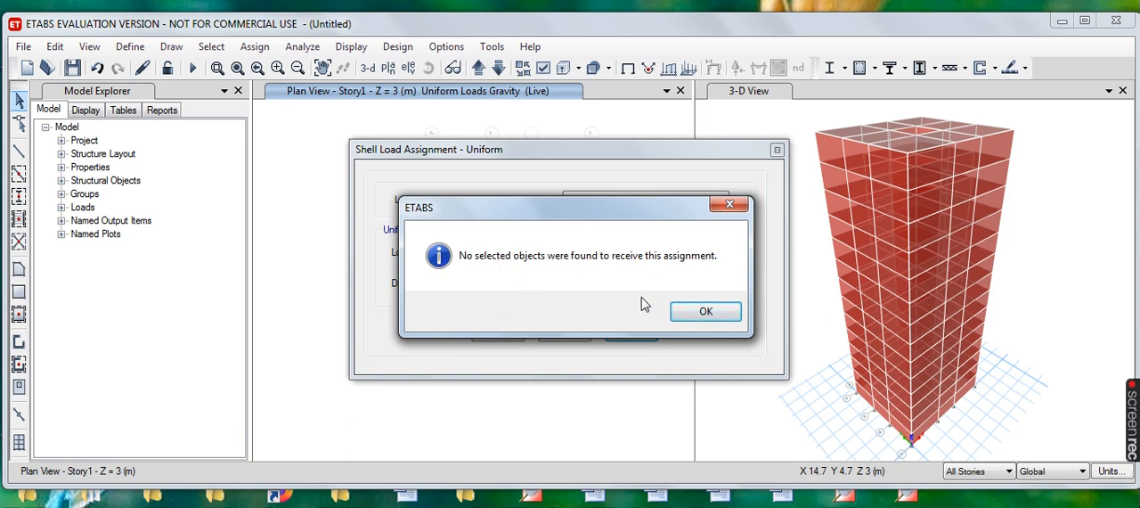
click(697, 315)
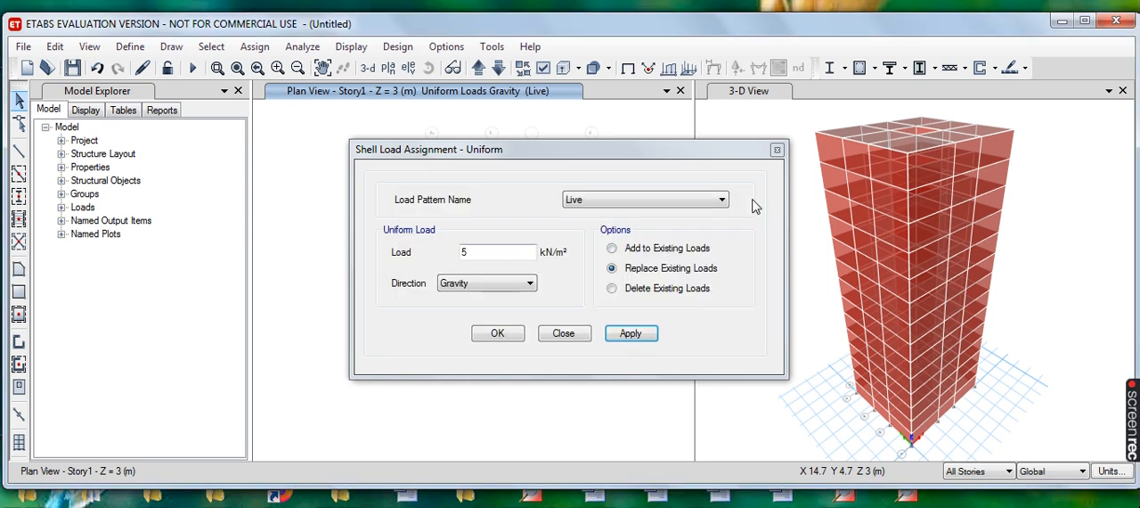
click(776, 152)
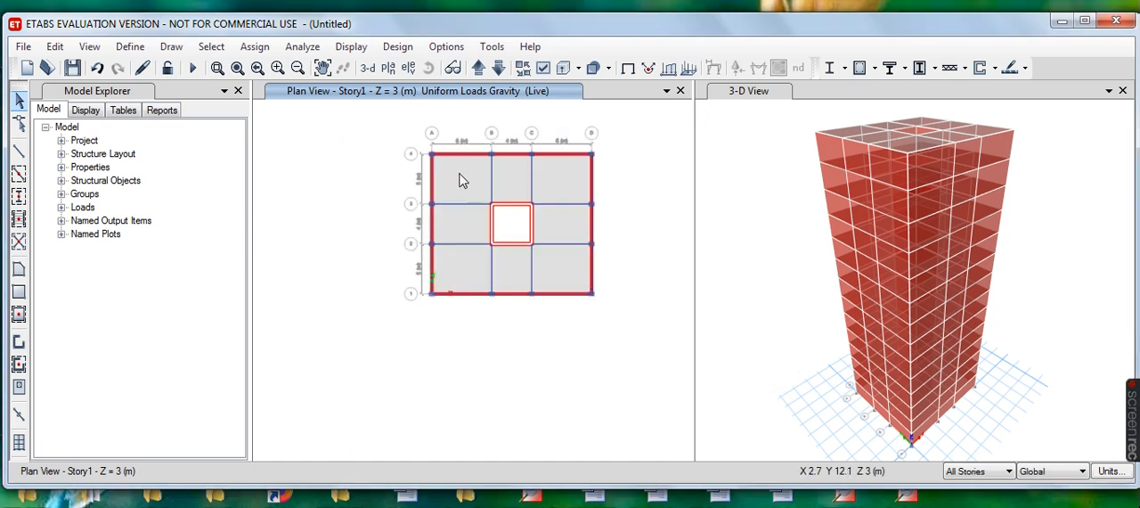
- Reselect the eight slab bays around the central core in the Story1 plan, across All Stories
click(459, 181)
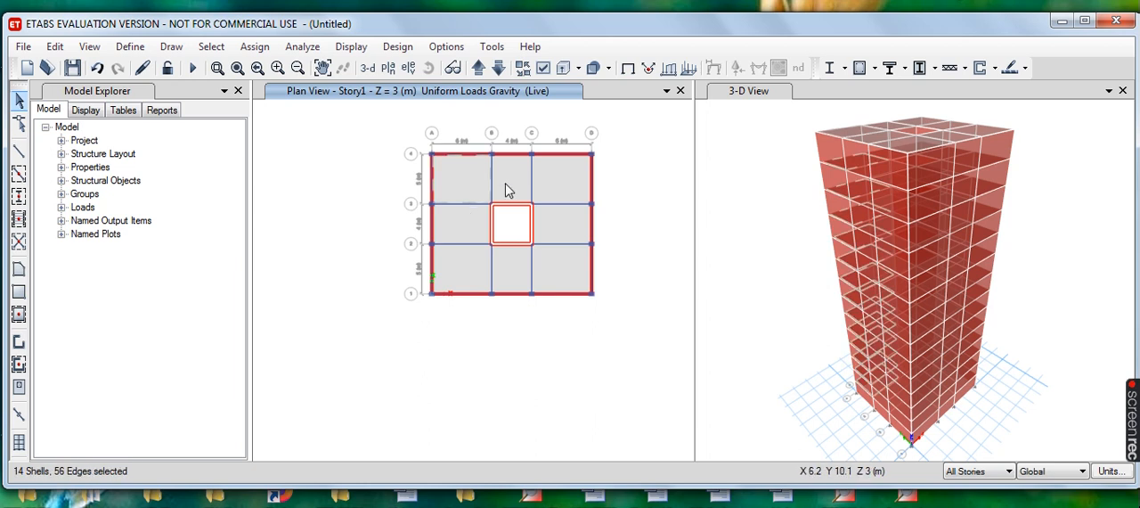
click(562, 180)
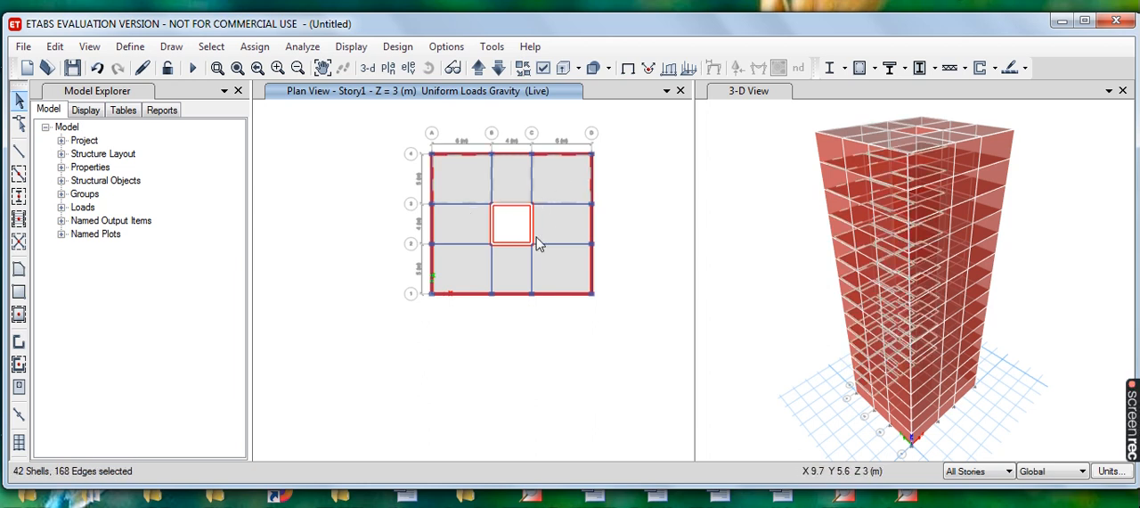
click(559, 225)
click(555, 275)
click(508, 272)
click(453, 267)
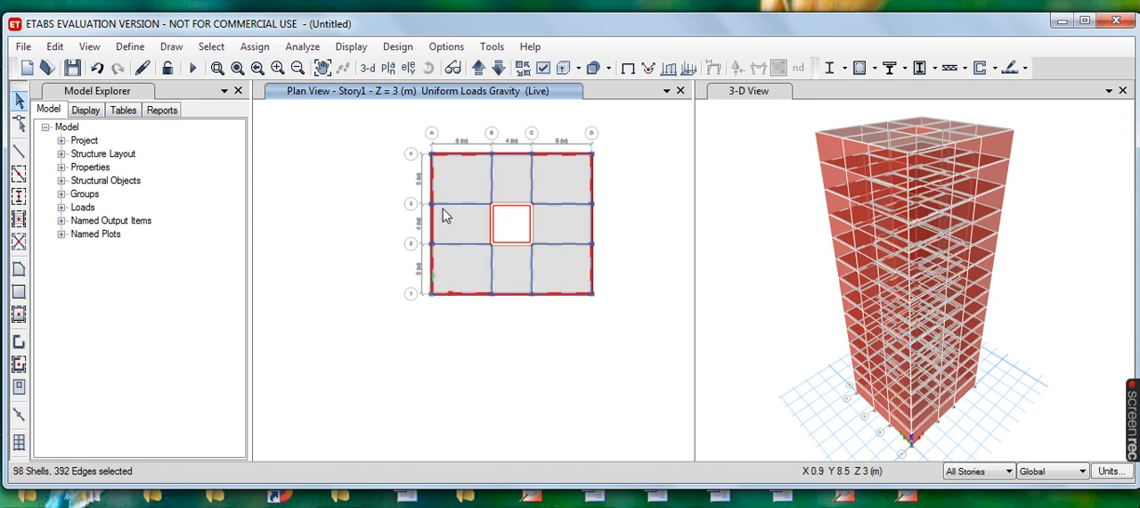
click(458, 224)
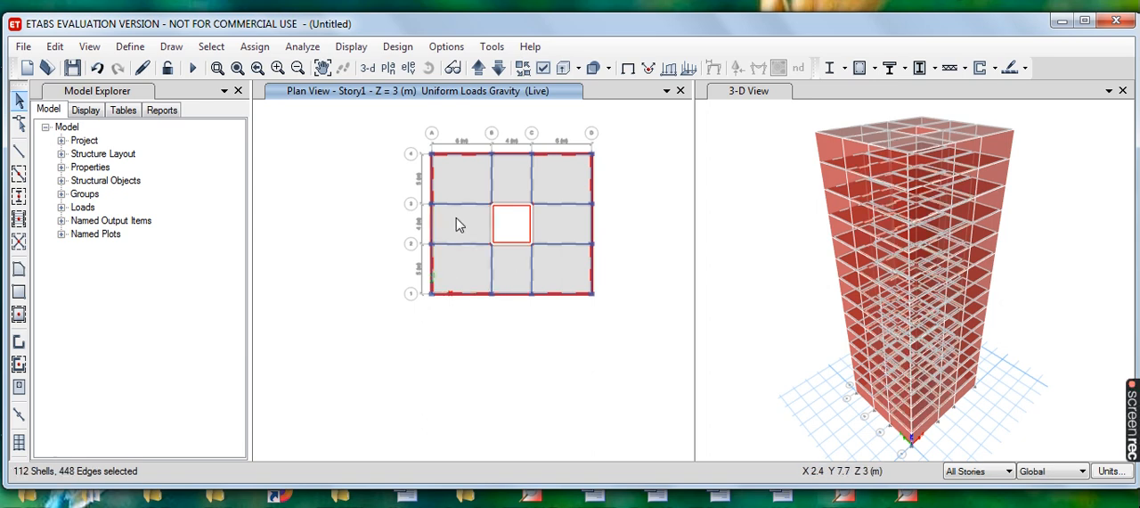
- Assign a uniform Live load of 5 kN/m² in the Gravity direction to the selected slabs on all stories
click(255, 49)
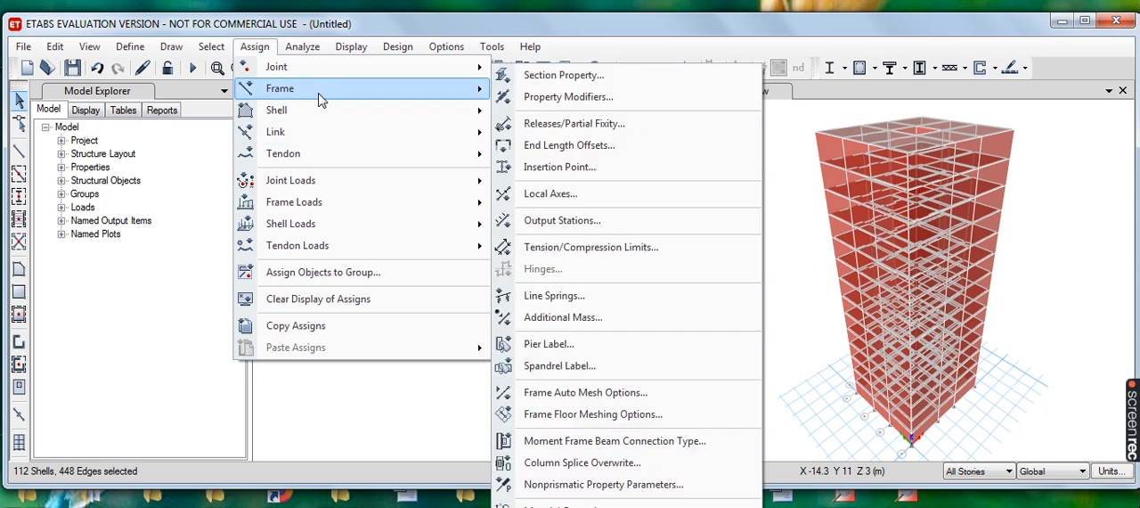
mouse_move(309, 118)
mouse_move(337, 226)
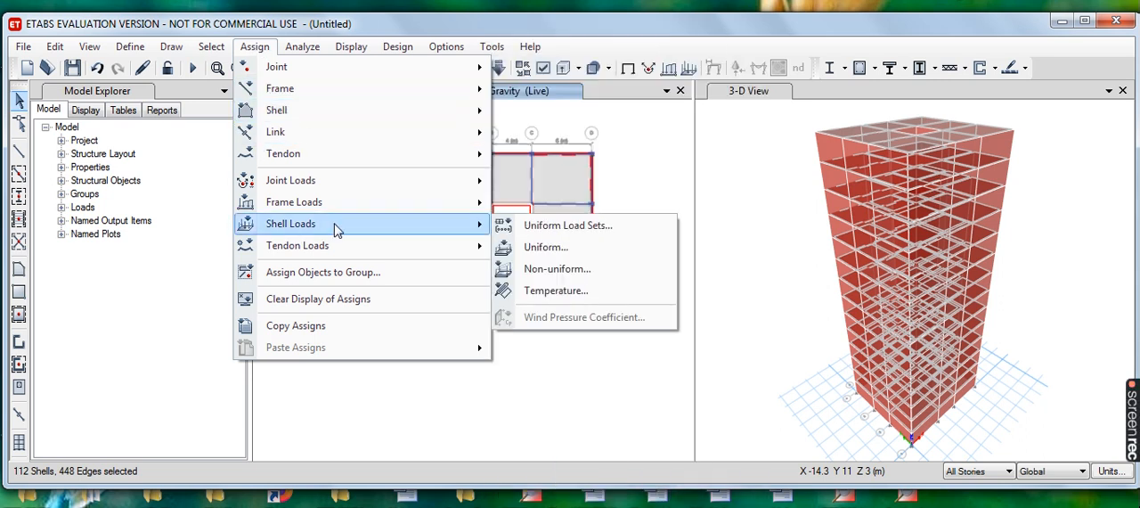
click(545, 247)
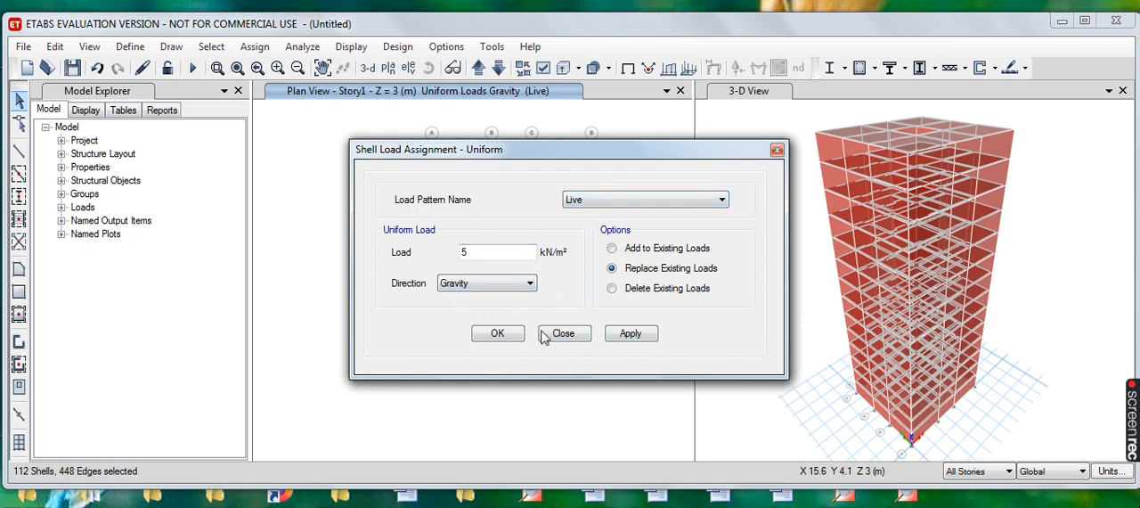
click(633, 334)
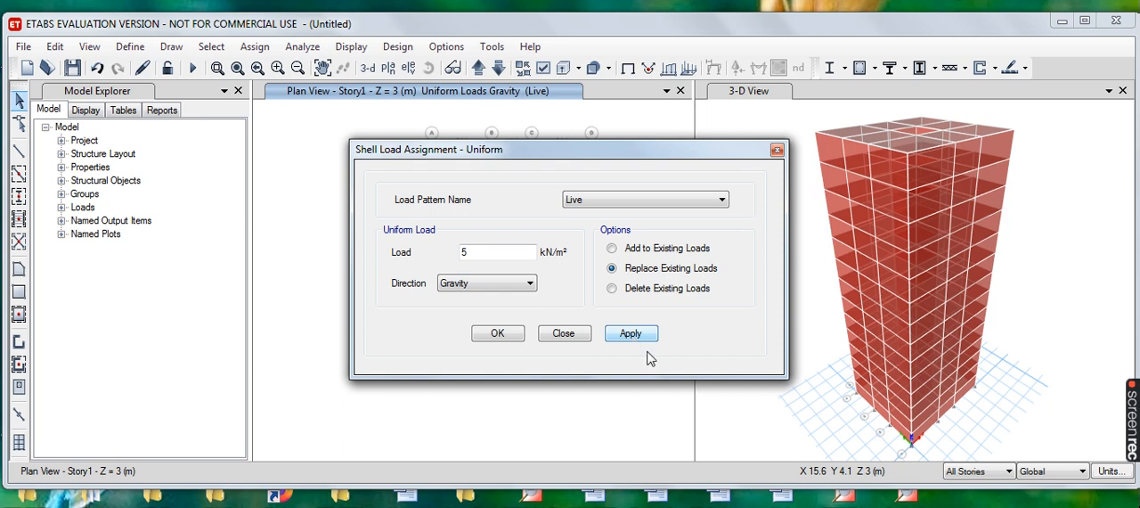
click(498, 335)
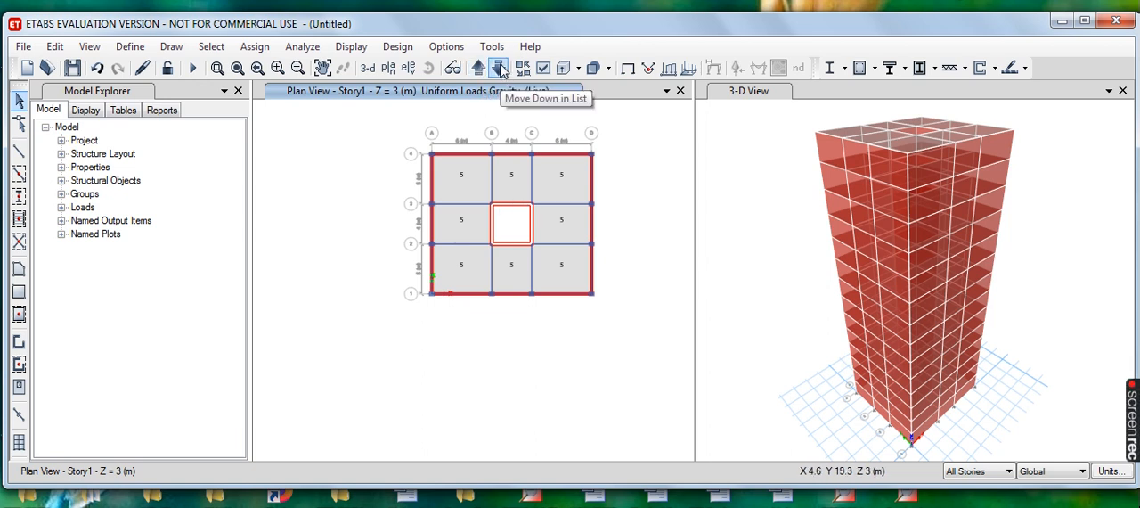
- Show the Story14 plan at Z = 42 m and limit selection to One Story
click(499, 70)
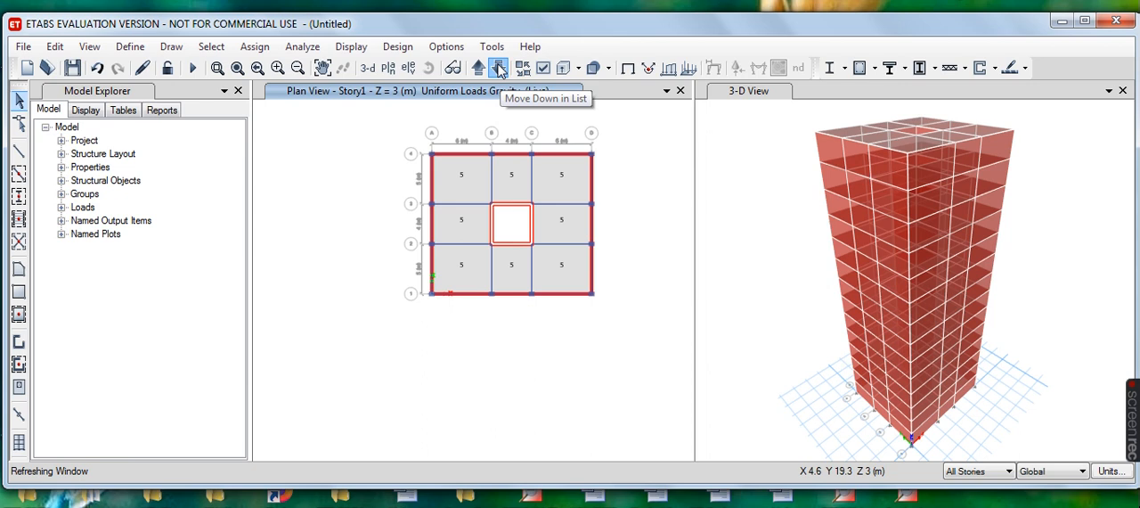
click(499, 70)
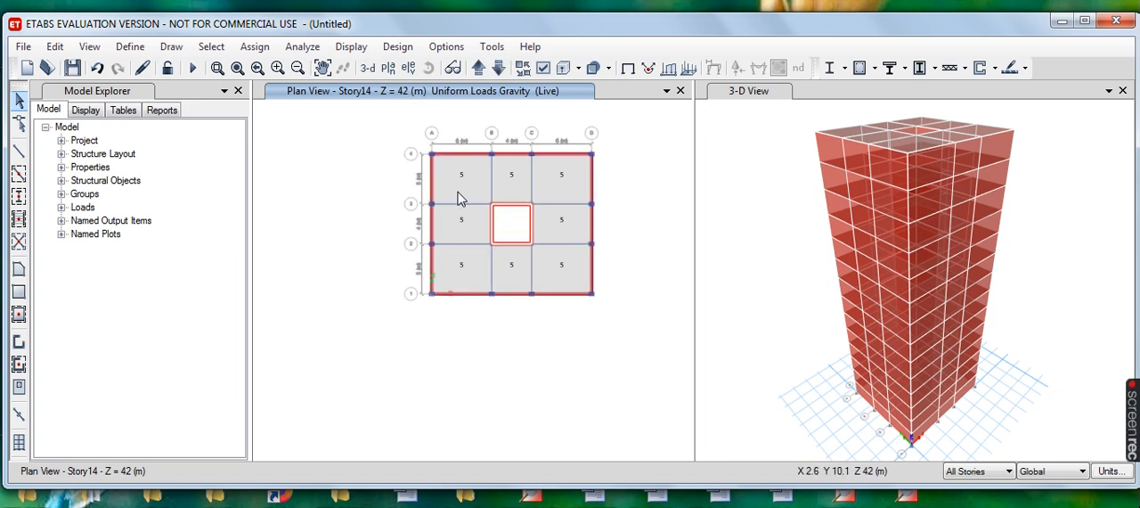
click(1009, 473)
click(967, 486)
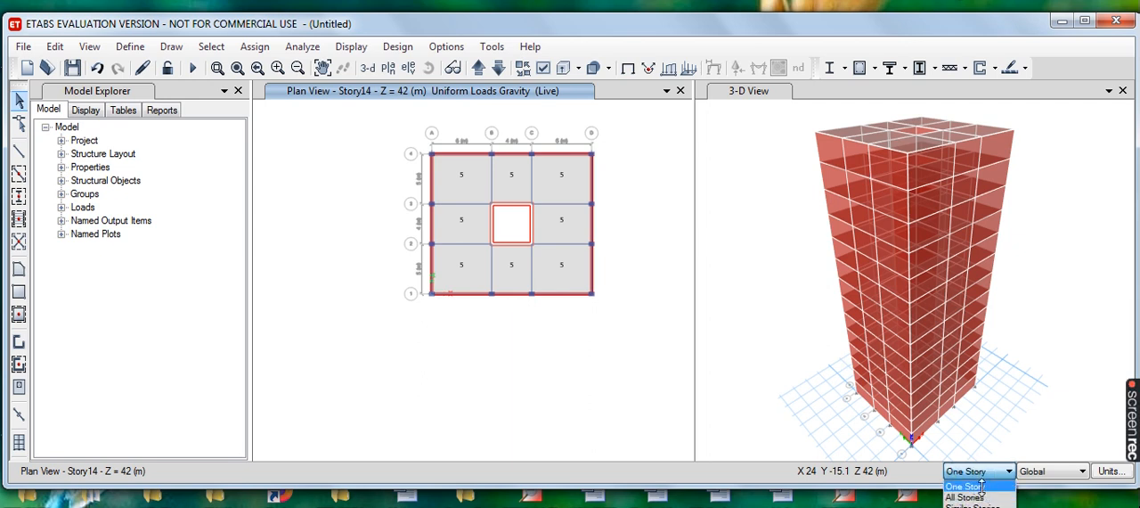
- Select the eight Story14 roof slabs around the central core
click(475, 187)
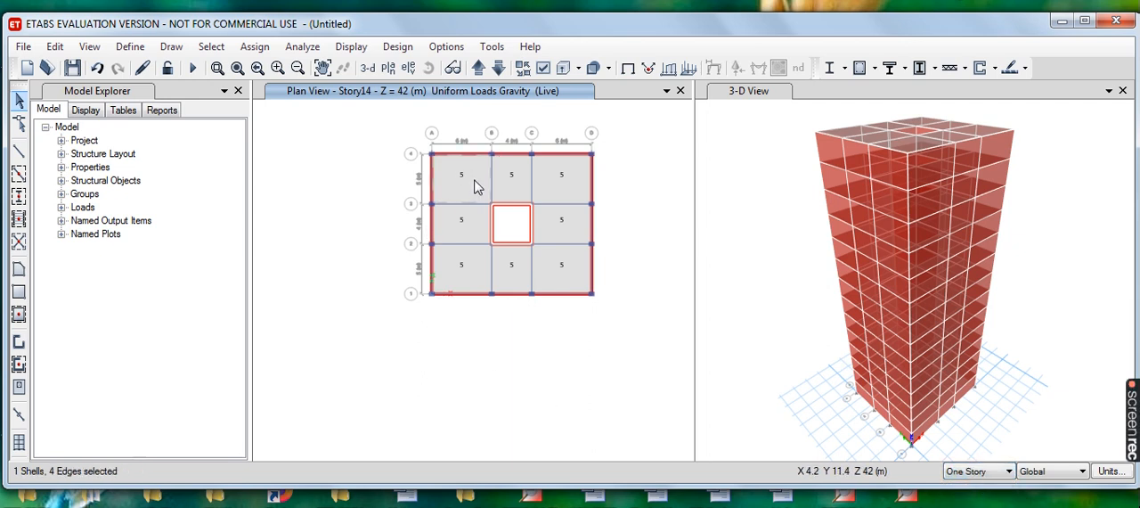
click(519, 184)
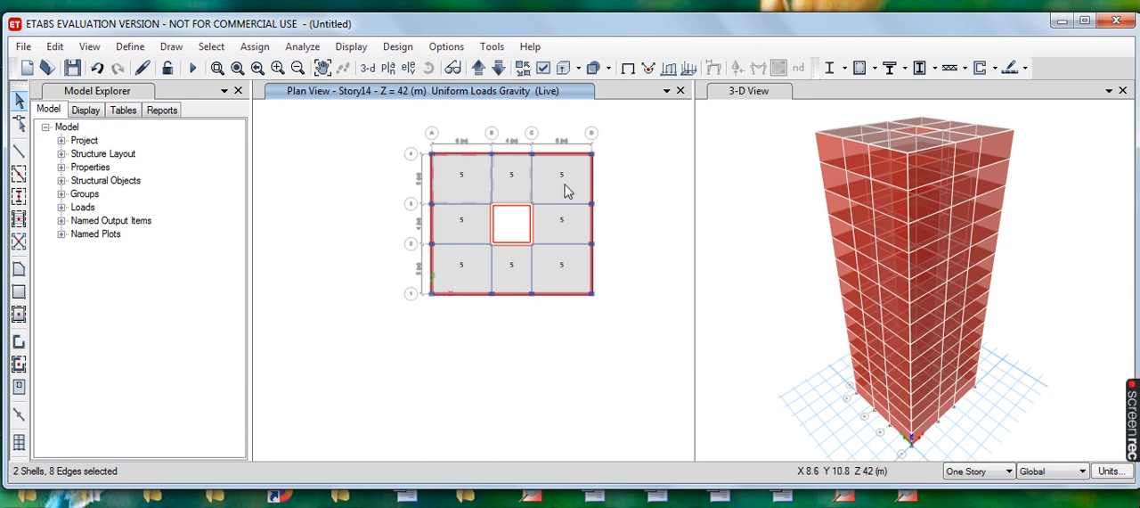
click(570, 186)
click(557, 228)
click(550, 274)
click(506, 275)
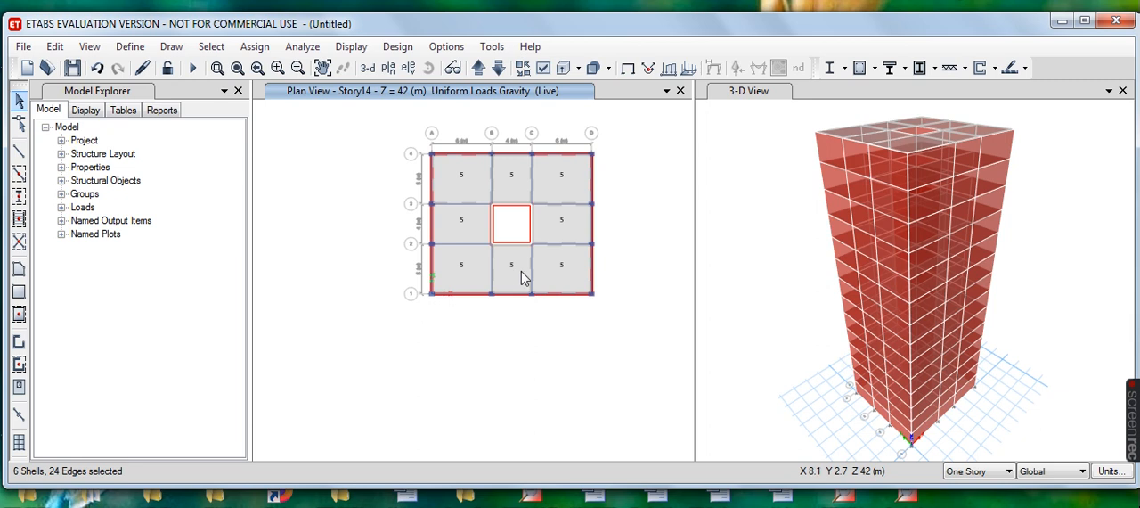
click(447, 222)
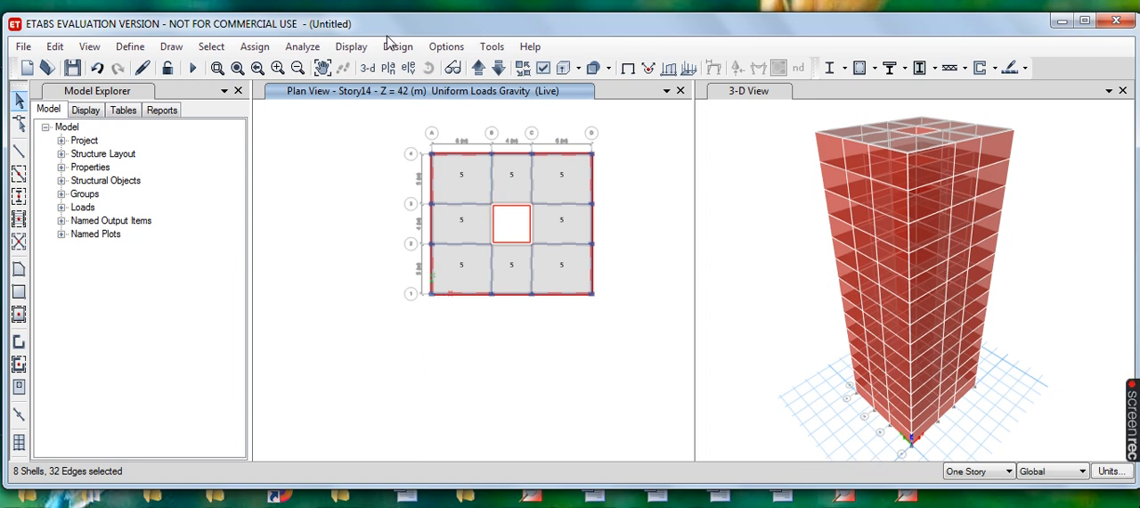
- Apply a uniform Live load of 2 kN/m² in the Gravity direction to the selected Story14 slabs, replacing existing loads
click(254, 48)
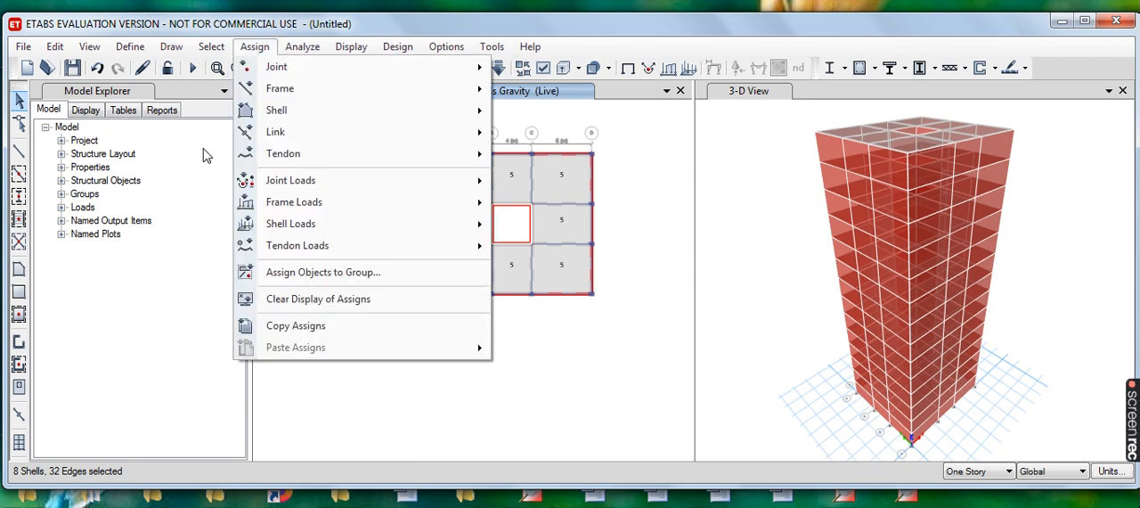
mouse_move(350, 142)
mouse_move(362, 229)
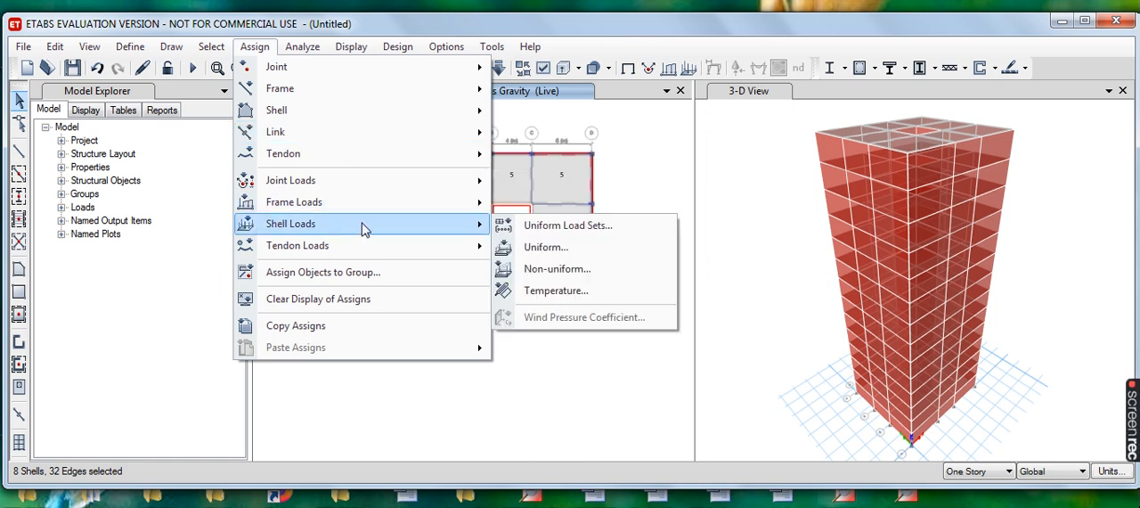
click(571, 248)
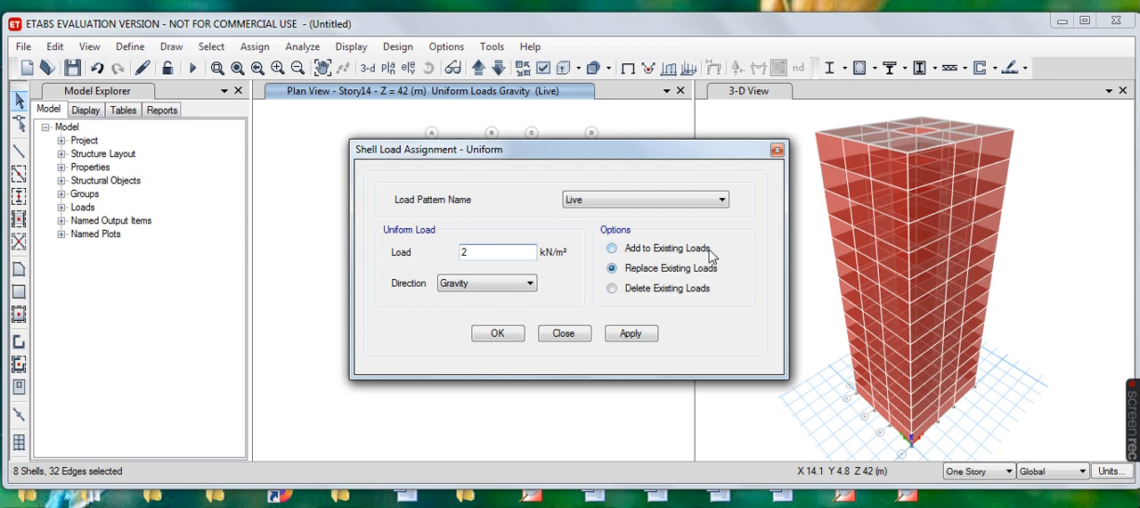
click(638, 336)
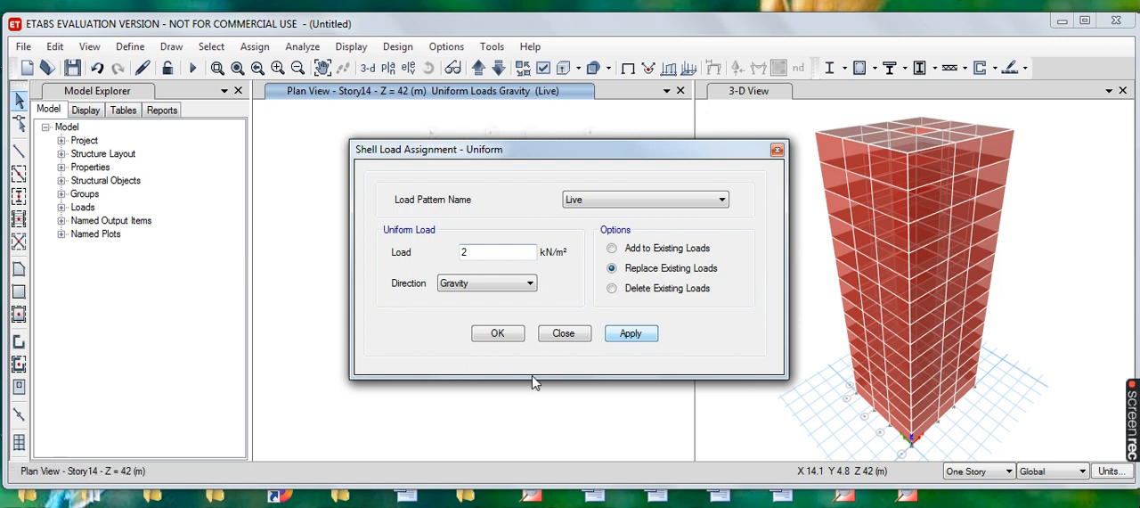
- Finish the Story14 live load assignment and show the Story13 plan at Z = 39 m
click(497, 333)
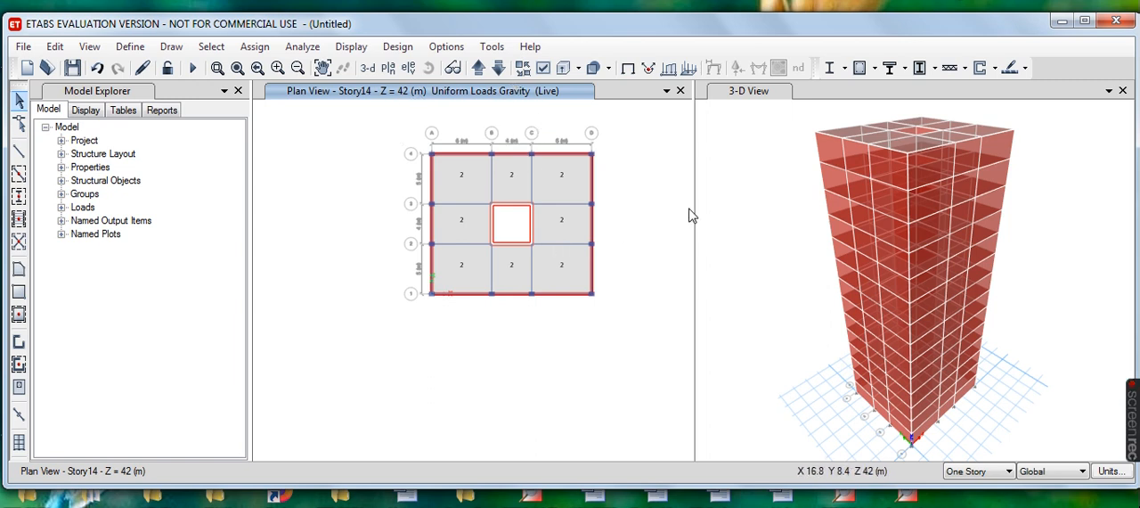
click(498, 73)
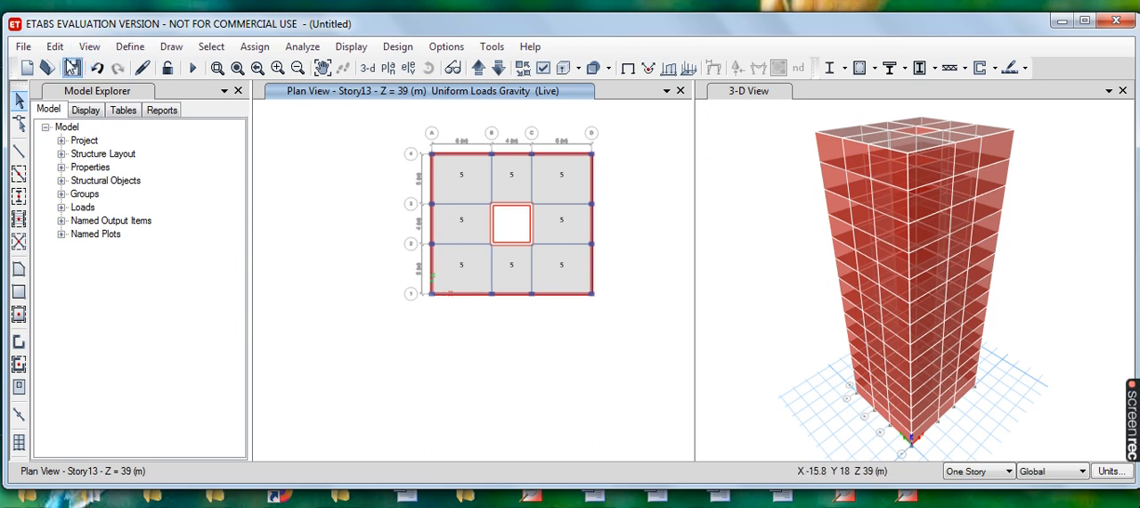
- Add a load pattern named Wind with type Wind, self-weight multiplier 0 and auto lateral load Indian IS875:1987
click(129, 51)
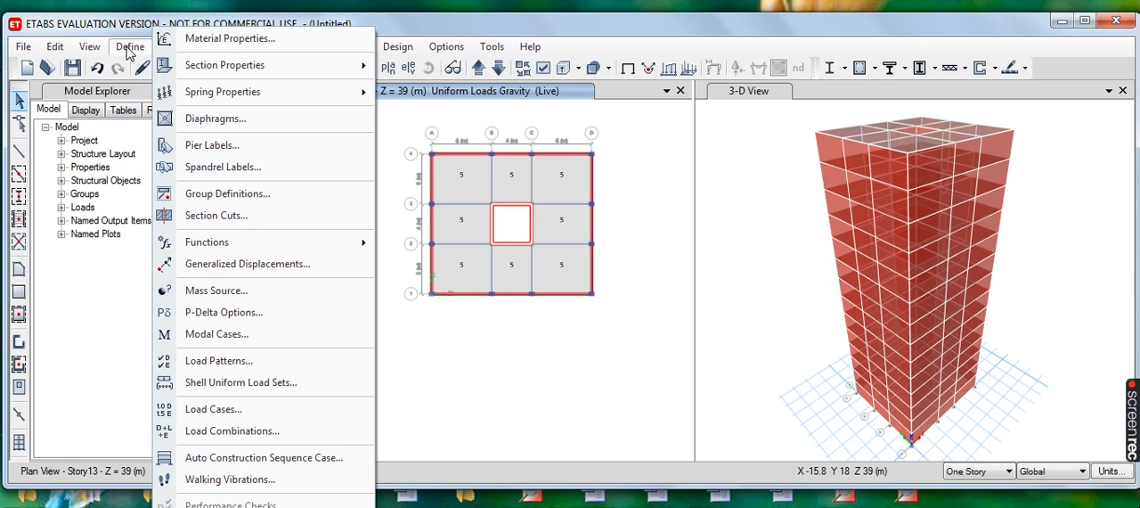
click(239, 362)
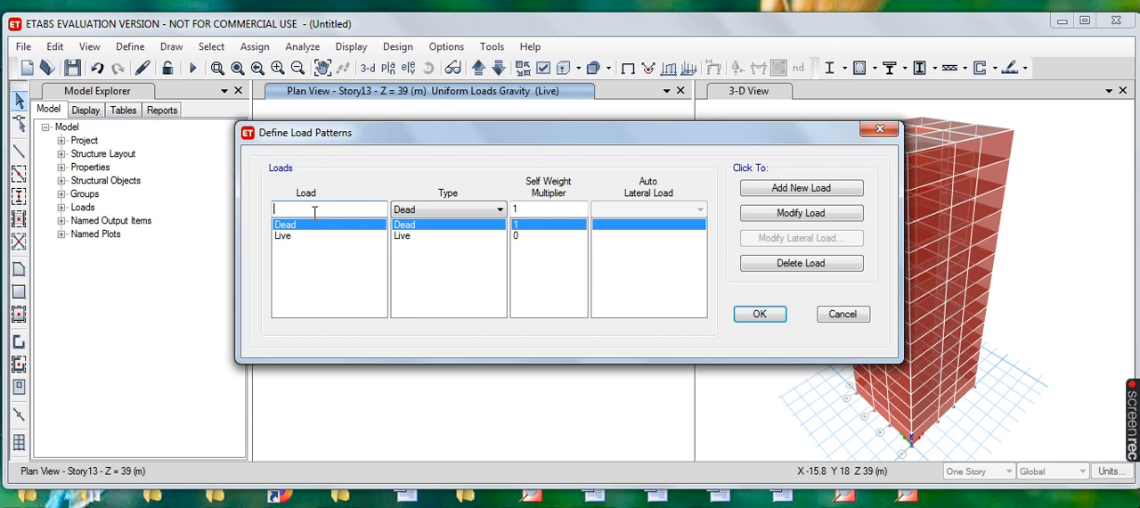
text(Wind)
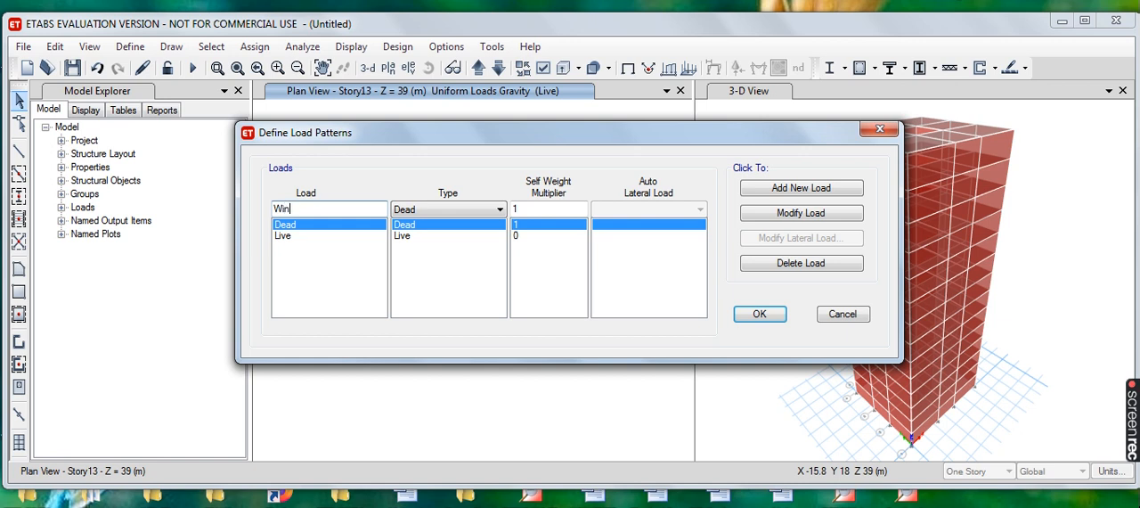
click(500, 209)
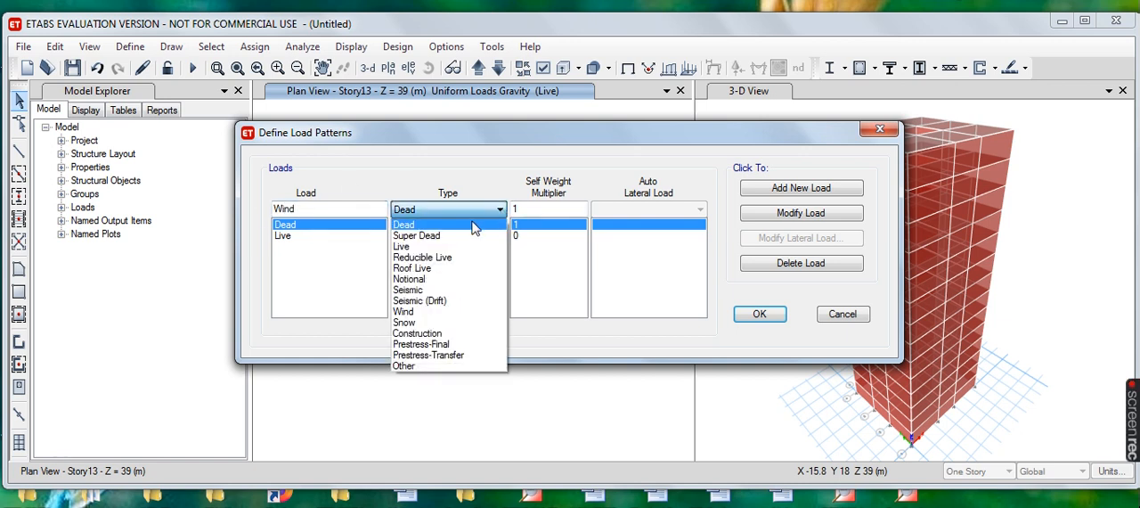
click(416, 312)
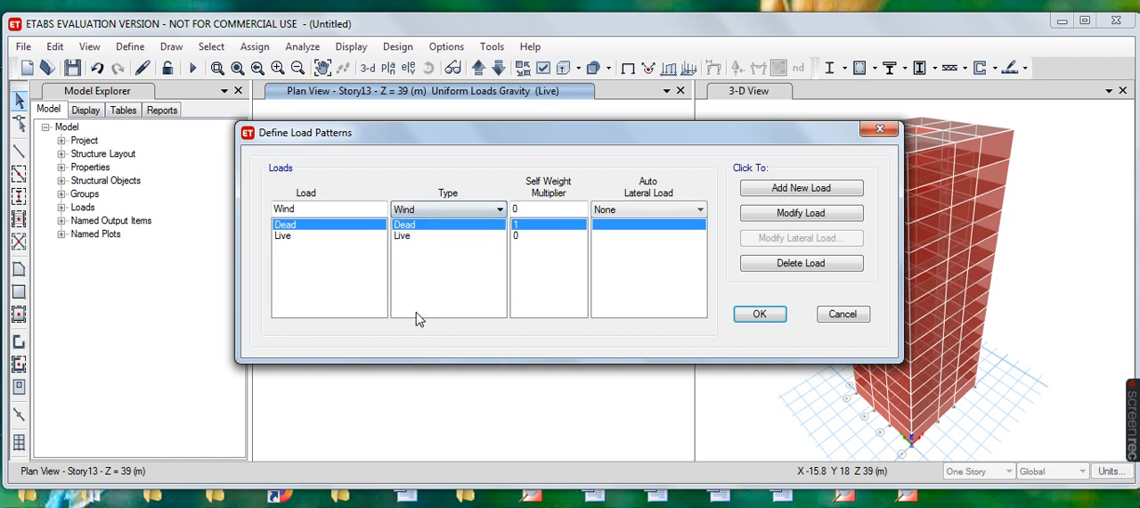
click(699, 211)
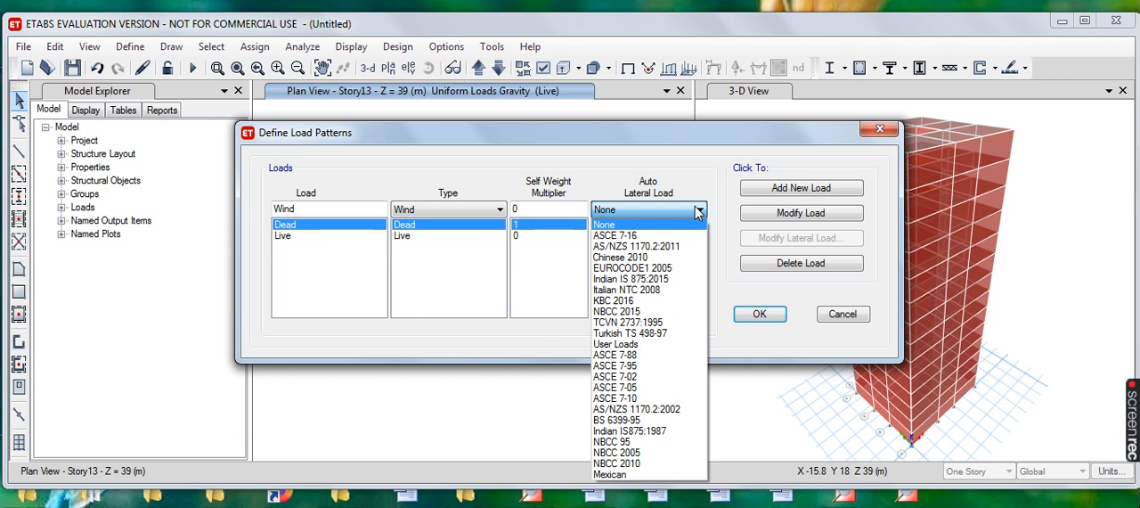
click(656, 431)
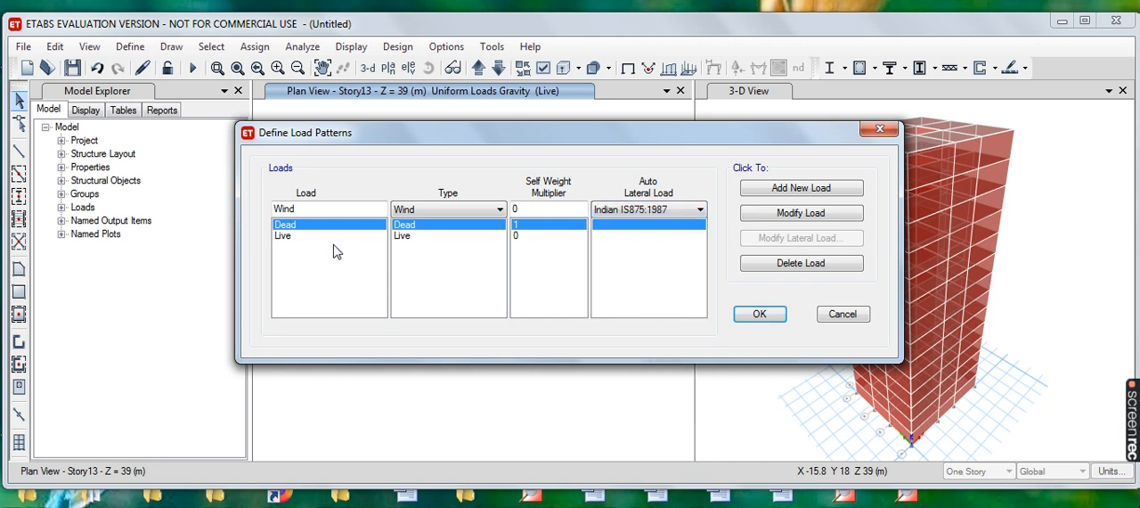
click(802, 191)
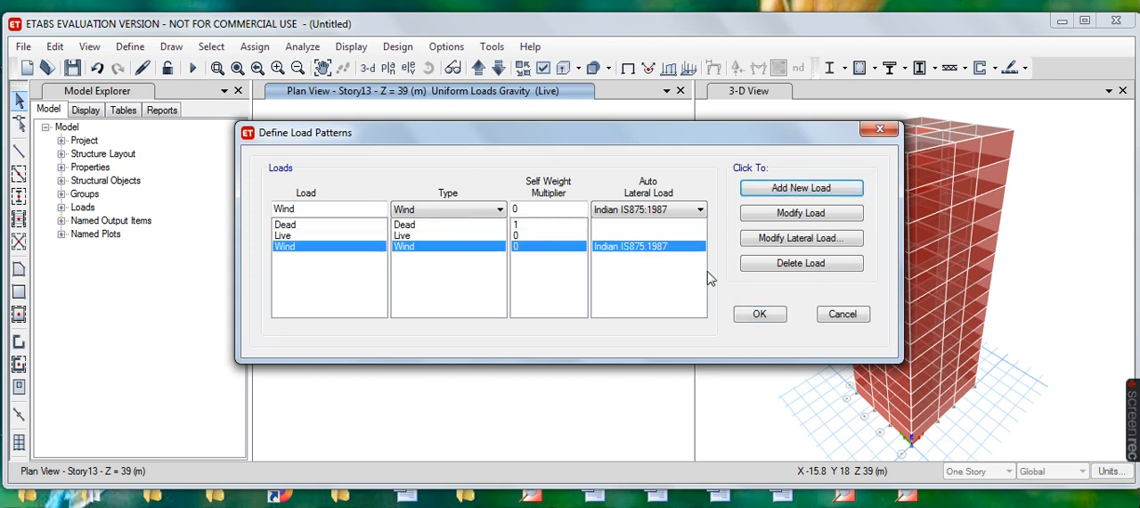
- Set the Wind pattern's wind speed to 35 m/s and windward coefficient to 0.7, keeping terrain category 2 and structure class B
click(802, 238)
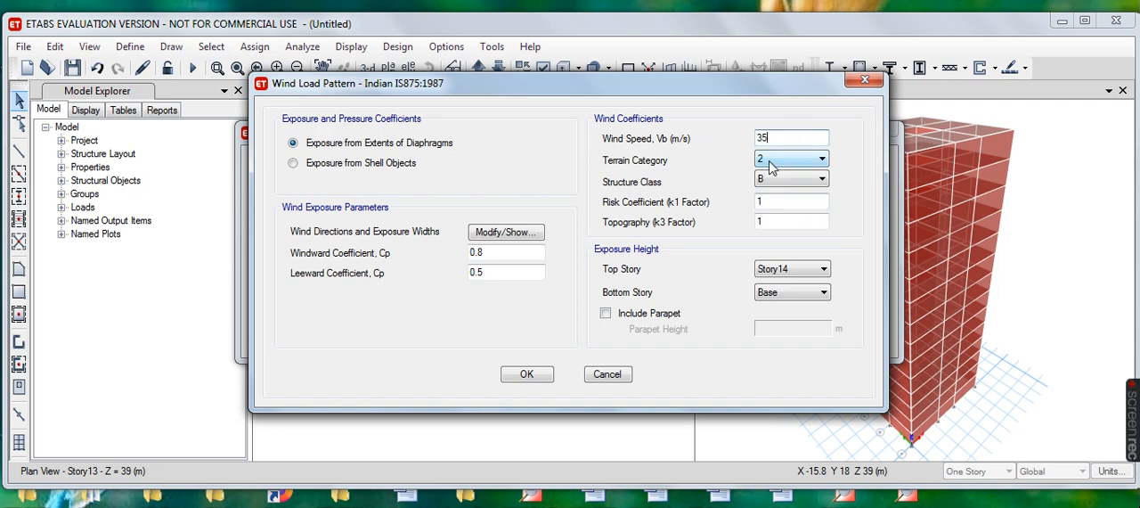
click(821, 181)
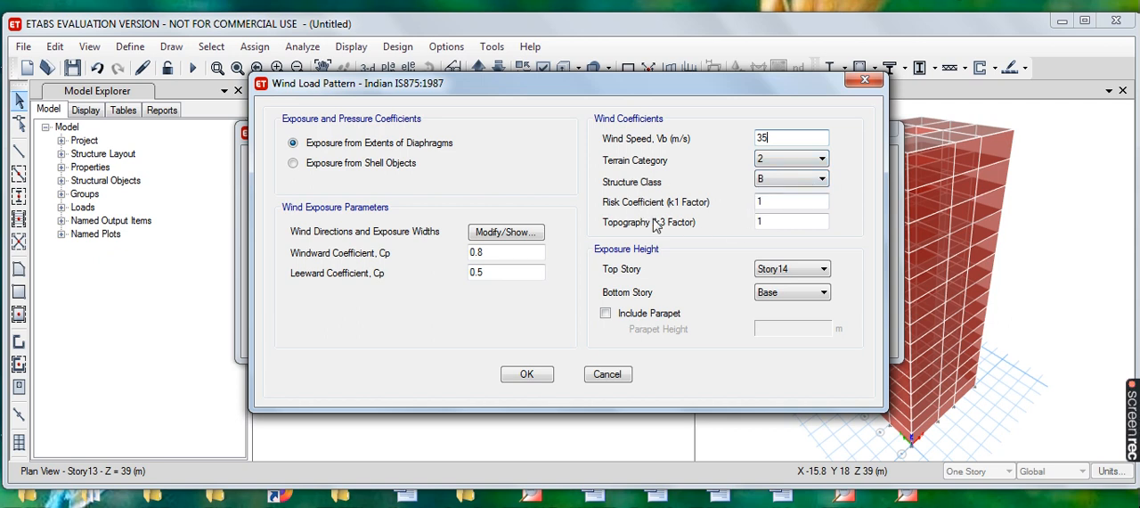
click(779, 222)
click(496, 248)
text(0.7)
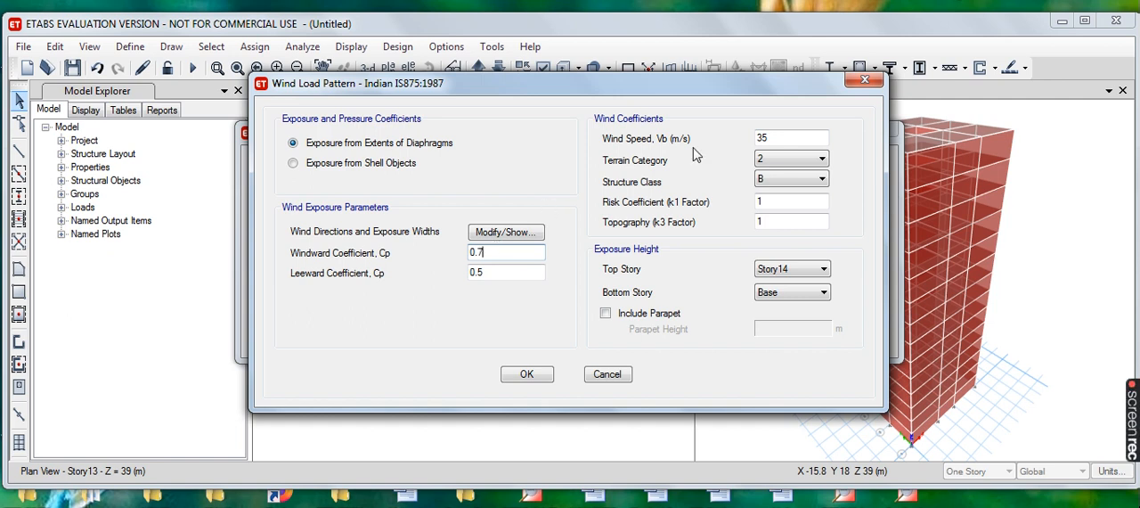
click(528, 374)
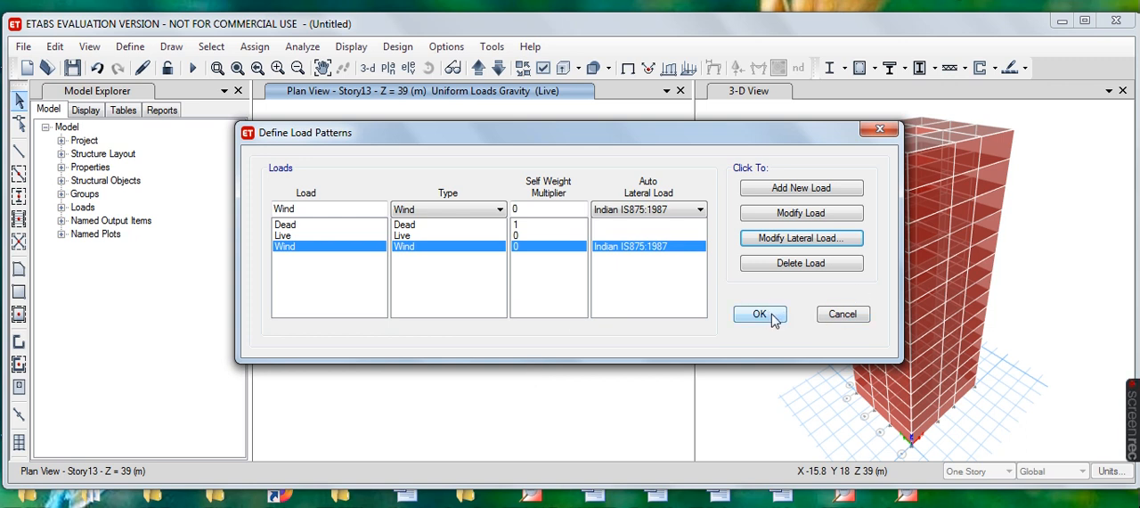
- Set the Wind pattern's leeward coefficient to 0.2 and accept the load pattern definitions
click(843, 238)
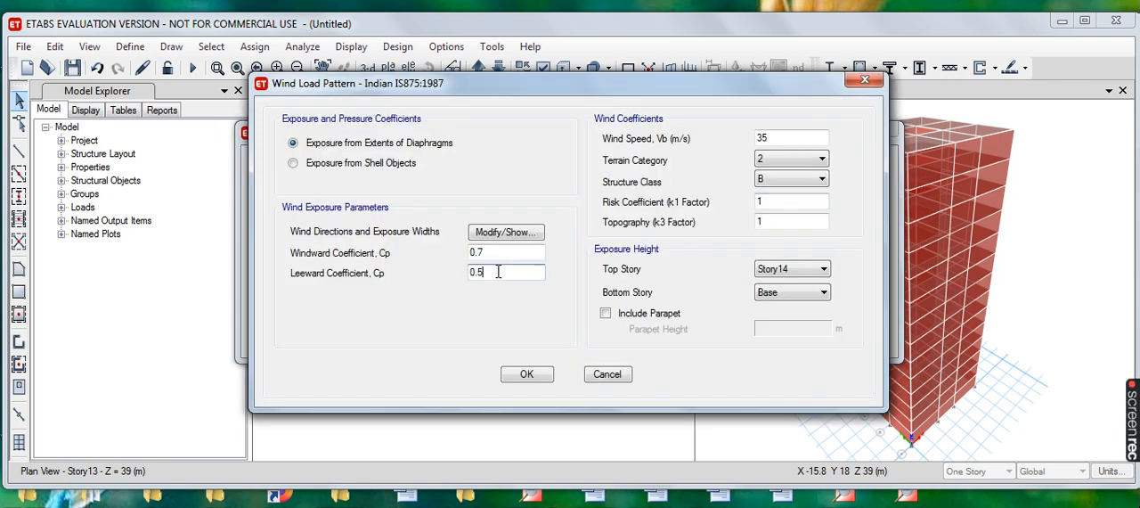
text(.2)
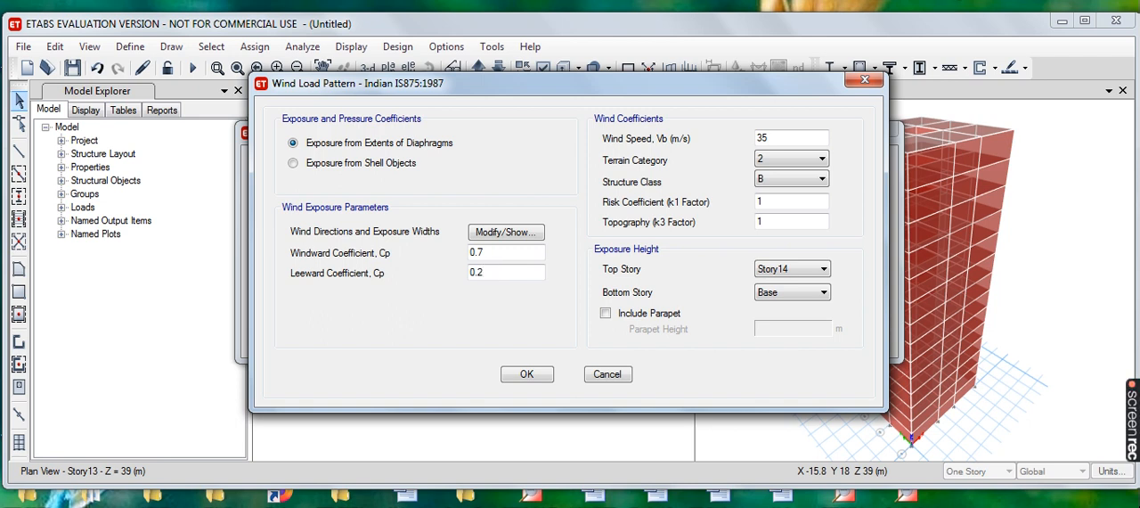
click(543, 374)
click(773, 316)
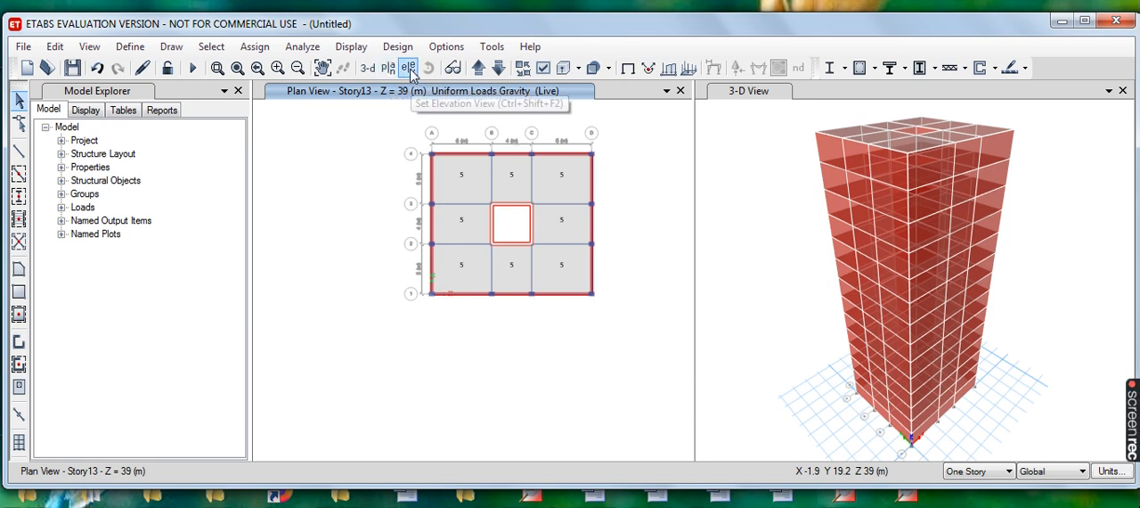
- Switch the plan window to the elevation view along grid line A
click(411, 75)
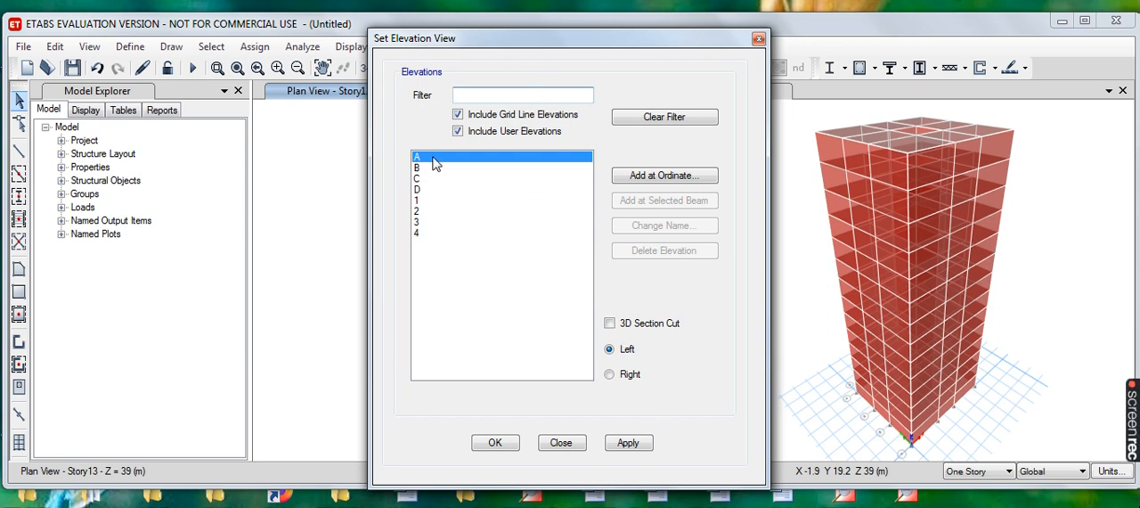
click(629, 444)
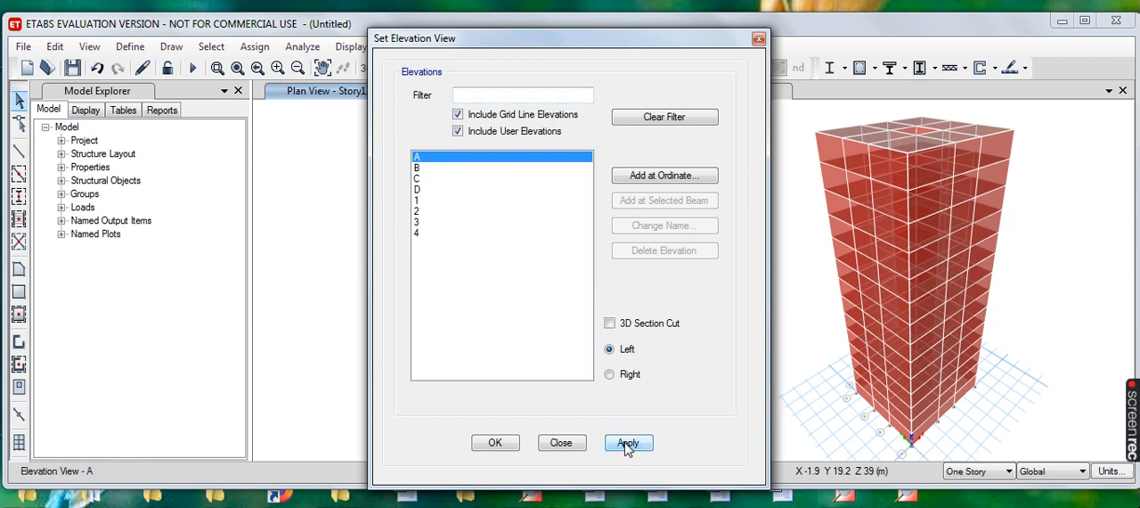
click(491, 445)
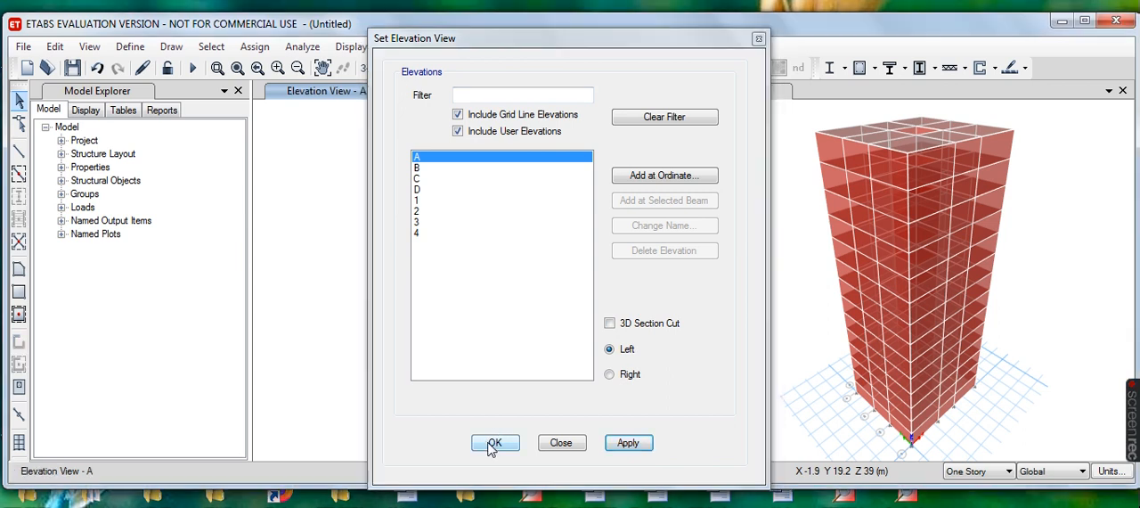
click(493, 444)
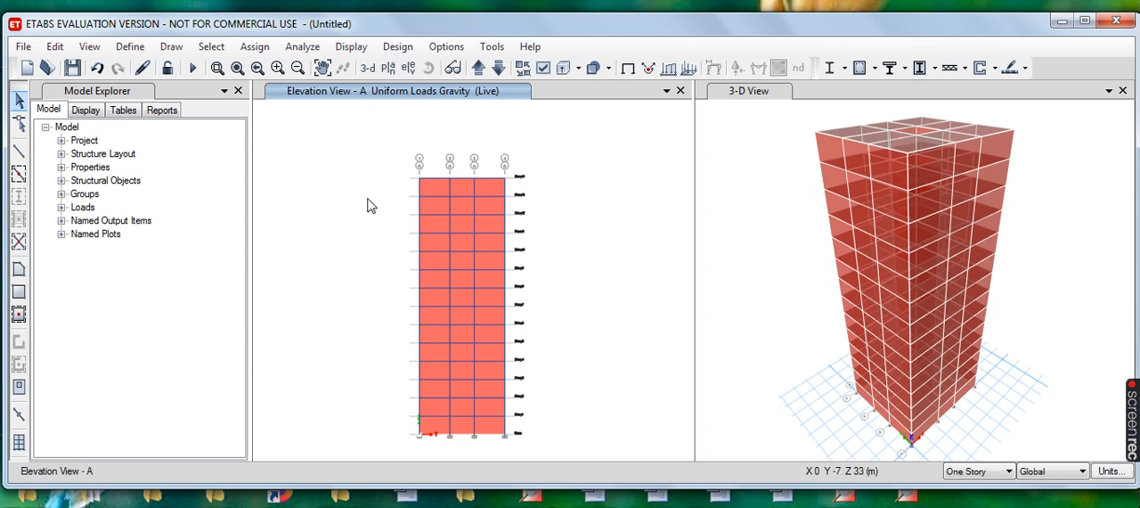
- Select all the wall panels on elevation A across the three bays, from Story14 down to the base
click(430, 194)
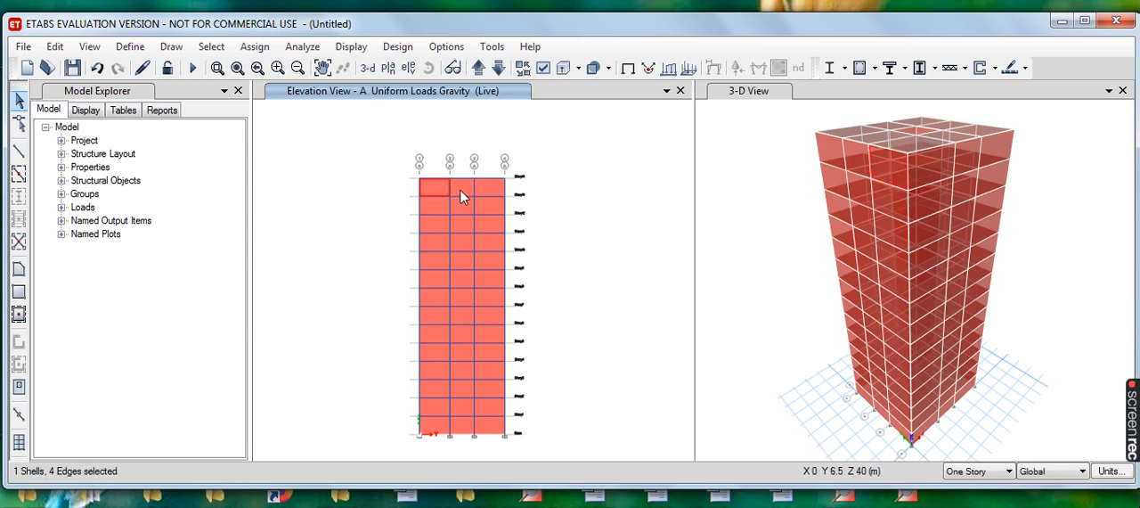
click(460, 188)
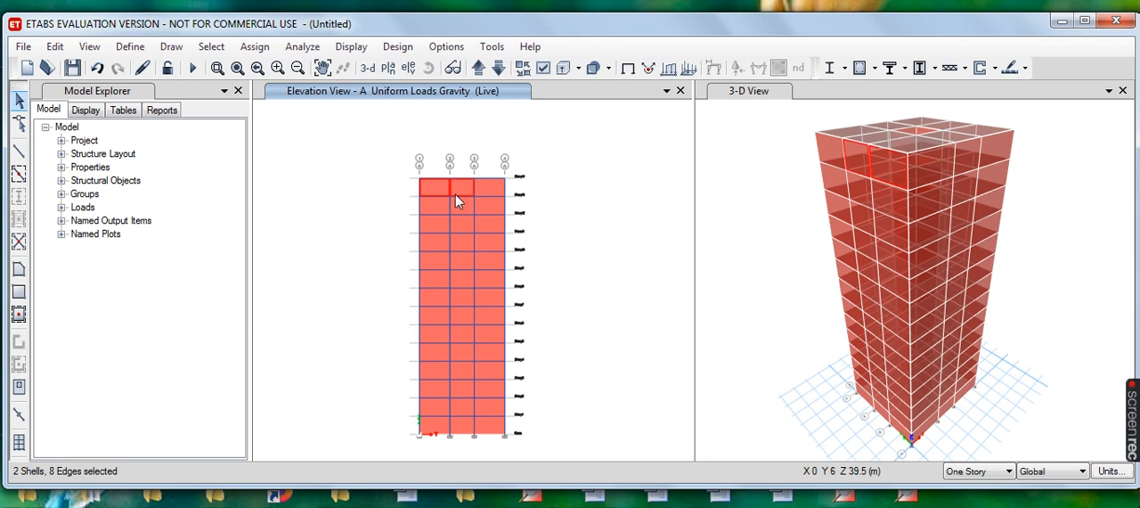
click(436, 210)
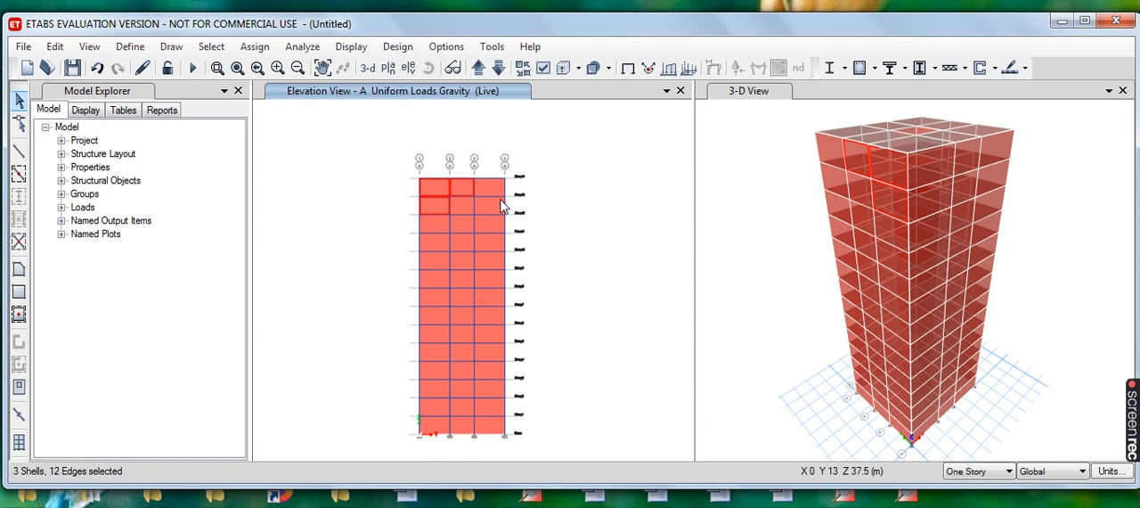
click(487, 185)
click(487, 207)
click(456, 205)
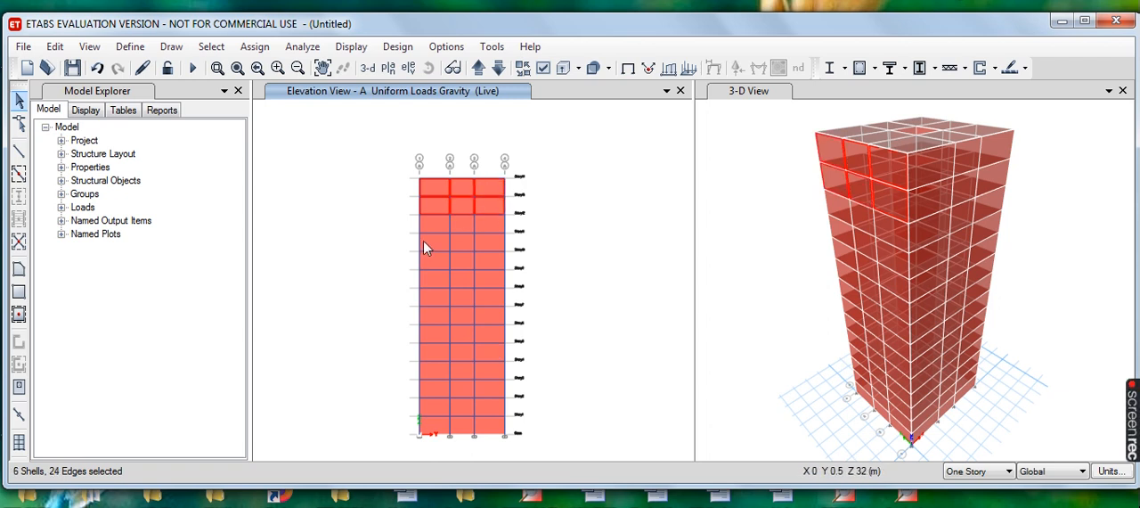
click(428, 225)
click(428, 241)
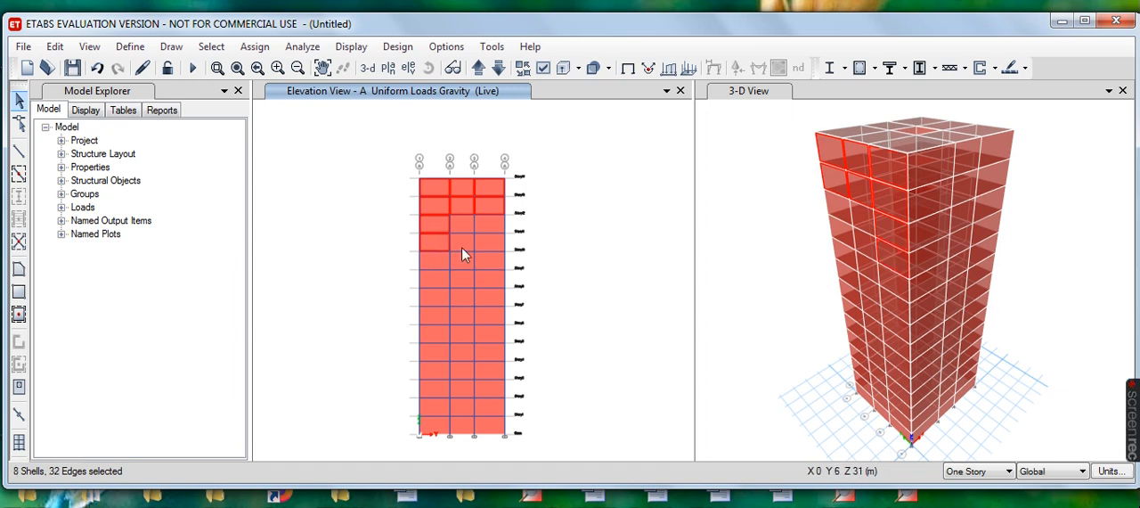
click(434, 260)
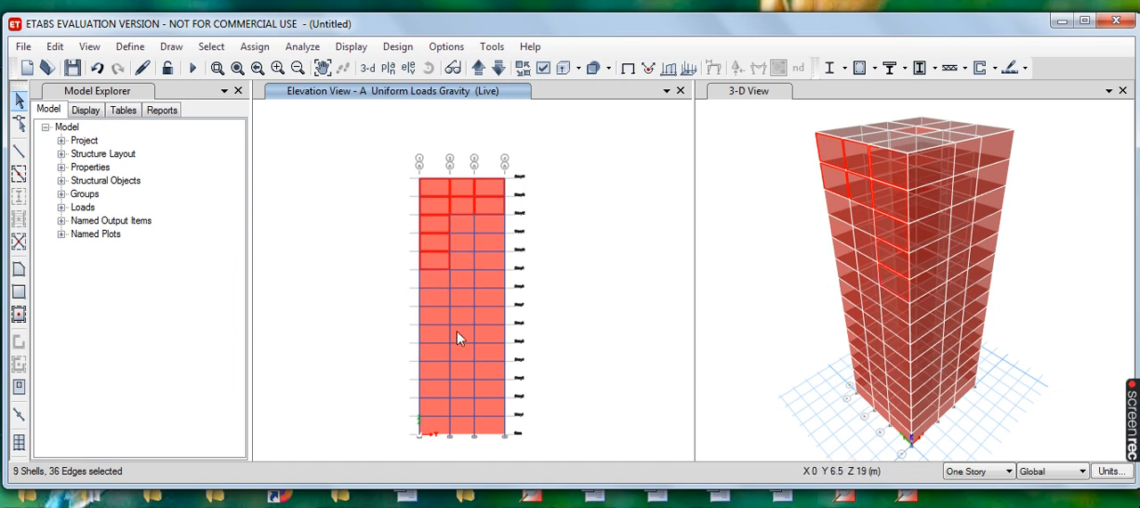
click(434, 278)
click(434, 300)
click(434, 310)
click(440, 334)
click(437, 353)
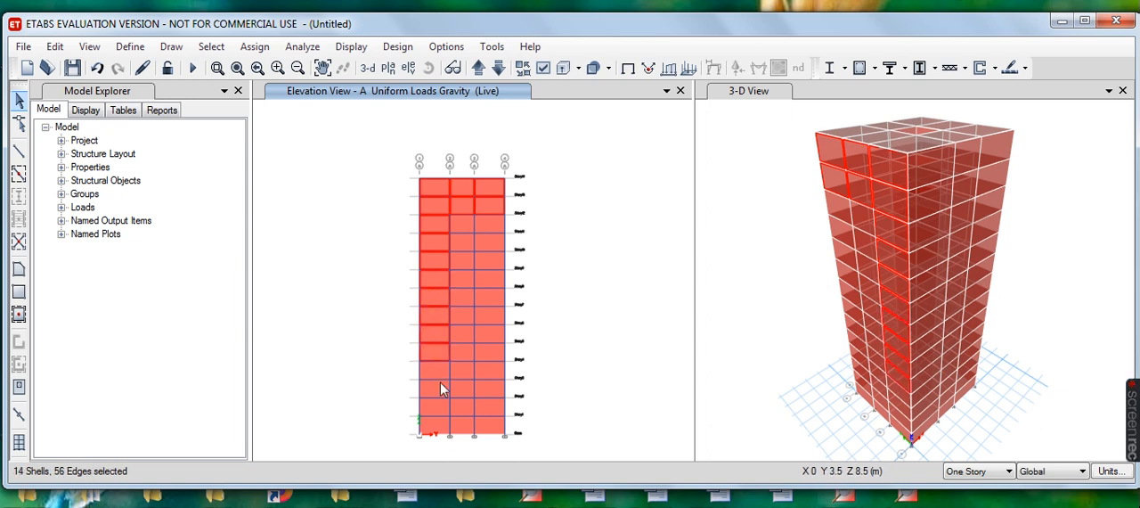
click(434, 374)
click(435, 389)
click(439, 431)
click(439, 426)
click(430, 414)
click(461, 222)
click(493, 226)
click(465, 241)
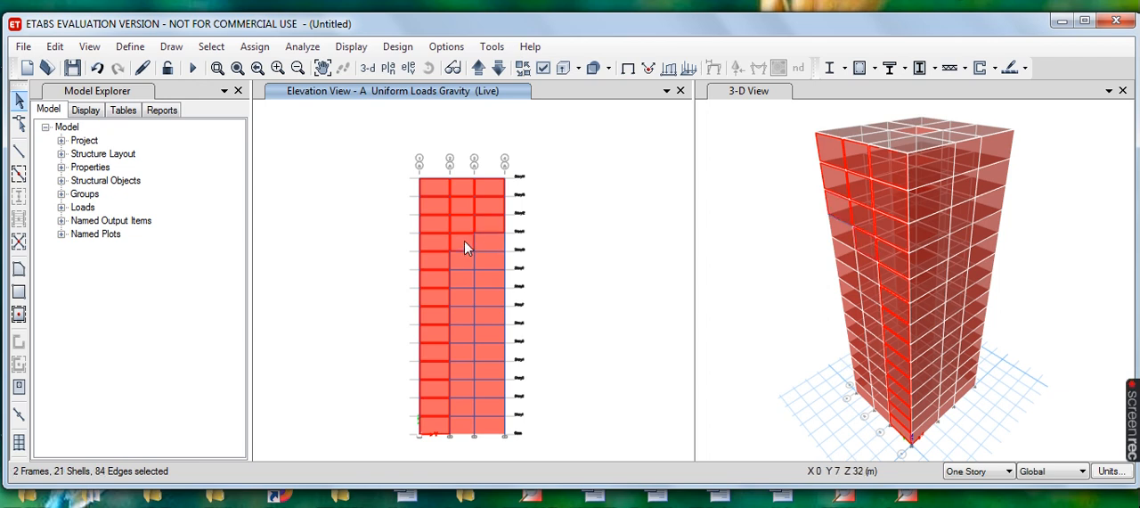
click(493, 241)
click(470, 255)
click(464, 259)
click(465, 281)
click(492, 278)
click(486, 299)
click(460, 294)
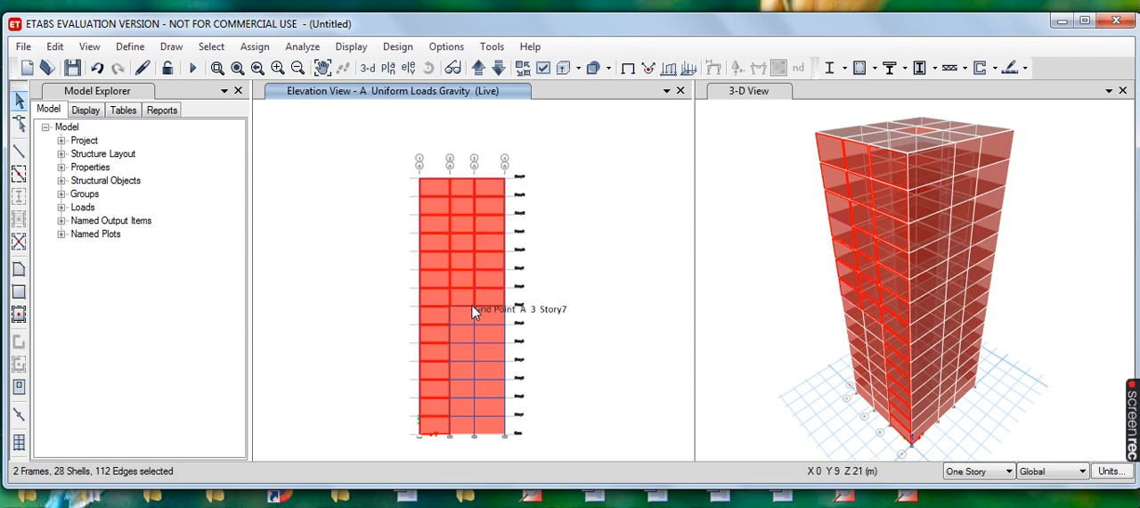
click(462, 317)
click(486, 320)
click(488, 338)
click(460, 339)
click(459, 351)
click(486, 356)
click(468, 372)
click(471, 381)
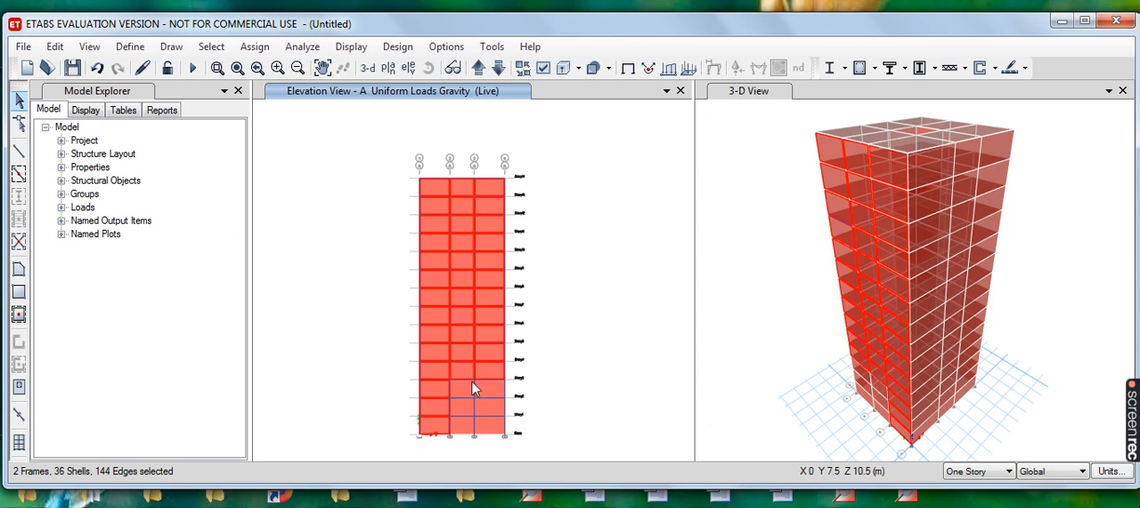
click(483, 387)
click(486, 404)
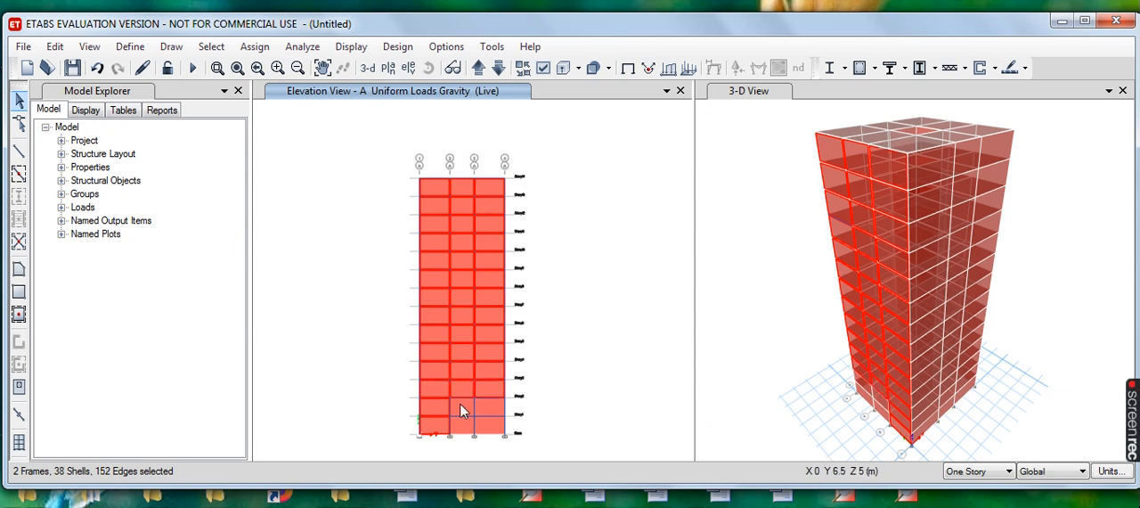
click(482, 425)
click(464, 431)
click(464, 427)
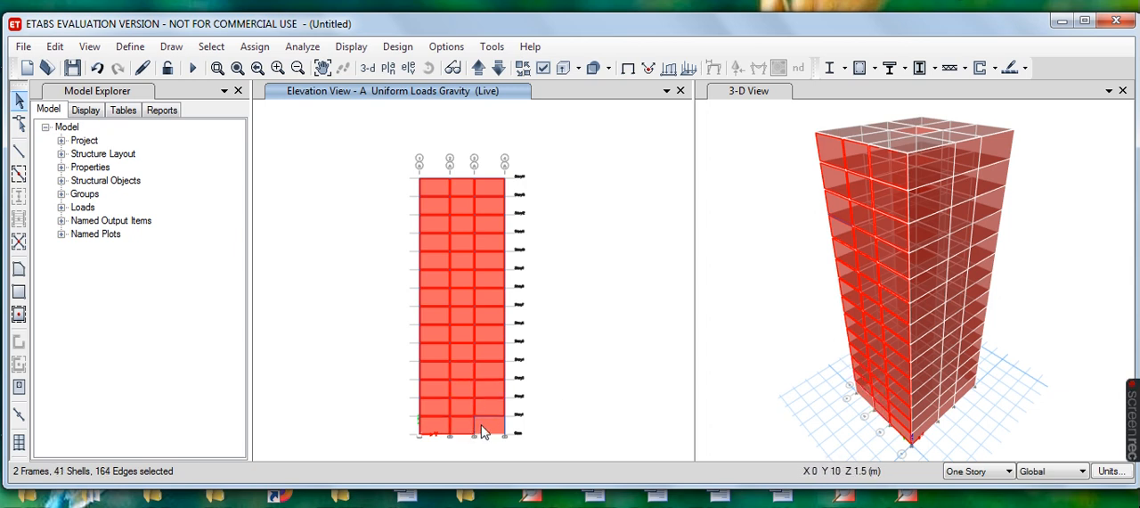
click(488, 422)
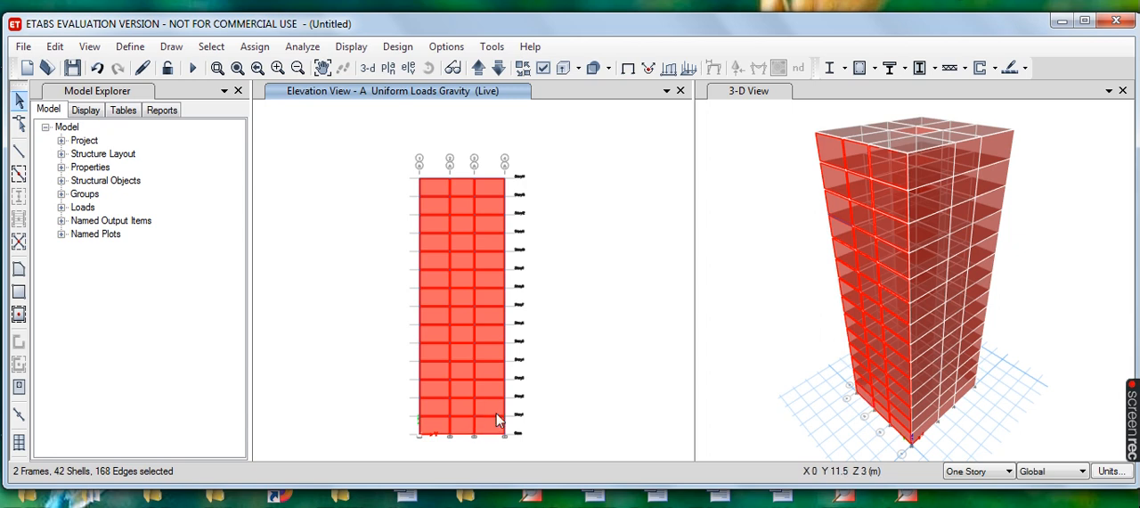
- Assign a windward wind pressure coefficient of 0.7 to the selected elevation A walls under the Wind load pattern
click(255, 48)
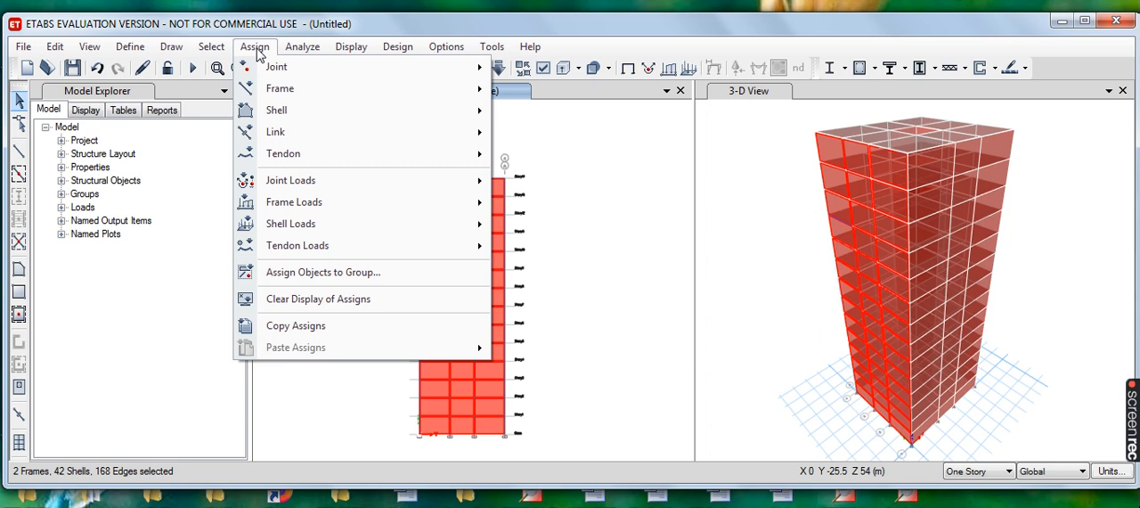
mouse_move(331, 202)
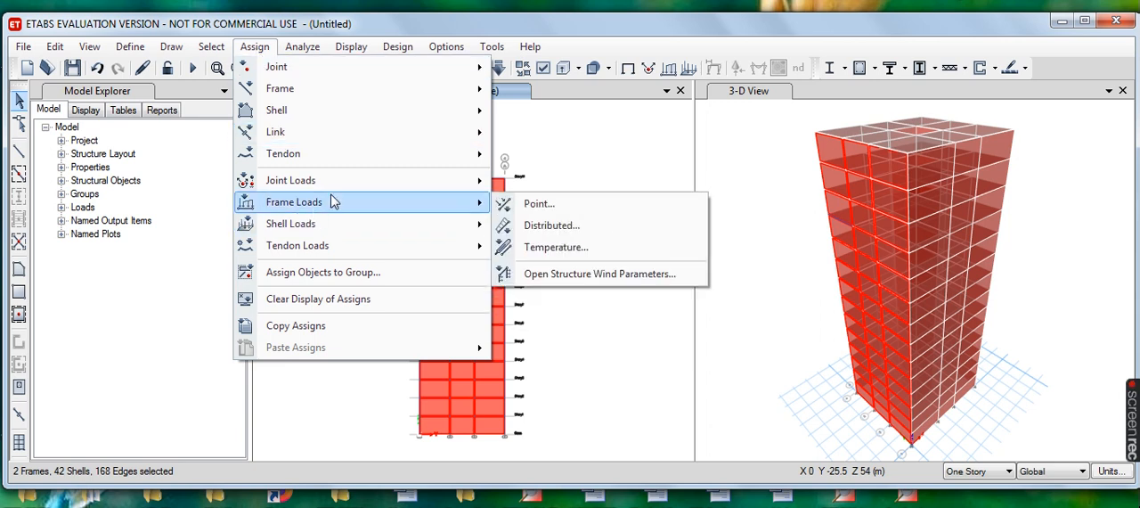
mouse_move(321, 224)
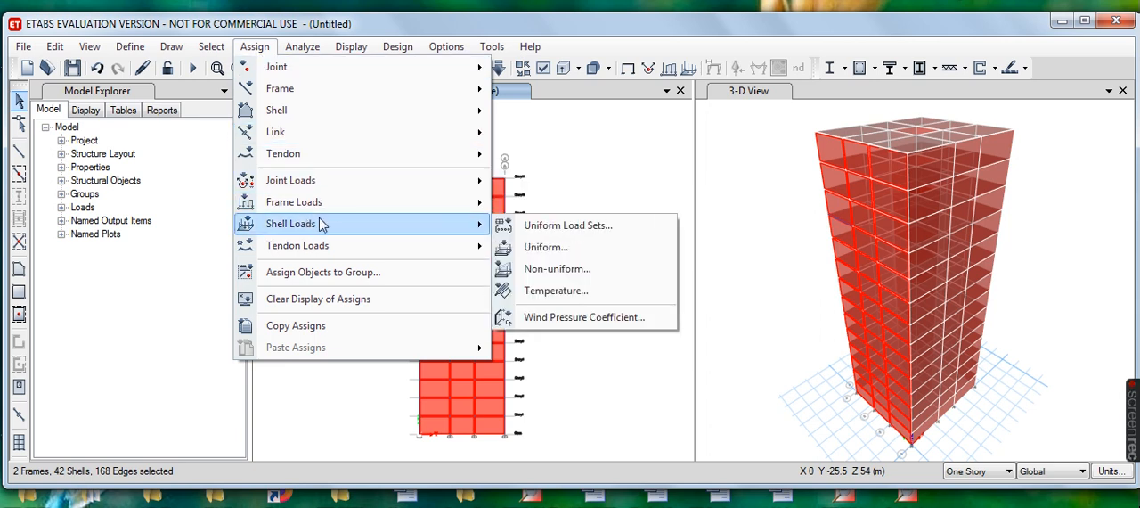
click(570, 323)
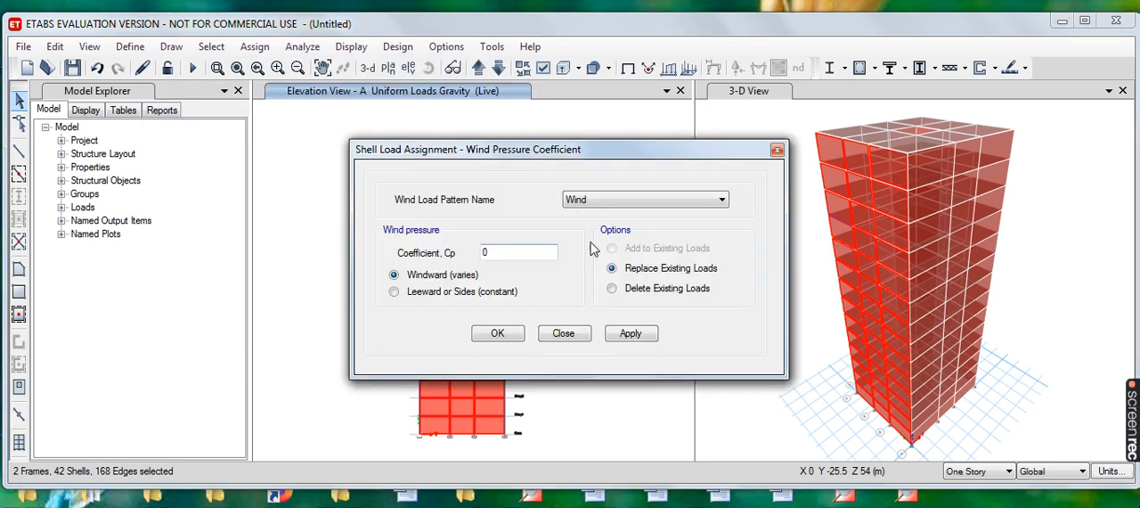
click(721, 199)
click(721, 202)
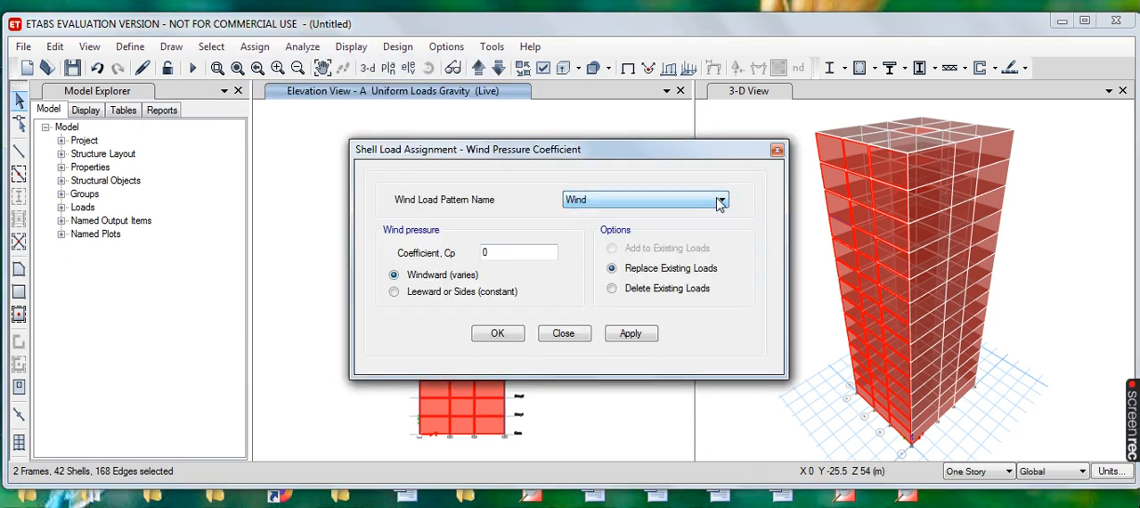
click(503, 253)
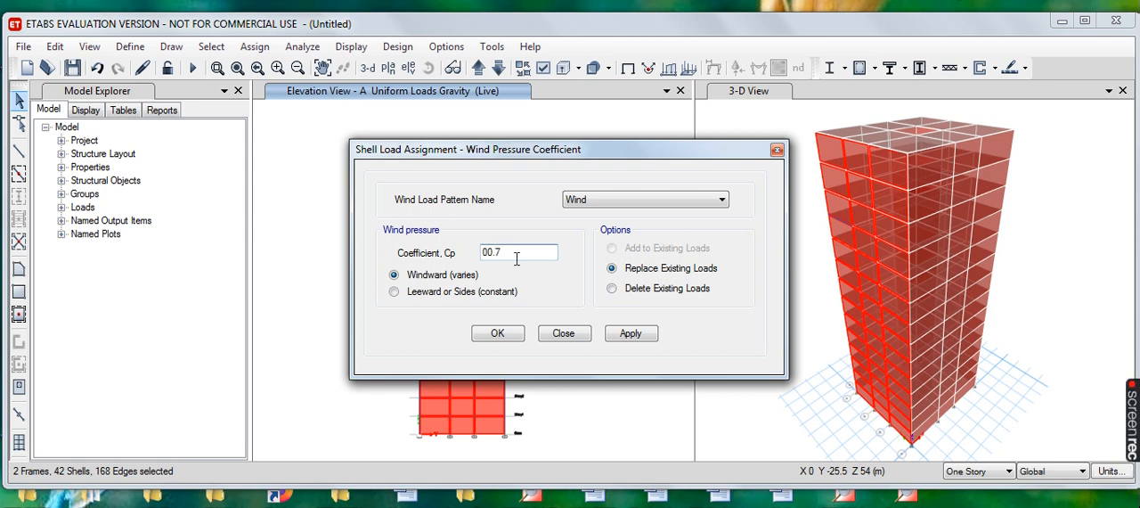
key(BackSpace)
click(638, 334)
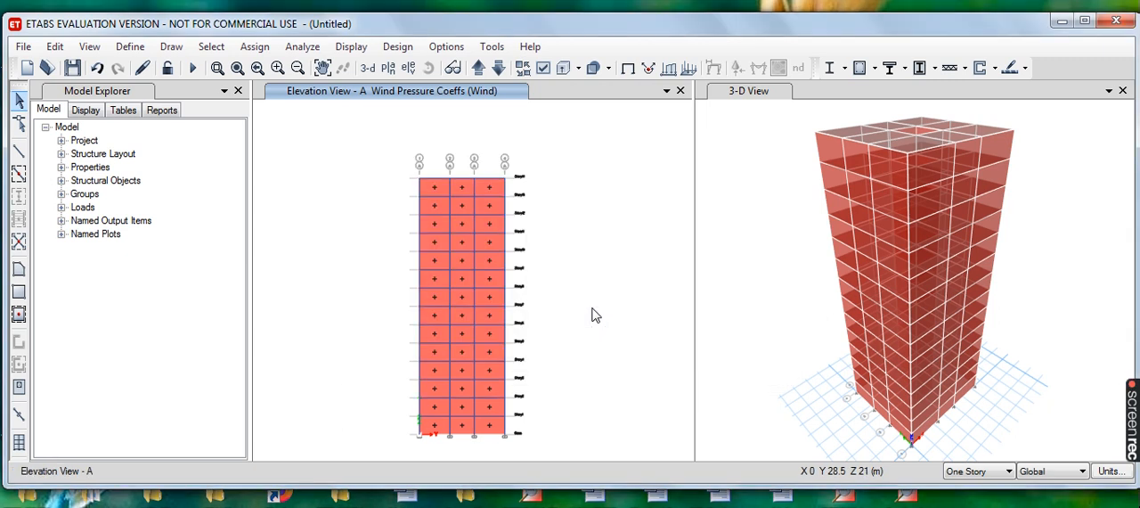
- Check the wind coefficients on the Story14 plan and switch to the elevation view along grid line 1
click(388, 70)
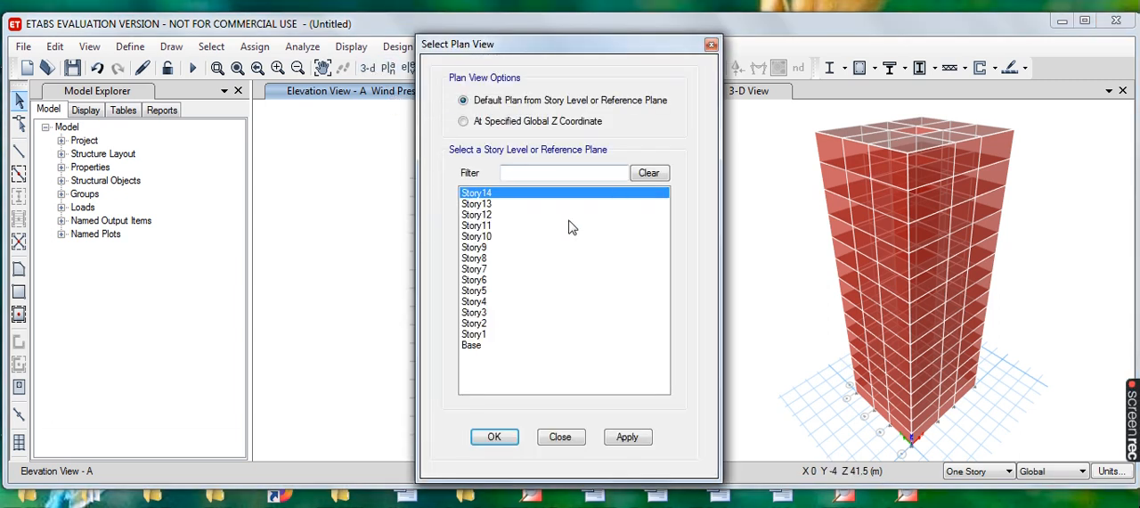
click(514, 438)
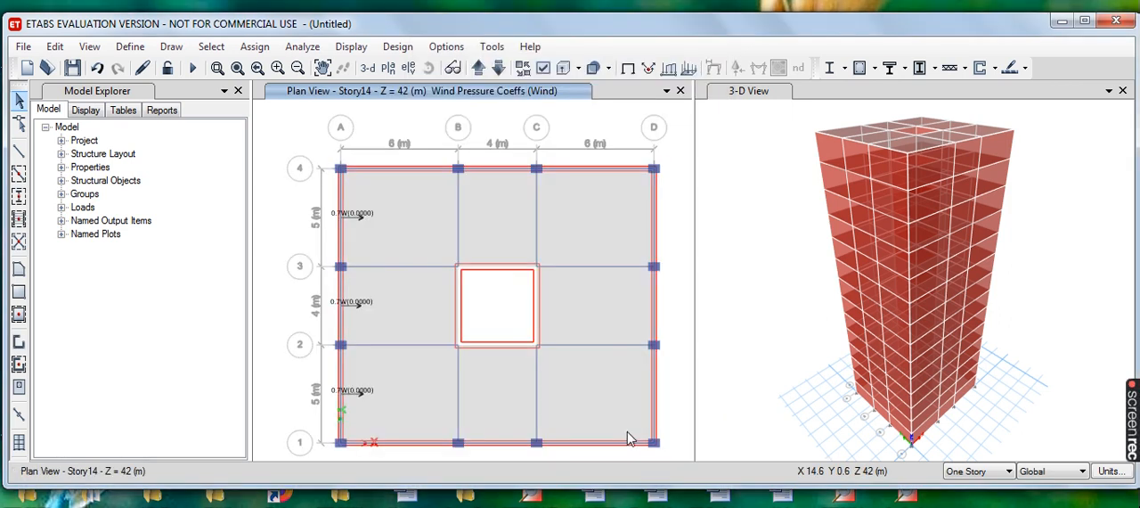
click(409, 71)
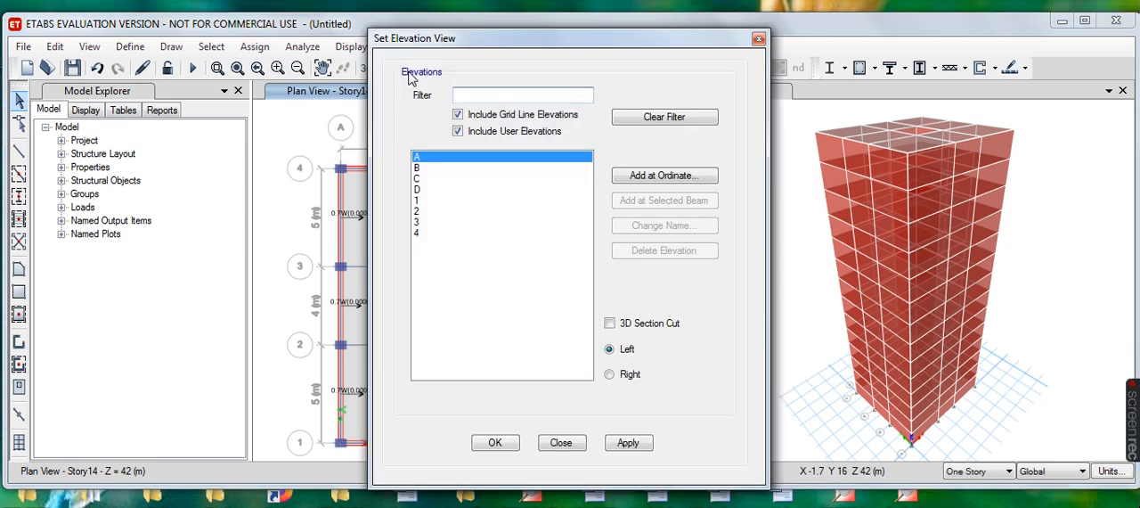
click(418, 203)
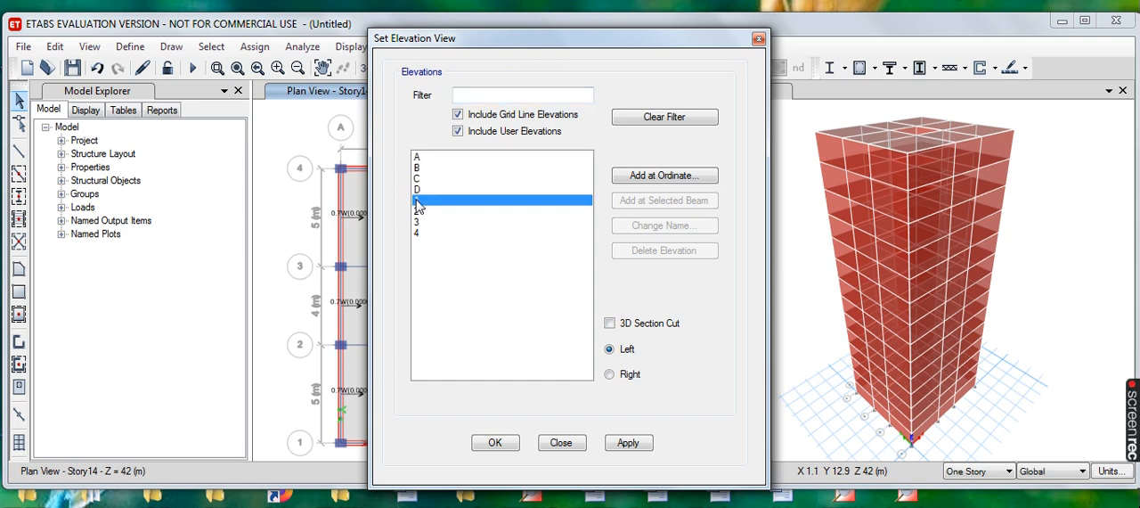
click(629, 443)
click(497, 443)
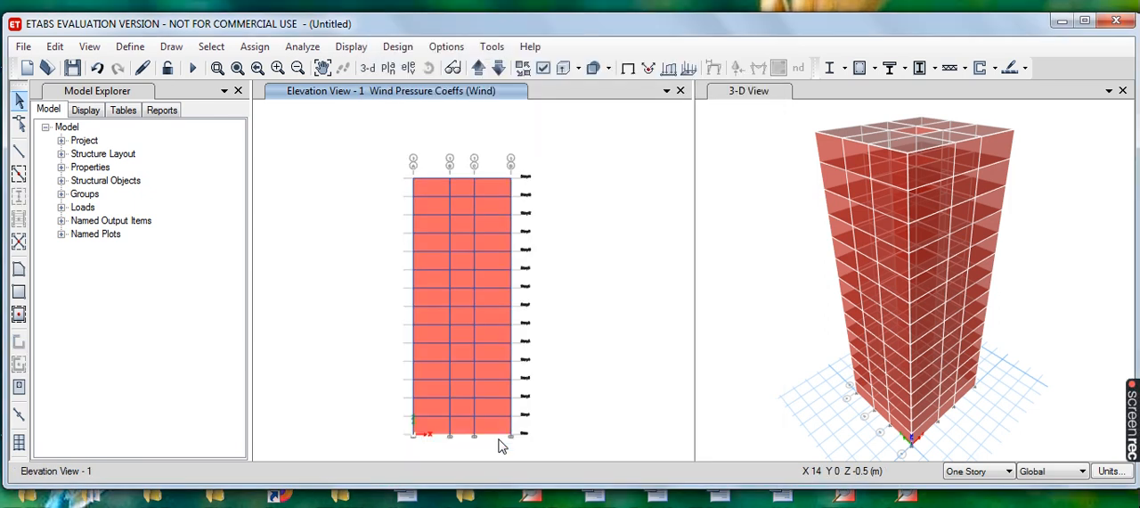
- Select all the wall panels on elevation 1 across the three bays, from Story14 down to the base
click(432, 186)
click(462, 189)
click(495, 193)
click(481, 205)
click(460, 203)
click(433, 207)
click(431, 225)
click(461, 223)
click(491, 223)
click(488, 243)
click(460, 242)
click(431, 258)
click(463, 259)
click(487, 261)
click(495, 283)
click(459, 279)
click(435, 283)
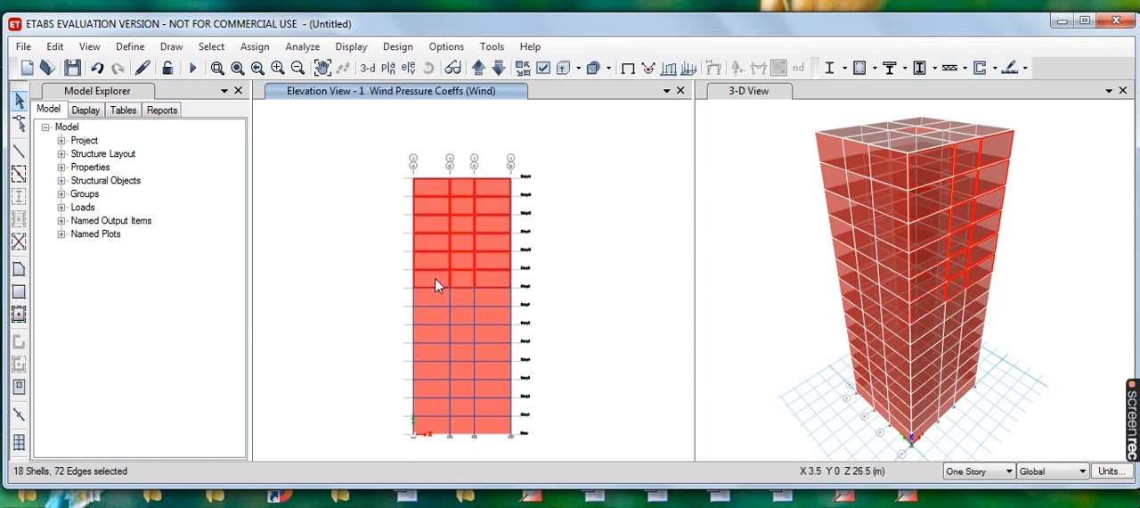
click(430, 297)
click(461, 300)
click(498, 298)
click(495, 313)
click(462, 313)
click(431, 306)
click(435, 319)
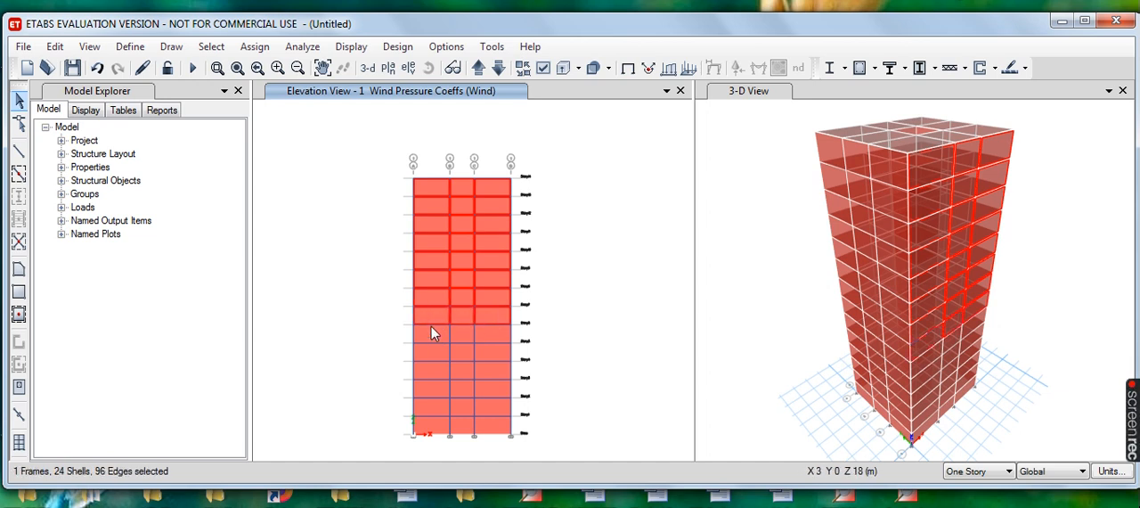
click(439, 333)
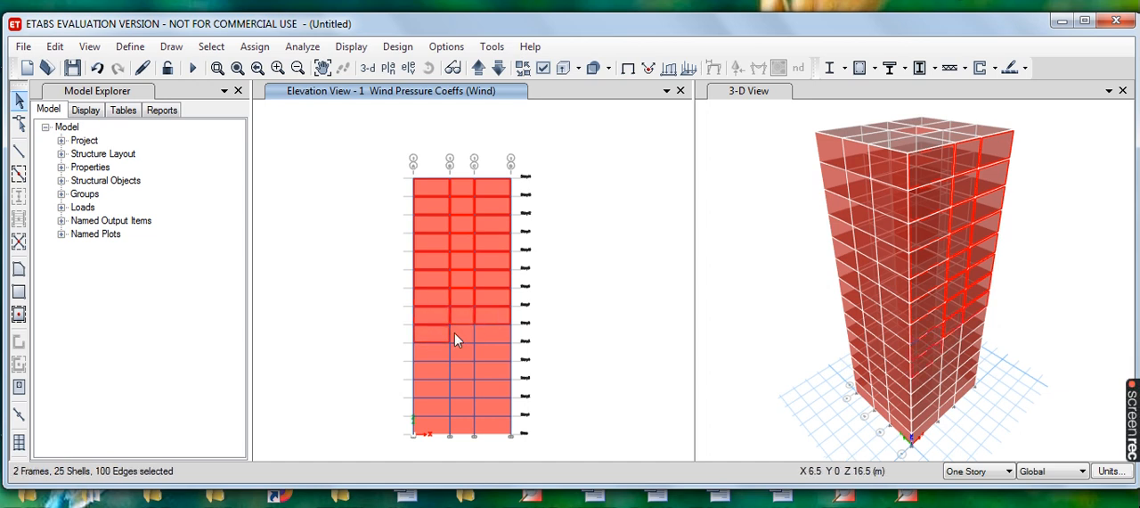
click(492, 334)
click(465, 333)
click(433, 356)
click(462, 350)
click(487, 350)
click(499, 374)
click(494, 388)
click(477, 407)
click(463, 403)
click(457, 388)
click(458, 370)
click(432, 363)
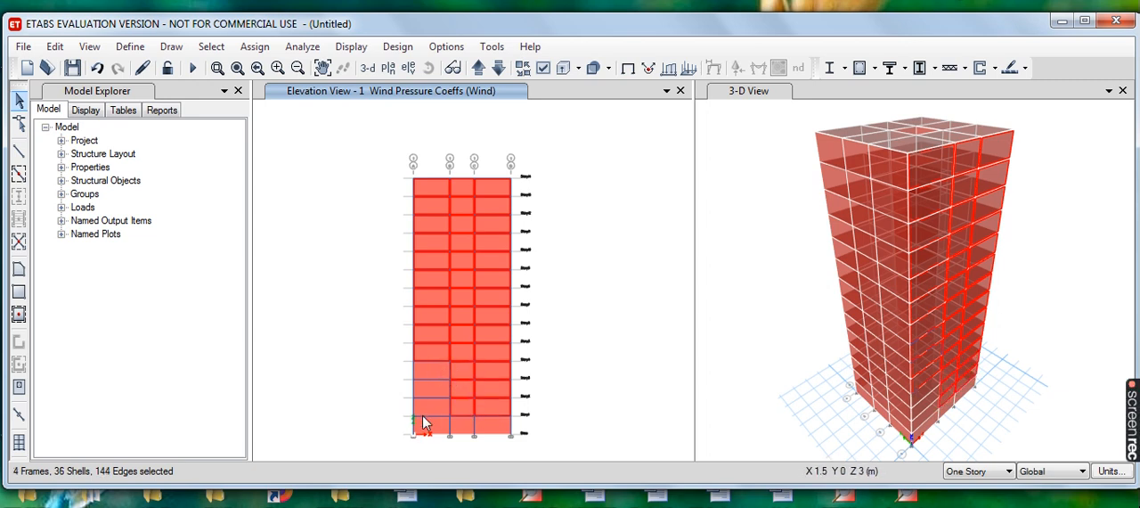
click(427, 374)
click(430, 392)
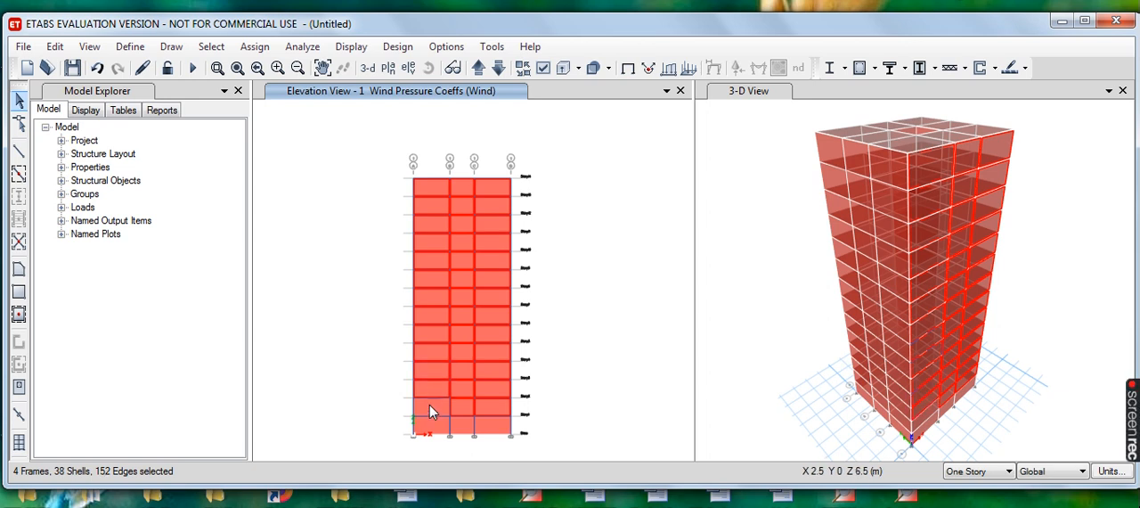
click(433, 408)
click(437, 426)
click(466, 428)
click(488, 427)
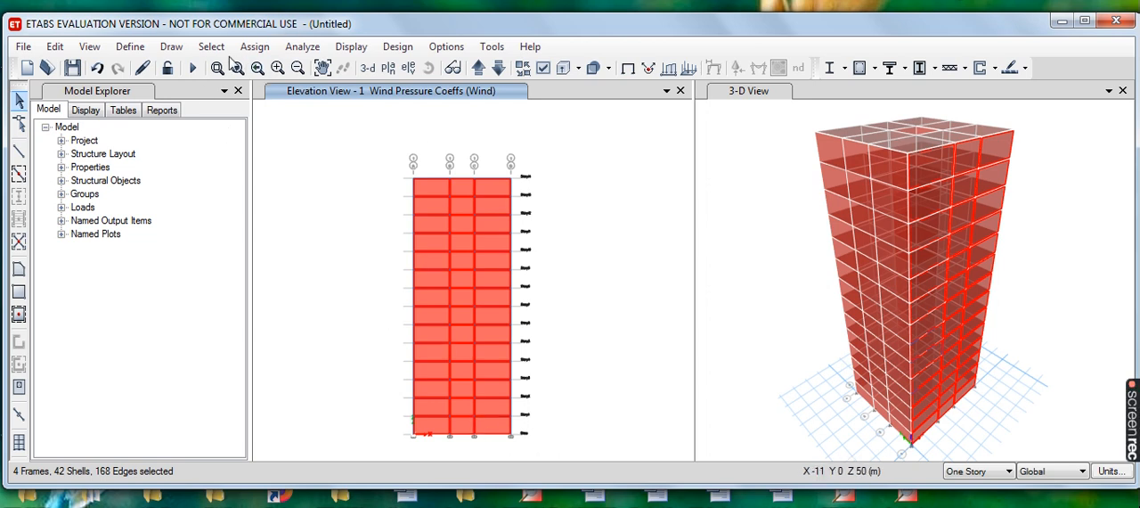
- Assign the Wind pattern's windward pressure coefficient of 0.7 to the selected elevation 1 walls, replacing existing loads
click(255, 48)
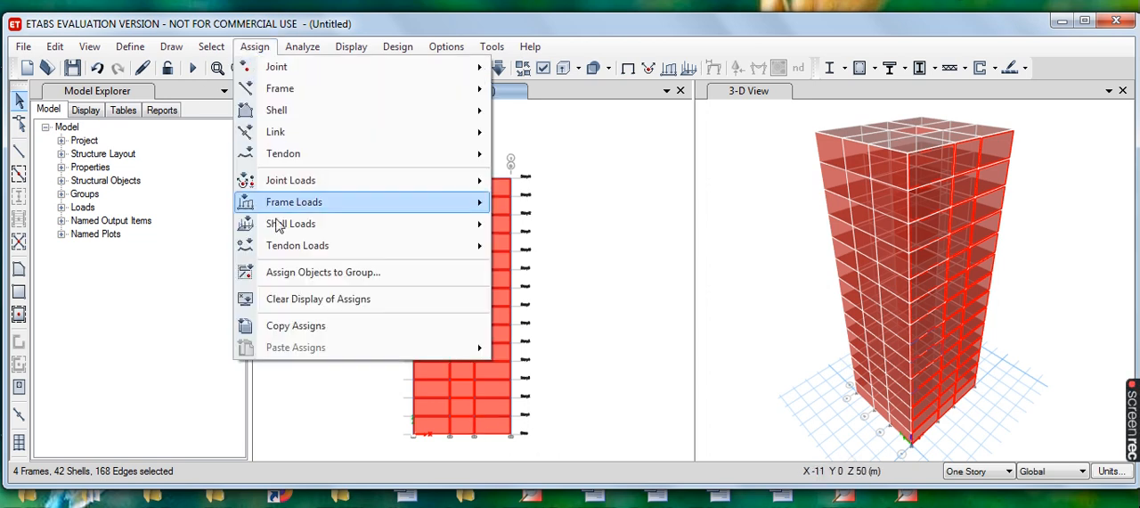
mouse_move(383, 230)
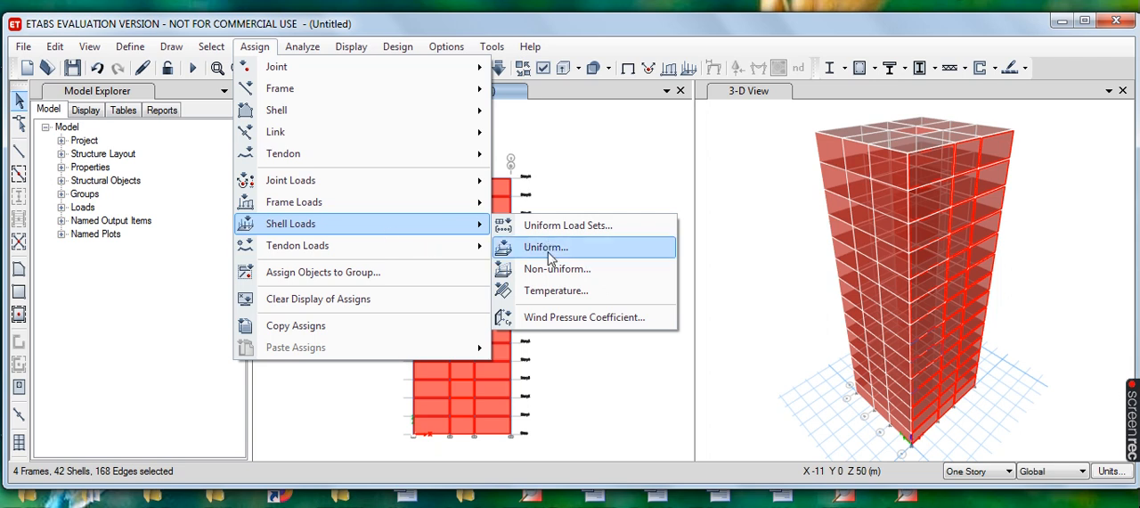
click(581, 319)
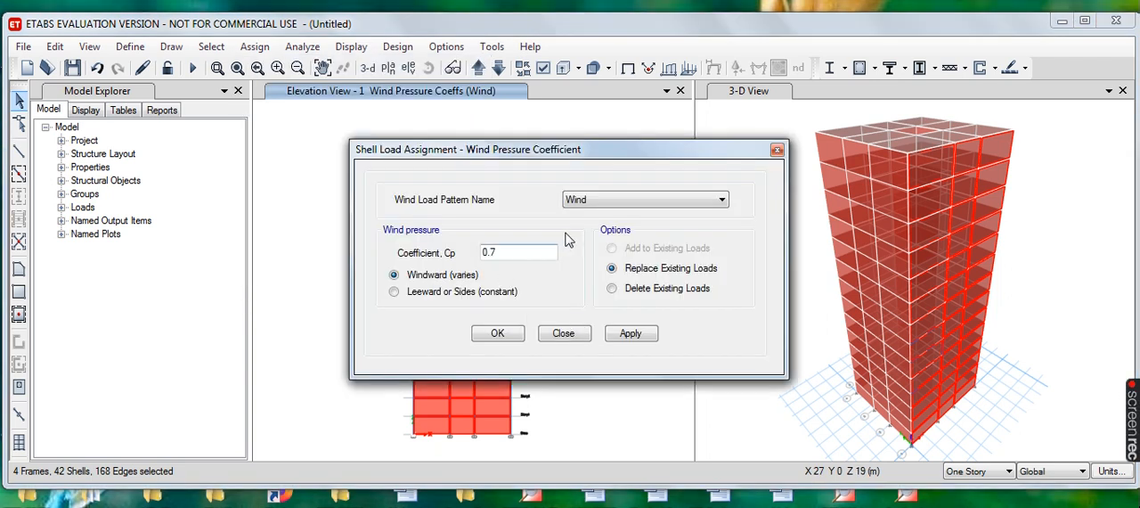
click(636, 343)
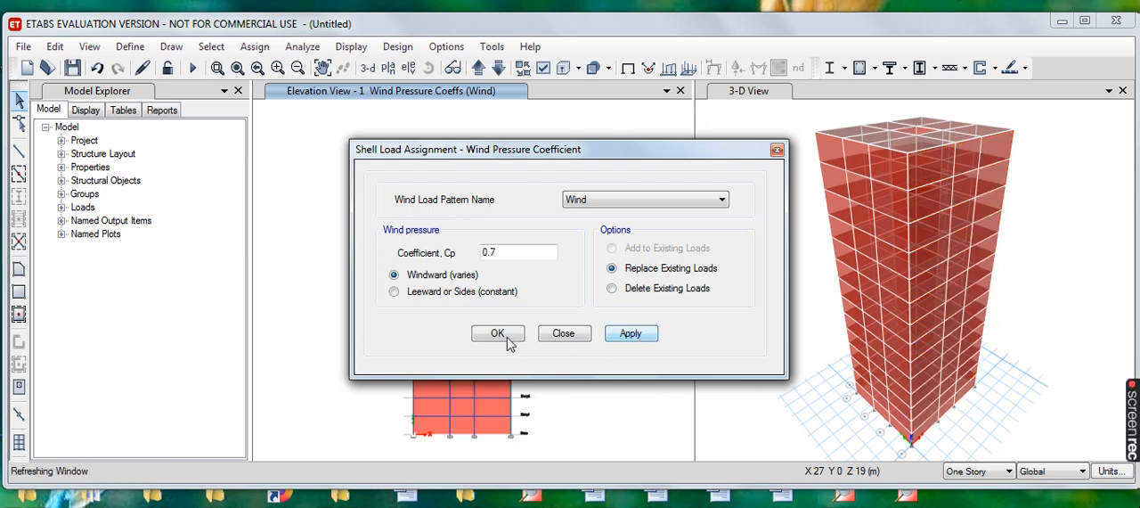
click(626, 336)
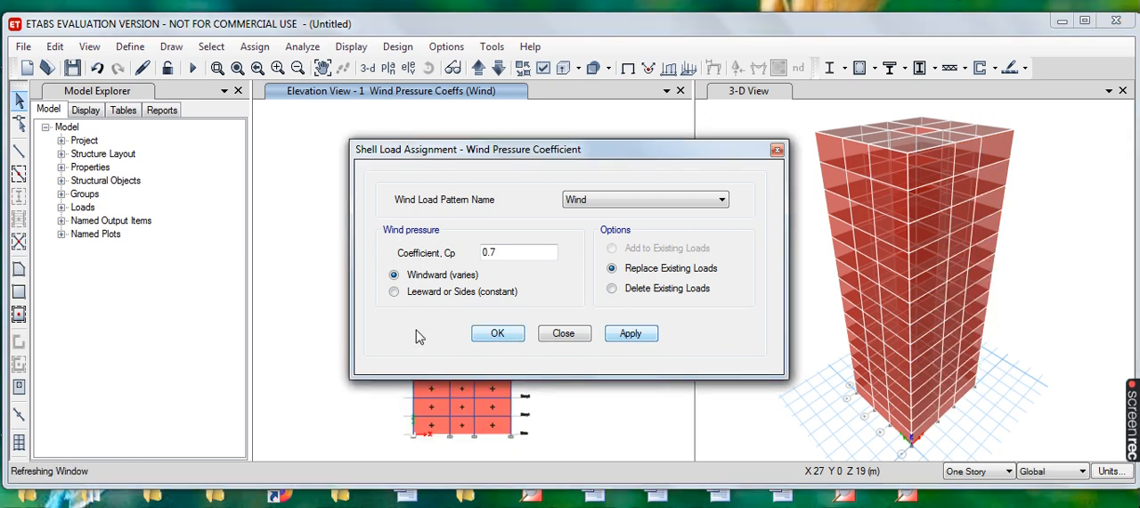
click(498, 335)
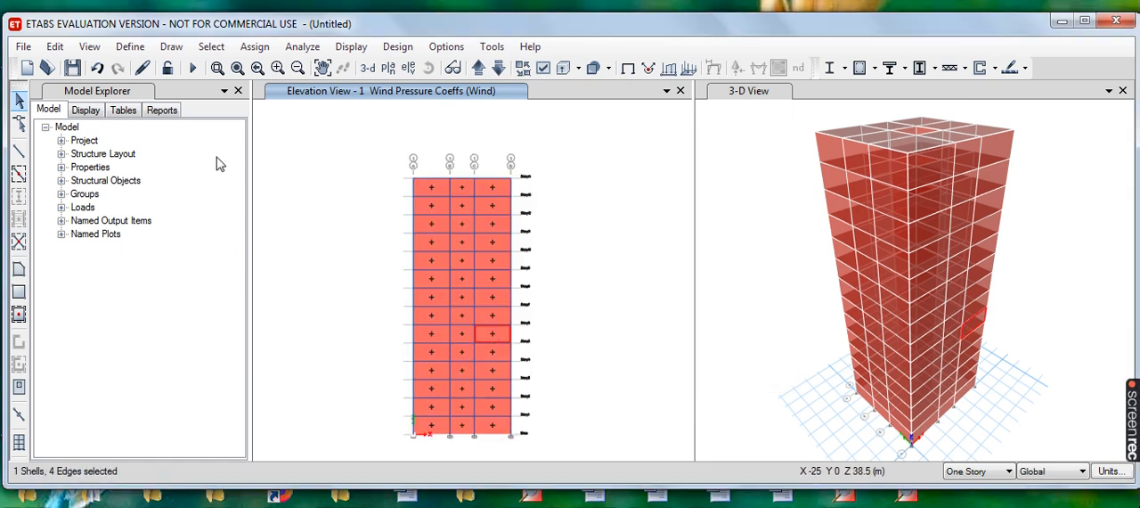
- Check the wind coefficients on the Story14 plan and switch to the elevation view along grid line D
click(388, 69)
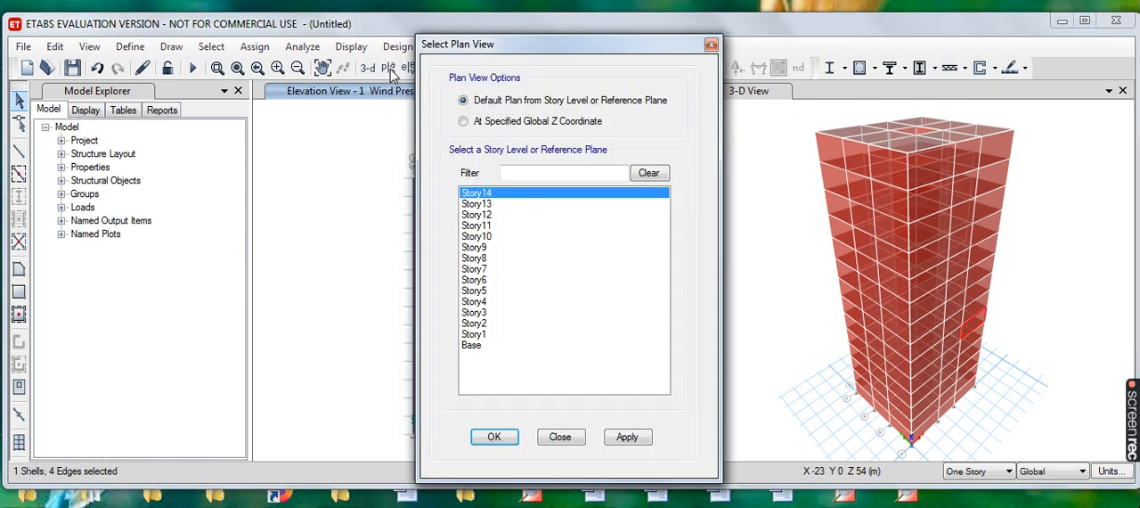
click(639, 438)
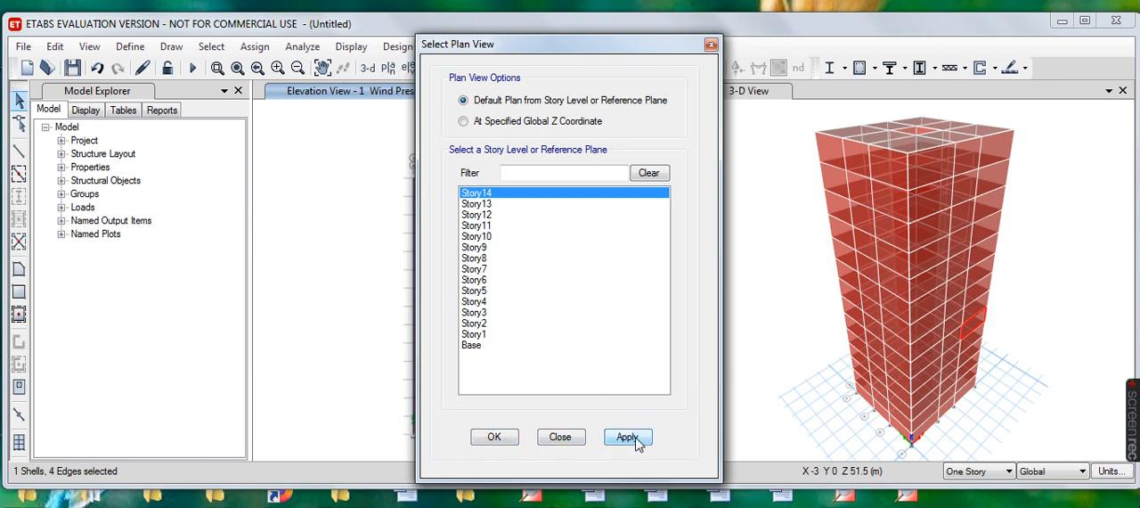
click(504, 439)
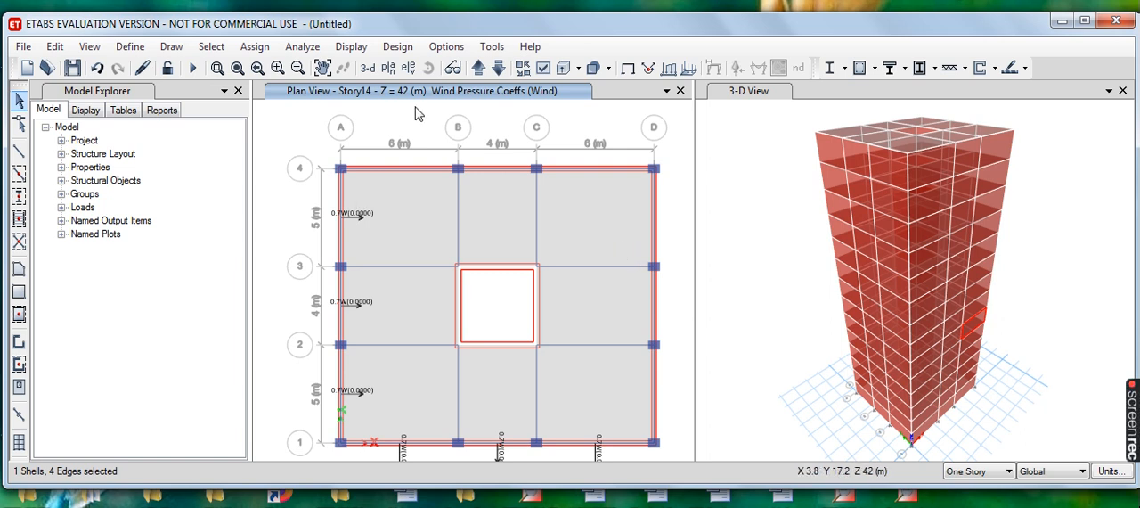
click(409, 69)
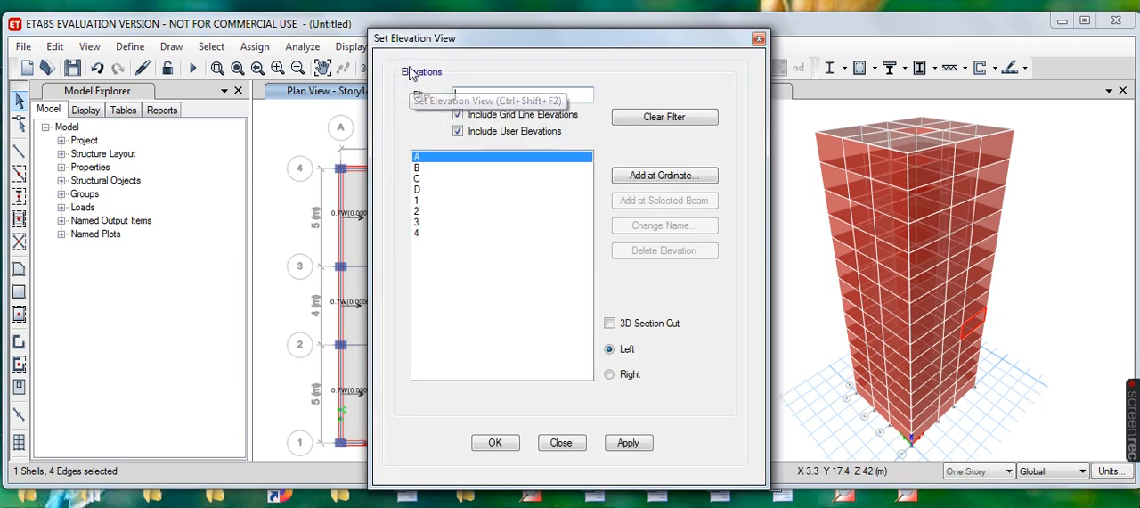
click(417, 189)
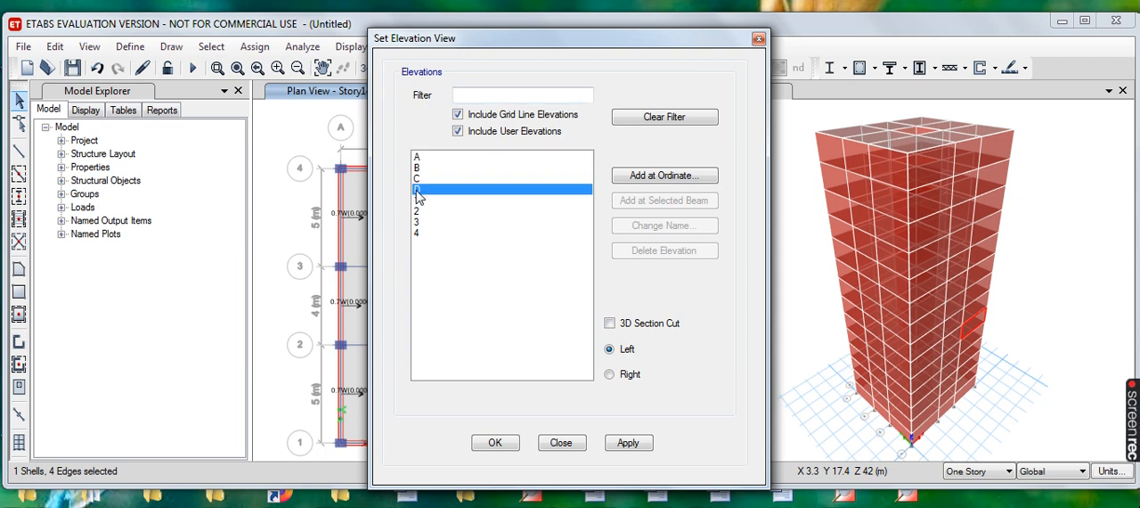
click(628, 444)
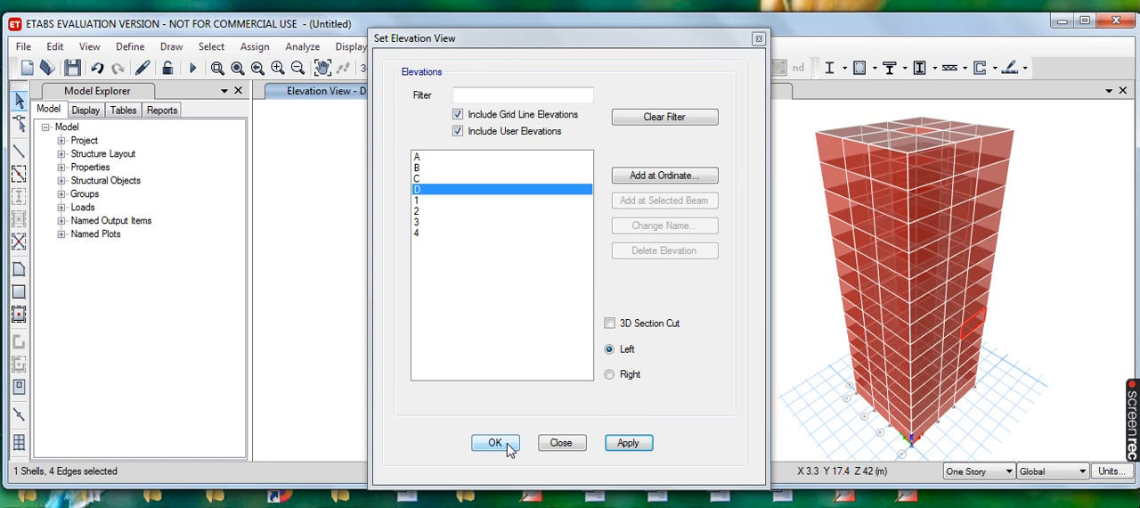
click(507, 445)
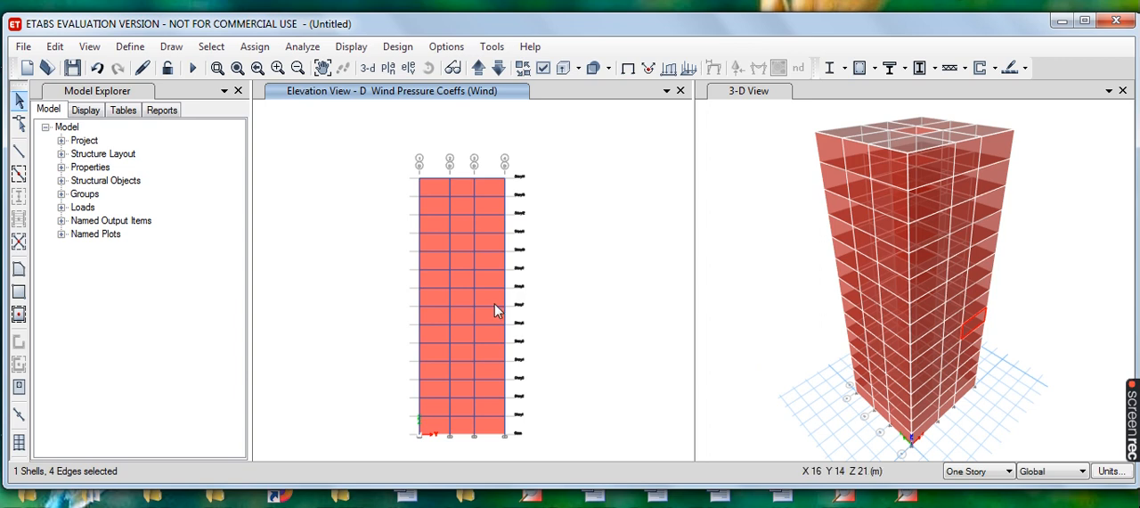
- Select all the wall panels on elevation D across the three bays, from Story14 down to the base
click(435, 188)
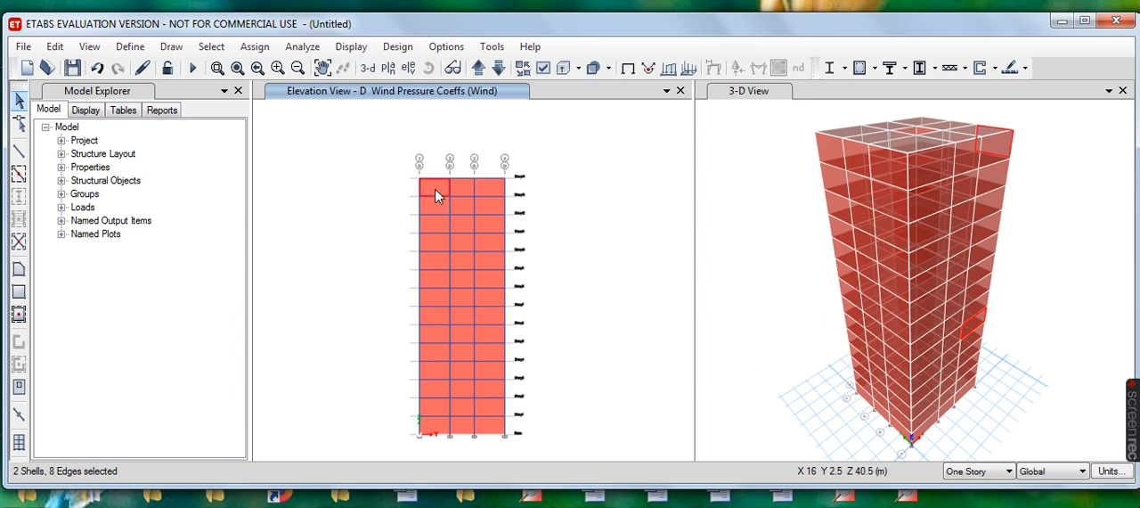
click(465, 188)
click(487, 188)
click(490, 206)
click(488, 224)
click(461, 225)
click(462, 205)
click(431, 211)
click(435, 227)
click(436, 240)
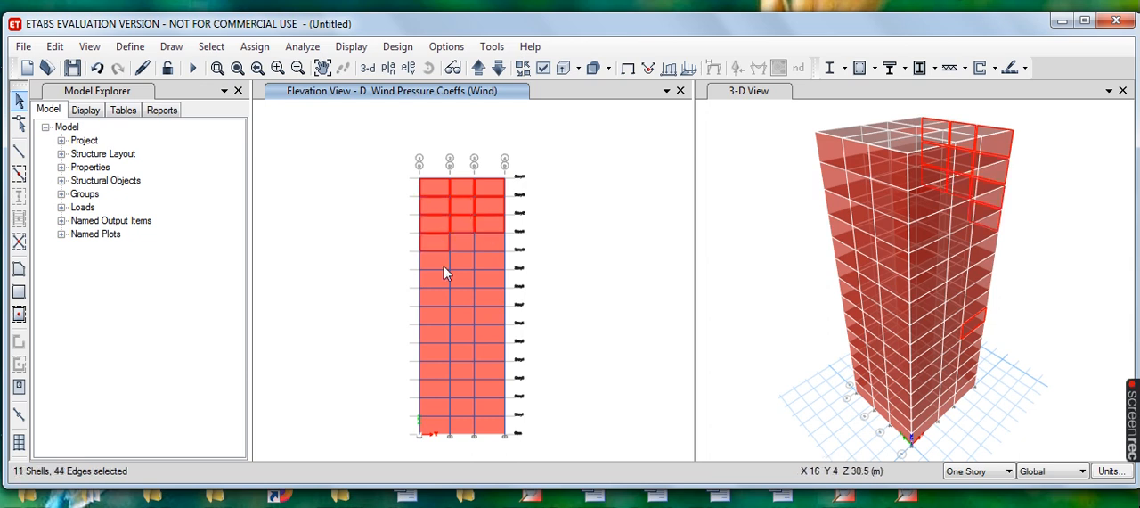
click(443, 260)
click(462, 237)
click(456, 264)
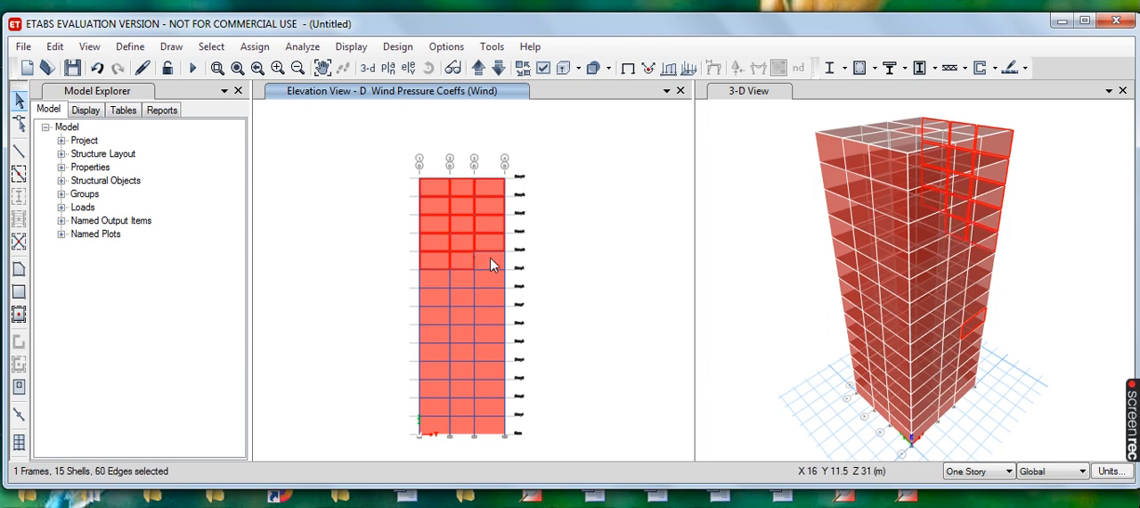
click(489, 263)
click(435, 280)
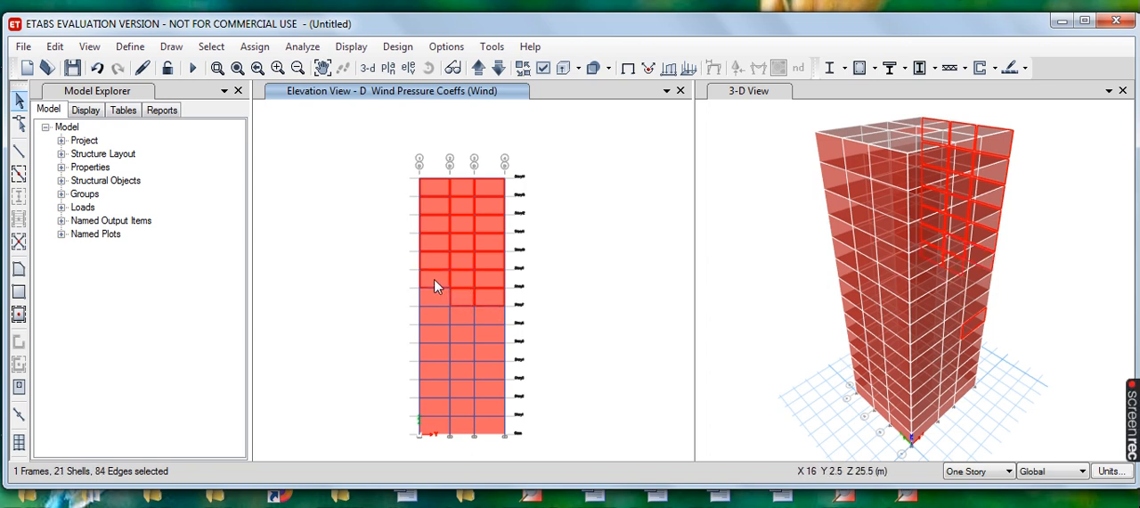
click(430, 313)
click(455, 318)
click(485, 313)
click(486, 317)
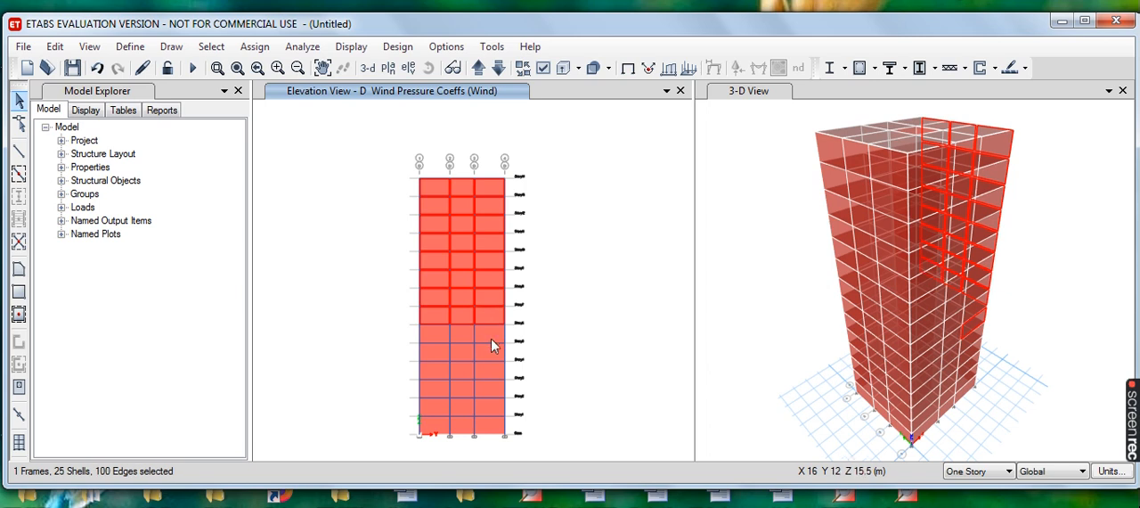
click(436, 371)
click(445, 382)
click(465, 383)
click(470, 392)
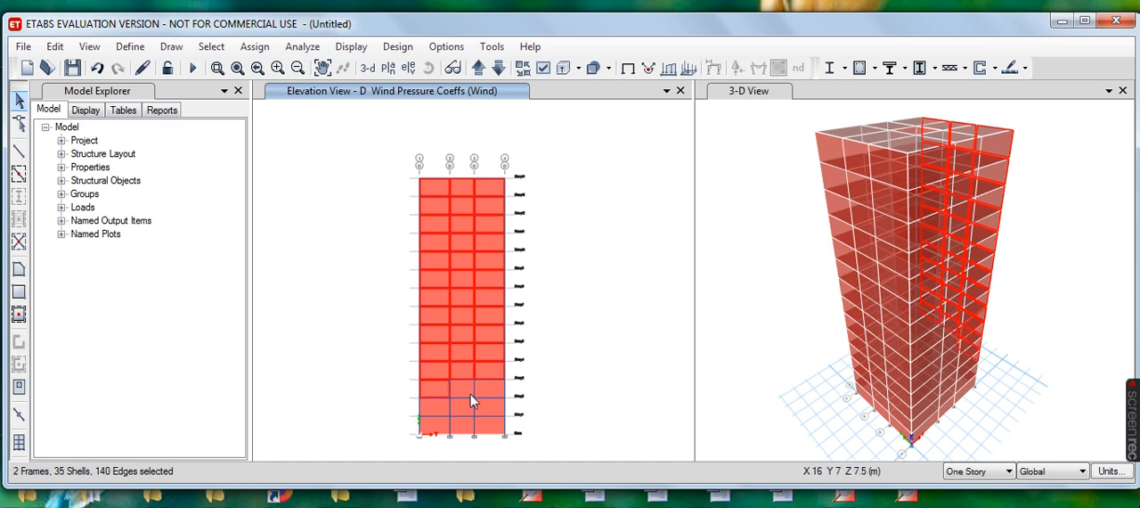
click(487, 387)
click(469, 392)
click(438, 411)
click(445, 426)
click(461, 424)
click(465, 405)
click(485, 403)
click(491, 431)
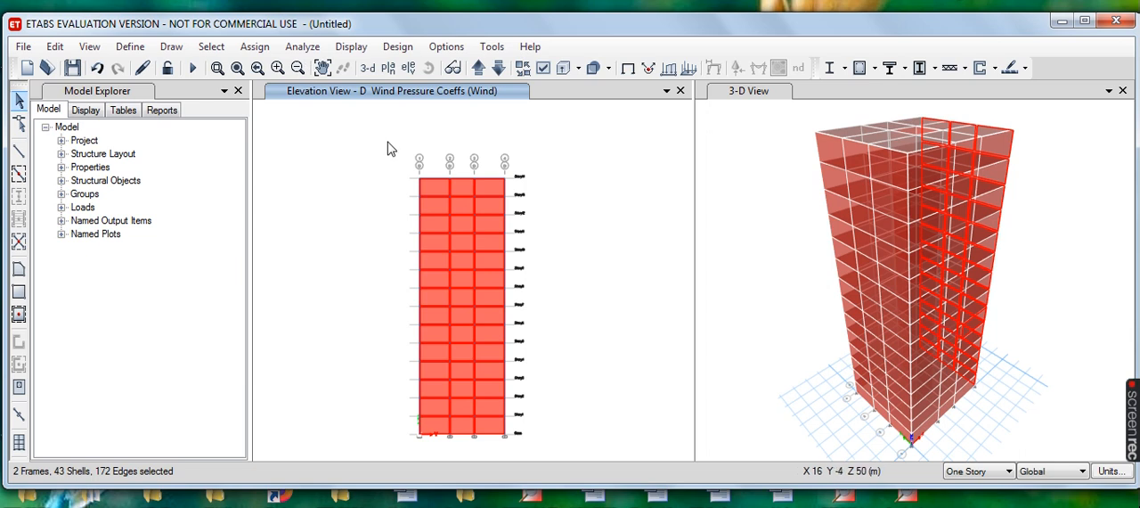
- Assign the Wind pattern's leeward or sides (constant) pressure coefficient of 0.2 to the selected elevation D walls, replacing existing loads
click(255, 46)
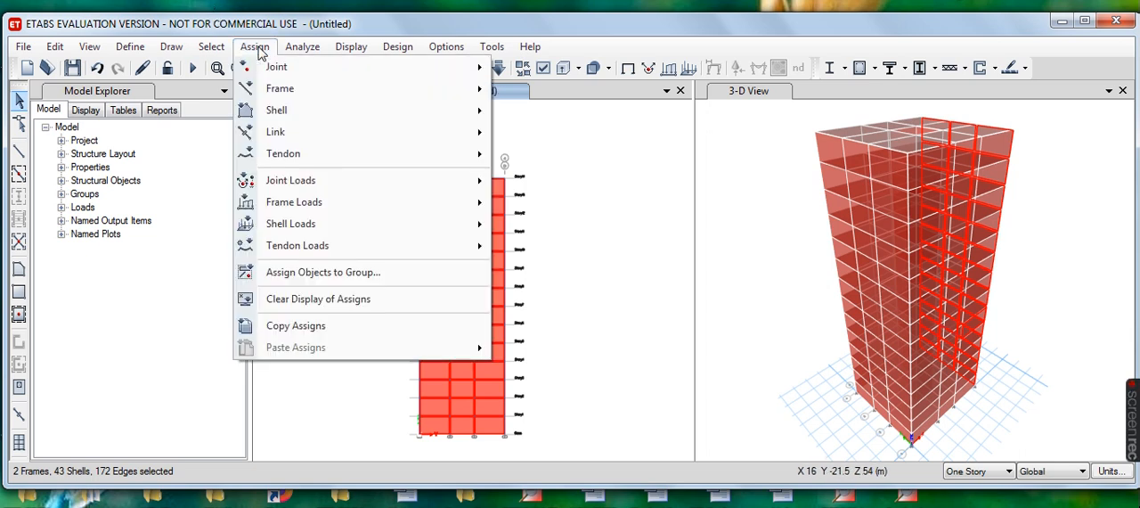
mouse_move(324, 213)
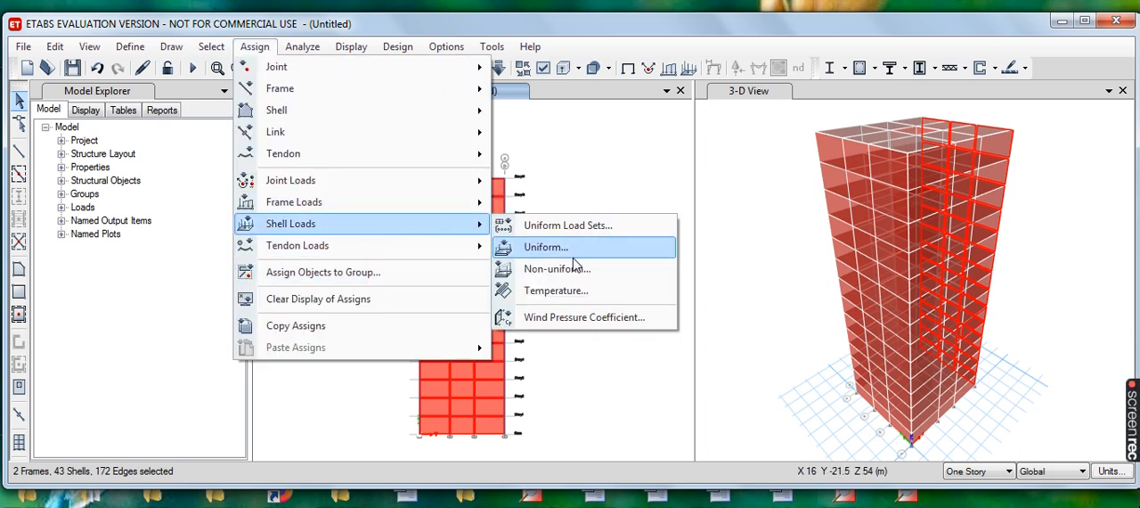
click(620, 321)
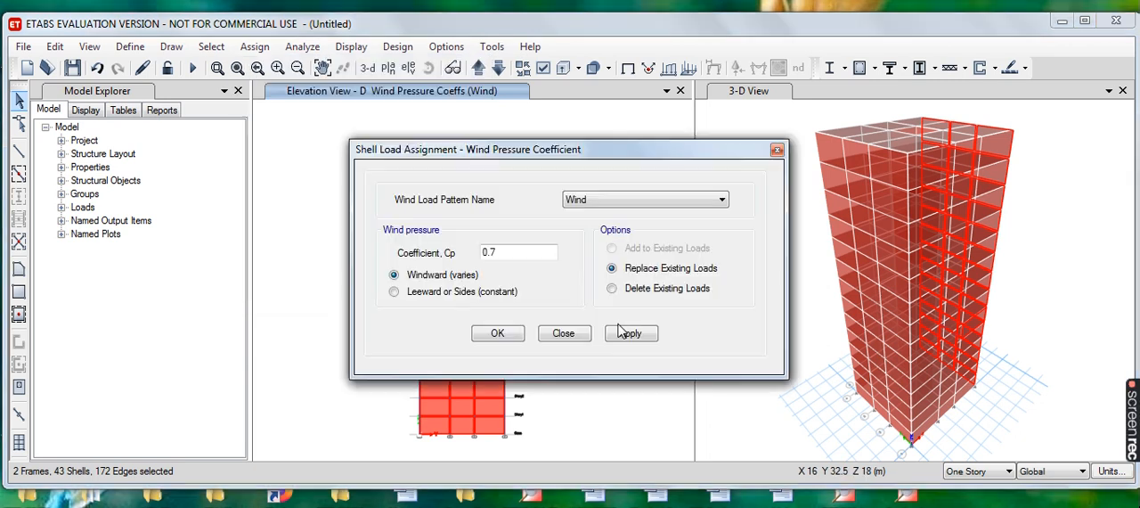
click(513, 250)
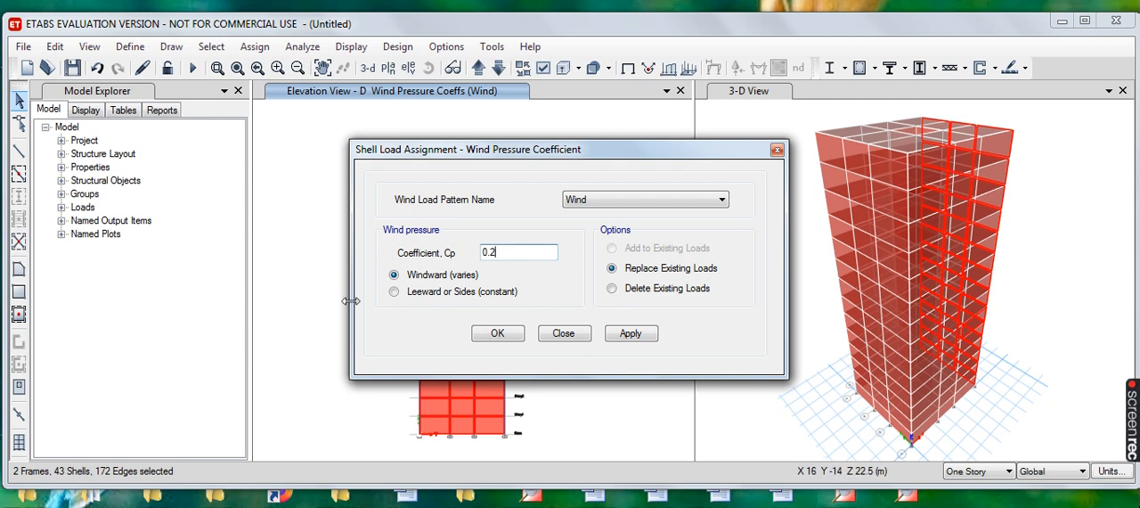
click(394, 293)
click(631, 334)
click(504, 340)
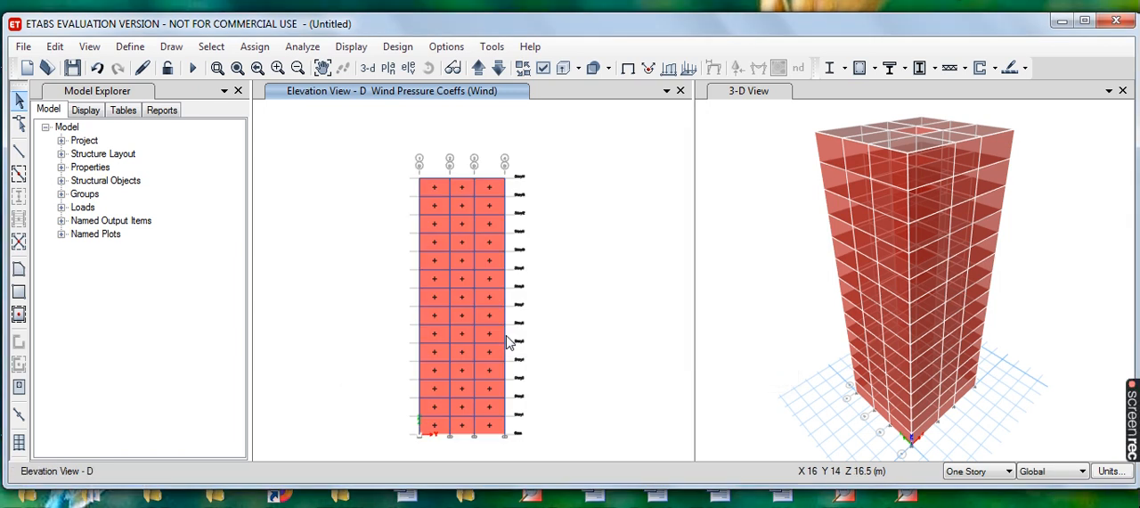
- Switch from elevation D to the elevation view along grid line 4
click(409, 68)
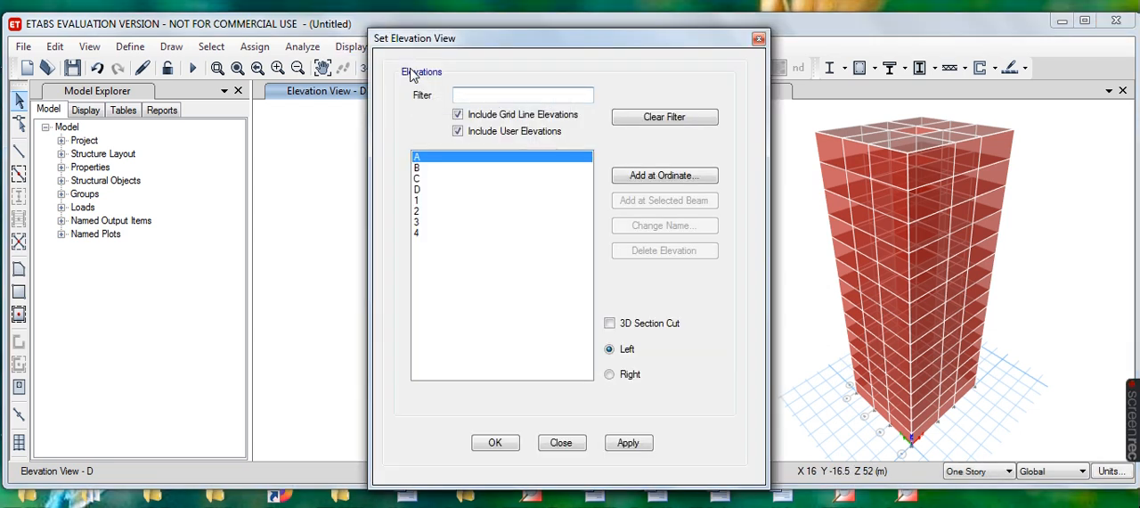
click(419, 234)
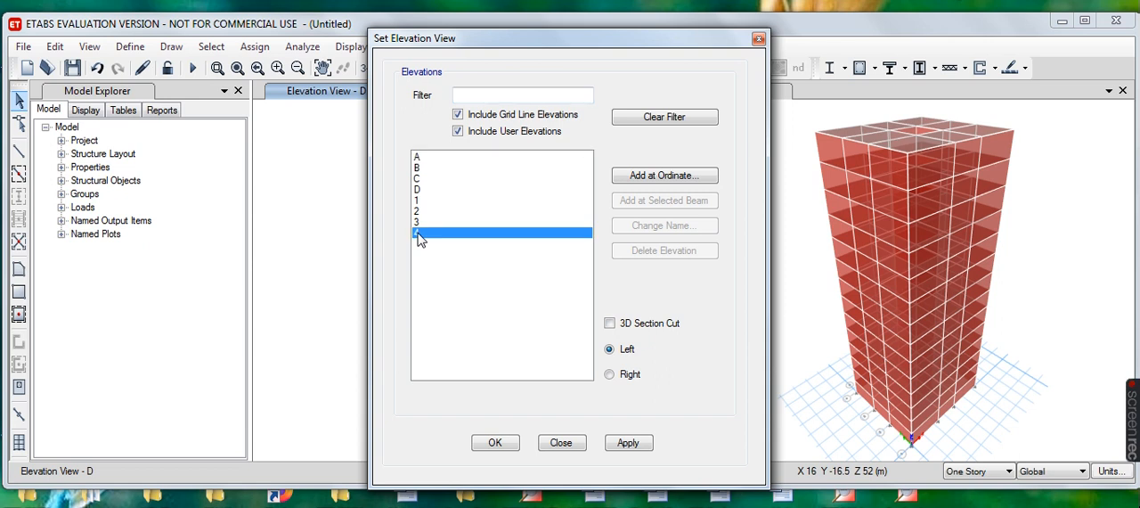
click(631, 443)
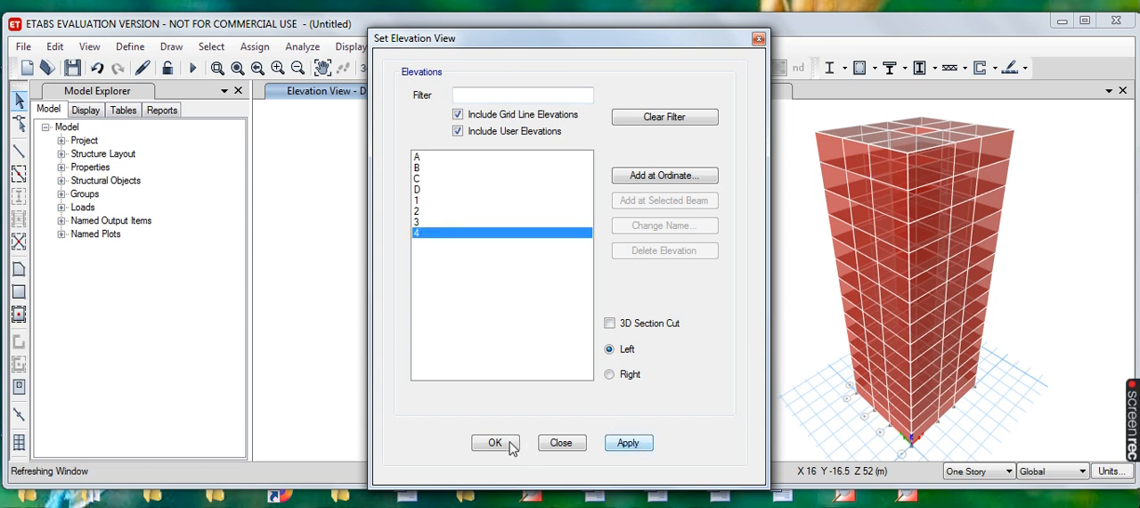
click(512, 445)
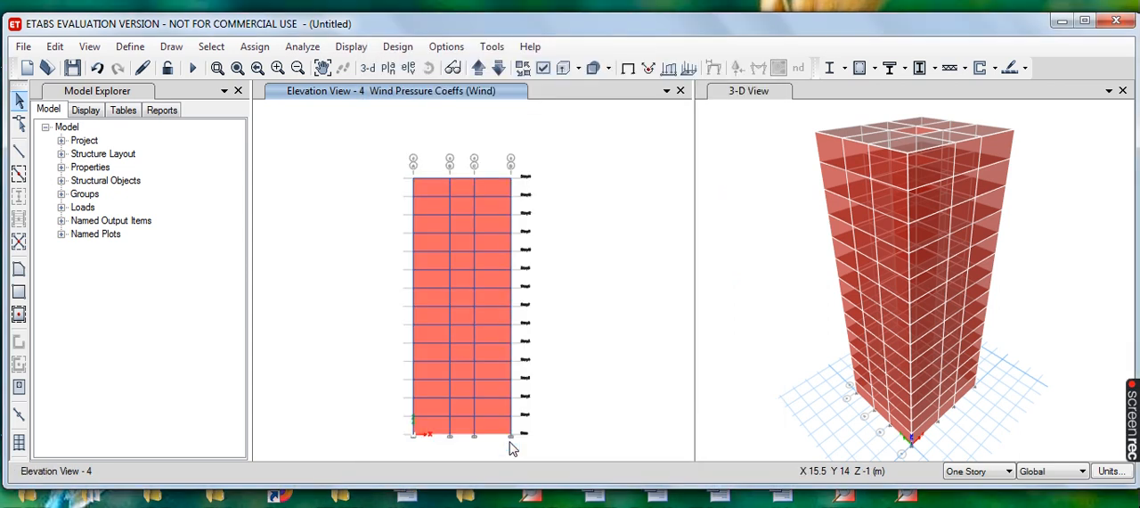
- Select all the wall panels on elevation 4 across the three bays, from Story14 down to the base
click(430, 187)
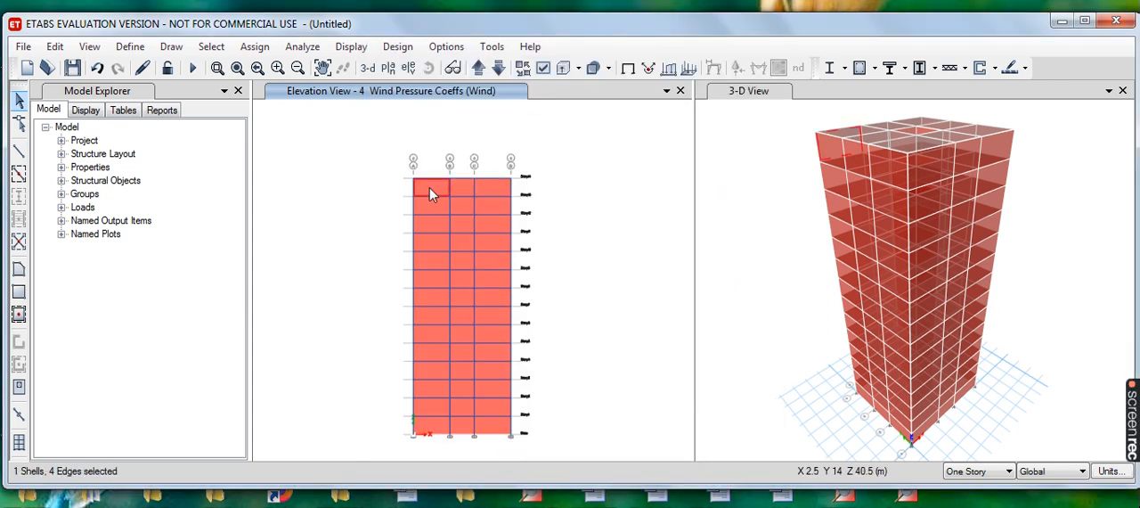
click(462, 189)
click(490, 185)
click(493, 208)
click(465, 209)
click(427, 208)
click(430, 221)
click(463, 222)
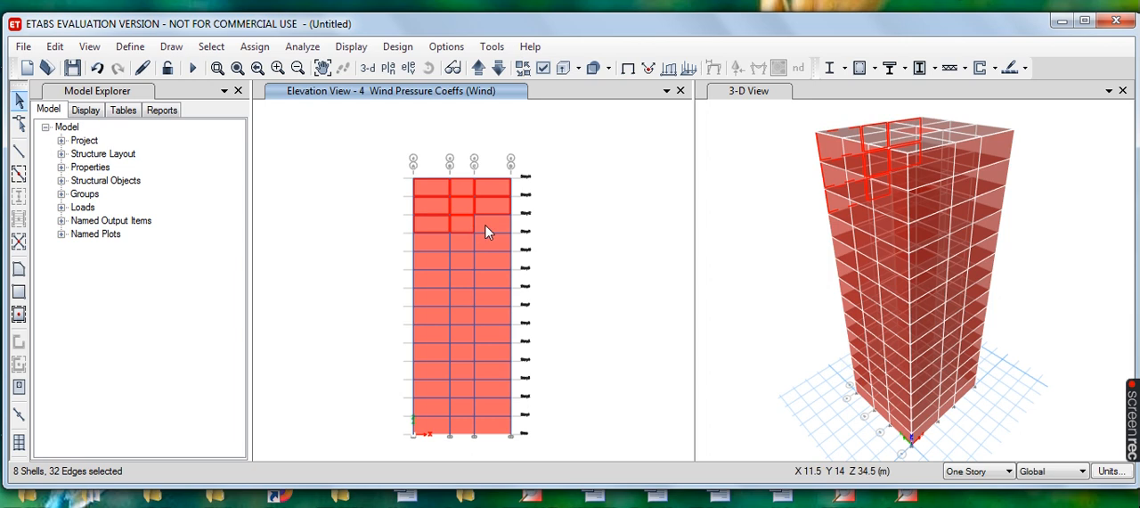
click(488, 242)
click(459, 242)
click(433, 241)
click(437, 262)
click(458, 262)
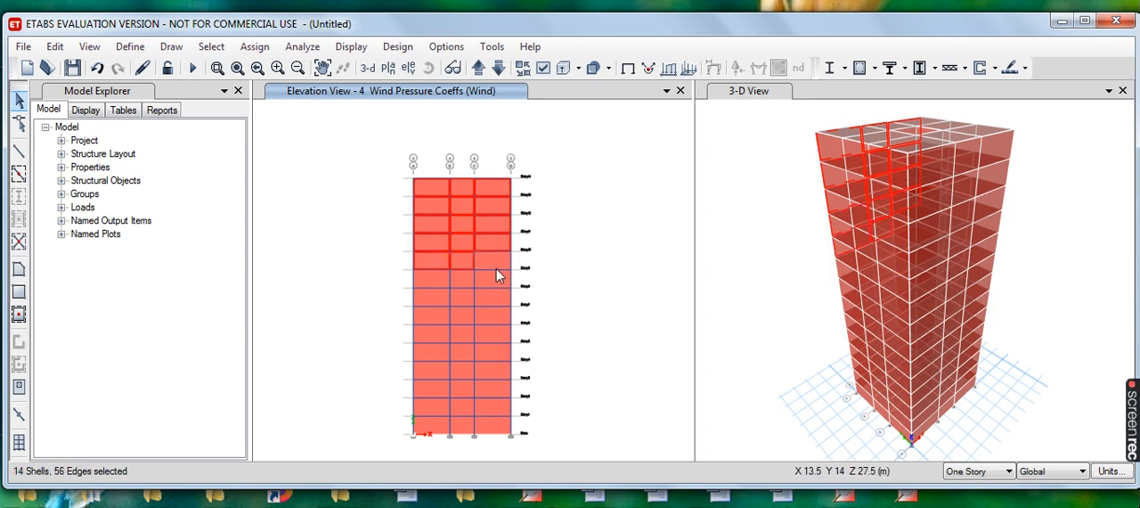
click(459, 277)
click(436, 277)
click(435, 297)
click(458, 298)
click(495, 306)
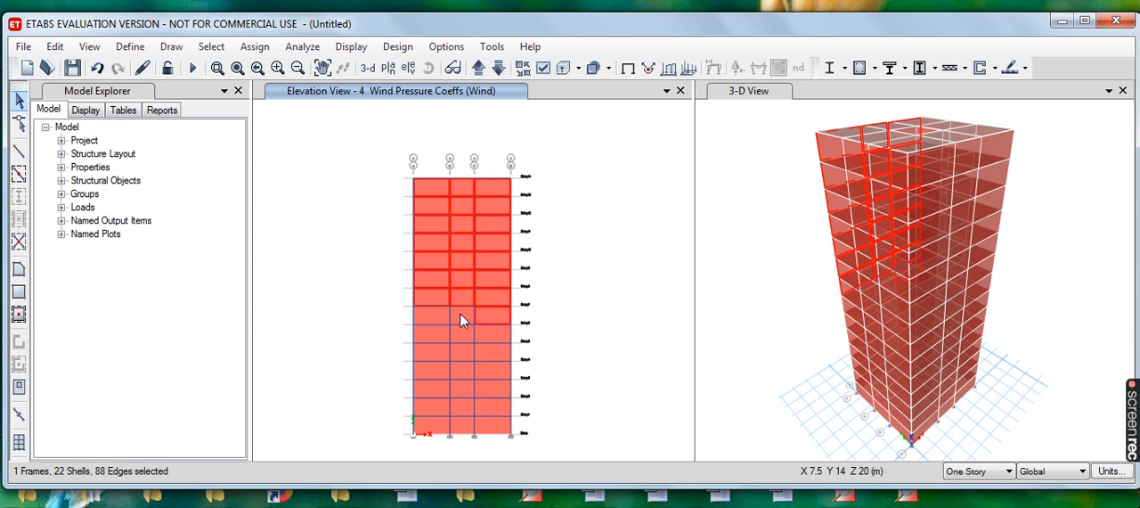
click(429, 314)
click(435, 332)
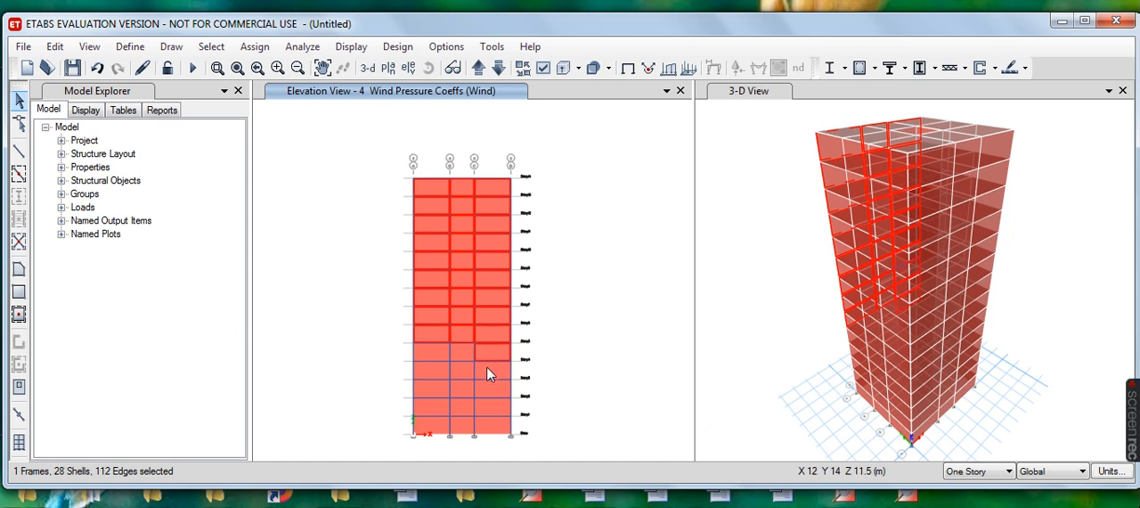
click(460, 349)
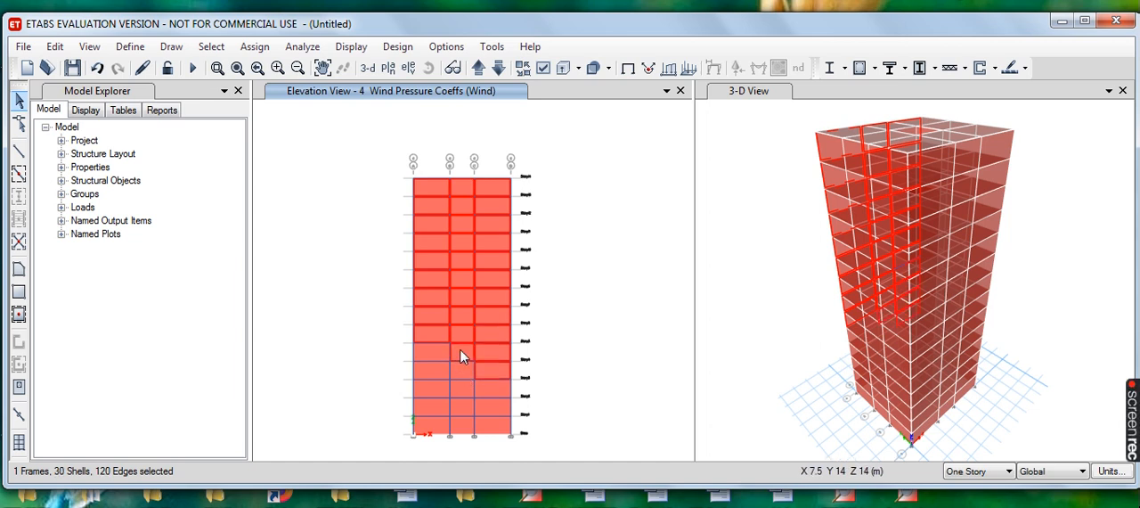
click(435, 349)
click(429, 369)
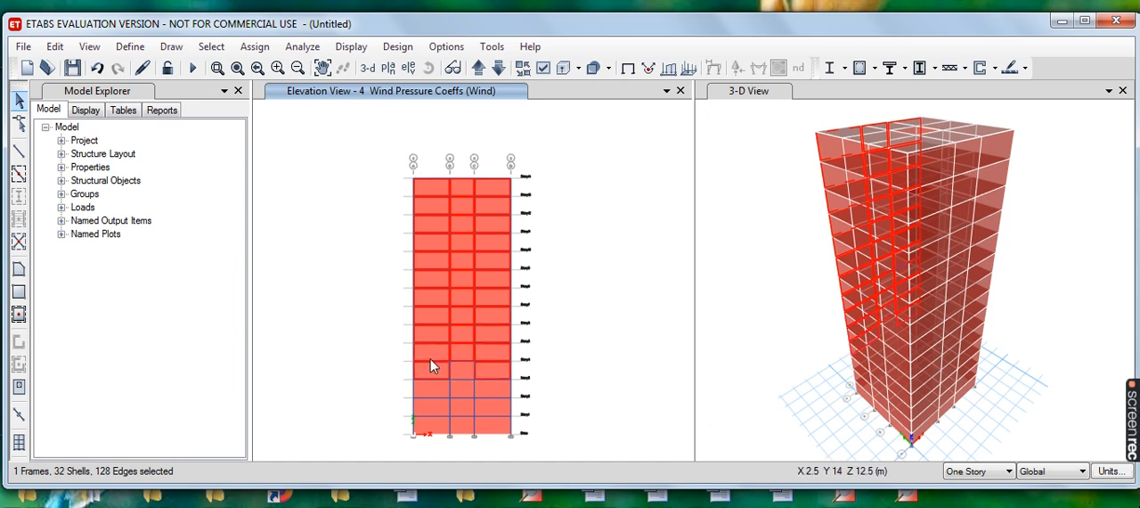
click(457, 375)
click(430, 392)
click(465, 388)
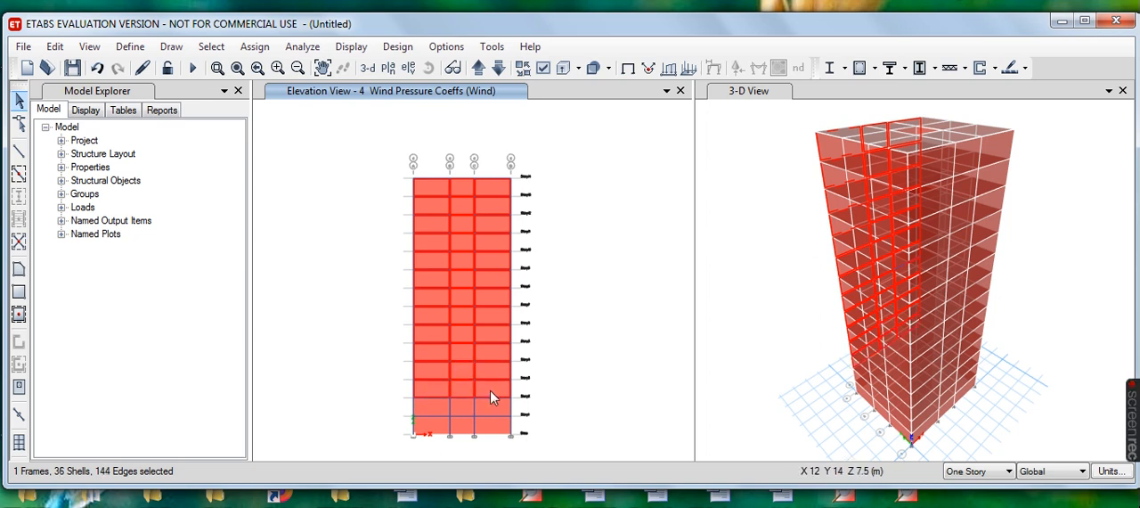
click(496, 411)
click(457, 406)
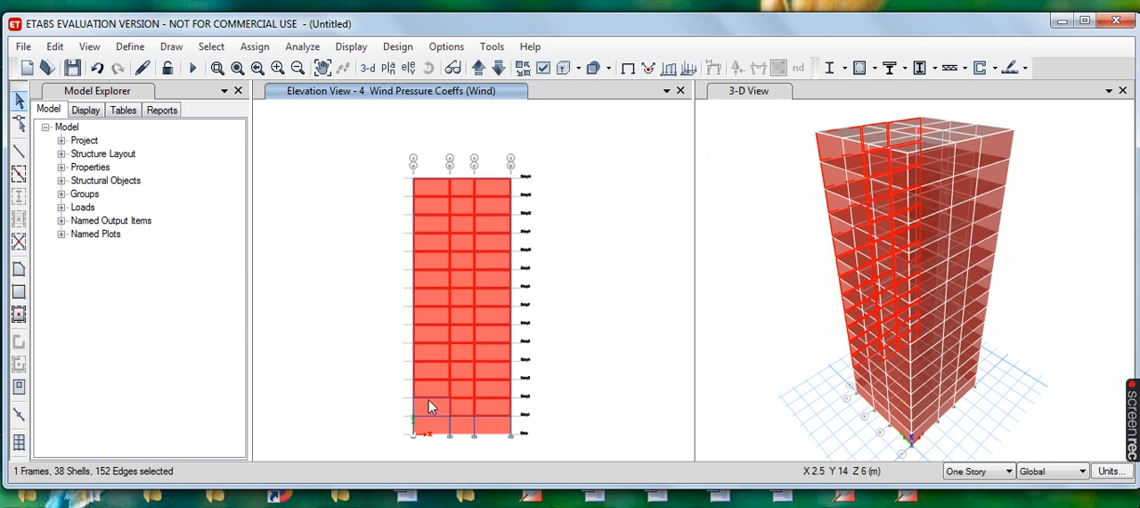
click(430, 406)
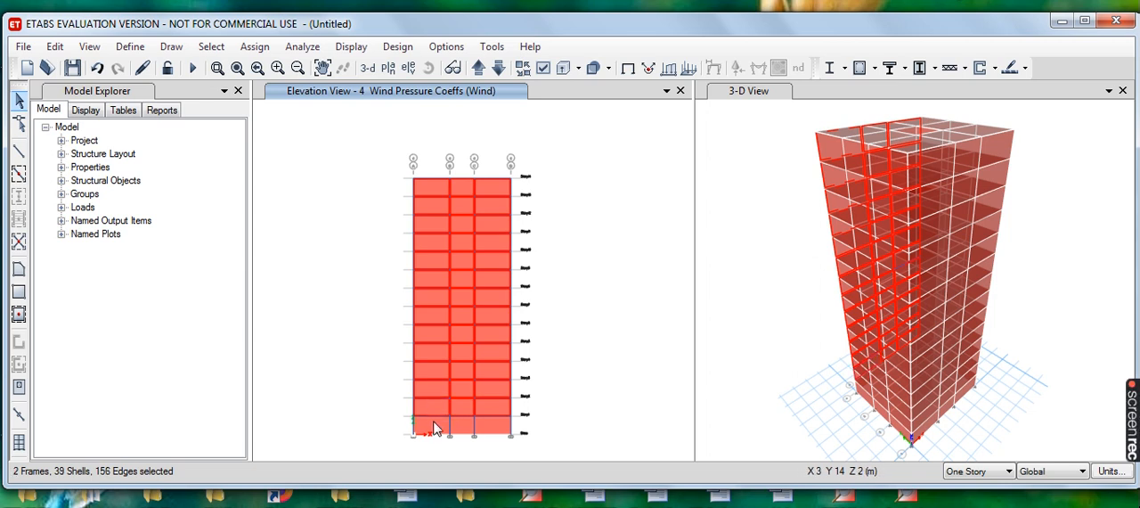
click(425, 428)
click(465, 431)
click(482, 429)
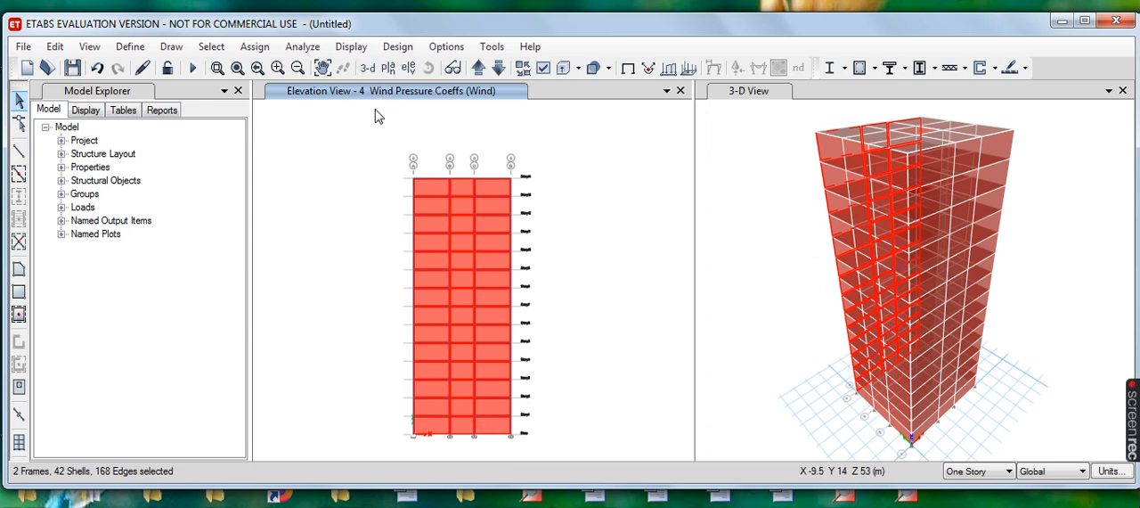
- Assign the Wind pattern's leeward or sides (constant) pressure coefficient of 0.2 to the selected elevation 4 walls, replacing existing loads
click(256, 47)
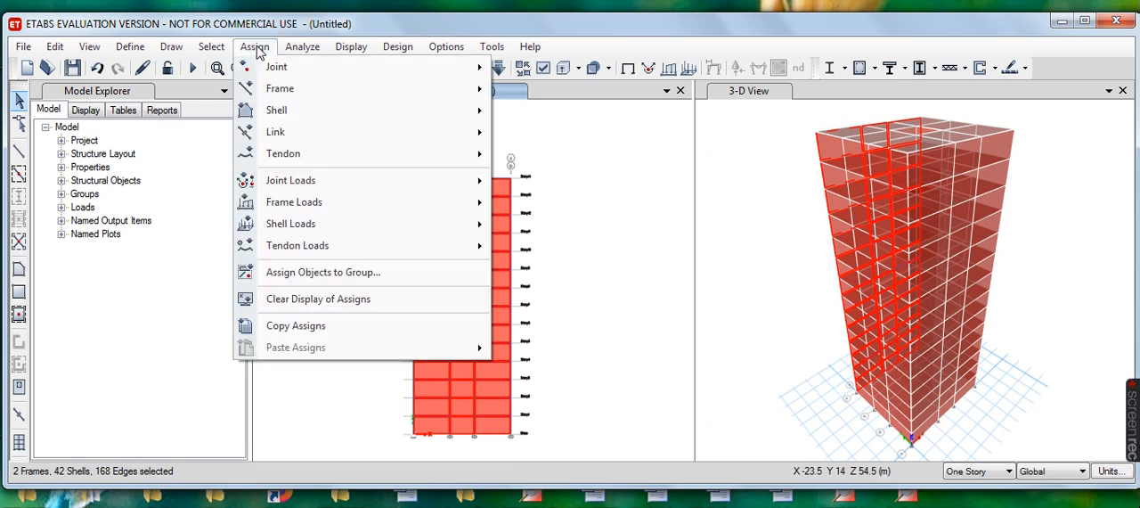
mouse_move(383, 224)
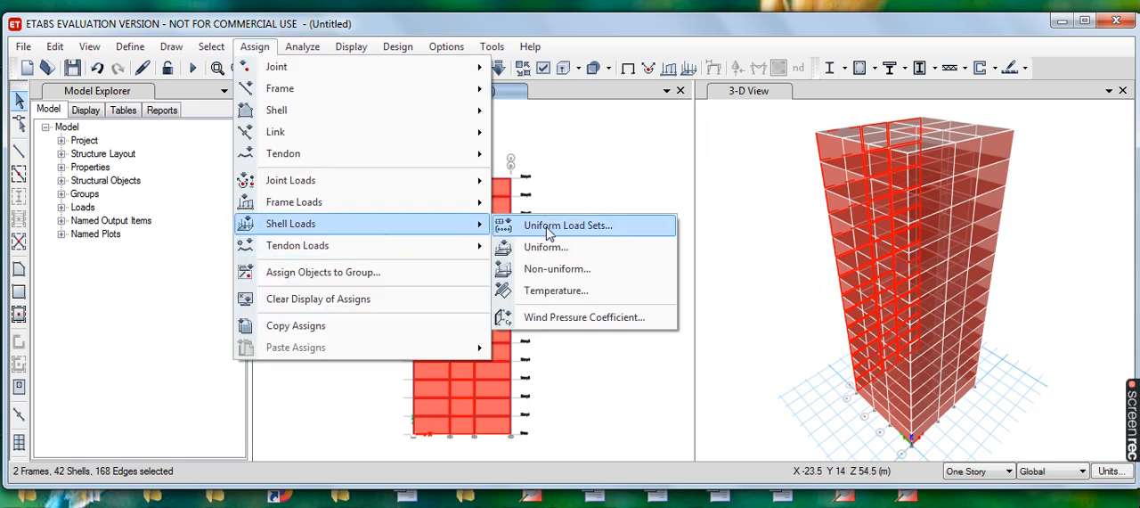
click(591, 318)
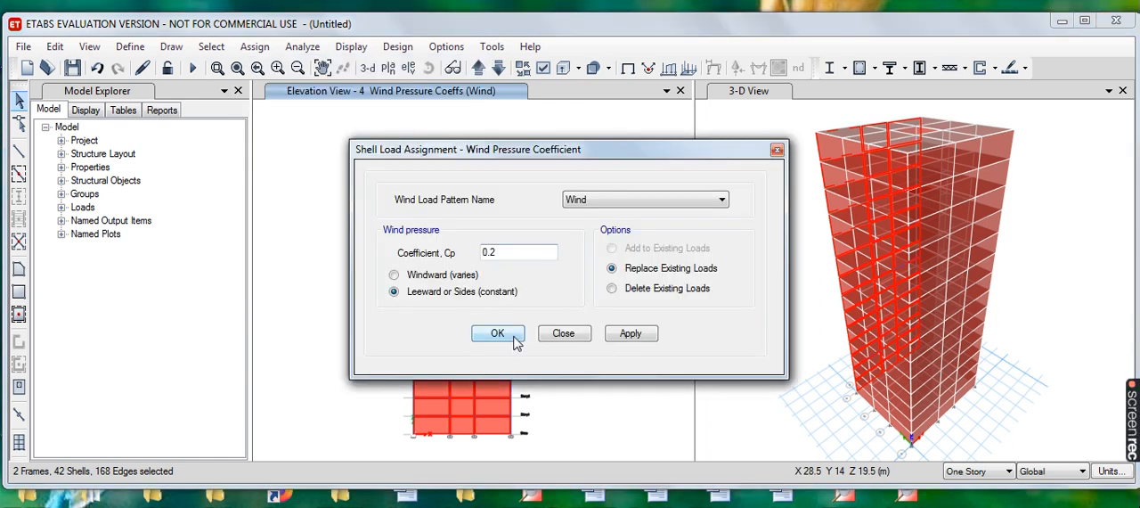
click(630, 340)
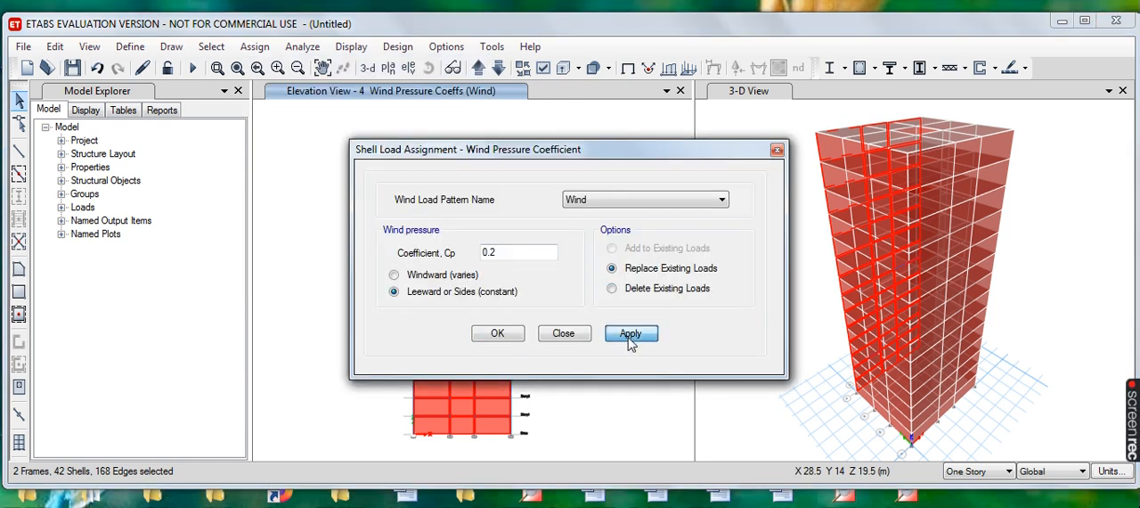
click(514, 338)
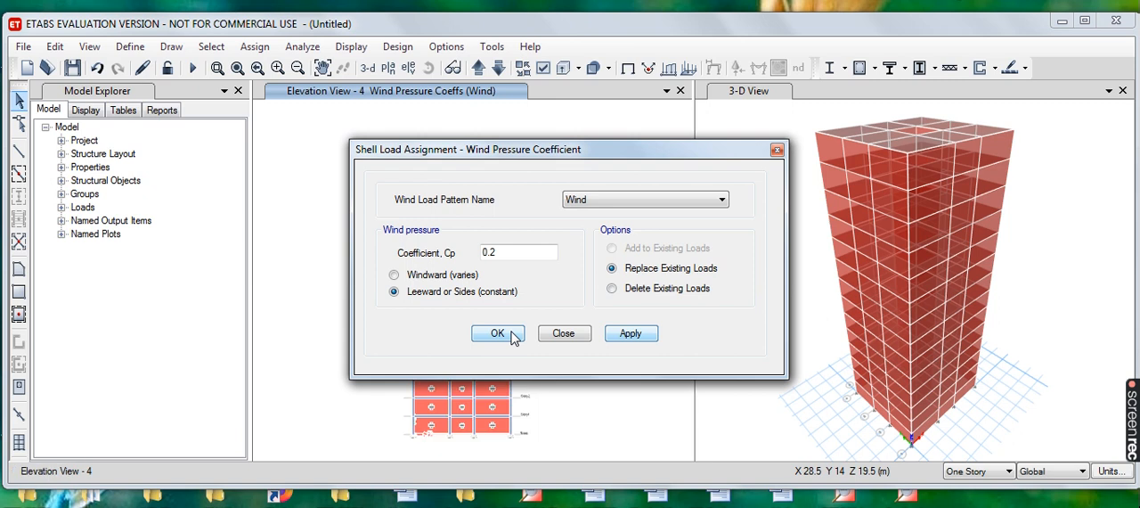
- Show the Story1 plan view and examine the wind pressure coefficients on the exterior walls
click(389, 70)
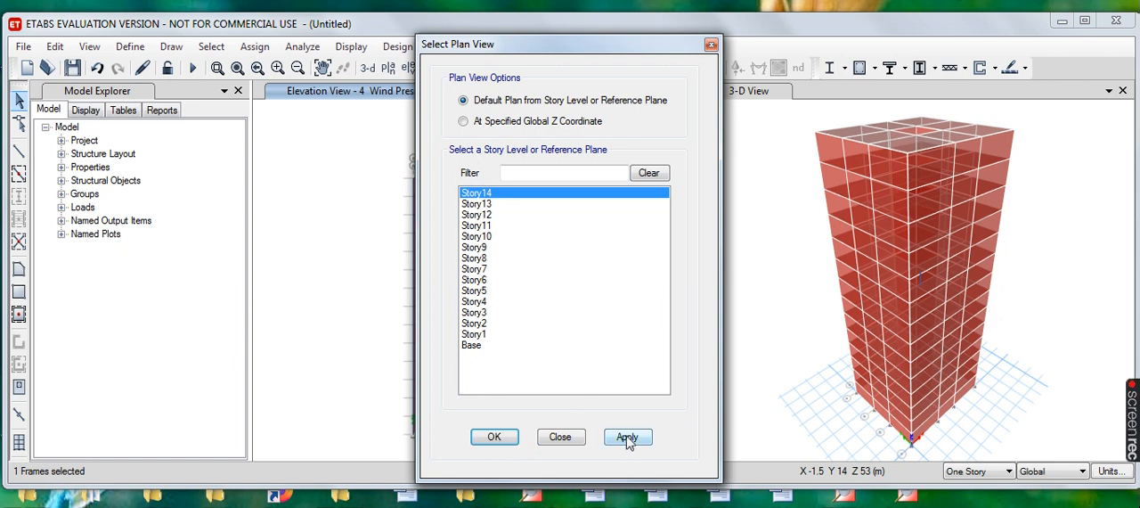
click(482, 335)
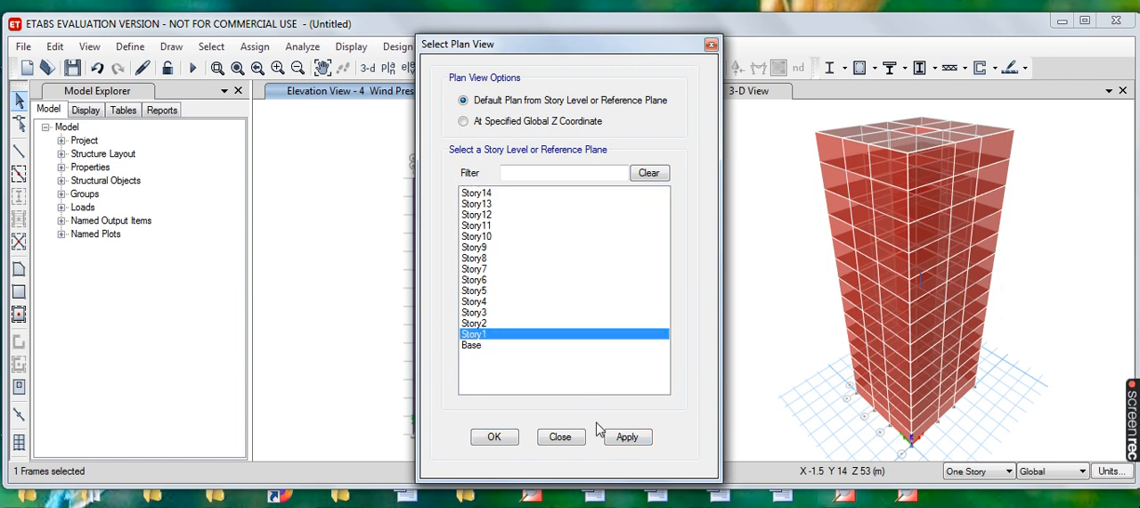
click(629, 438)
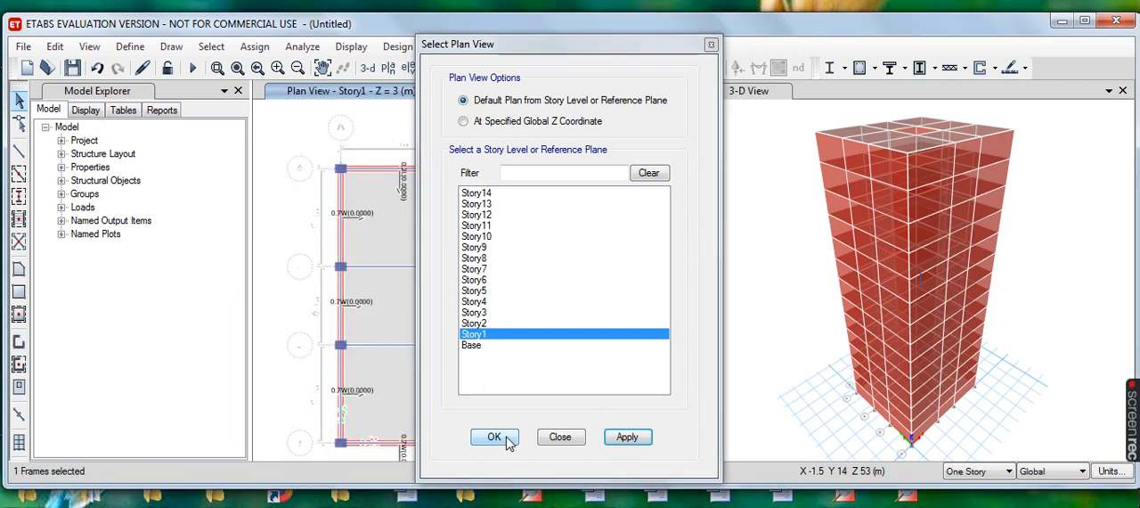
click(506, 442)
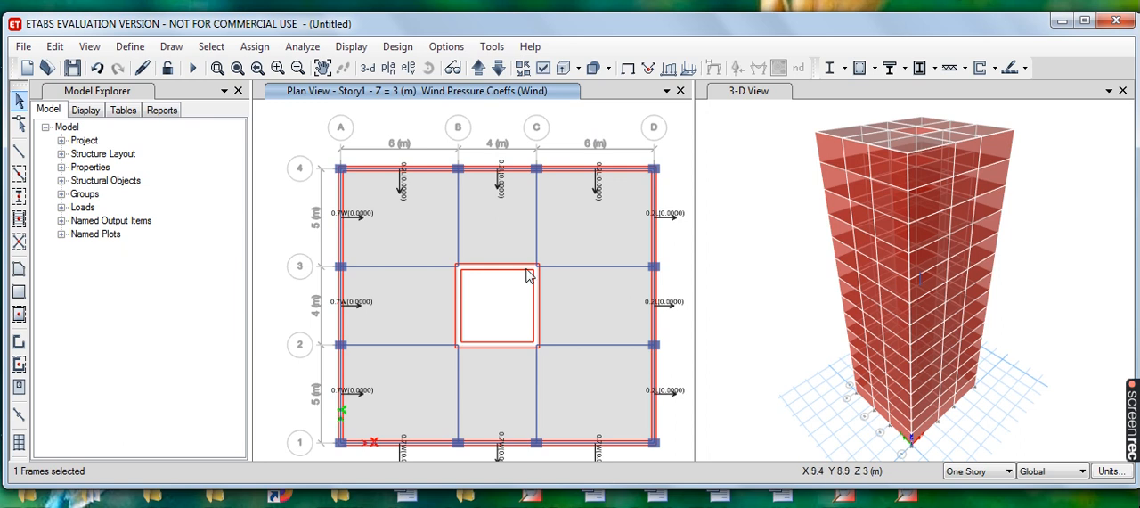
scroll(451, 229, up, 6)
scroll(452, 232, down, 10)
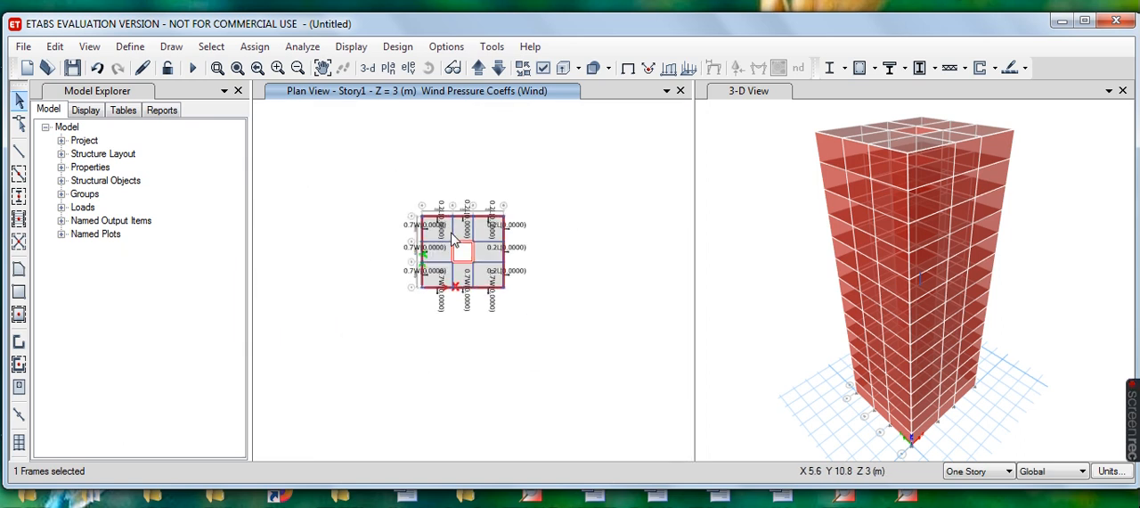
scroll(452, 238, up, 4)
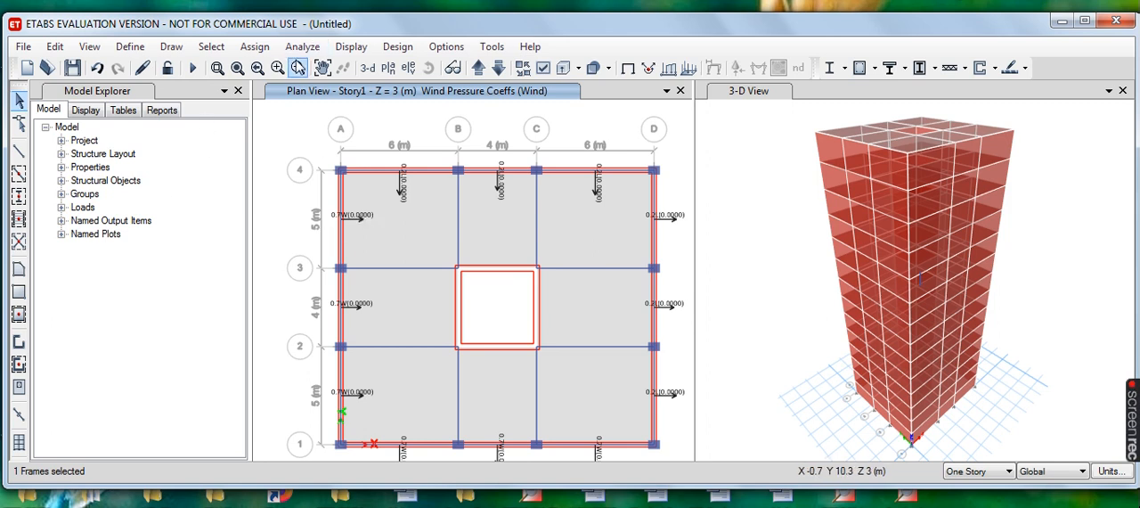
- Run the analysis, saving the model in folder F1 as "Tall buildin desin-A"
click(304, 47)
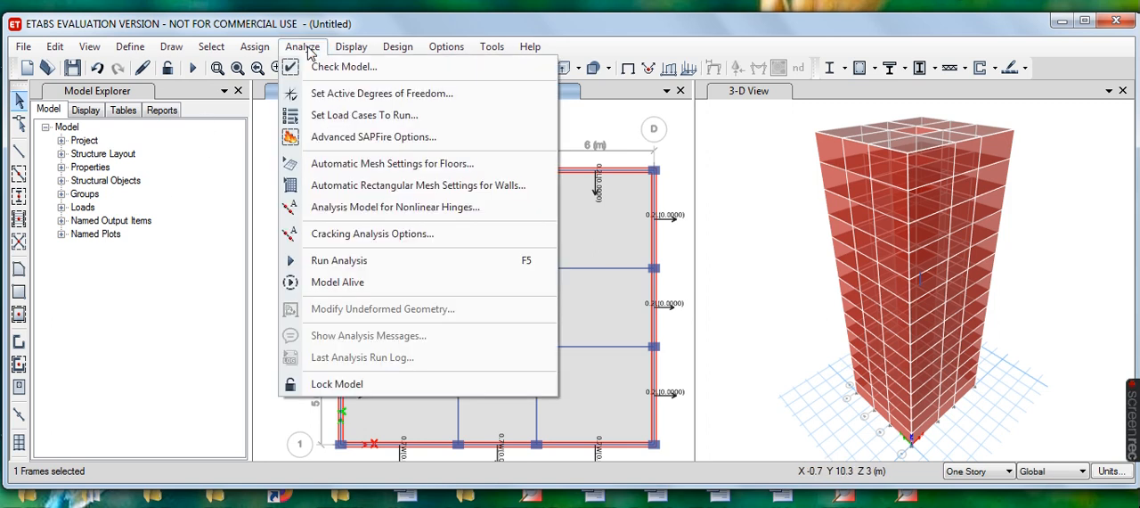
click(397, 262)
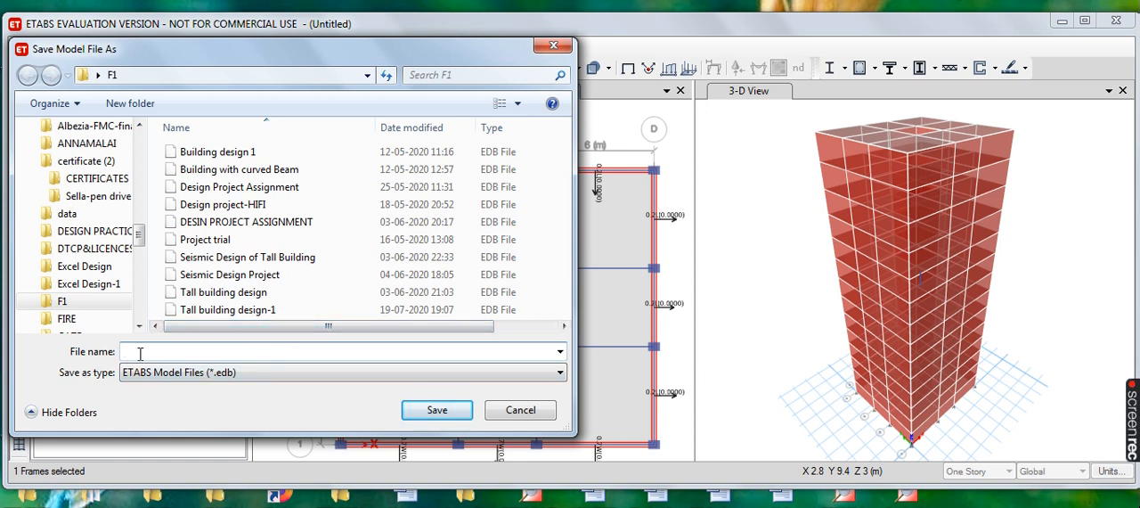
text(Ta)
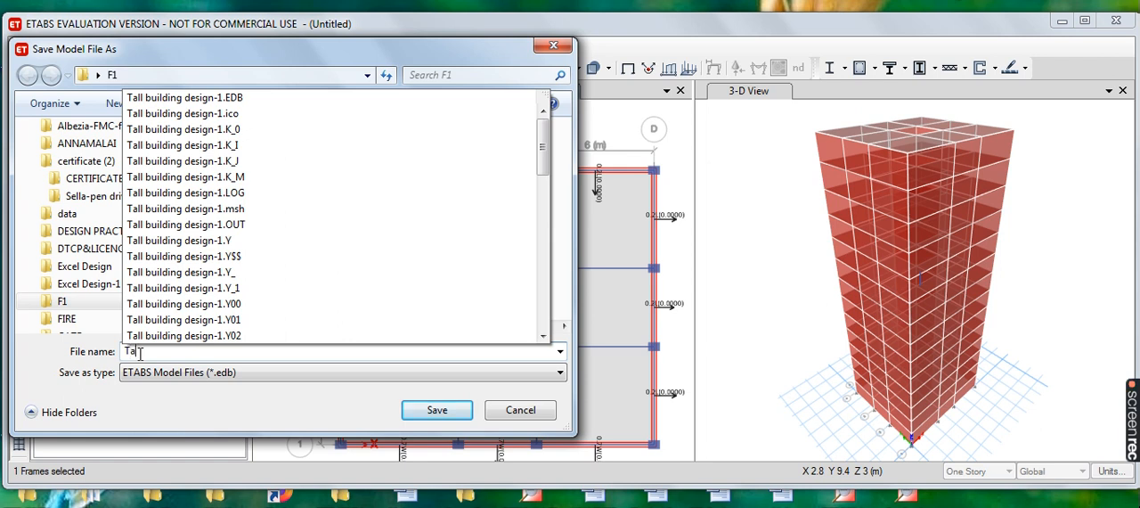
text(ll buil)
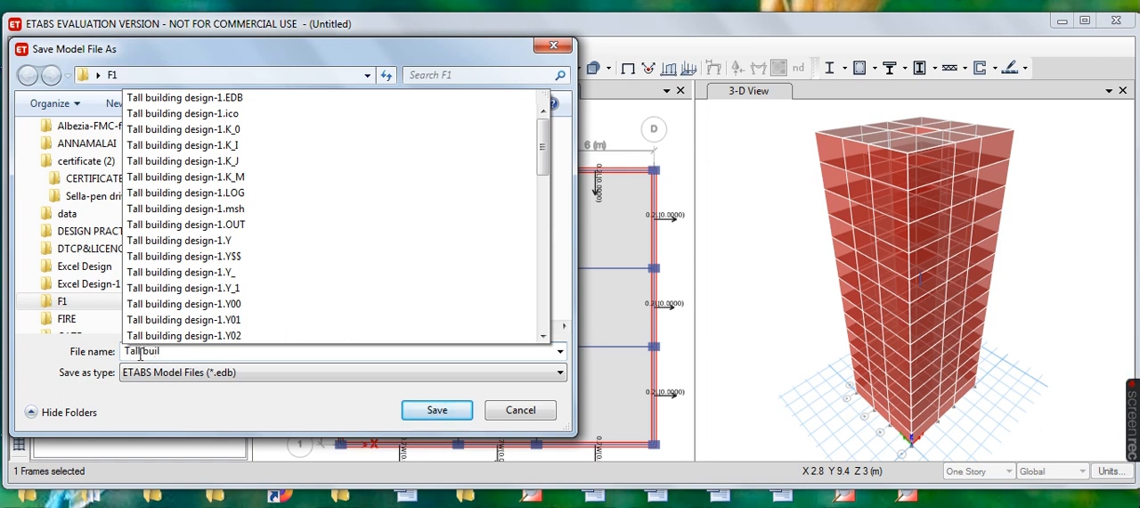
text(di)
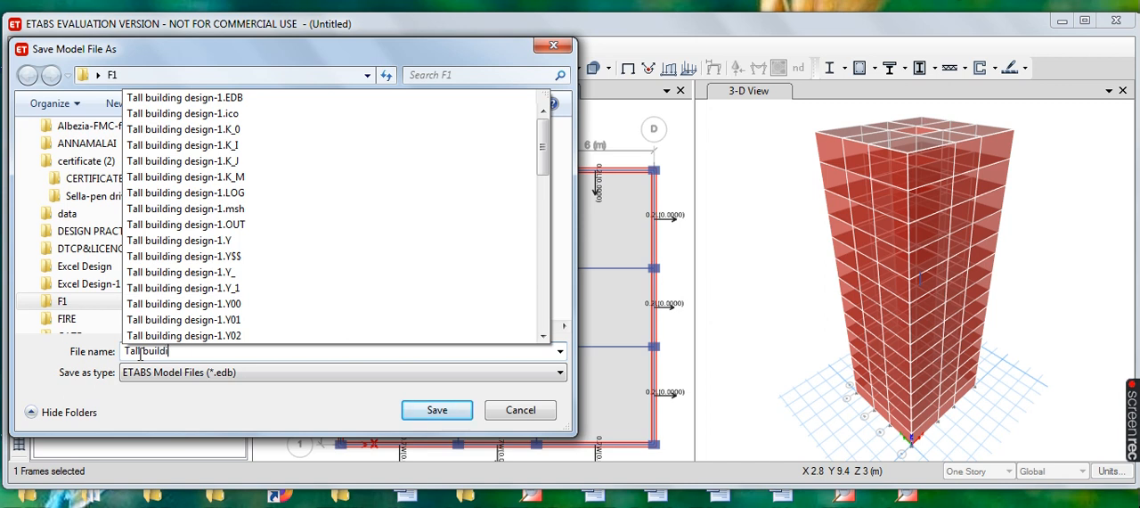
text(n desi)
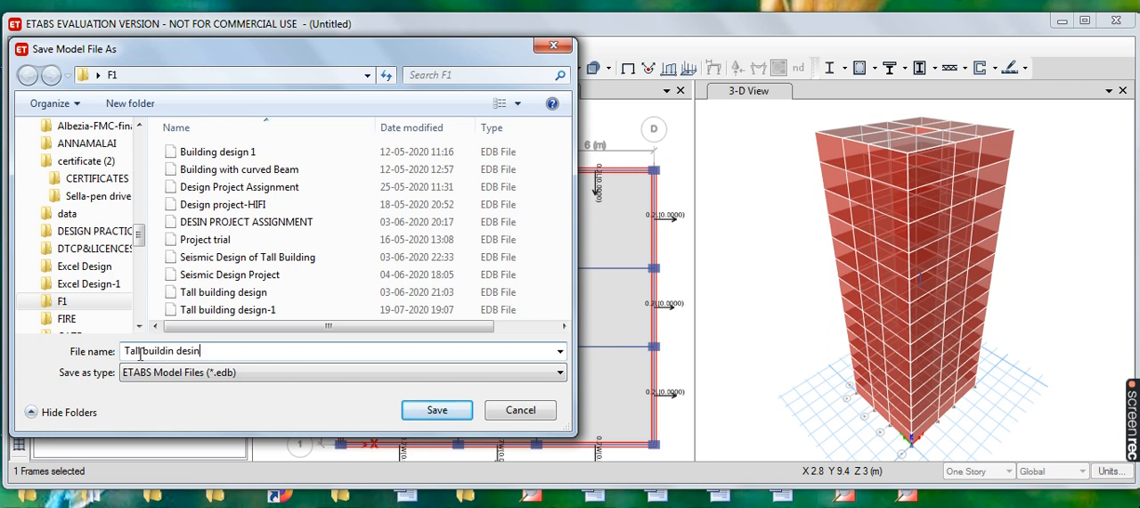
text(n-A)
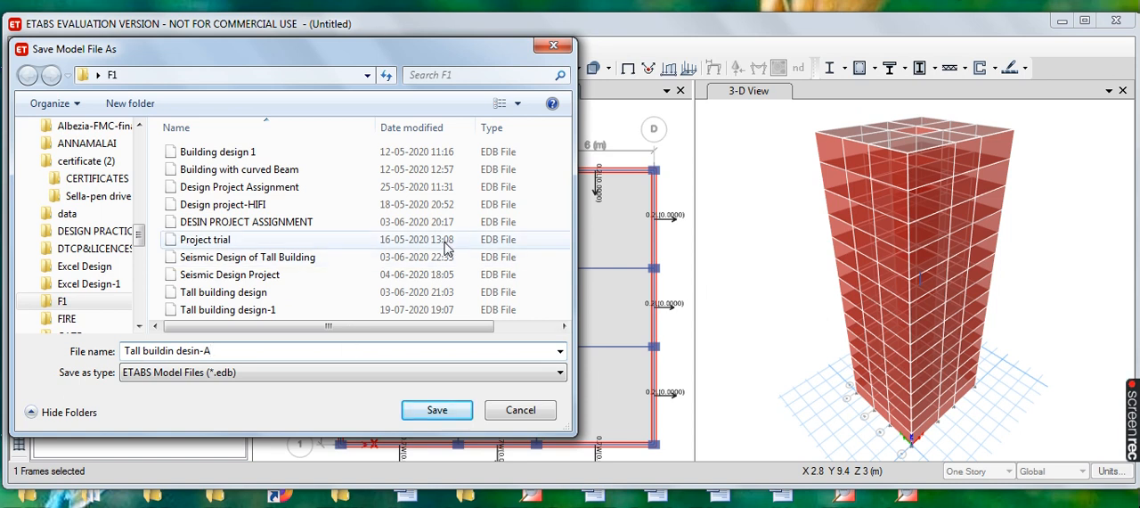
click(437, 410)
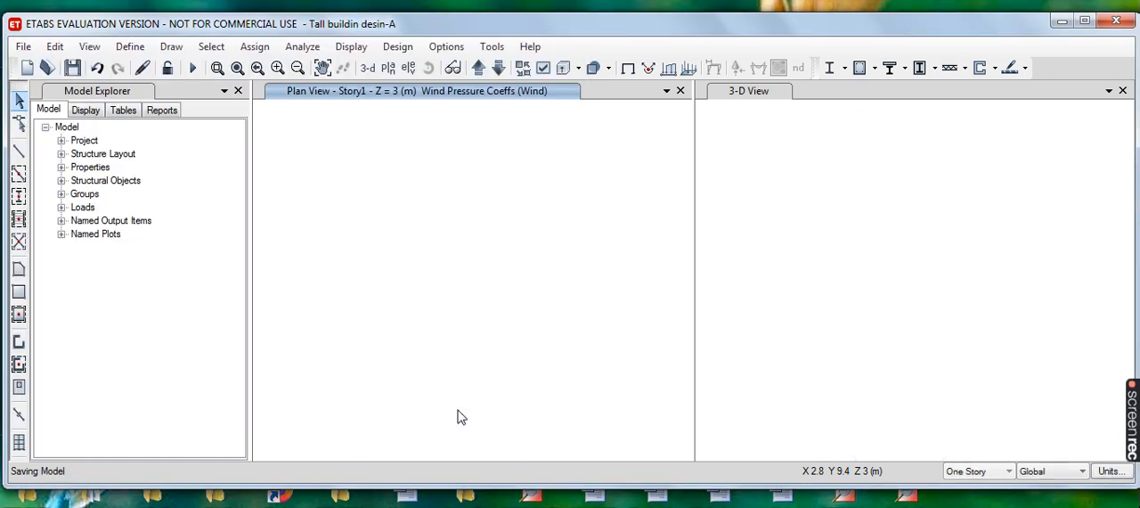
key(F5)
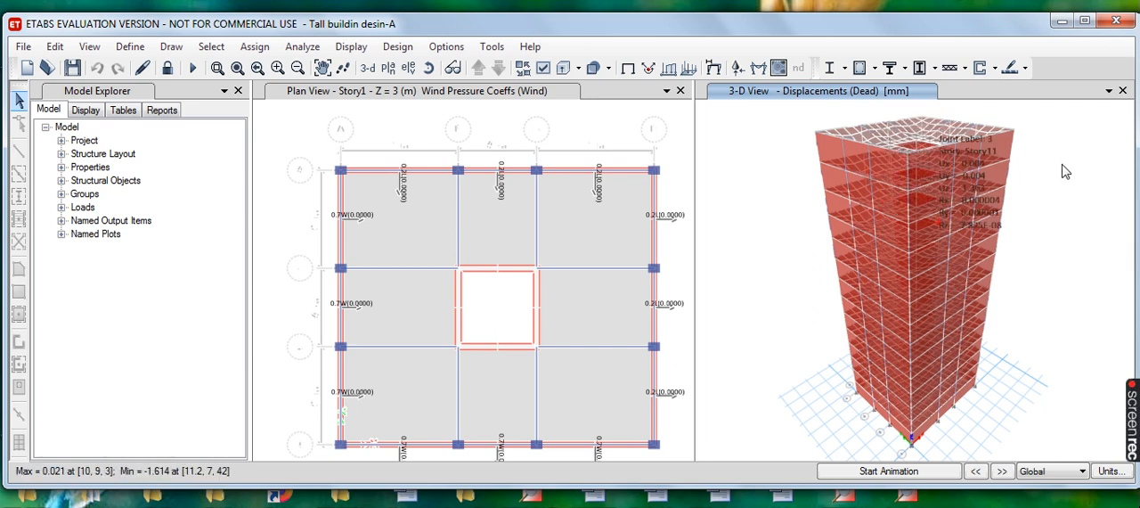
- Check the displaced shape in the 3-D view, and display the frames' Shear 2-2 diagram for the Dead case
mouse_move(881, 154)
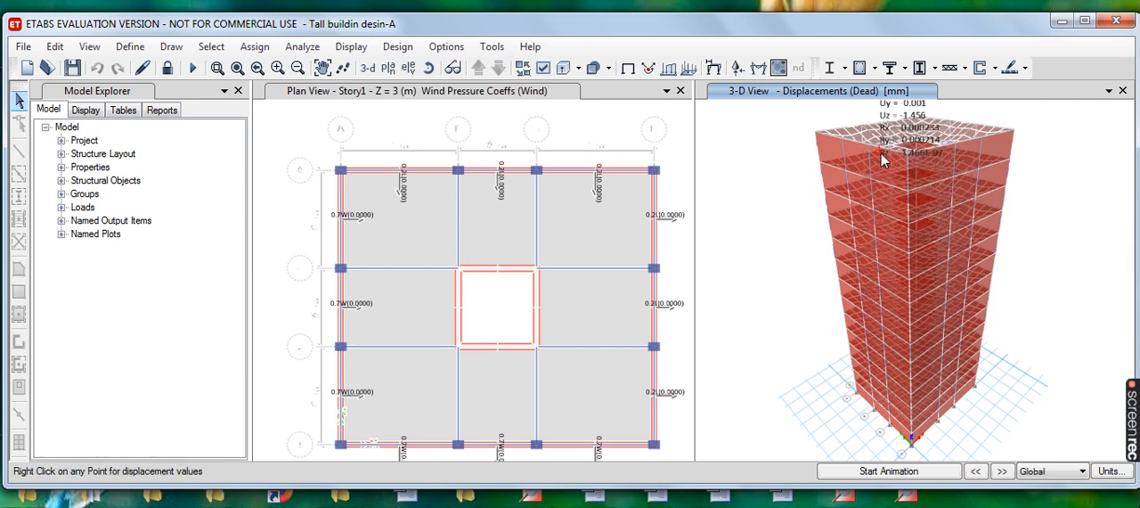
mouse_move(993, 138)
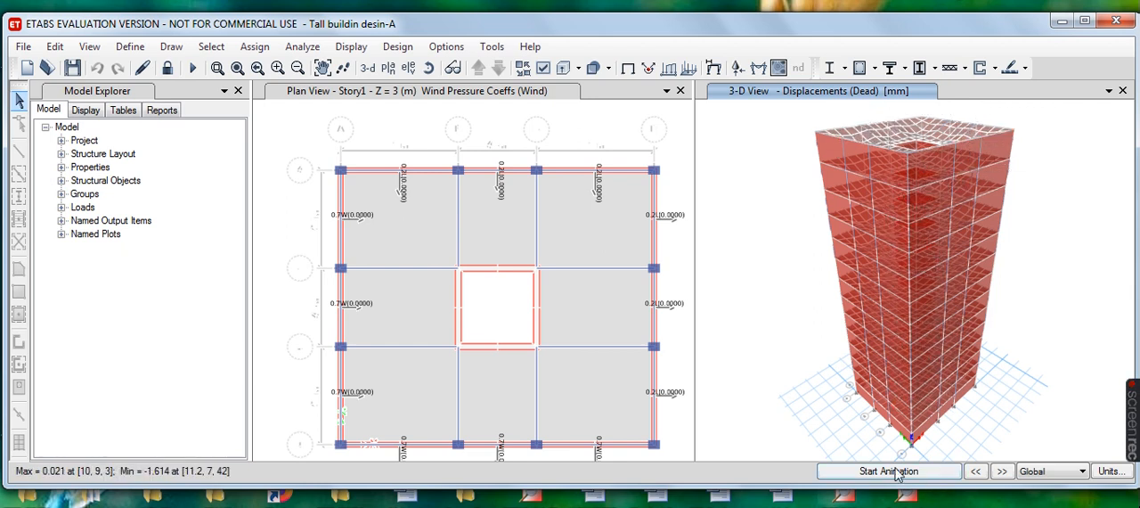
click(360, 52)
mouse_move(426, 144)
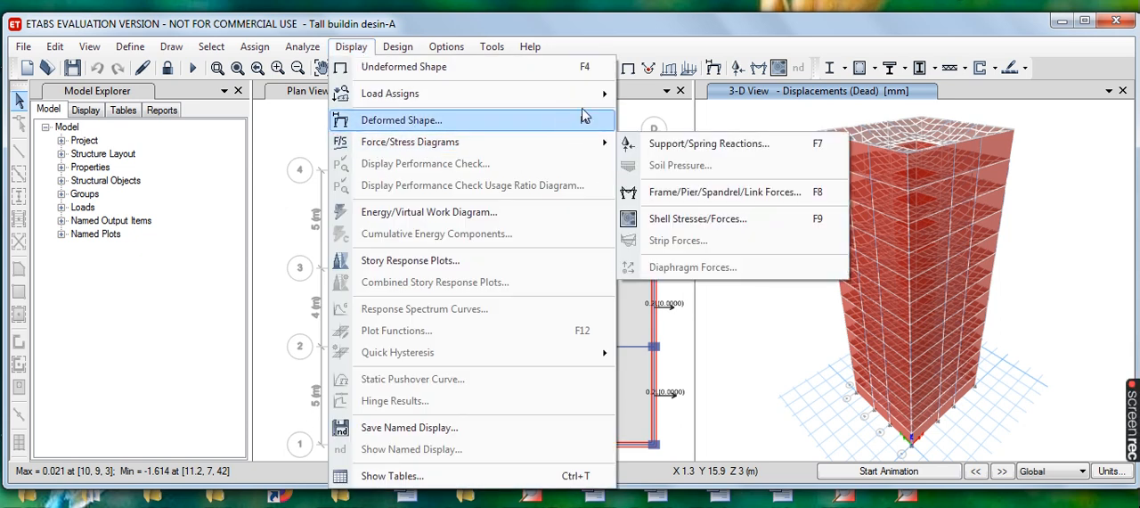
click(722, 196)
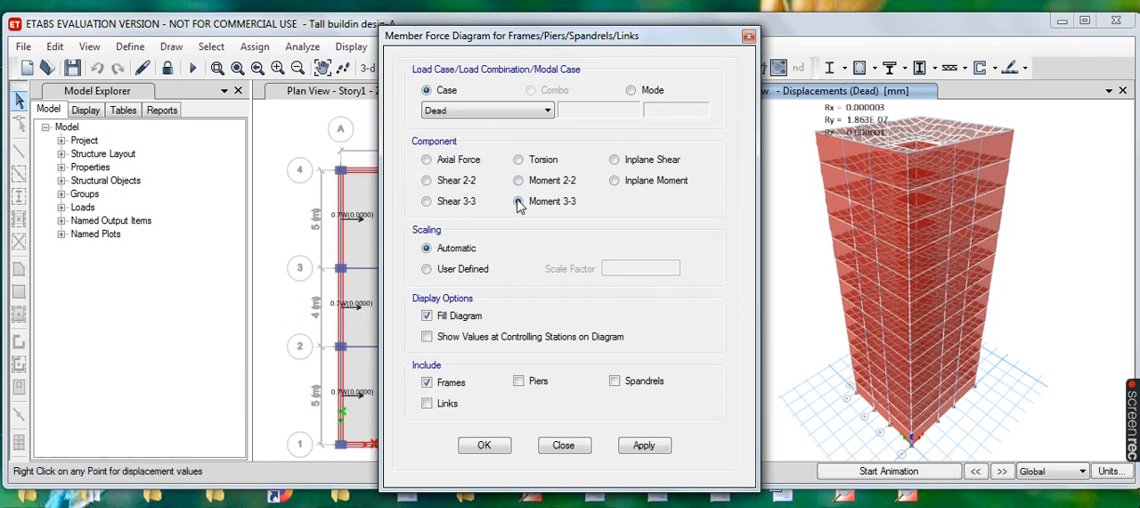
click(428, 181)
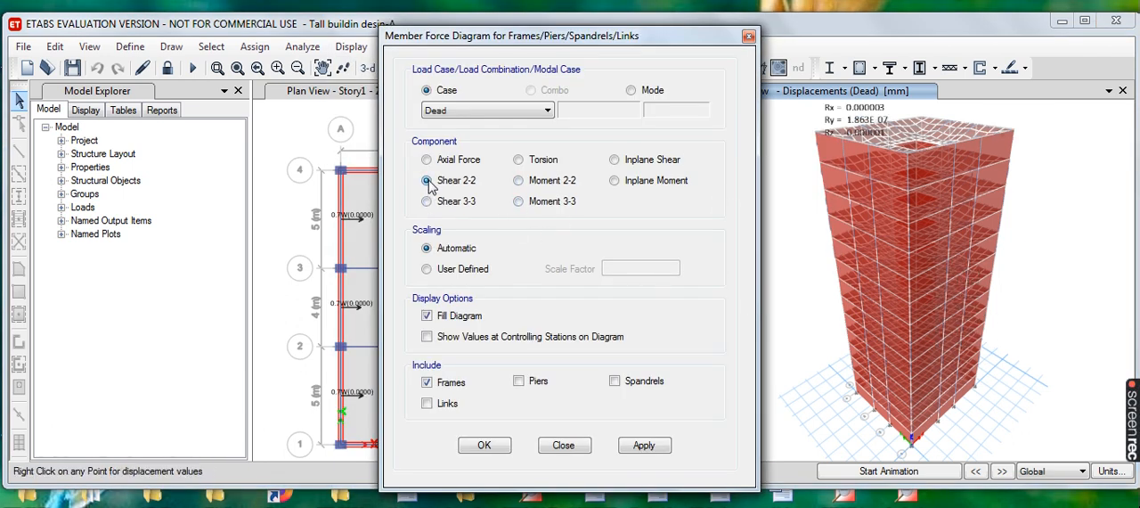
click(652, 452)
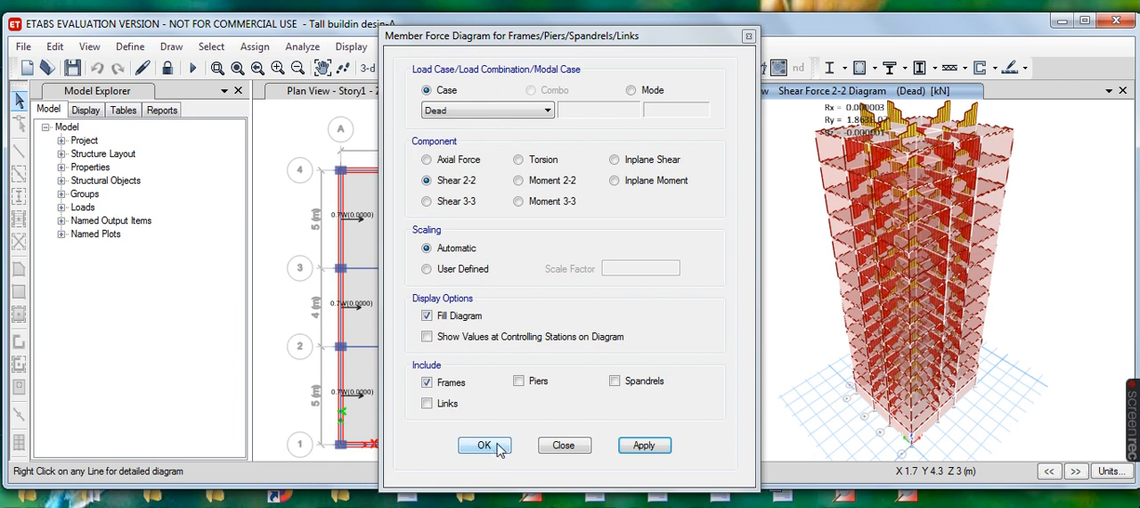
- Display the Moment 3-3 diagram of the frames for the Dead case in the 3-D view and examine it
click(519, 201)
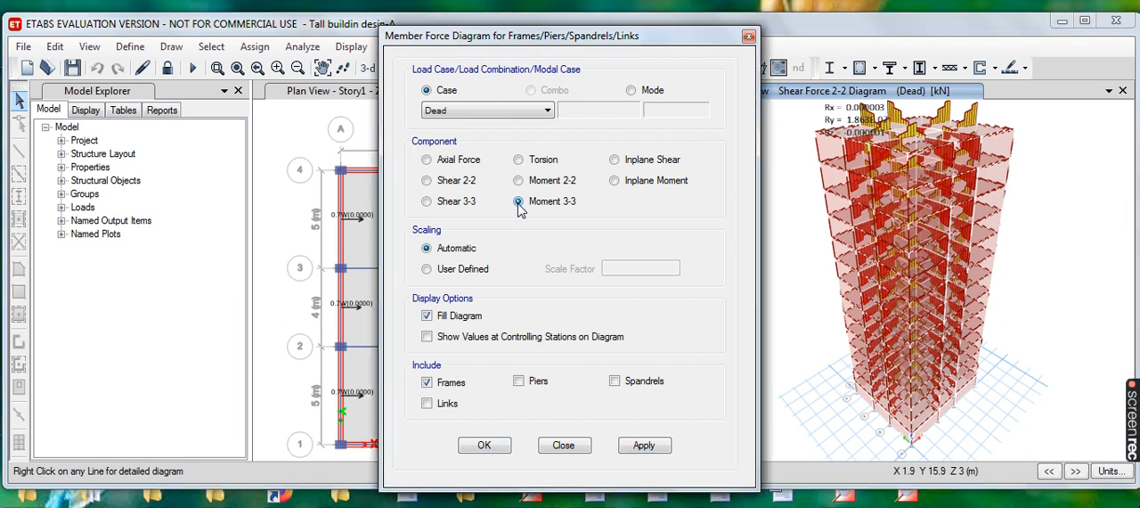
click(654, 448)
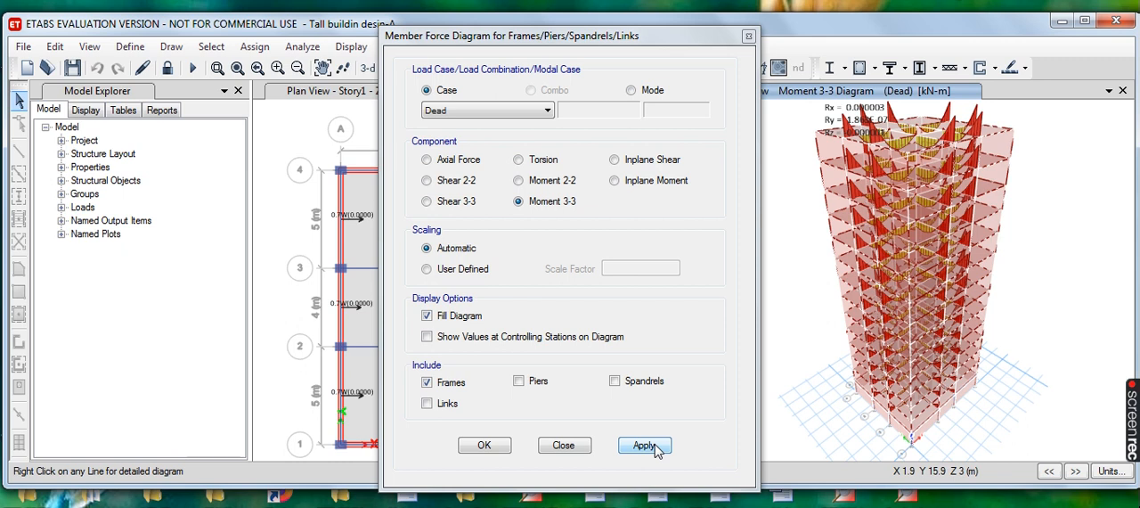
click(484, 445)
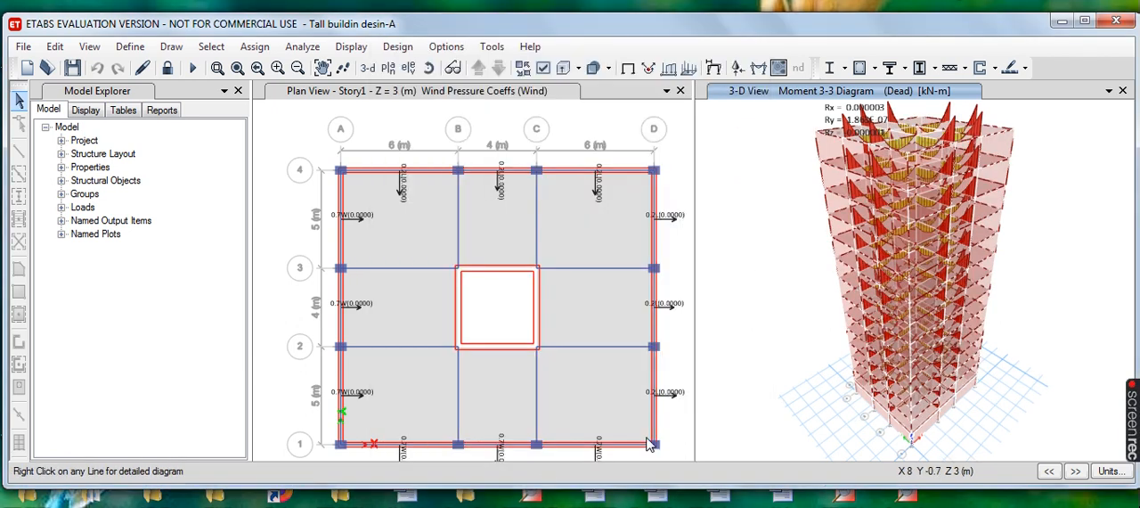
scroll(825, 267, down, 2)
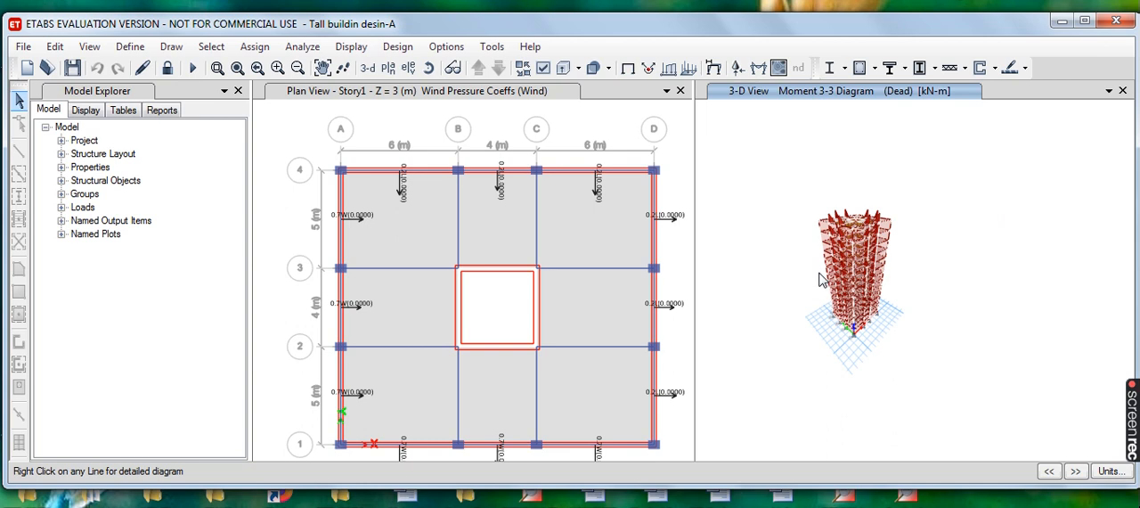
scroll(822, 280, up, 2)
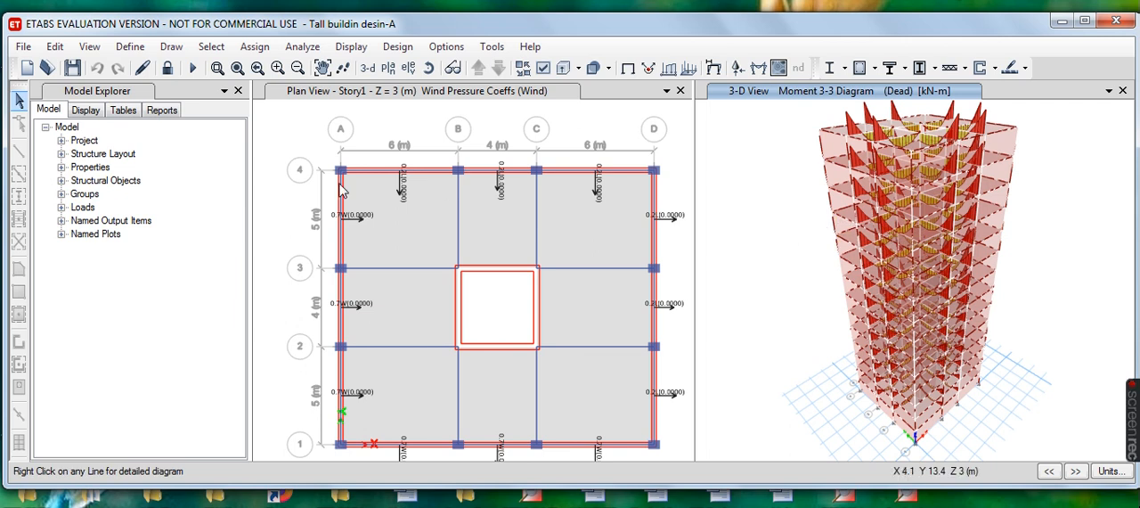
- Review the concrete frame design preferences for IS 456:2000 and accept them without changes
click(400, 49)
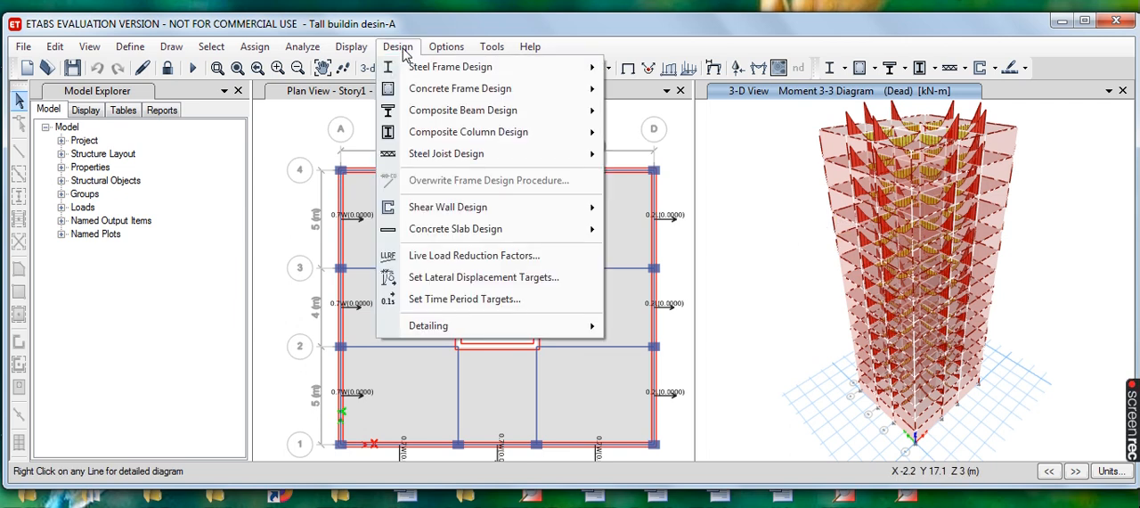
mouse_move(443, 75)
mouse_move(434, 93)
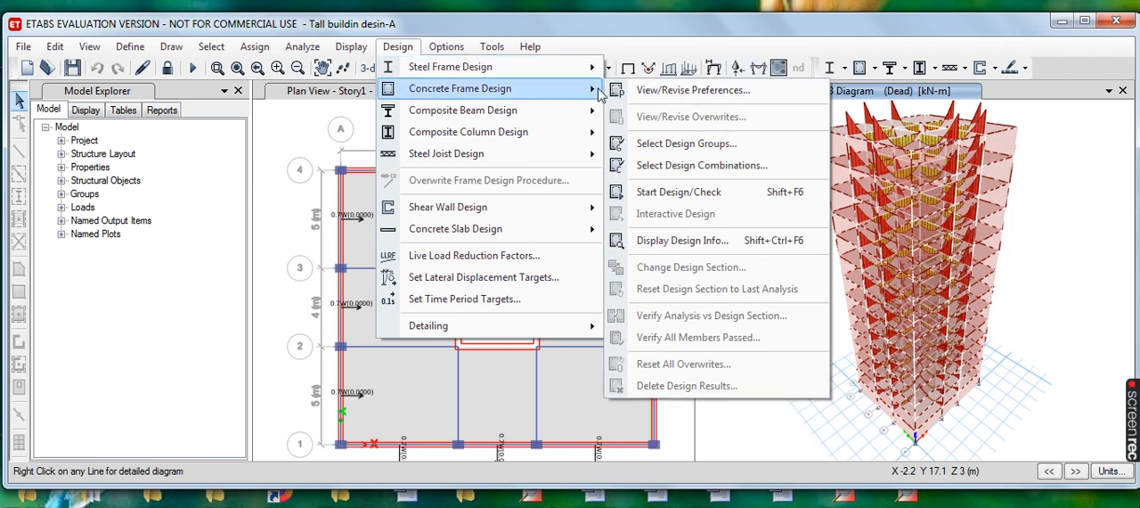
click(695, 92)
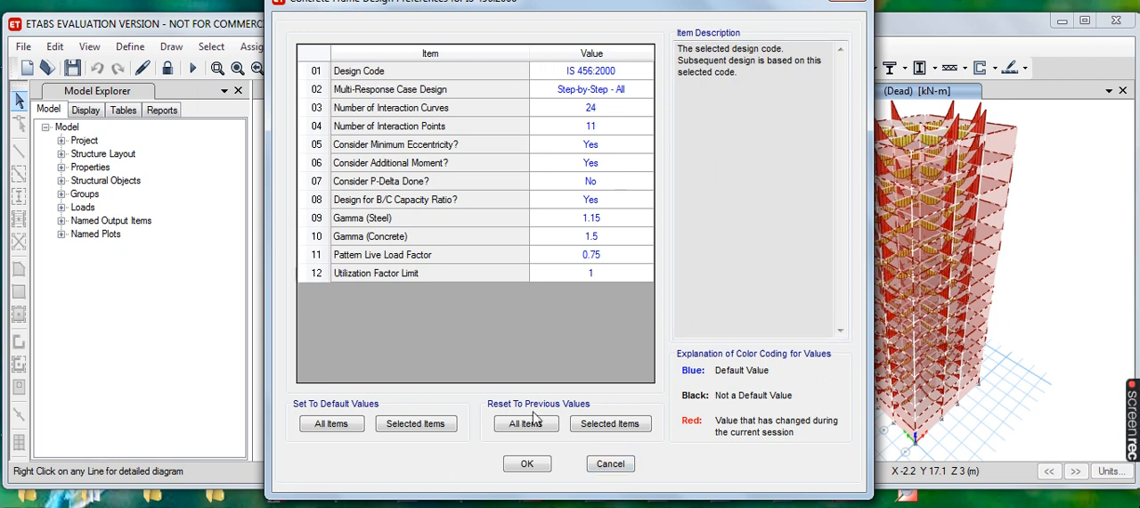
click(547, 471)
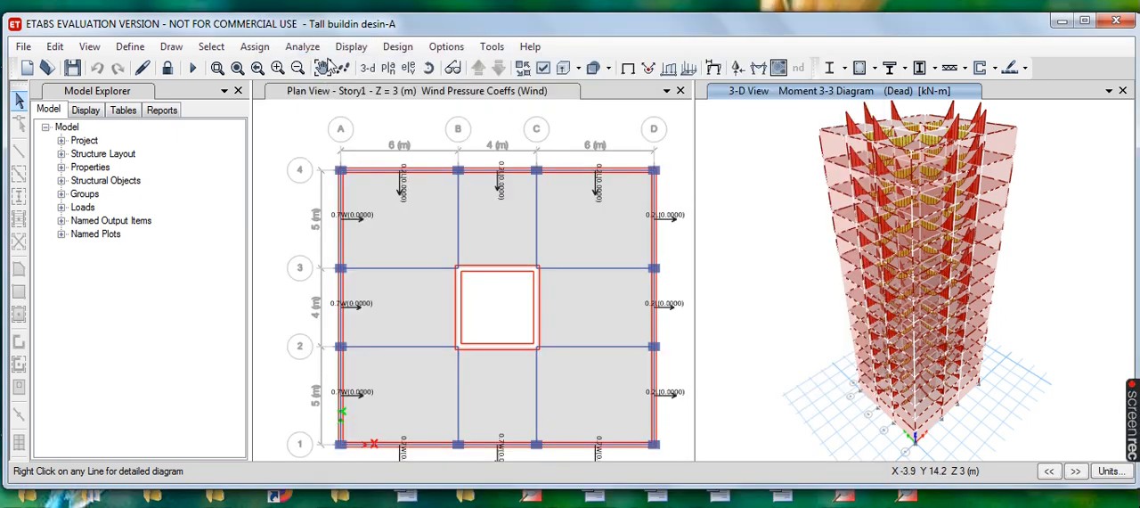
- Run the concrete frame design check and reiterate analysis and design for the frames with differing sections
click(397, 52)
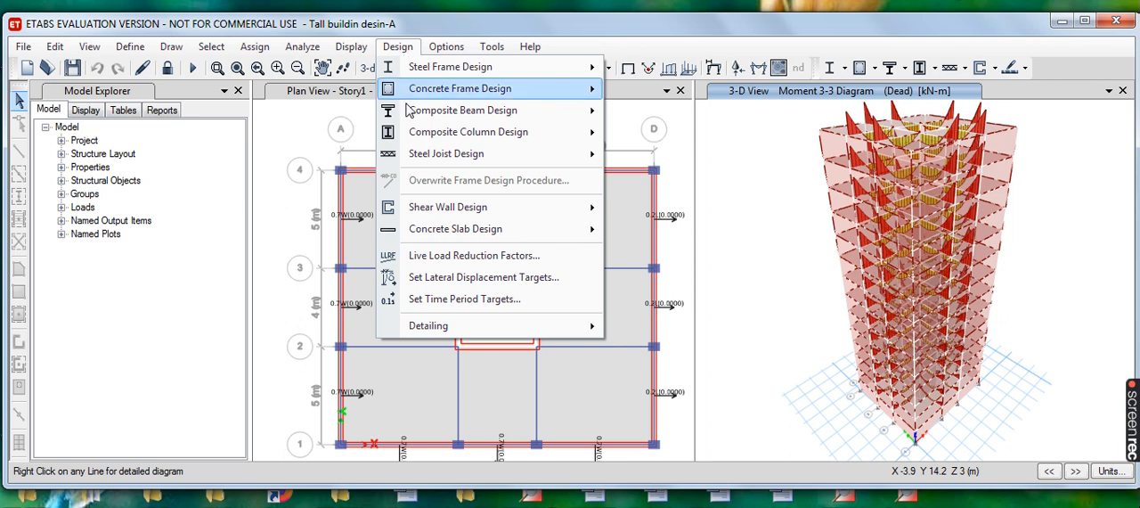
mouse_move(505, 95)
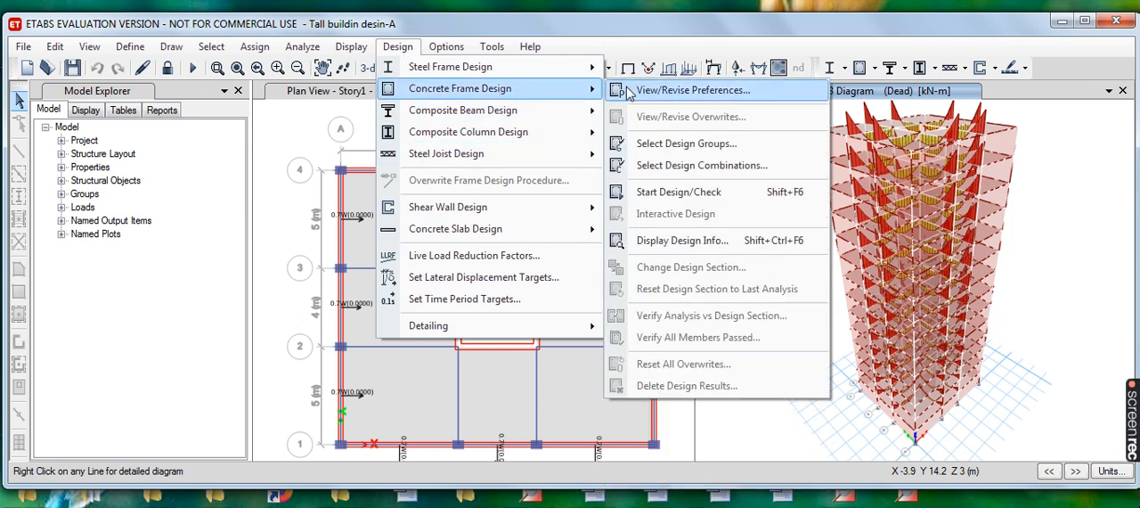
click(733, 201)
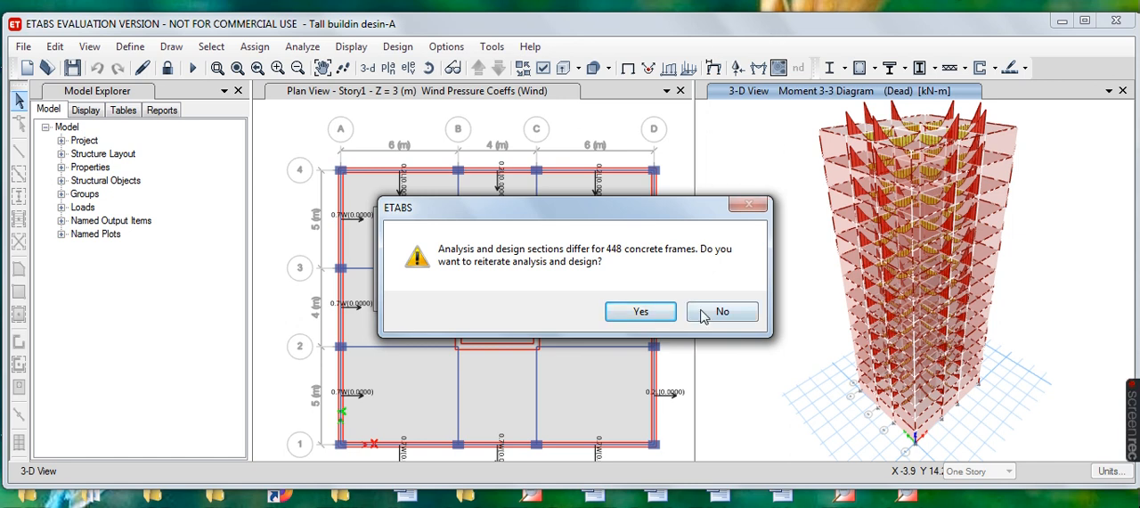
click(657, 316)
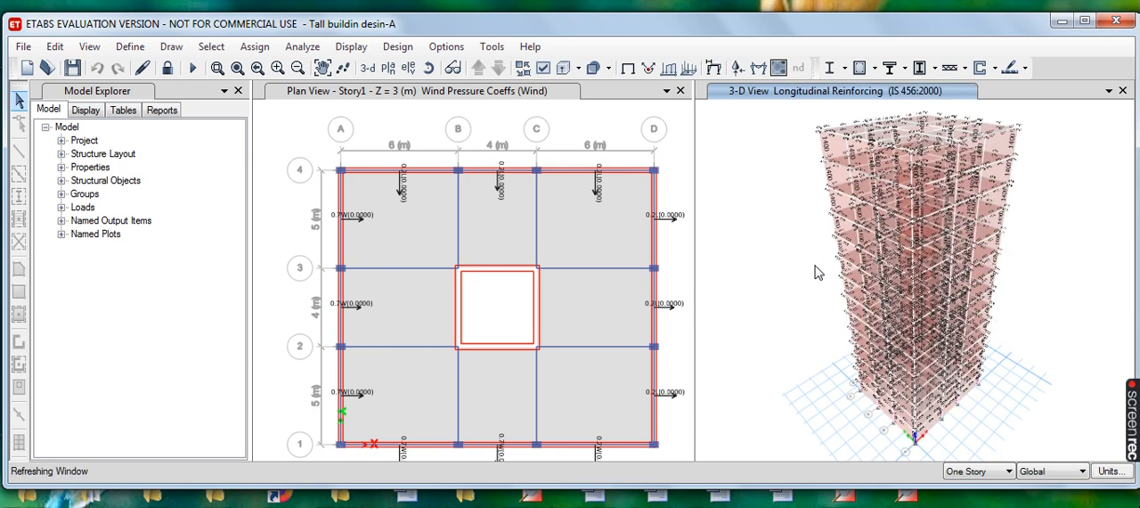
mouse_move(840, 116)
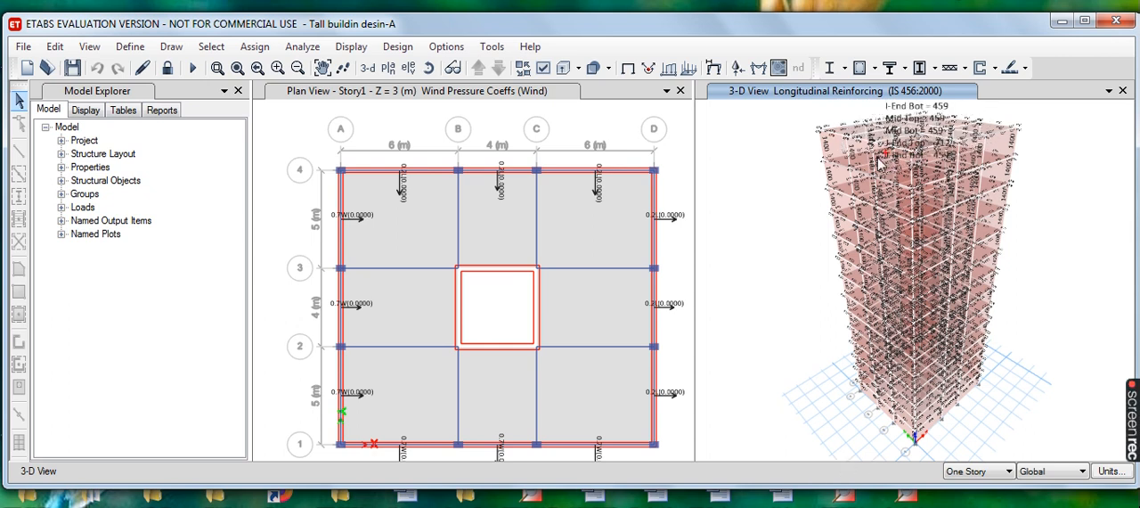
- Inspect the longitudinal reinforcing values in the 3-D view and verify that all concrete frame members passed the design check
mouse_move(942, 151)
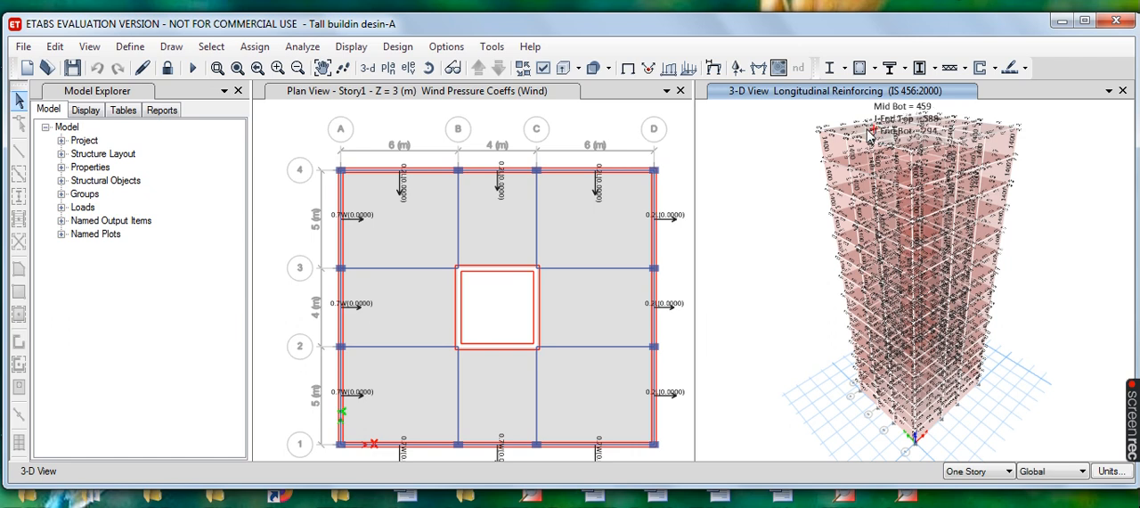
mouse_move(857, 133)
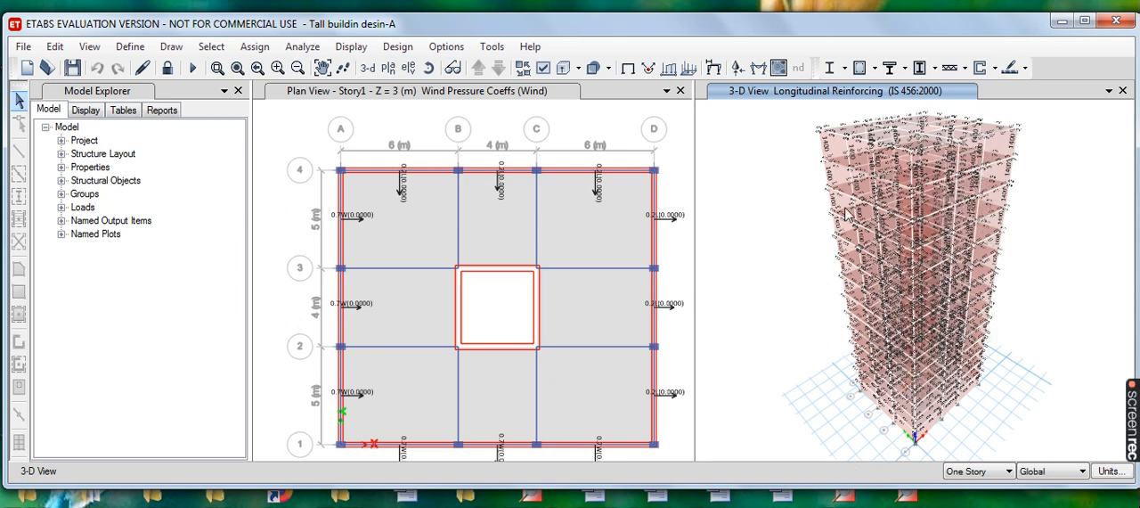
click(403, 50)
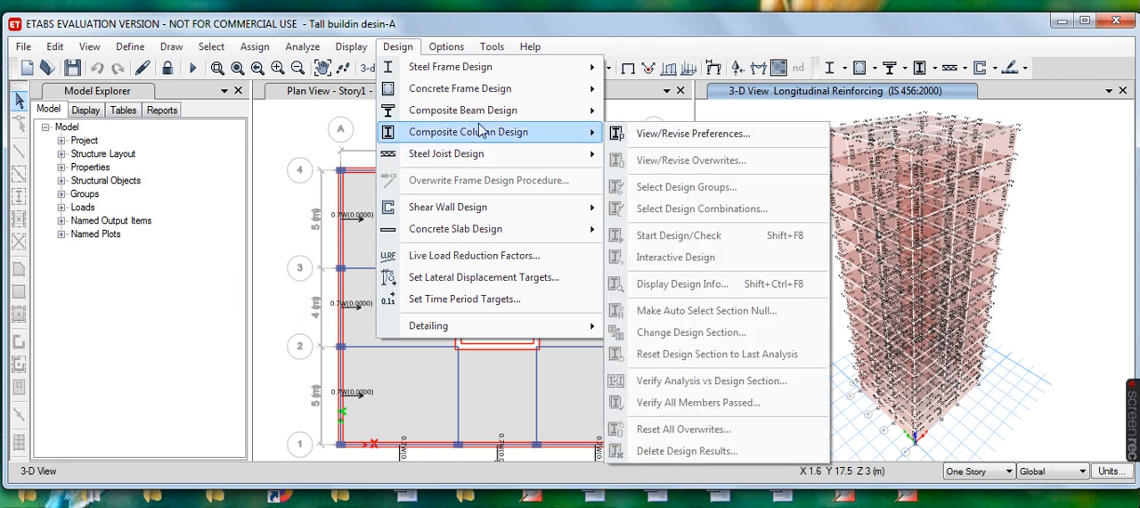
mouse_move(455, 98)
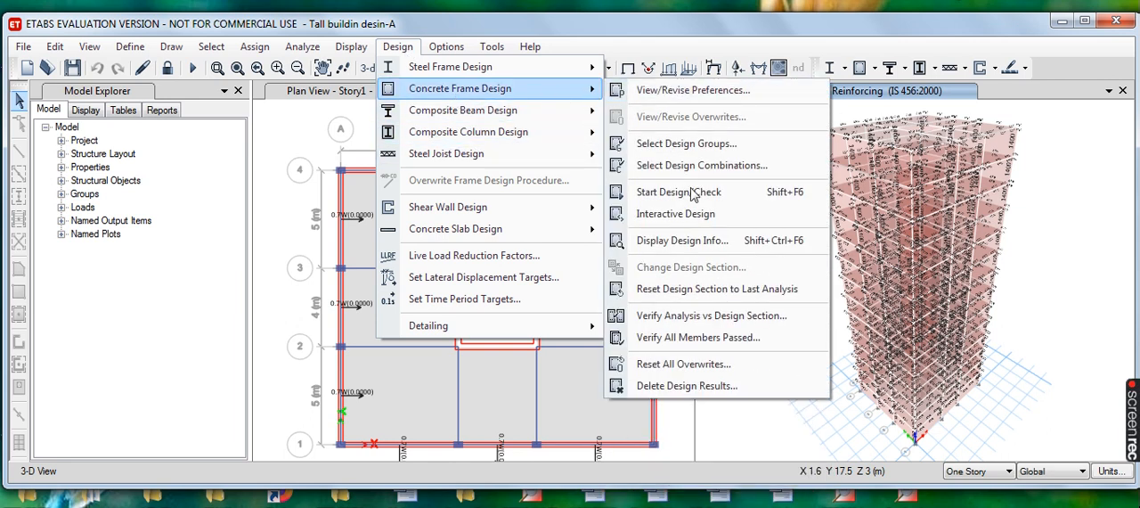
click(726, 343)
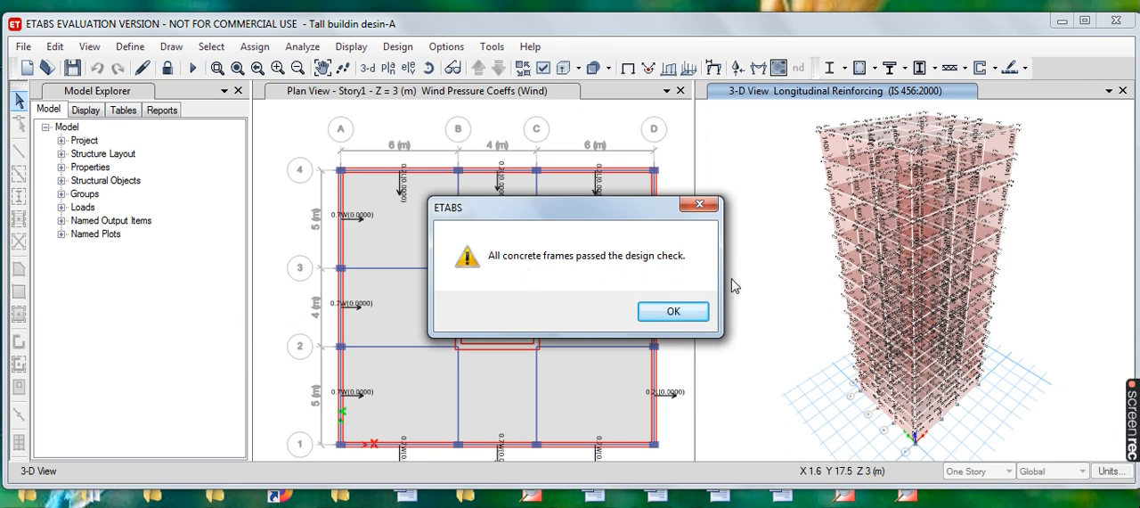
click(673, 311)
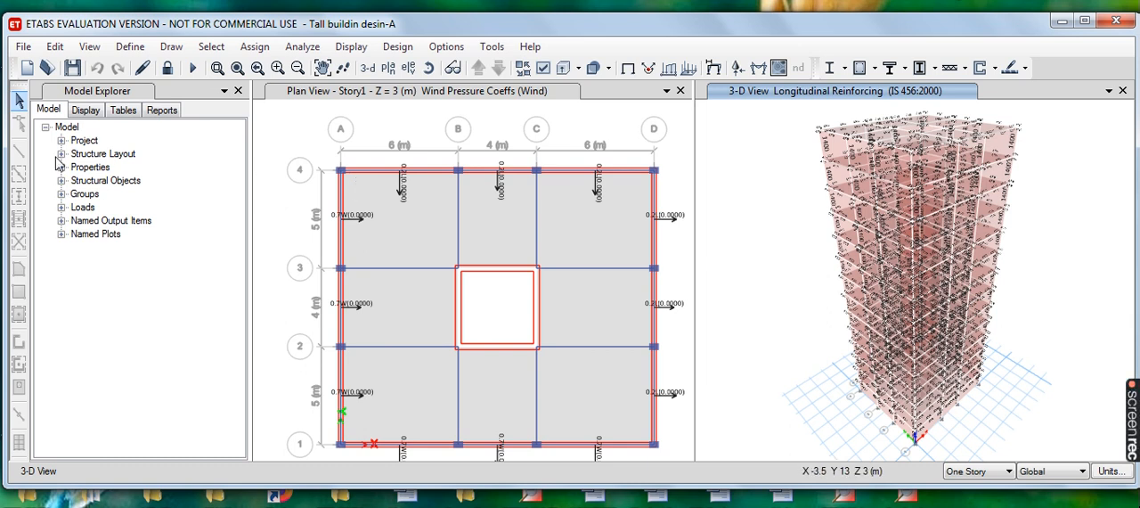
- Generate the Project Report and look over its cover page, table of contents and list of tables
click(163, 110)
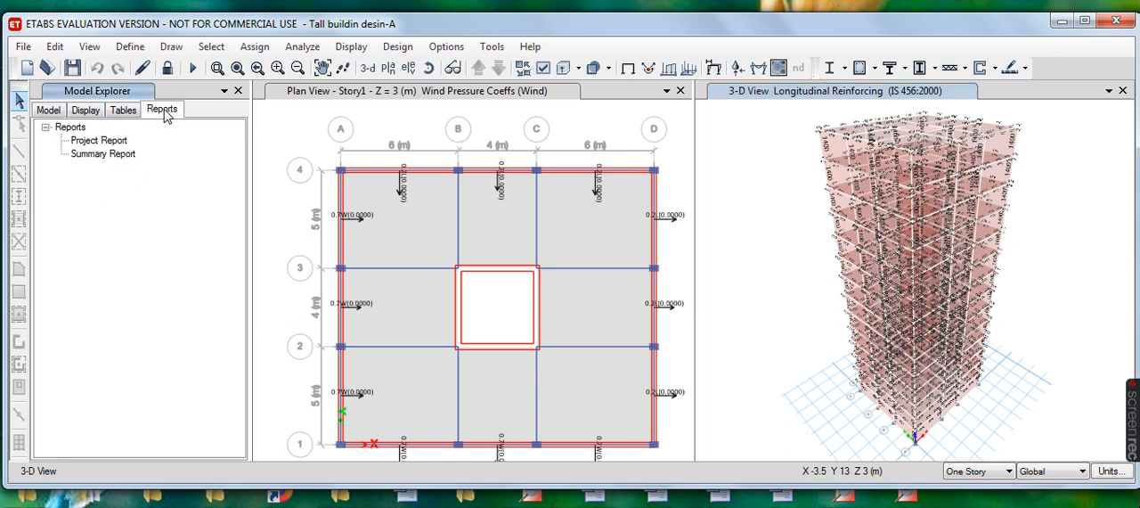
click(90, 145)
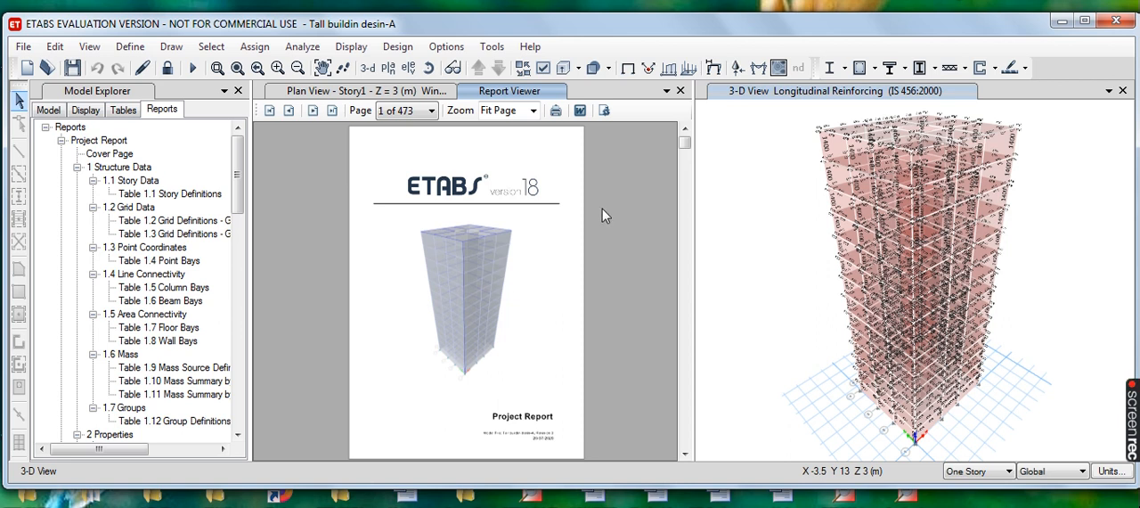
scroll(622, 200, down, 4)
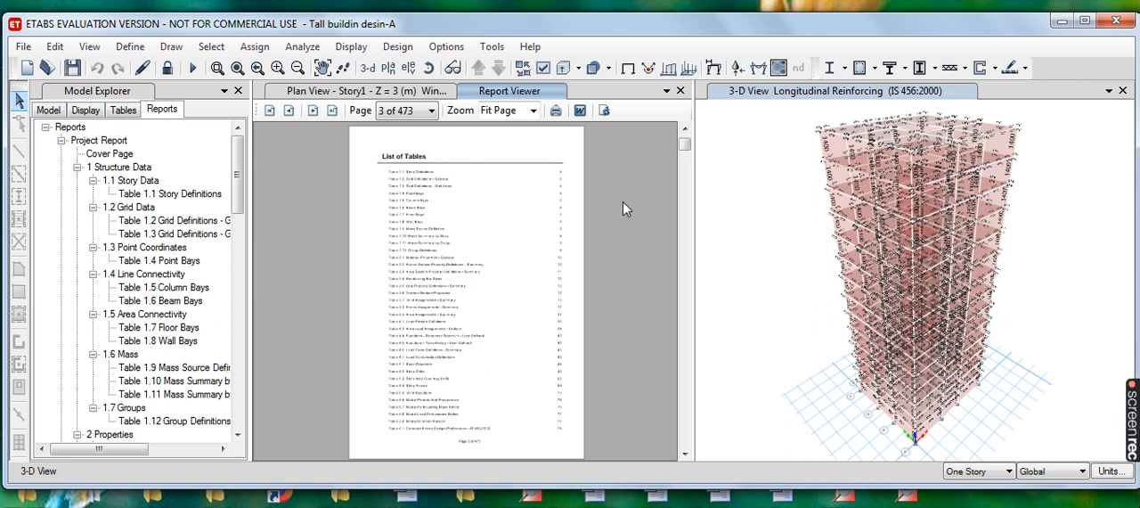
scroll(623, 201, up, 4)
scroll(623, 201, down, 1)
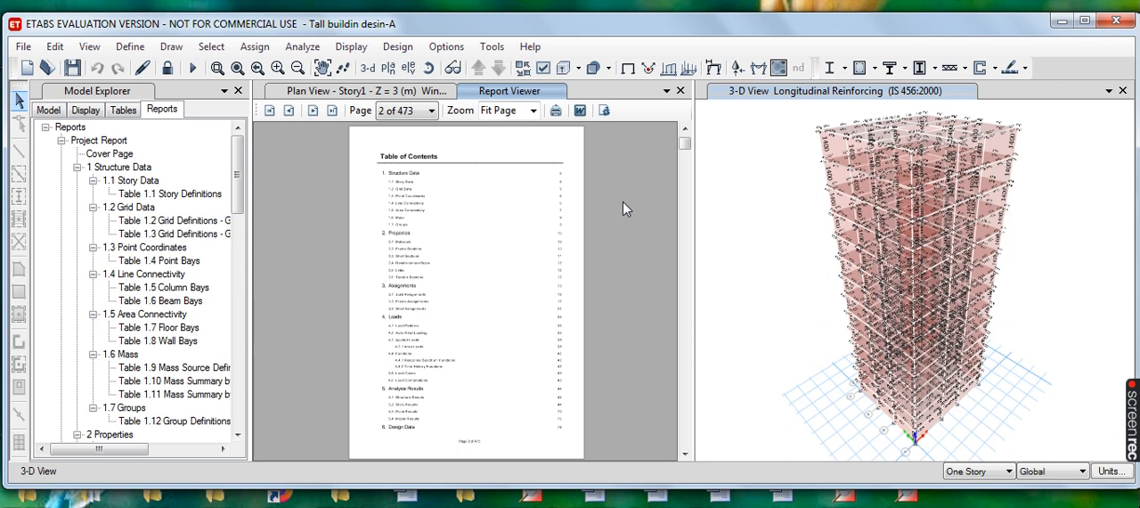
scroll(623, 208, down, 1)
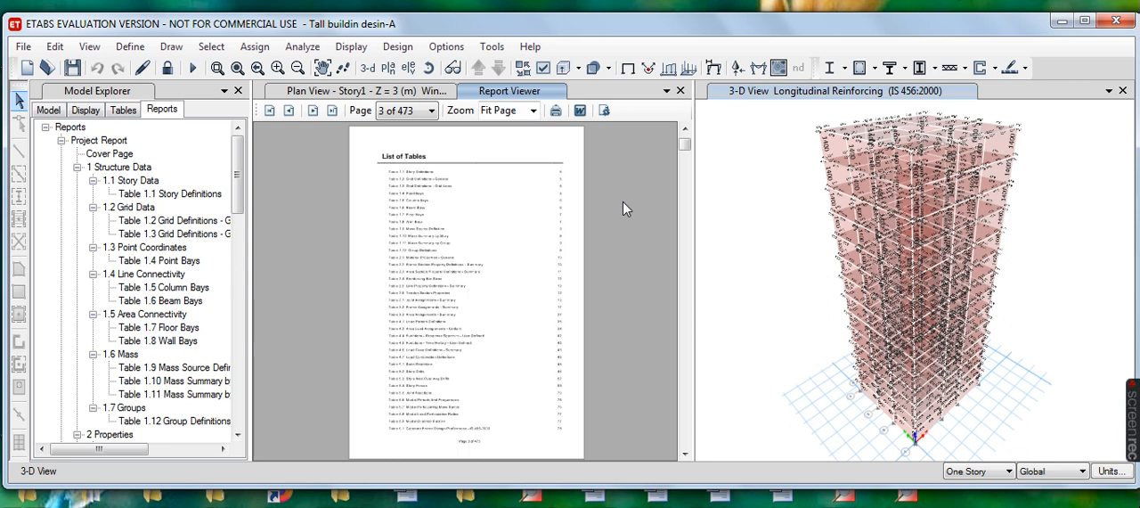
scroll(624, 205, up, 1)
scroll(624, 205, up, 1)
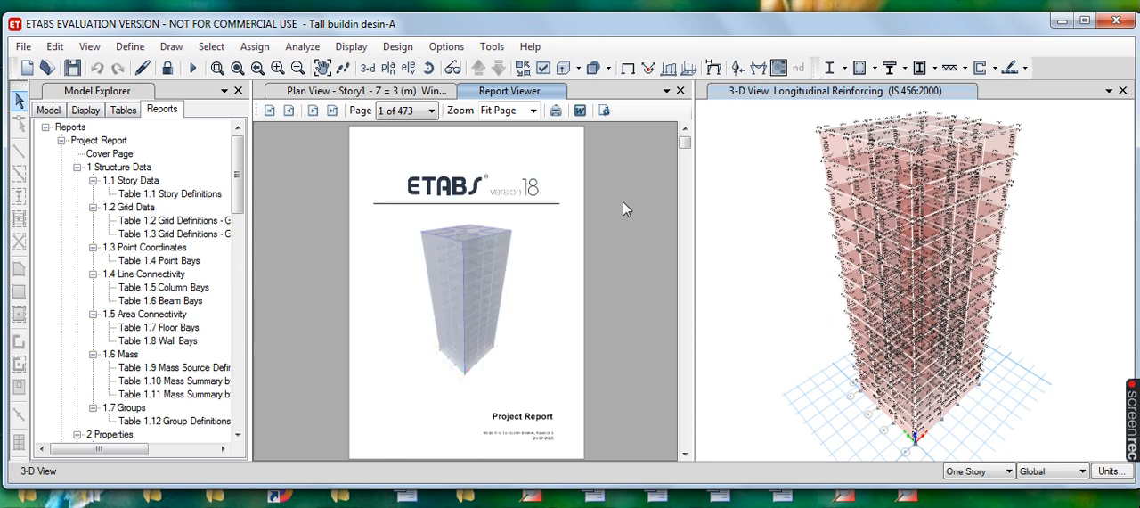
- Examine the story drift, story force and concrete beam design summary tables in the Project Report
scroll(622, 200, down, 11)
scroll(621, 218, down, 18)
scroll(621, 232, down, 8)
scroll(621, 238, down, 14)
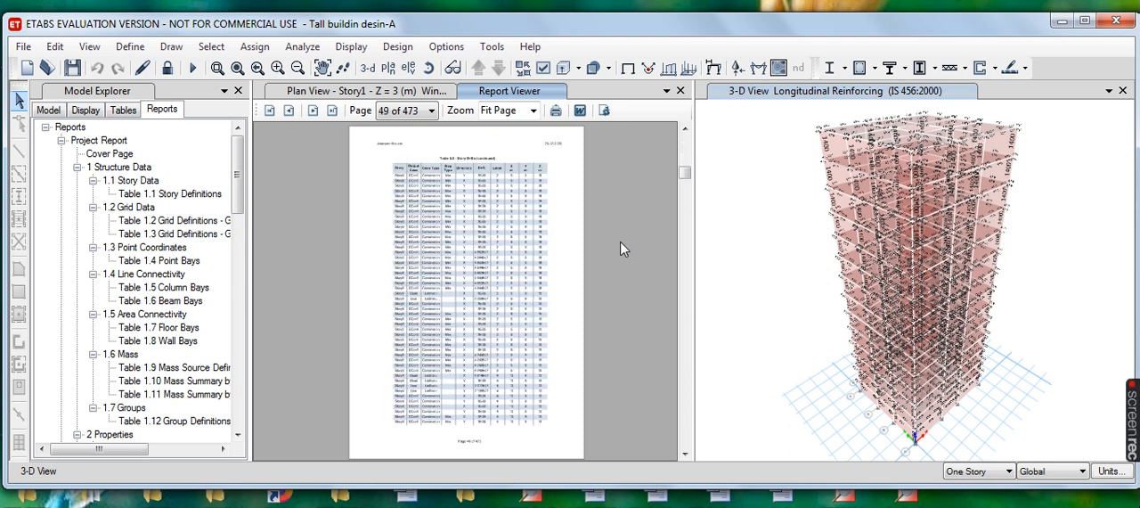
scroll(621, 248, down, 2)
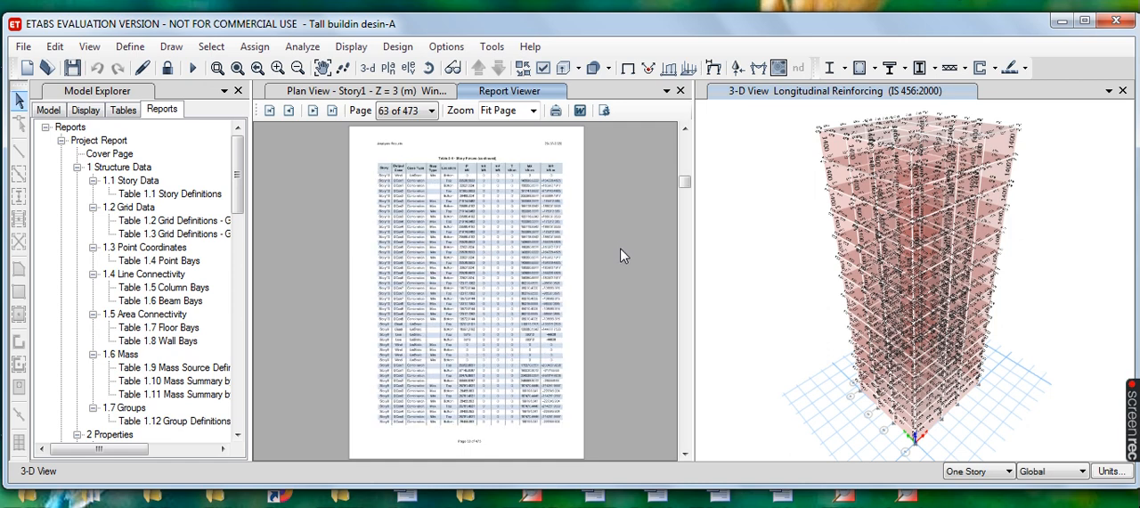
scroll(620, 248, down, 1)
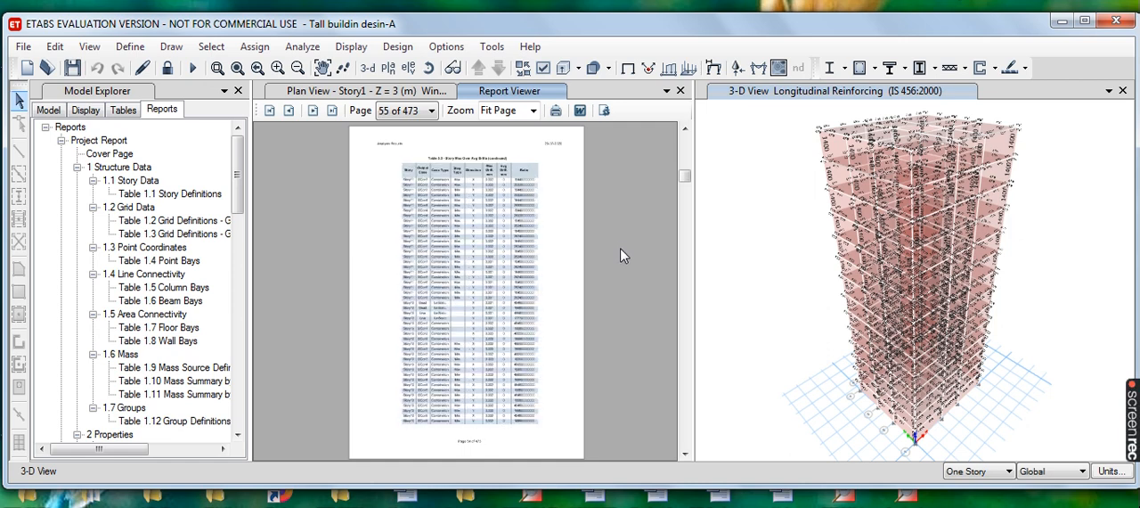
scroll(619, 261, down, 1)
scroll(617, 270, down, 8)
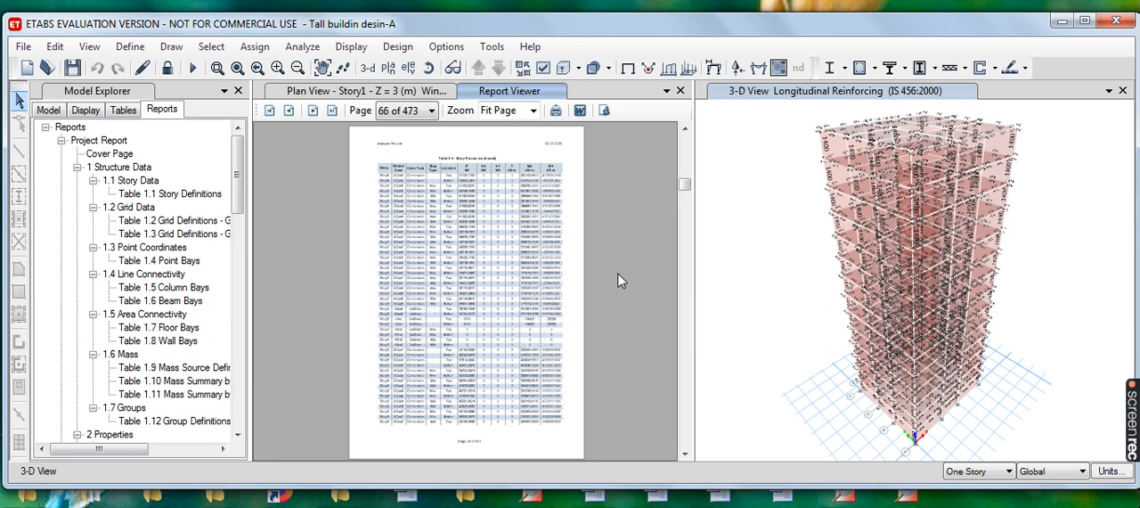
drag(685, 189, 681, 437)
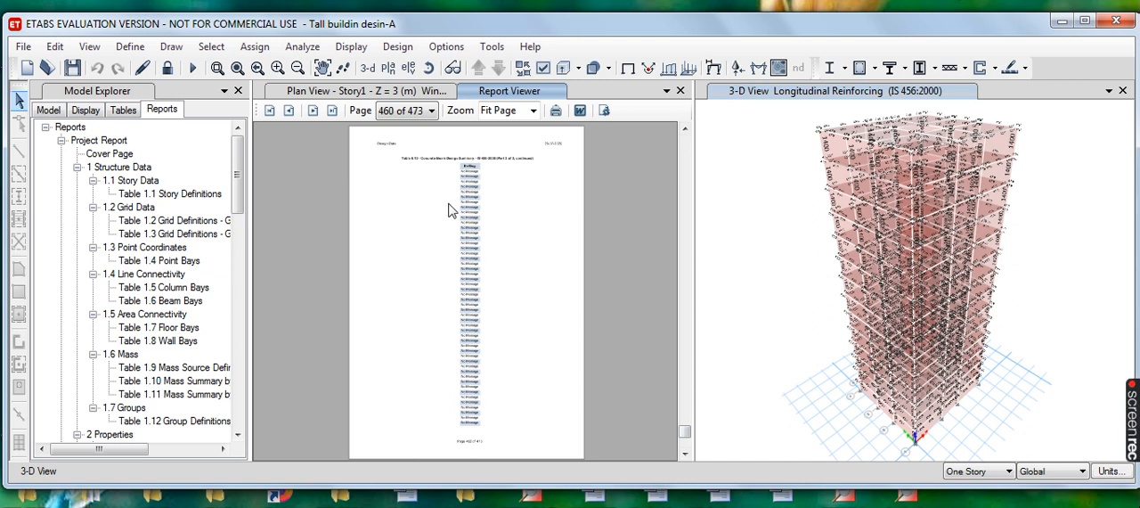
scroll(452, 210, up, 20)
scroll(451, 211, up, 13)
scroll(451, 210, up, 14)
scroll(451, 210, up, 20)
scroll(452, 211, up, 14)
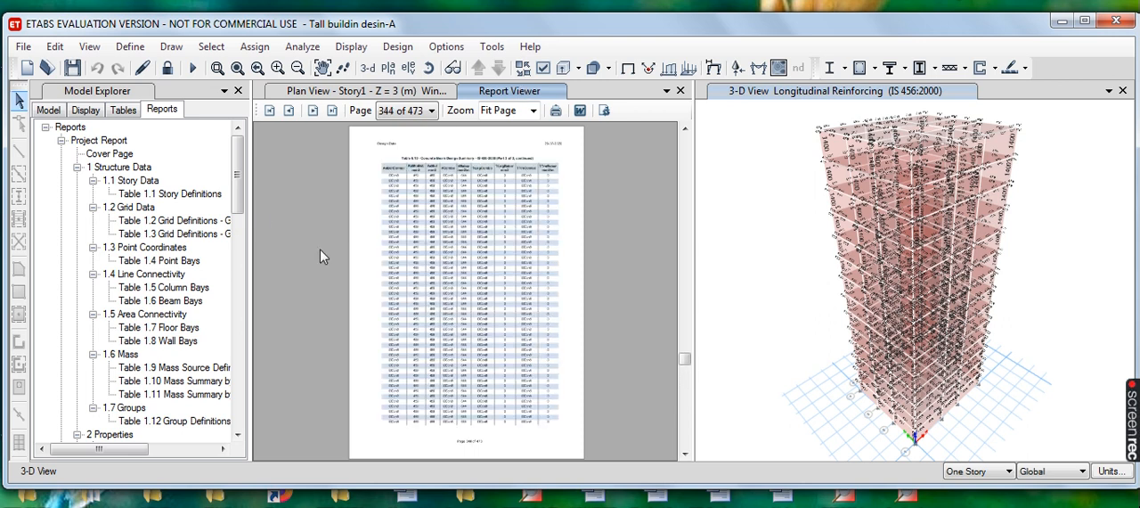
- Generate the Summary Report and page through its analysis result tables, returning to the cover page
drag(238, 193, 239, 414)
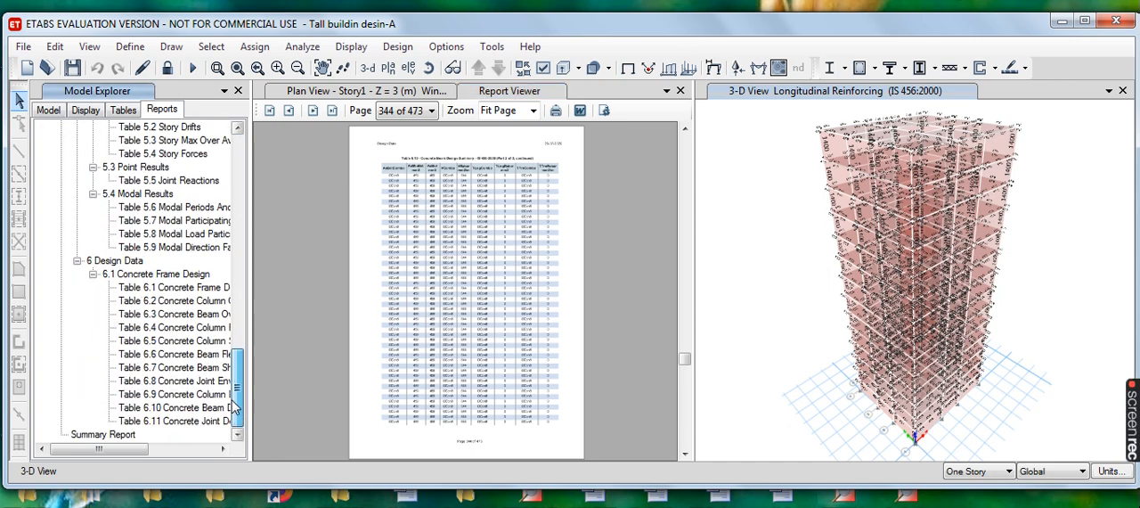
click(101, 435)
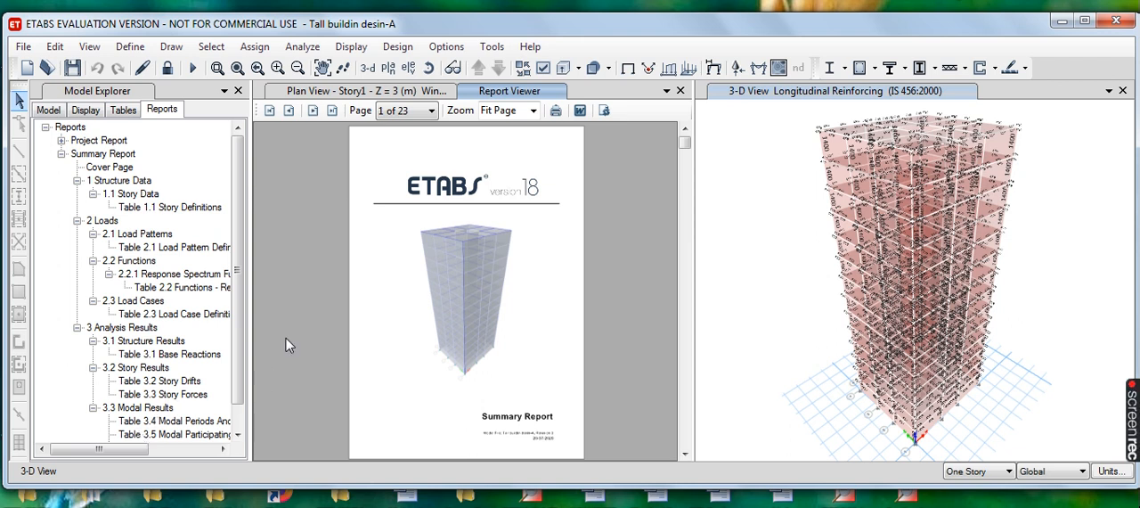
scroll(490, 334, down, 3)
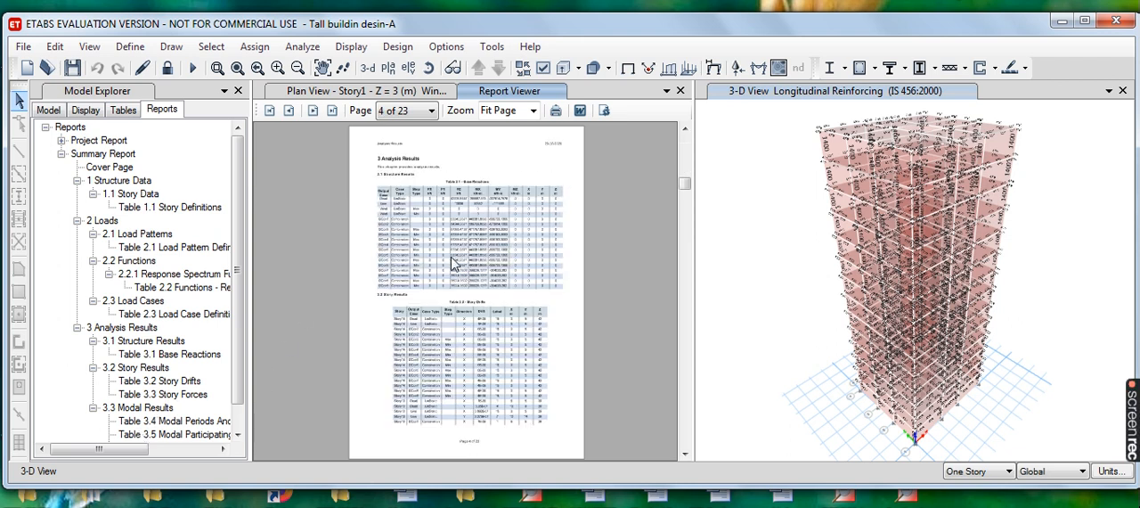
scroll(459, 263, down, 14)
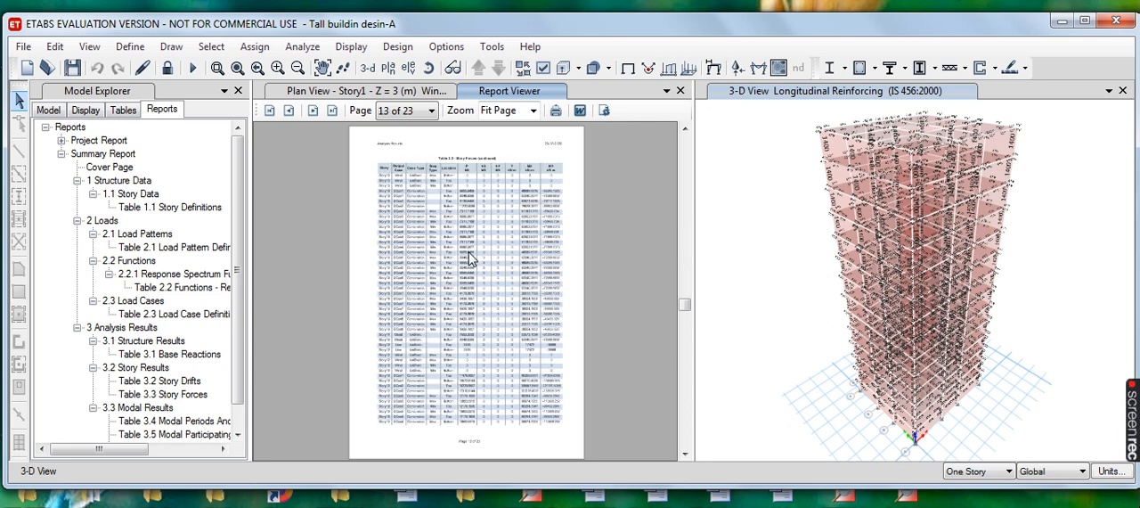
scroll(468, 265, down, 5)
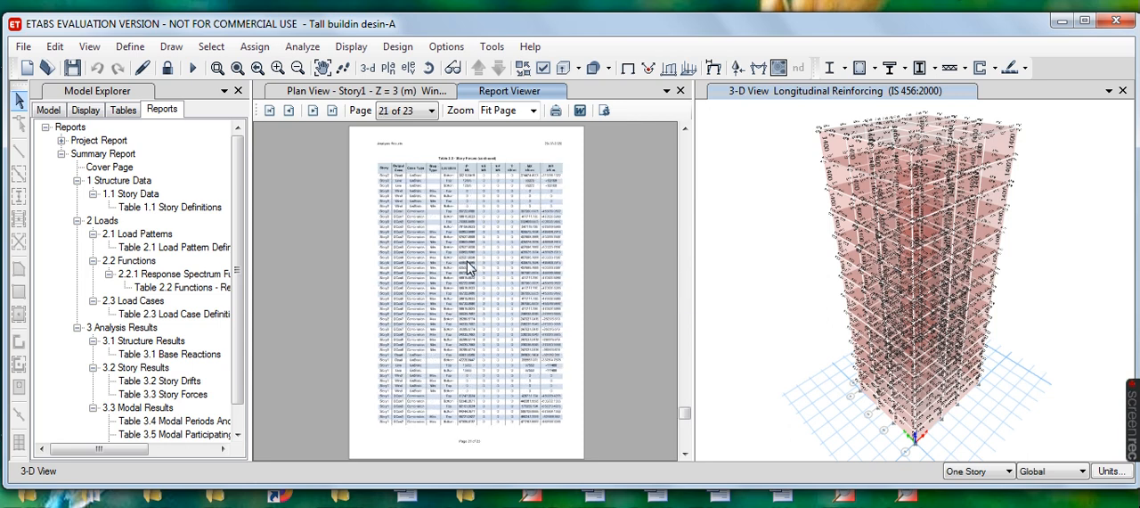
scroll(468, 265, up, 14)
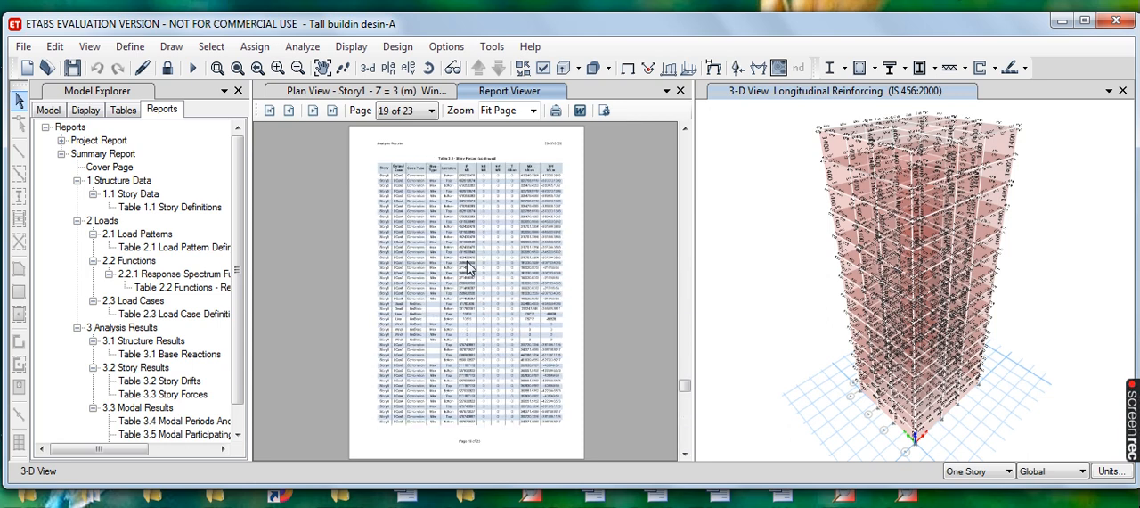
scroll(468, 265, up, 8)
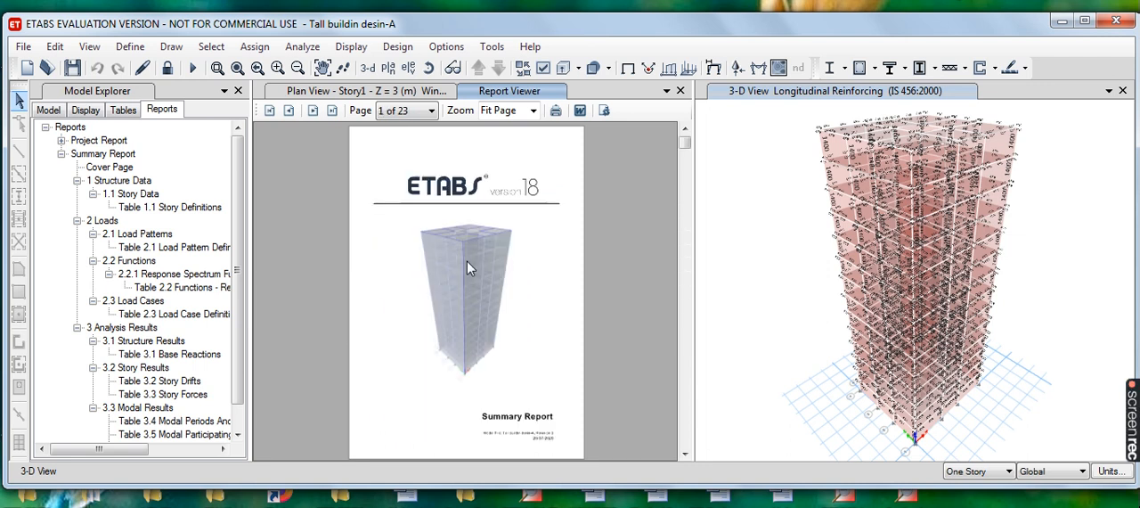